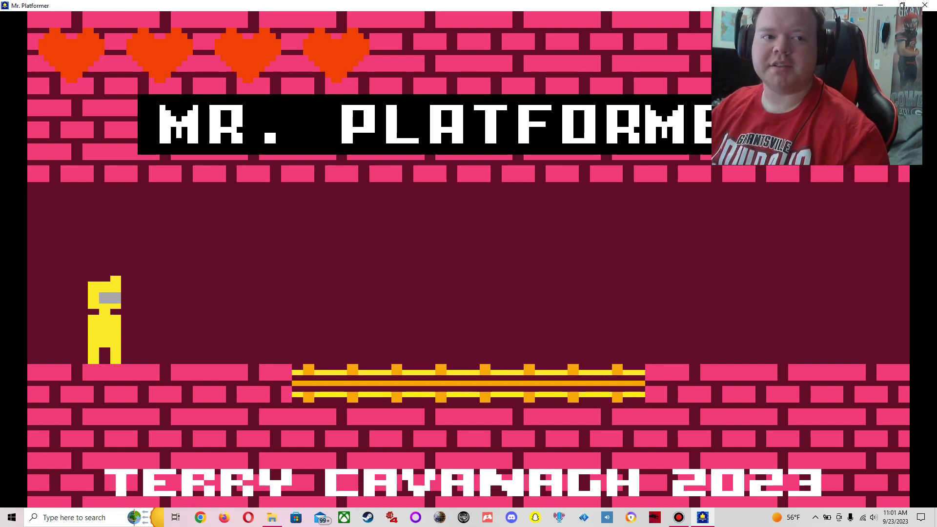
Walk right across the title room, past the conveyor, and onto the level map
key(Right)
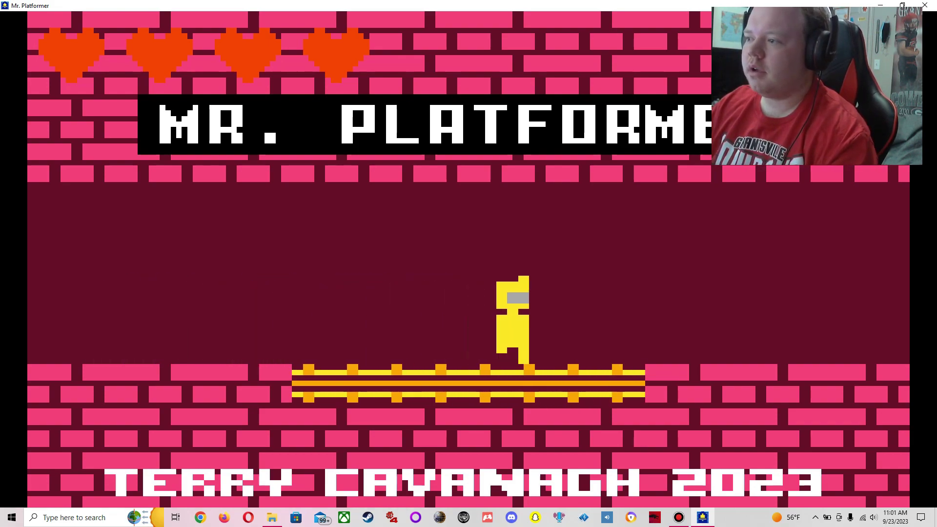
key(Right)
key(Right)
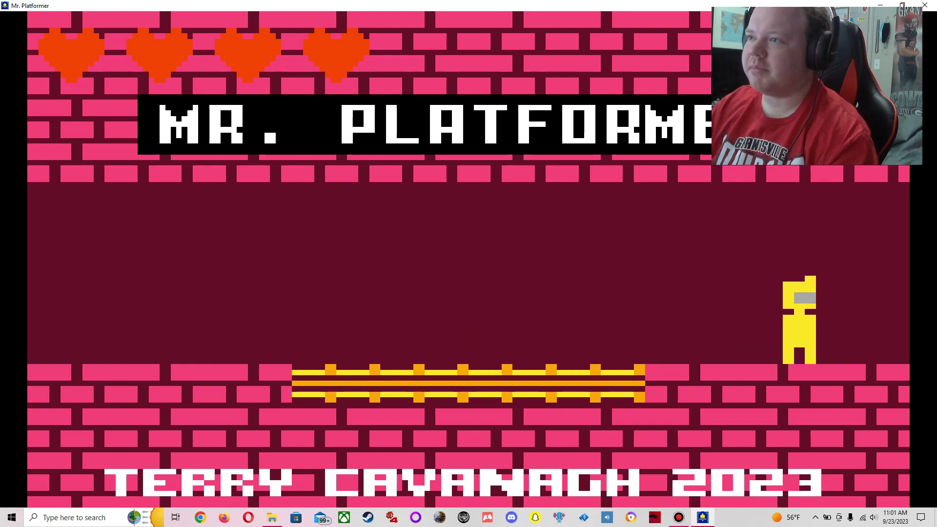
key(Left)
key(Right)
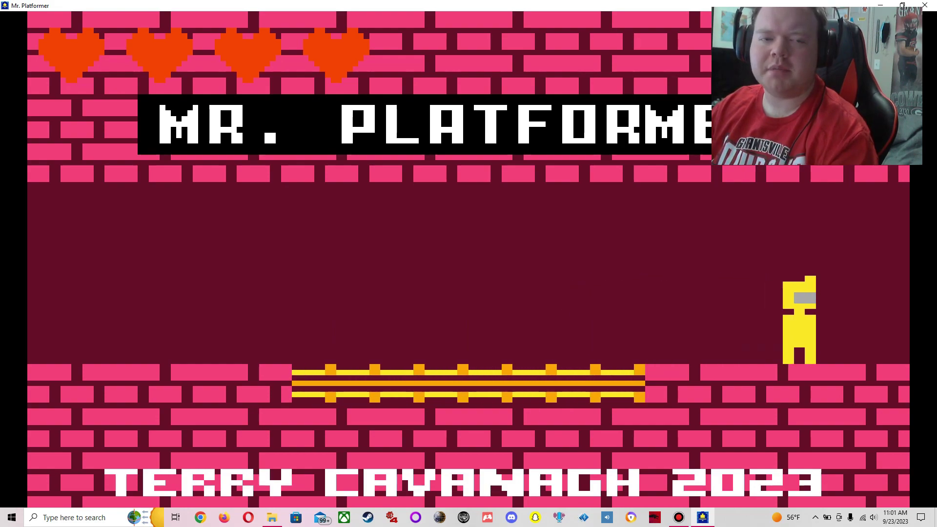
key(Right)
key(Right)
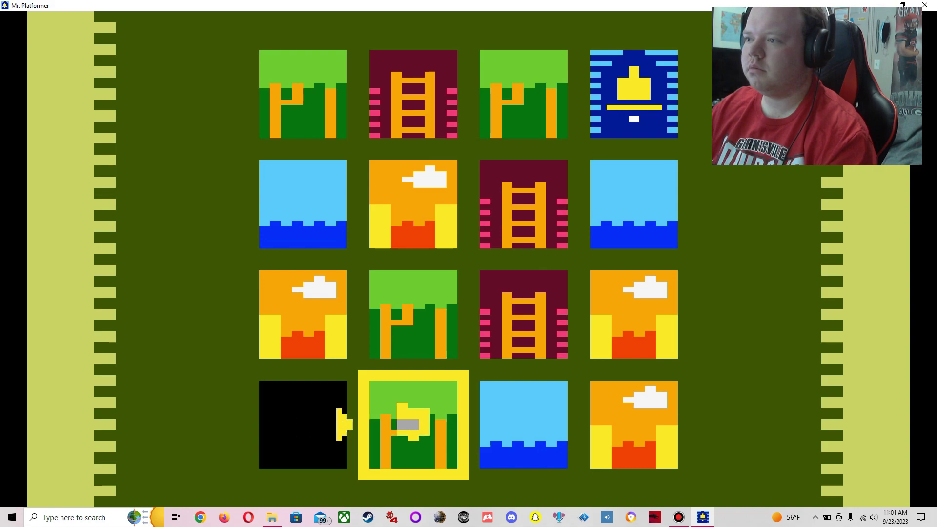
Enter the forest level, jump the pole and swing on the rope past the spikes
key(Return)
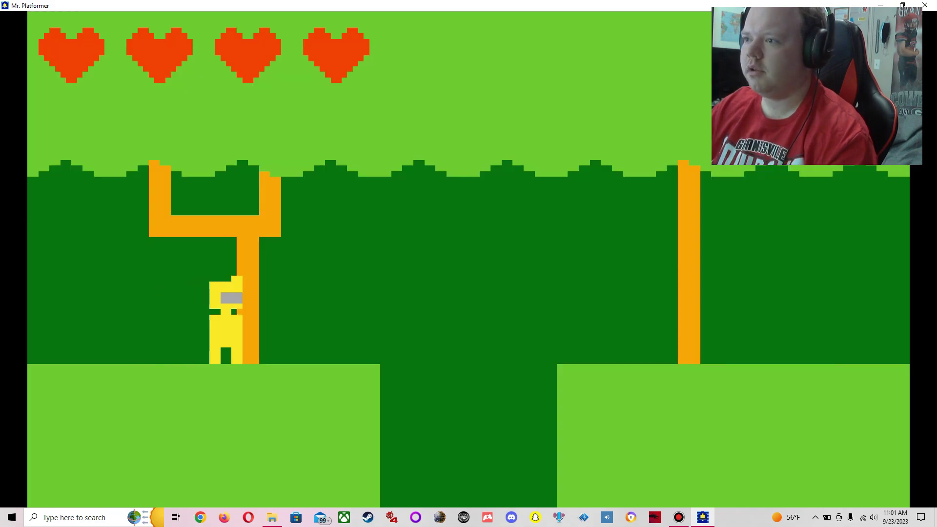
key(Right)
key(space)
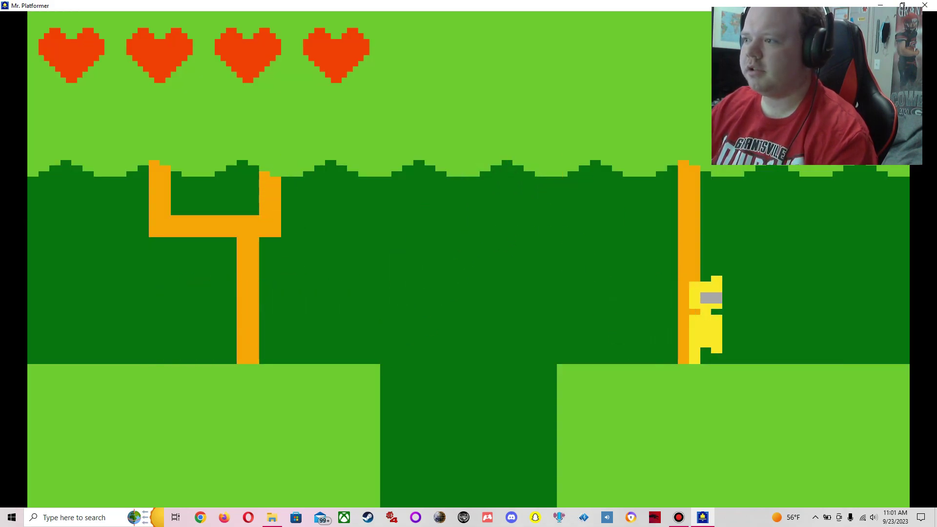
key(Right)
key(Right)
key(space)
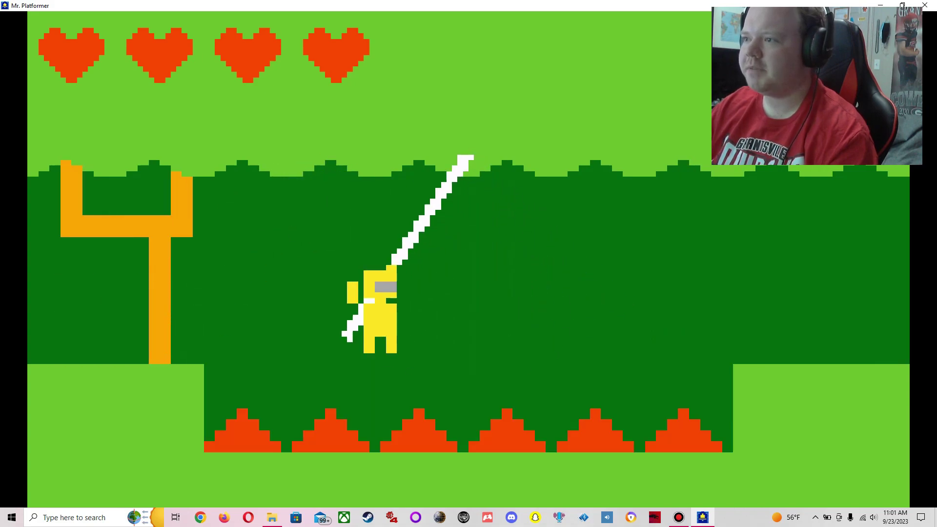
key(space)
key(Right)
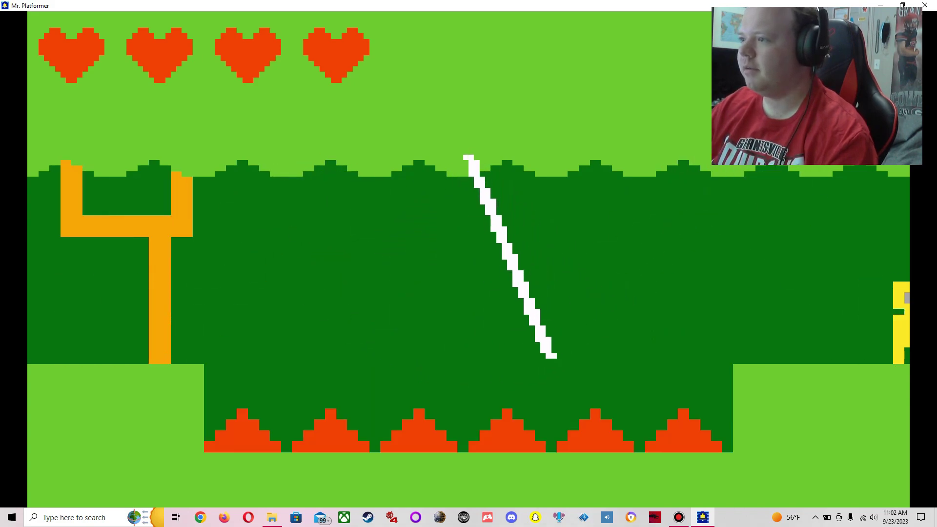
key(Right)
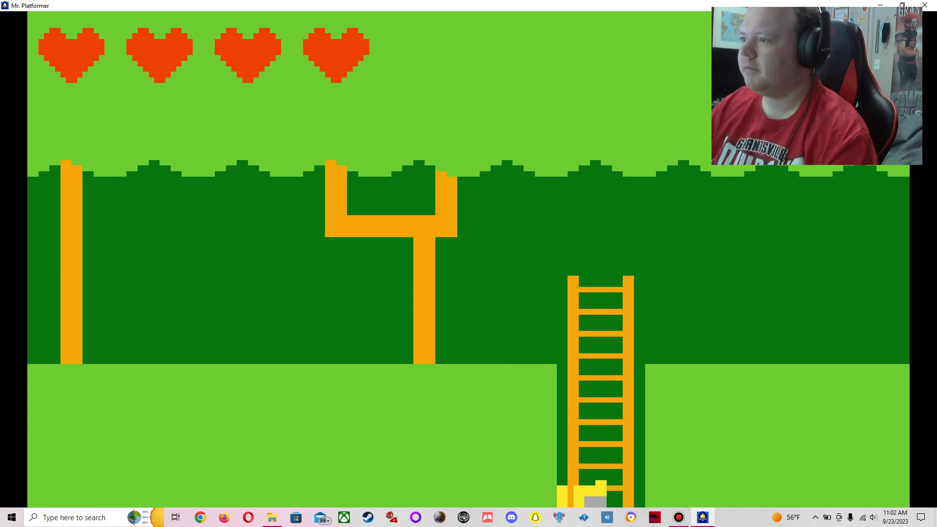
Descend underground, walk left through the caves to collect the star, and head back
key(Down)
key(Left)
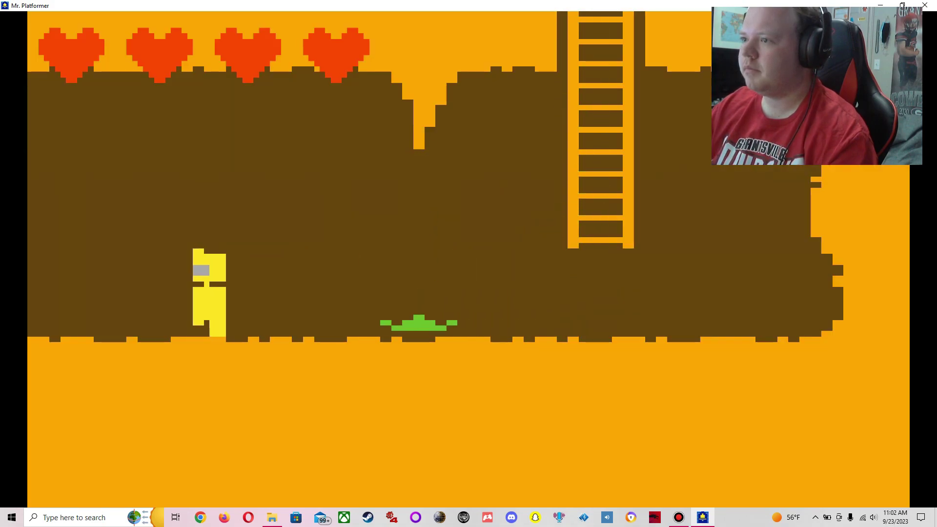
key(Left)
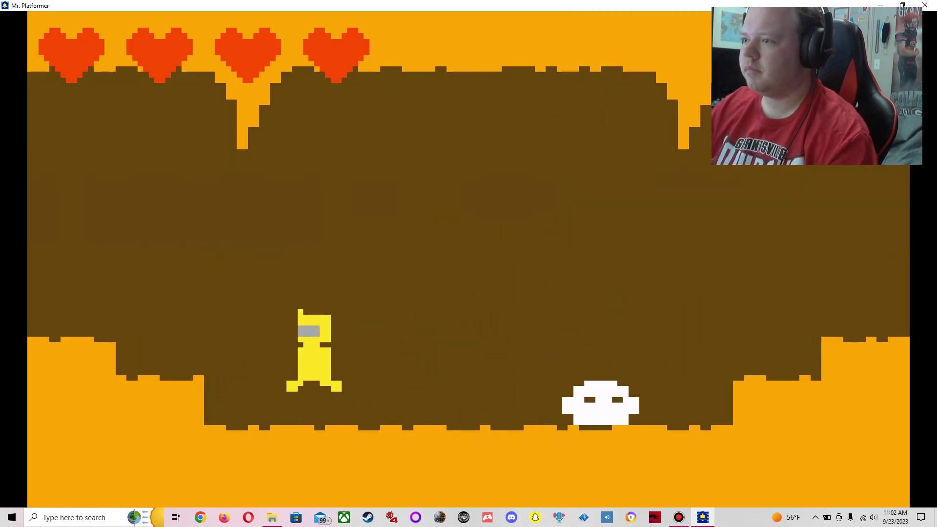
key(Left)
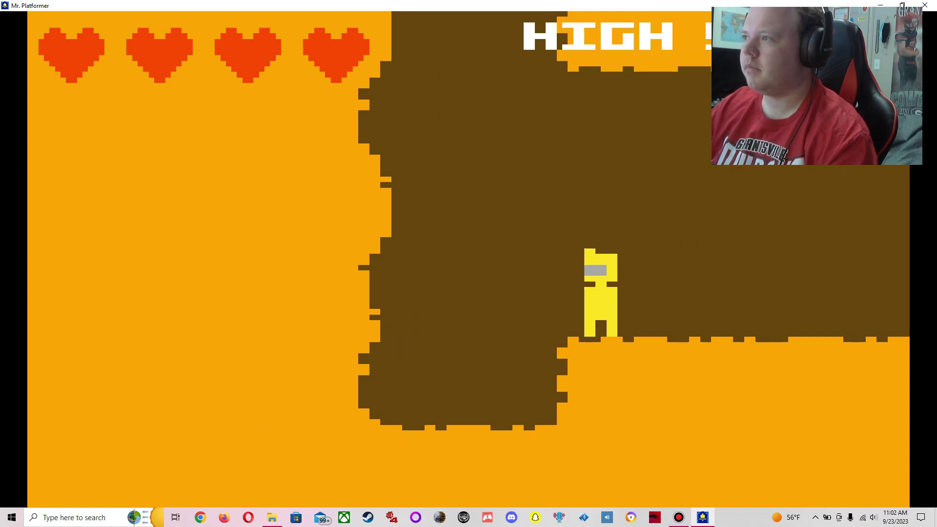
key(Right)
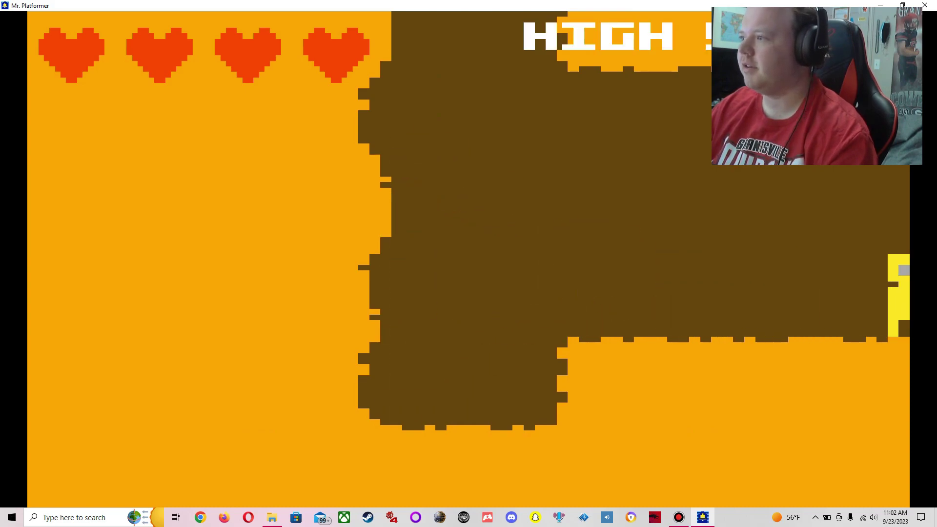
key(Right)
key(Up)
Lose a heart to the ghost, then recross the gap and rope over the spikes
key(Right)
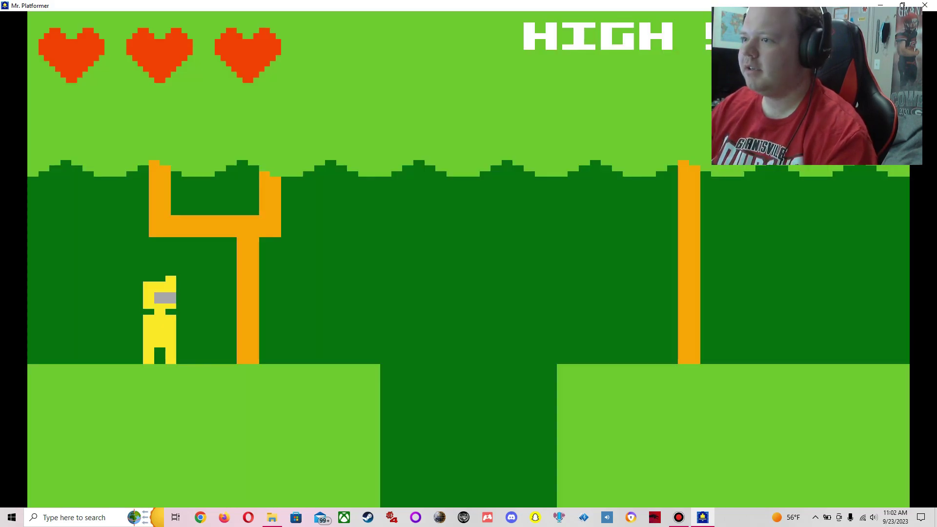
key(Right)
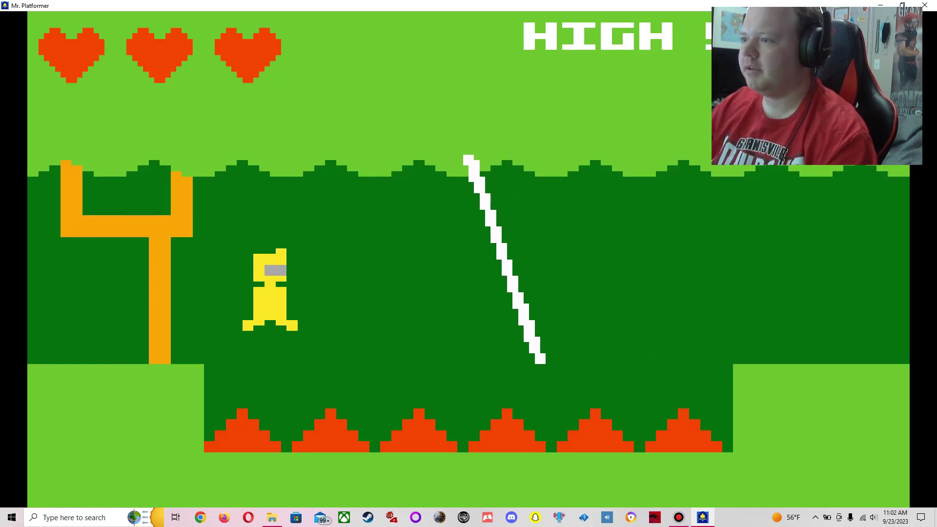
key(Right)
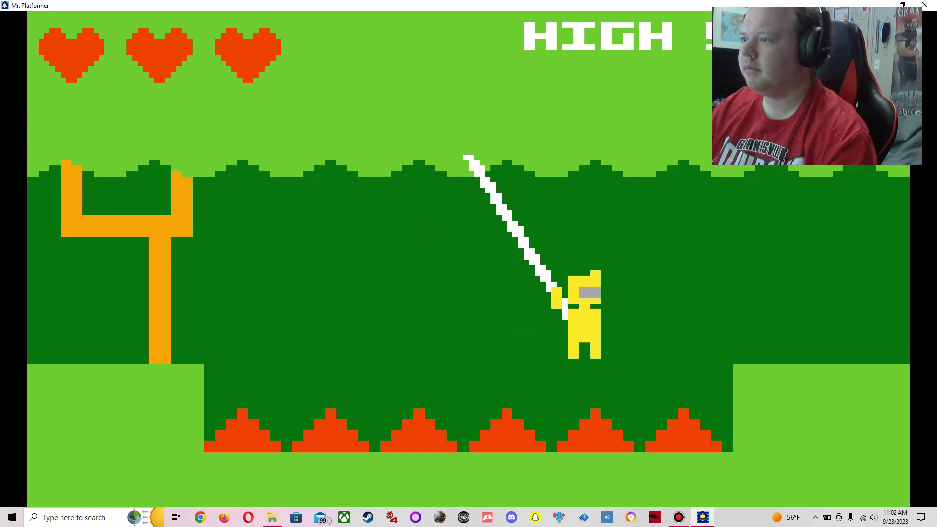
key(space)
key(Right)
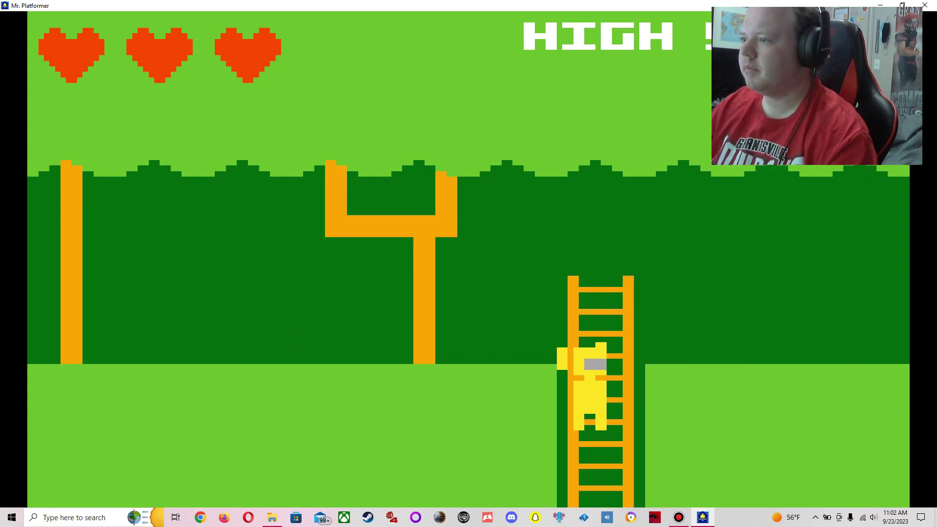
Climb back down into the caves and jump up onto the left ledge
key(Down)
key(Down)
key(Left)
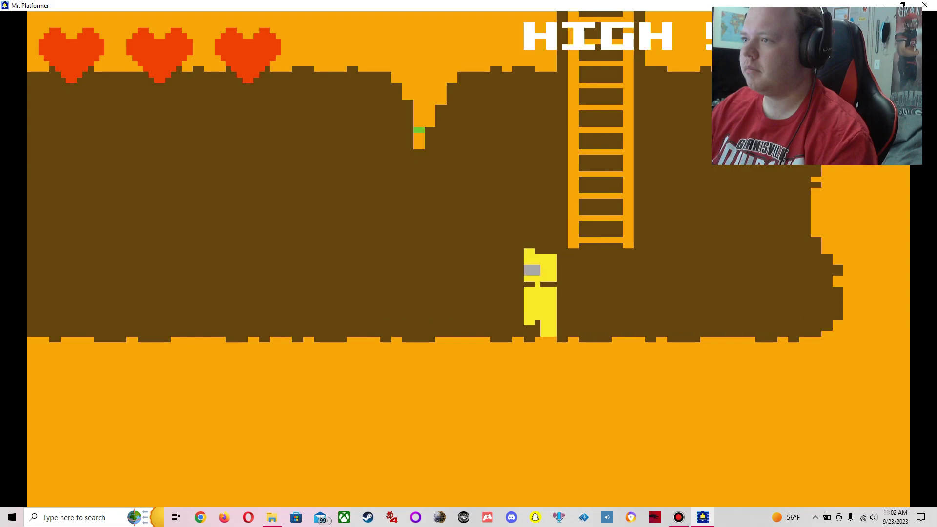
key(Left)
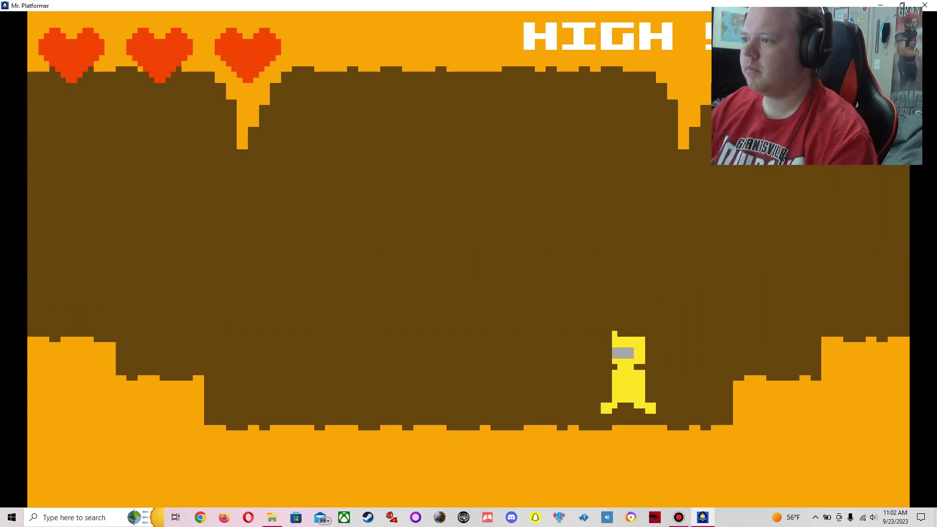
key(space)
key(Left)
key(Left)
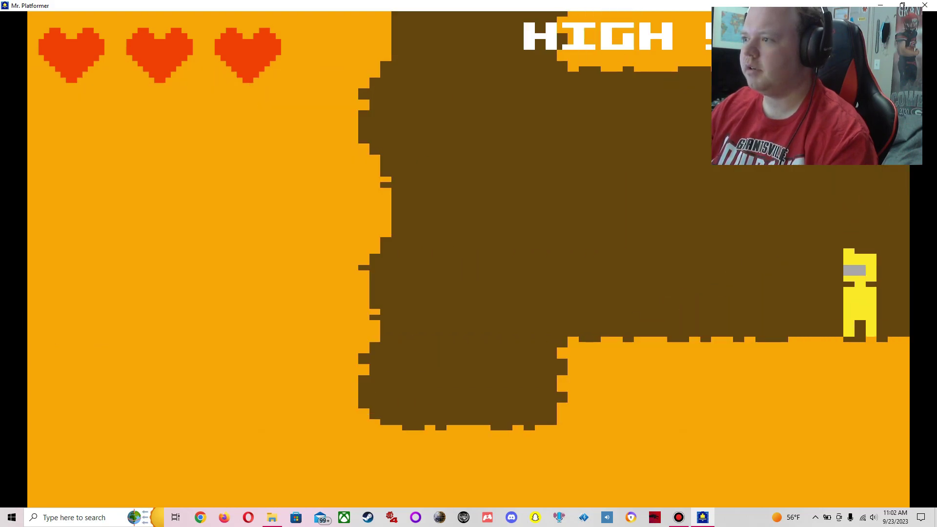
Run right, climb the ladder to the surface, and reach the bell screen
key(Right)
key(space)
key(Right)
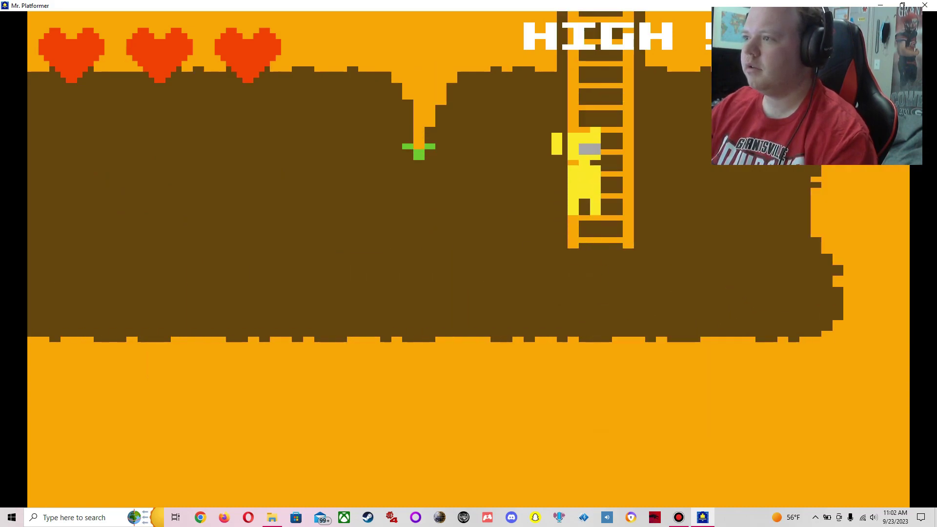
key(Up)
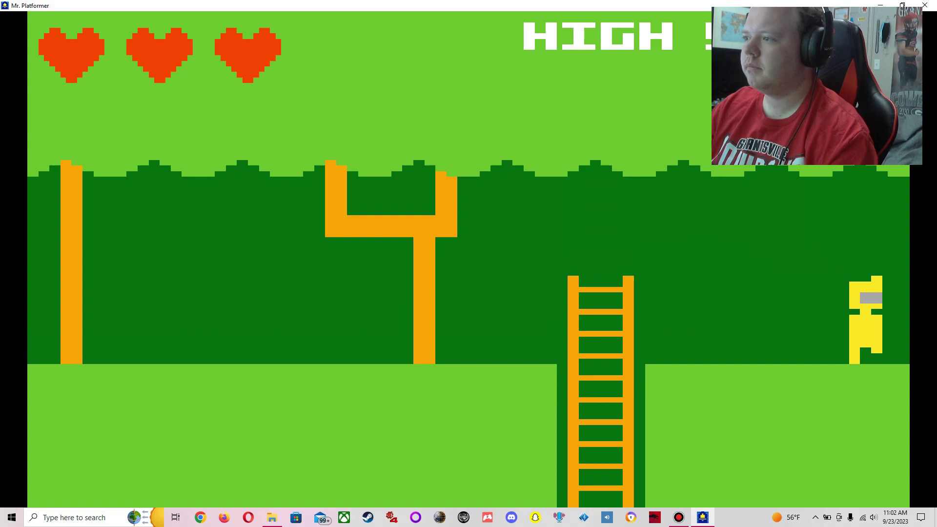
key(Right)
key(Right)
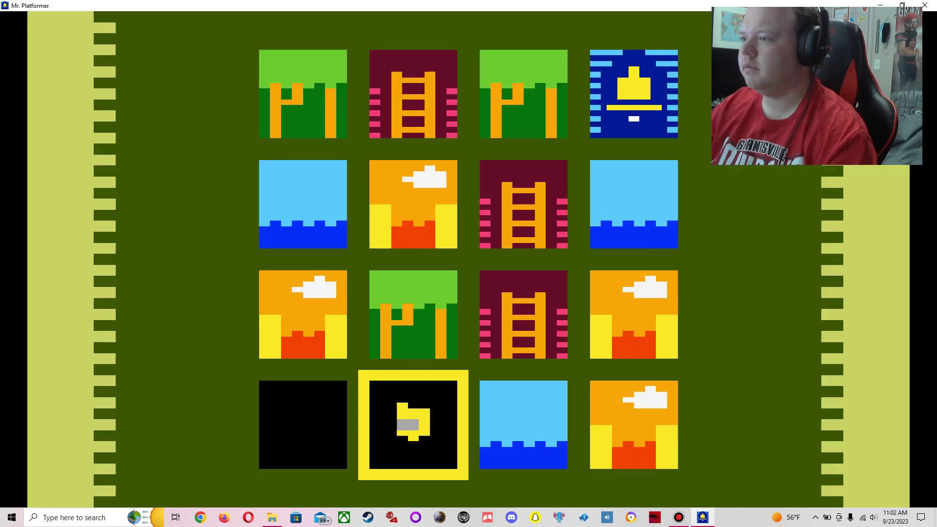
Start the water level from its map tile and walk right across the surface
key(Right)
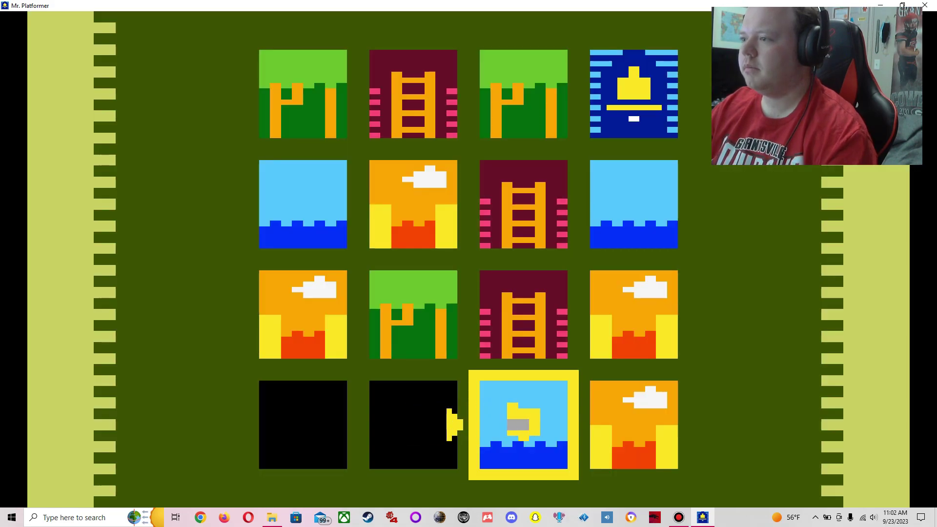
key(Return)
key(Right)
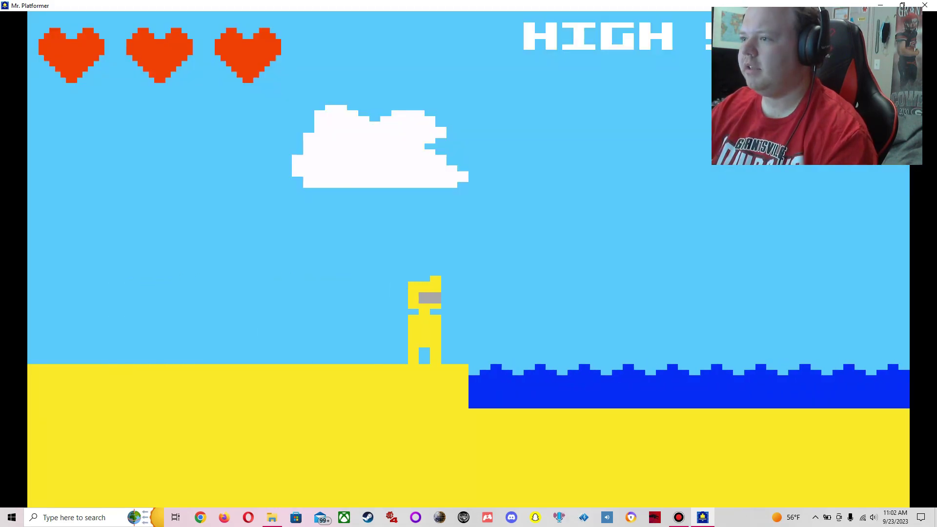
key(Right)
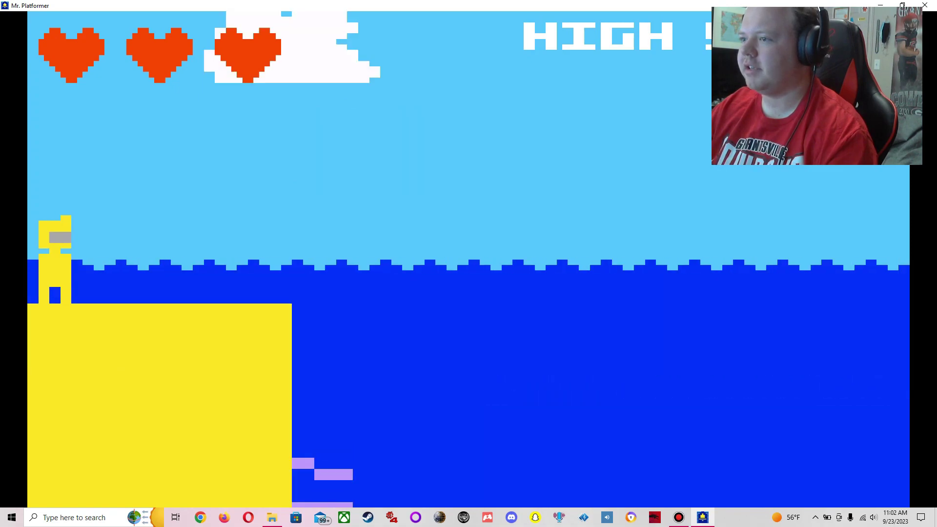
Jump into the water, swim to the star ledge, and dive past the sand blocks
key(Right)
key(space)
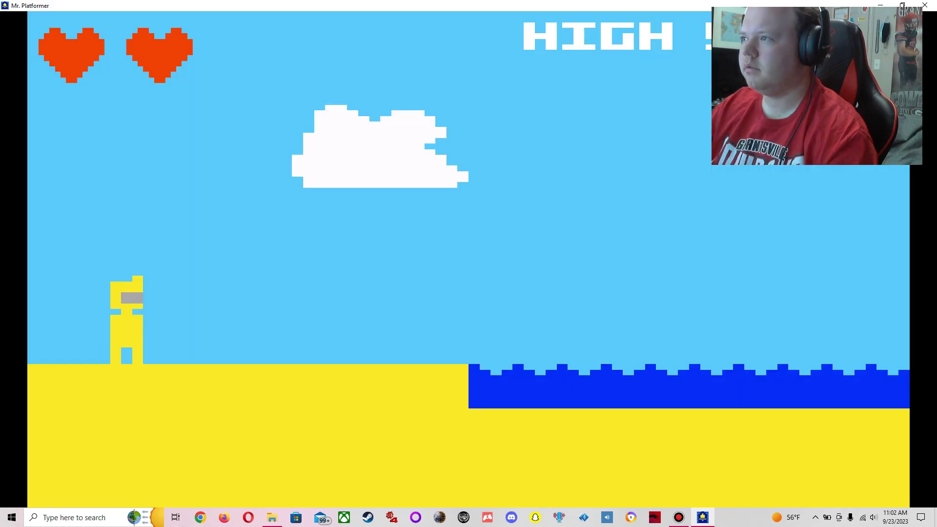
key(Right)
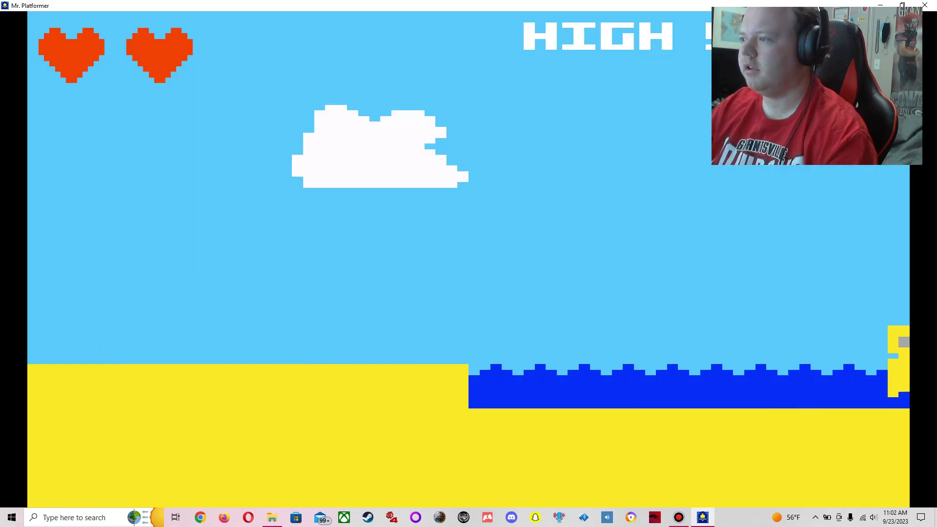
key(Right)
key(space)
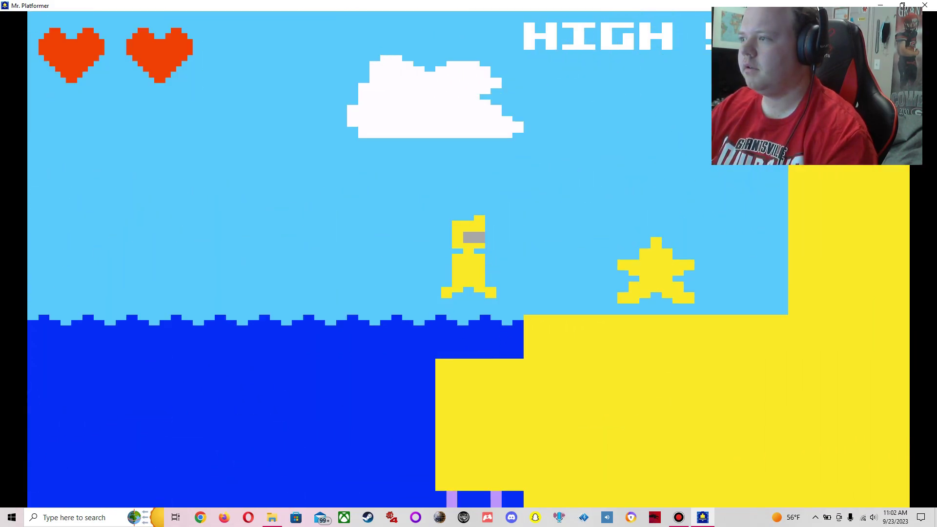
key(Right)
key(space)
key(Down)
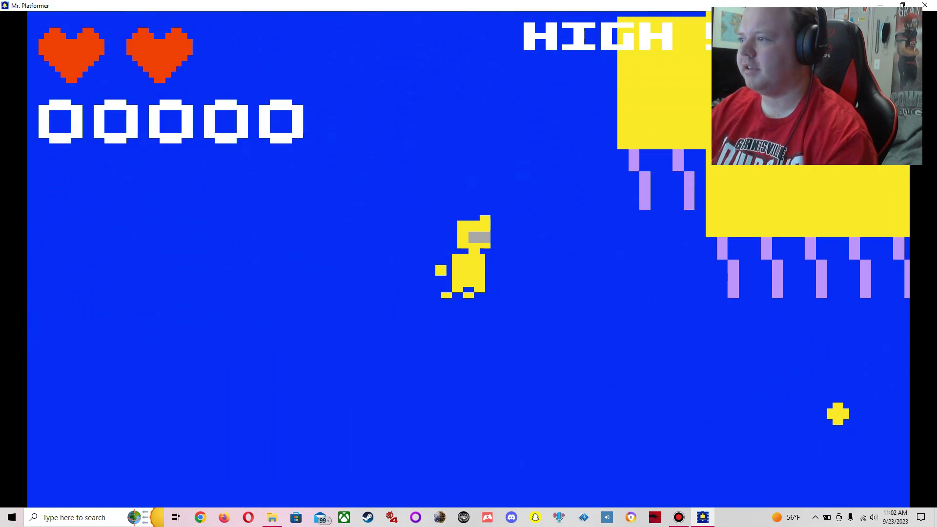
Swim past the coins and enemies, surface, and run right to the end bell
key(Right)
key(Down)
key(Up)
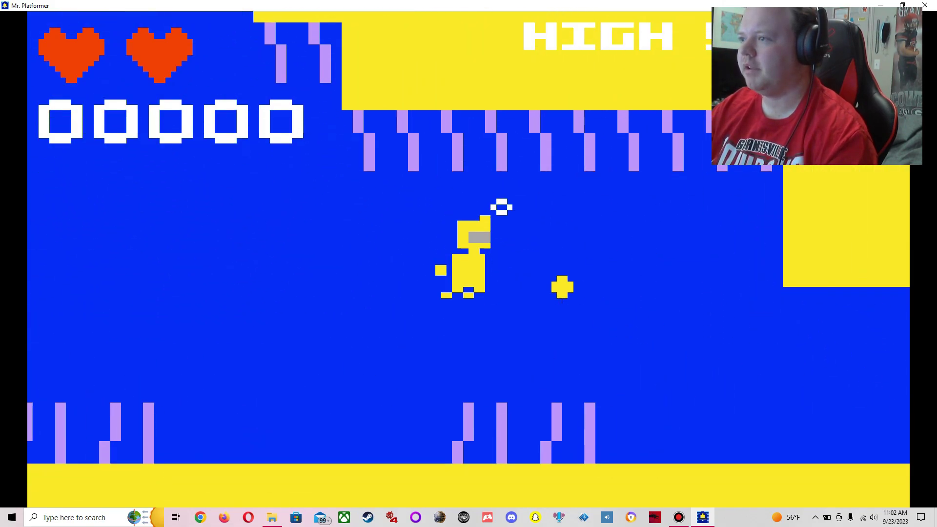
key(Right)
key(Up)
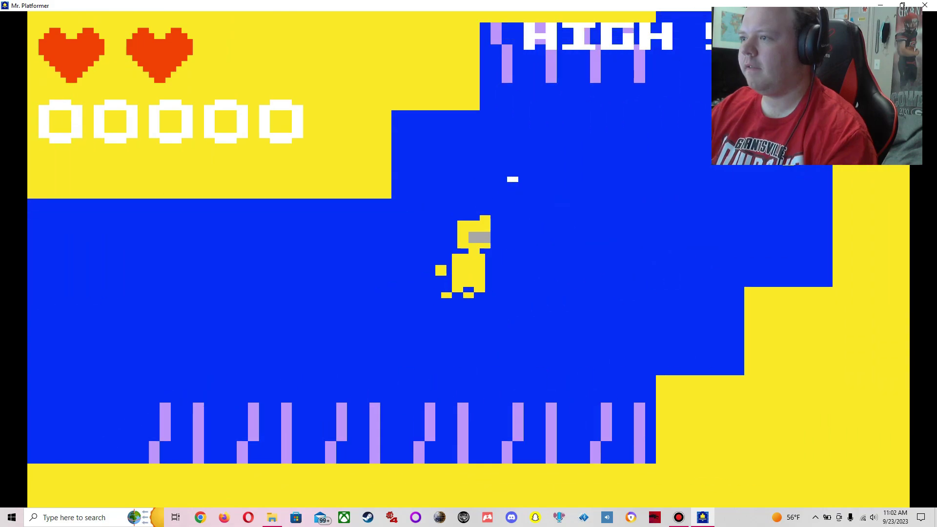
key(Right)
key(Up)
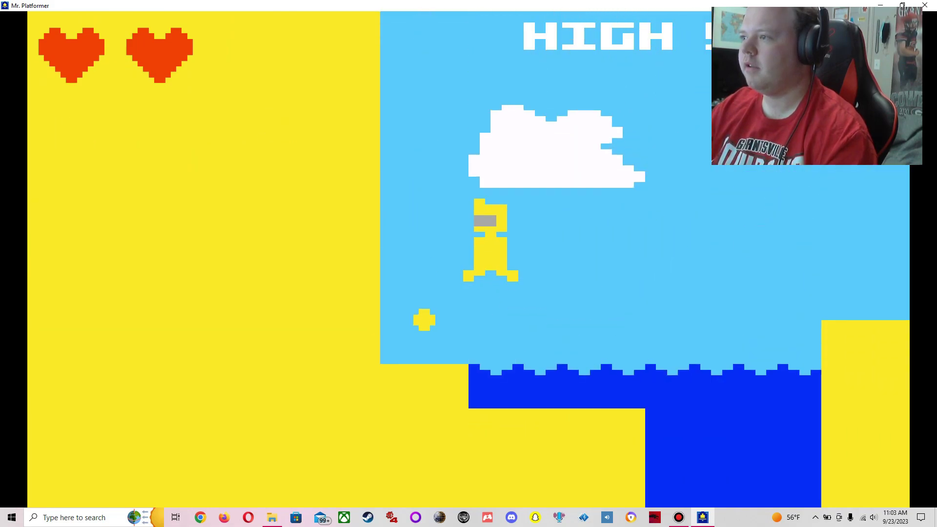
key(Right)
key(Right)
key(Right)
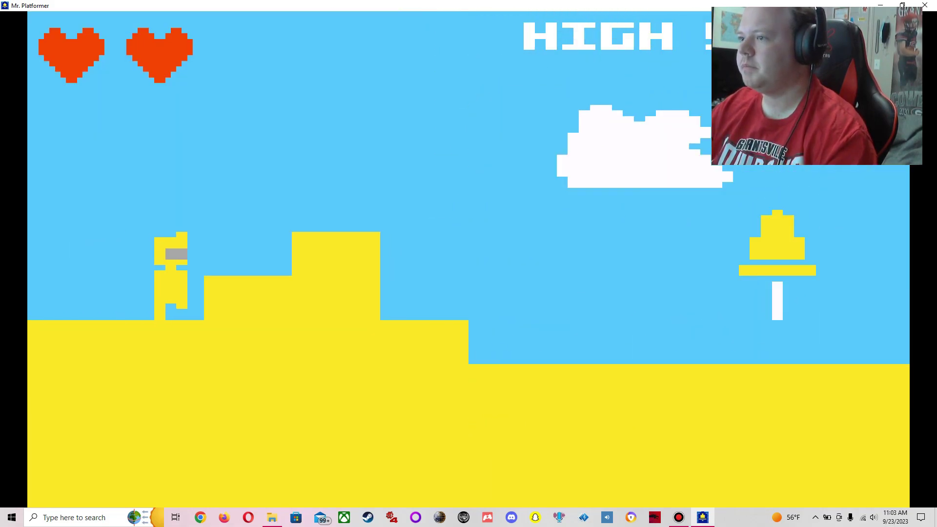
key(Right)
key(Right)
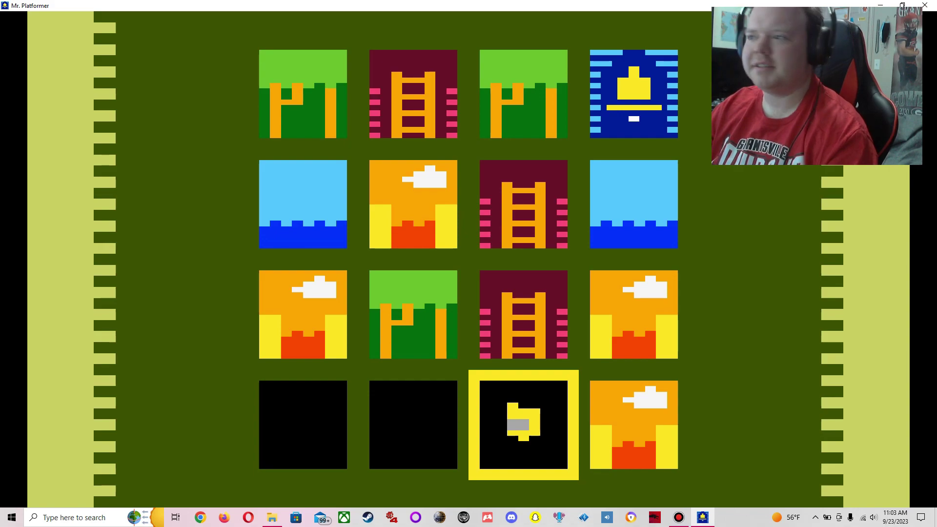
Start the lava level on the last bottom-row tile and hop across the platforms
key(Right)
key(Return)
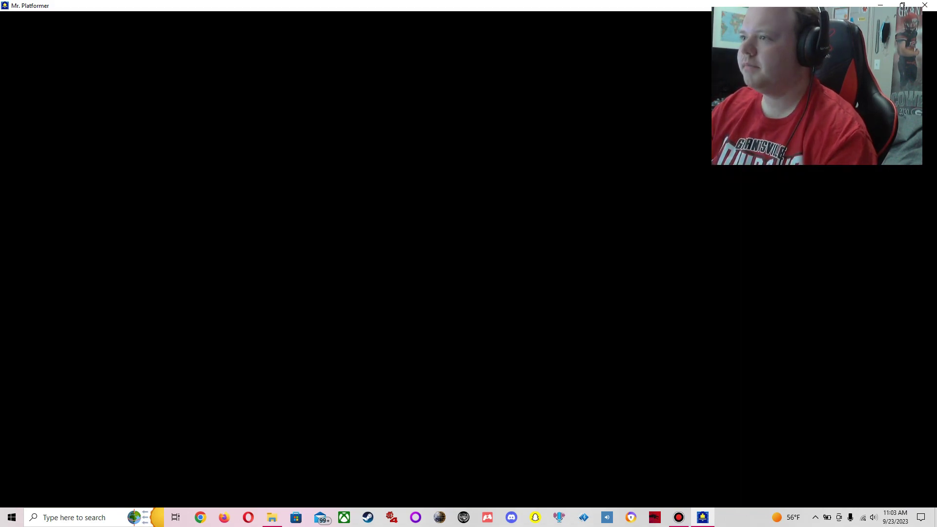
key(Right)
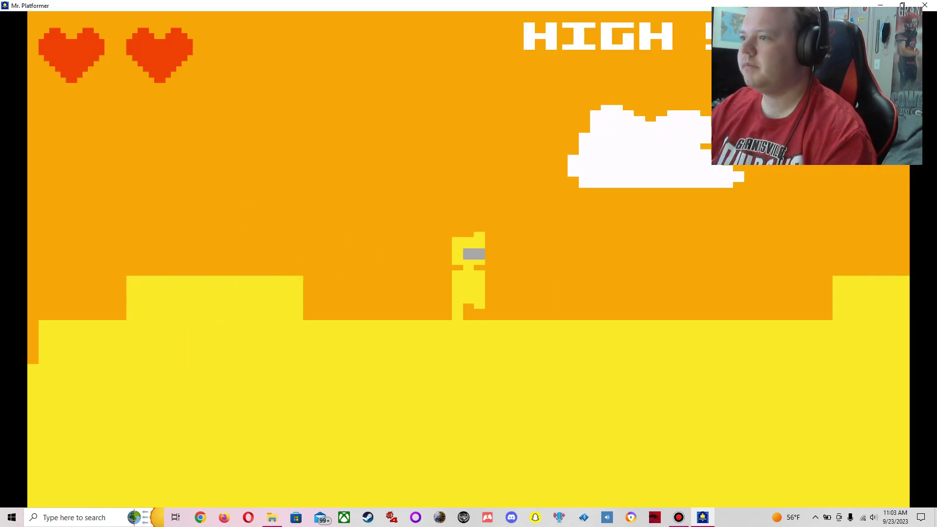
key(space)
key(Right)
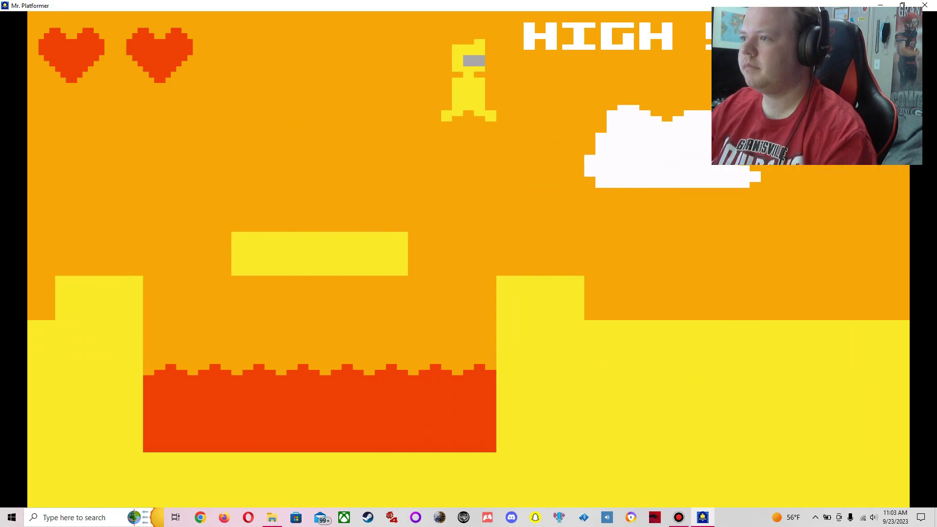
key(space)
Jump from the cloud across the lava and climb the steps to the bell
key(Right)
key(space)
key(space)
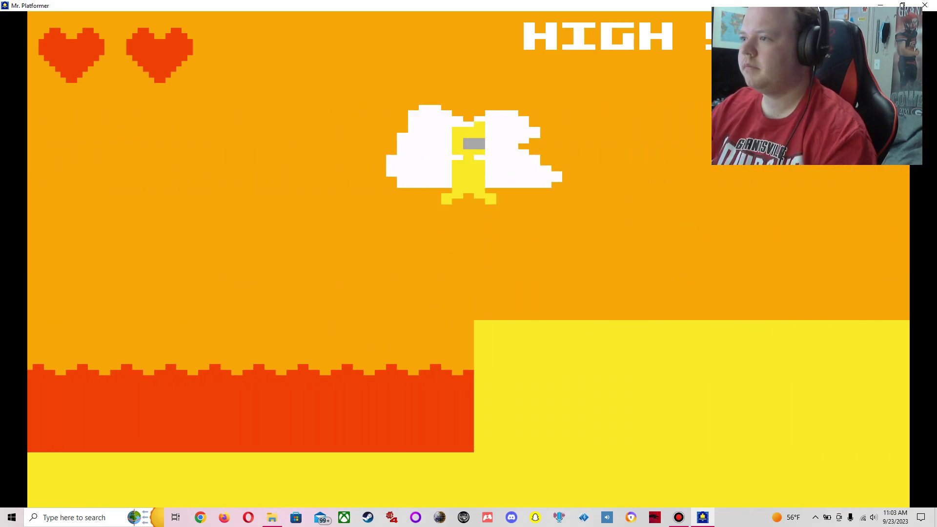
key(Right)
key(Right)
key(Right)
key(Right)
key(space)
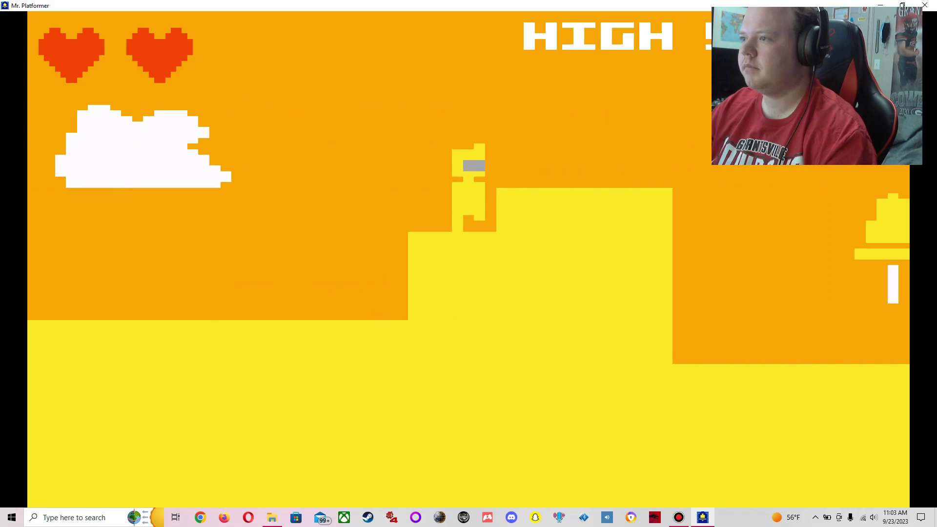
key(Right)
key(space)
key(Right)
key(Right)
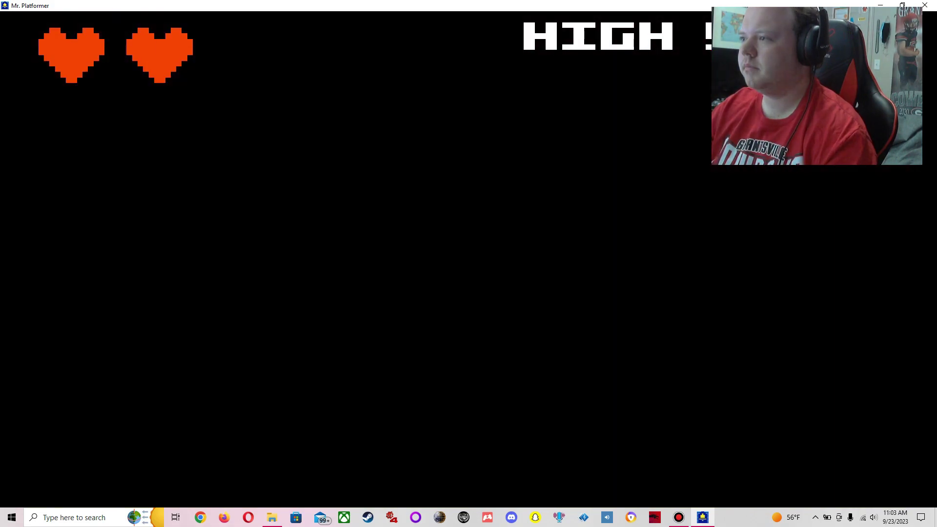
Start the orange level above and run past the pits onto a pillar
key(Up)
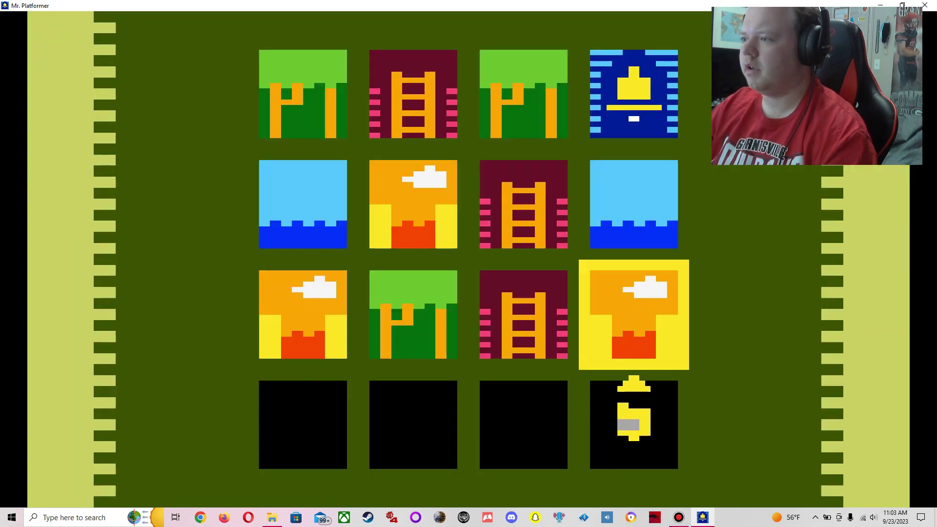
key(Return)
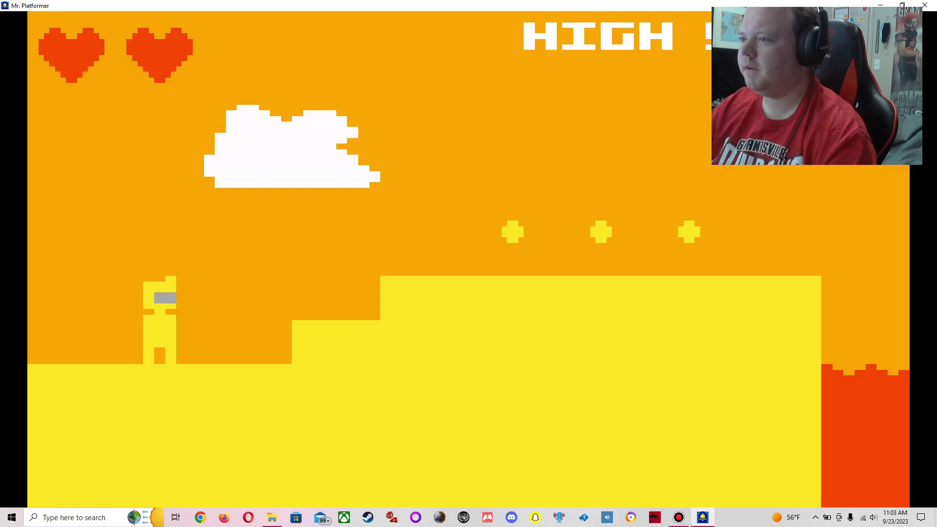
key(Right)
key(Right)
key(Right)
key(Right)
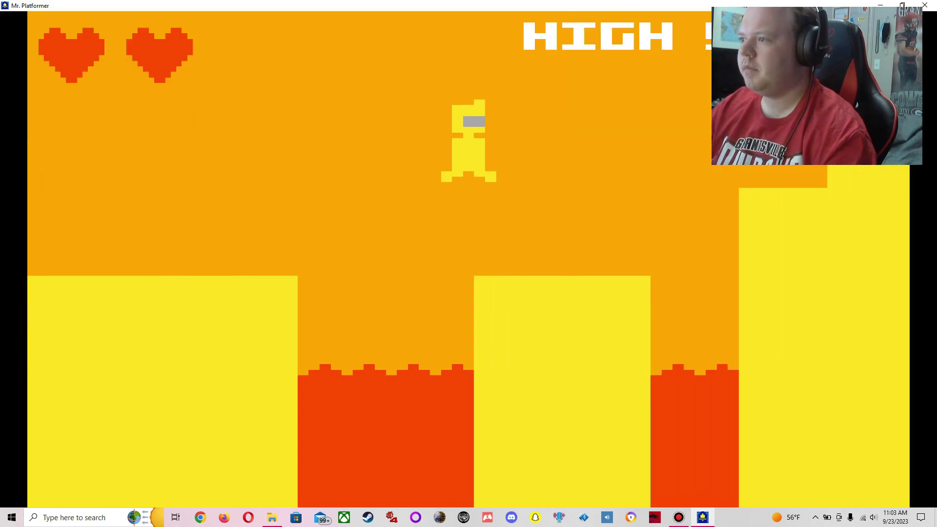
key(Up)
key(Right)
key(Right)
key(Right)
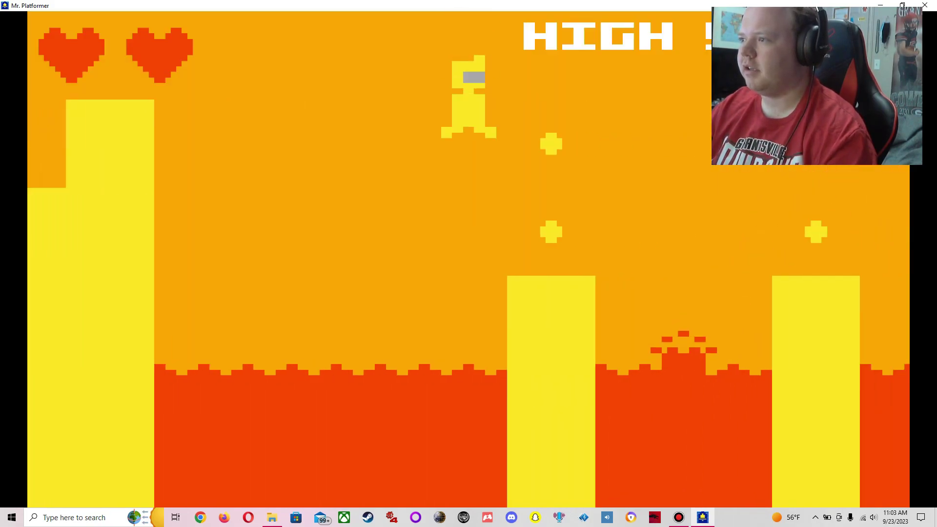
Leap between lava pillars past the fire enemies onto the wide yellow block
key(Up)
key(Right)
key(Right)
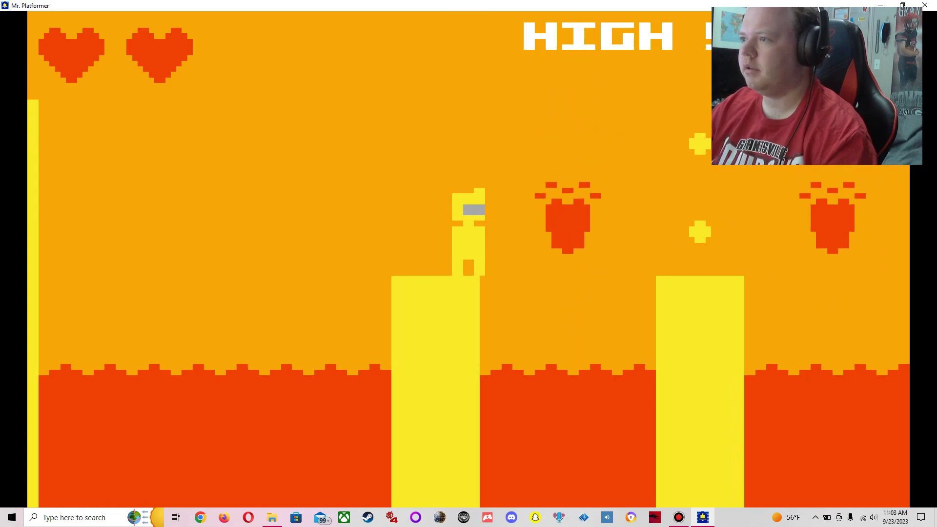
key(Right)
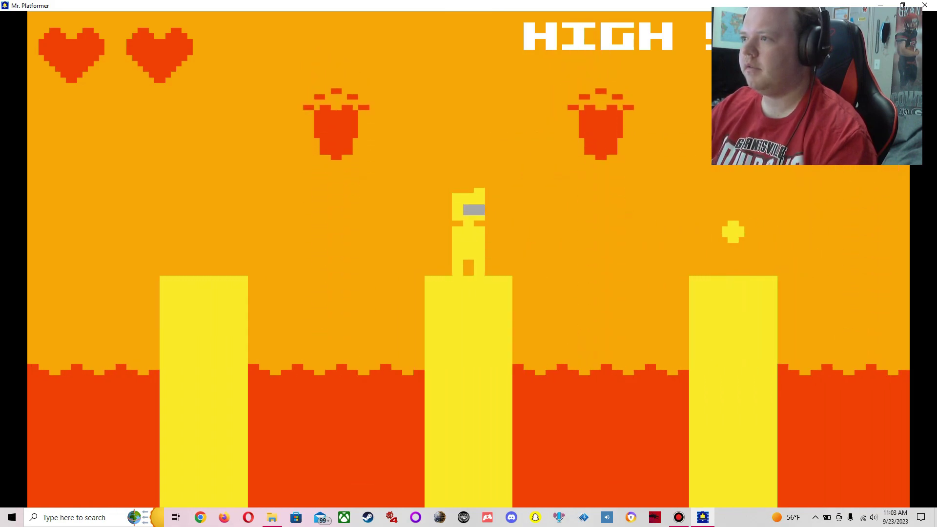
key(Right)
key(Right)
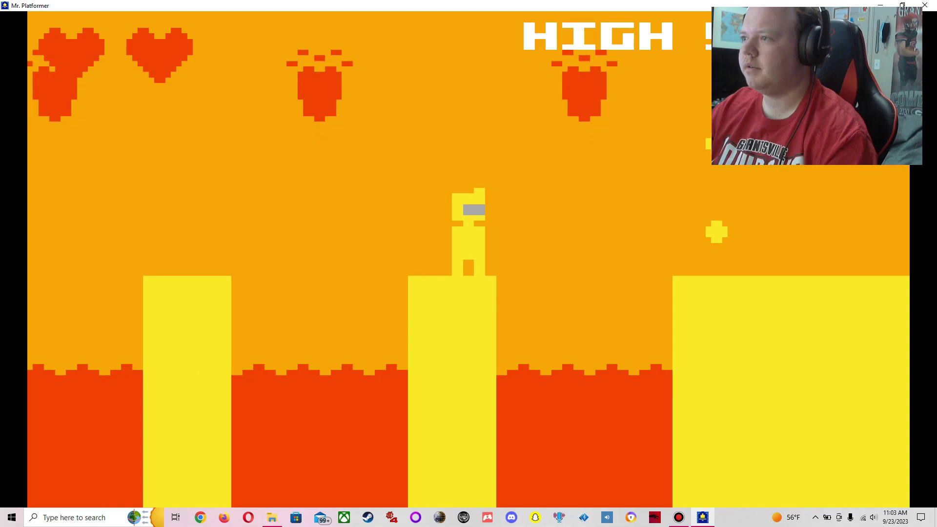
key(Up)
key(Right)
key(Right)
key(Right)
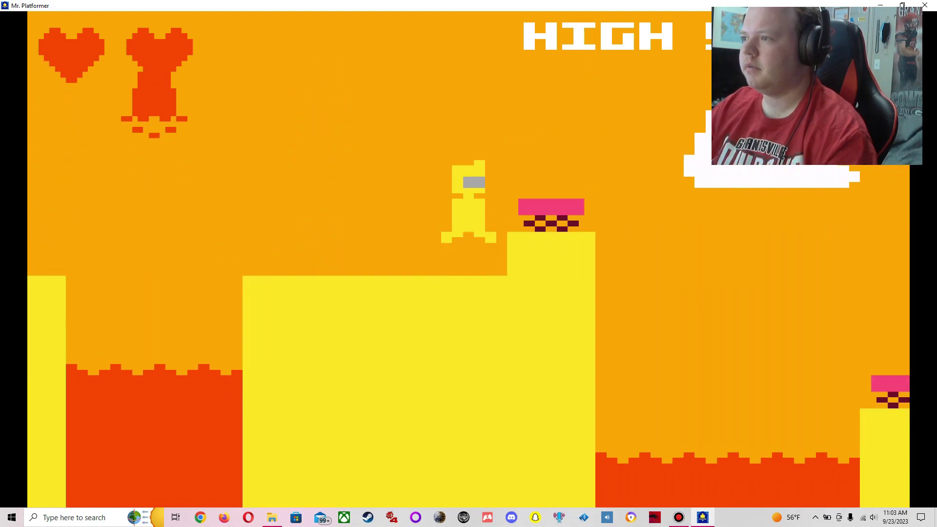
Bounce on the pink spring to the next block and advance toward the hourglass enemy
key(Up)
key(Right)
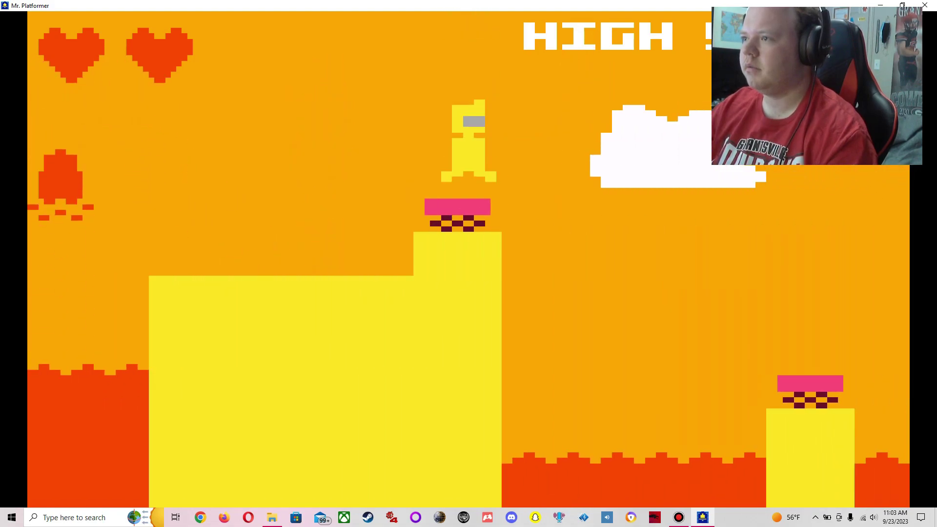
key(Right)
key(Right)
key(Right)
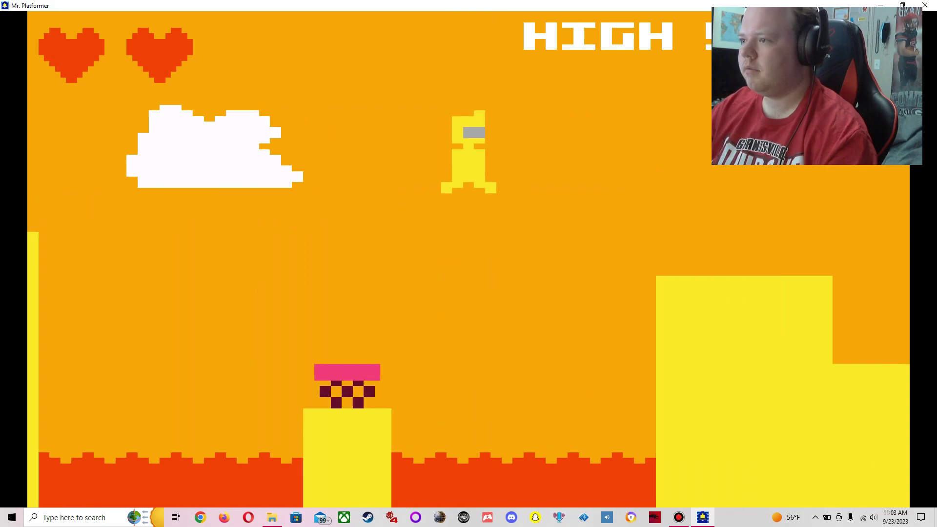
key(Right)
key(Right)
key(Up)
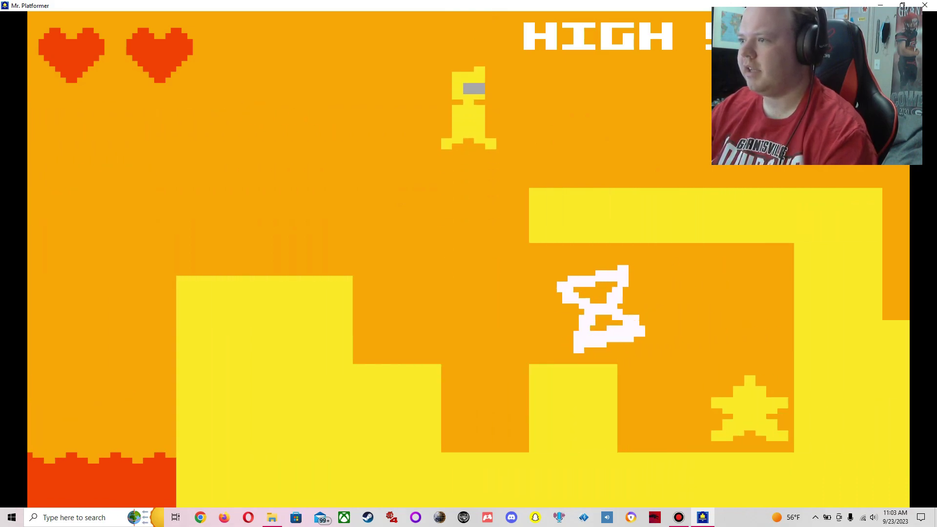
key(Right)
key(Right)
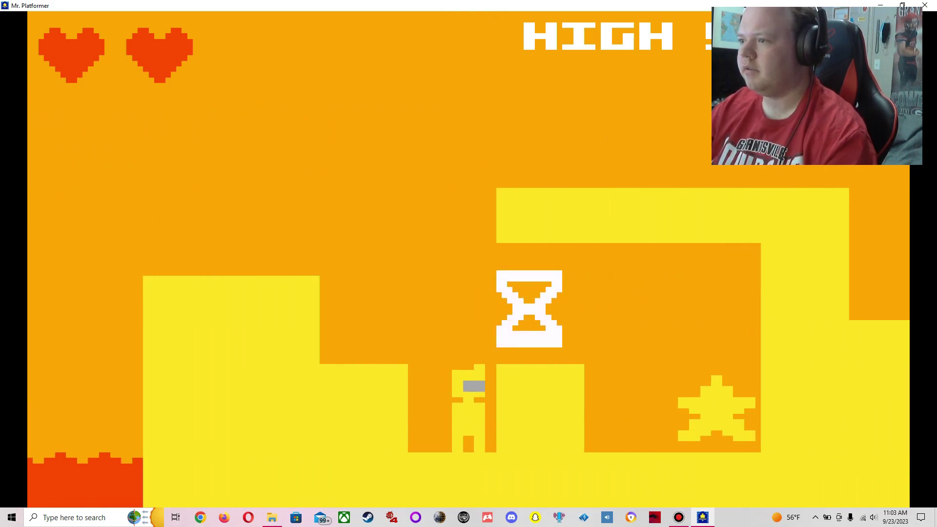
Dodge the hourglass, climb the higher block, reach the bell, and start the ladder level
key(Up)
key(Right)
key(Right)
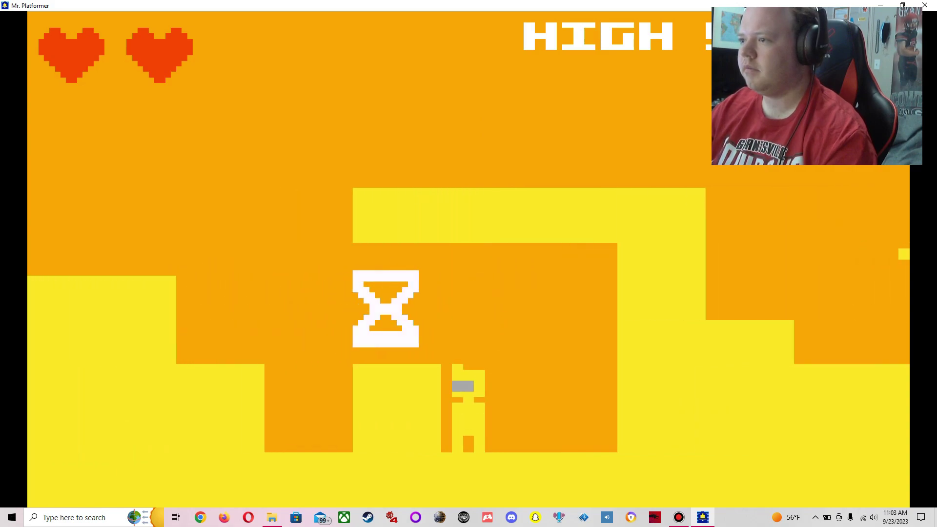
key(Left)
key(Left)
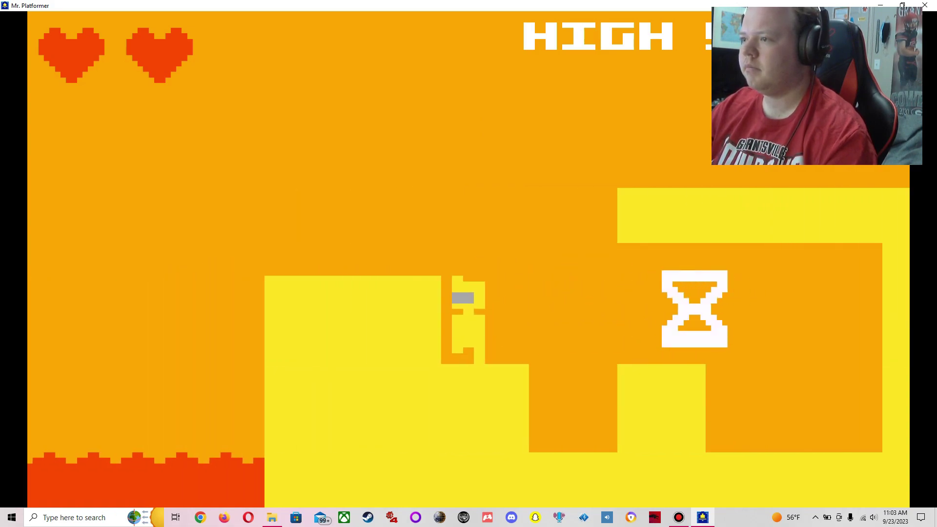
key(Up)
key(Right)
key(Right)
key(Right)
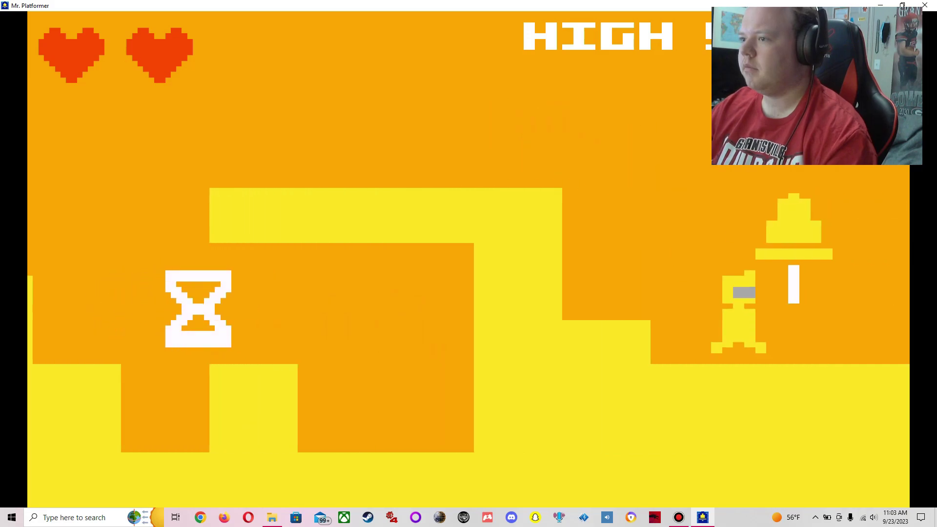
key(Right)
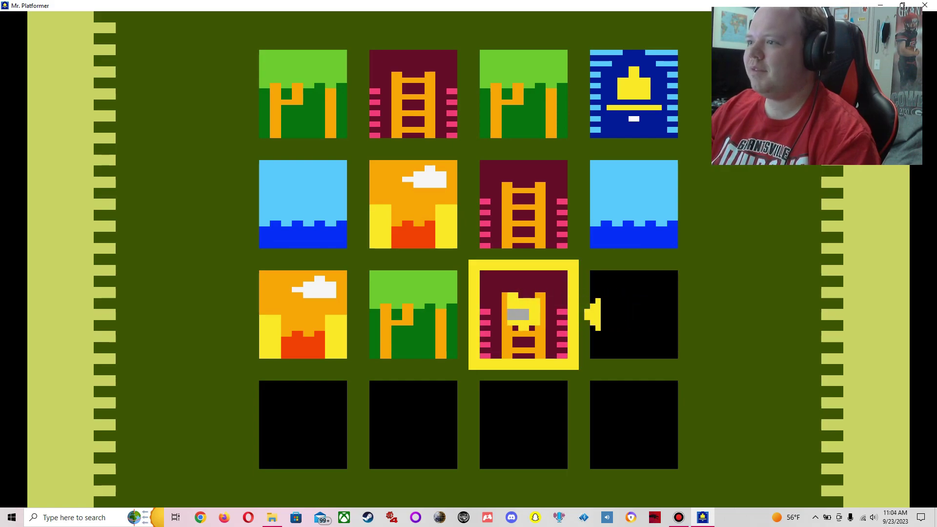
key(Return)
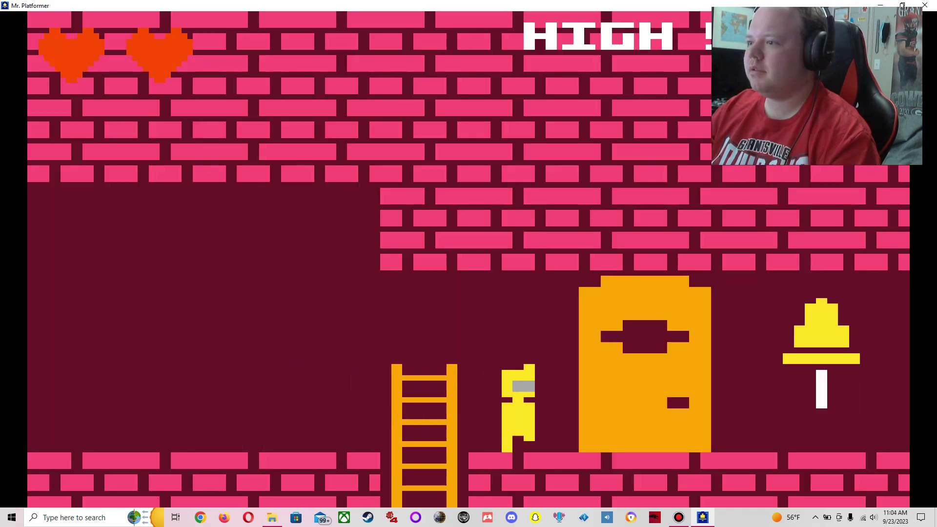
Climb the ladder, collect the room's four coins, and exit right
key(Left)
key(Up)
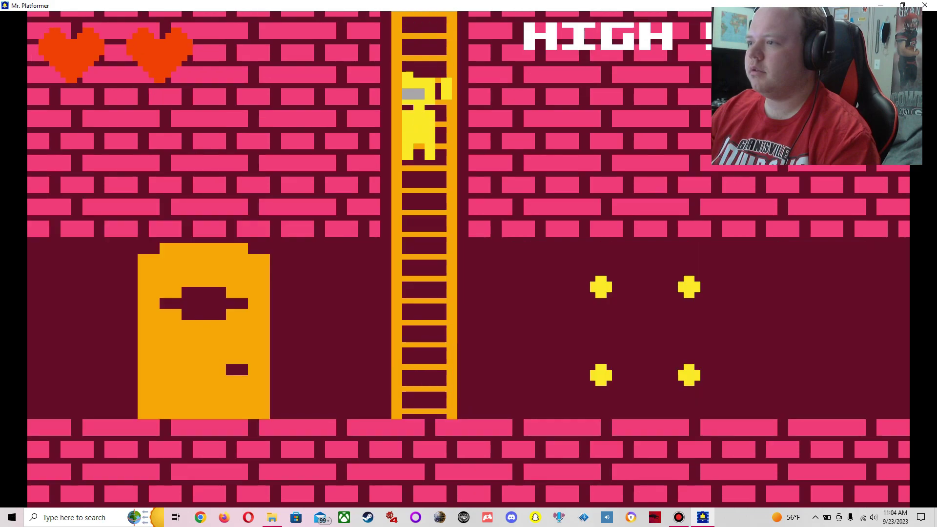
key(Right)
key(Left)
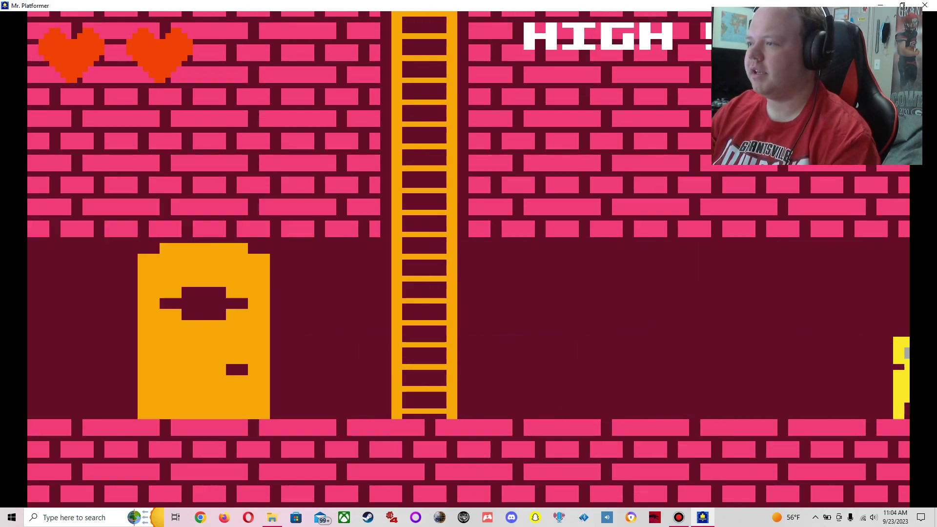
key(Right)
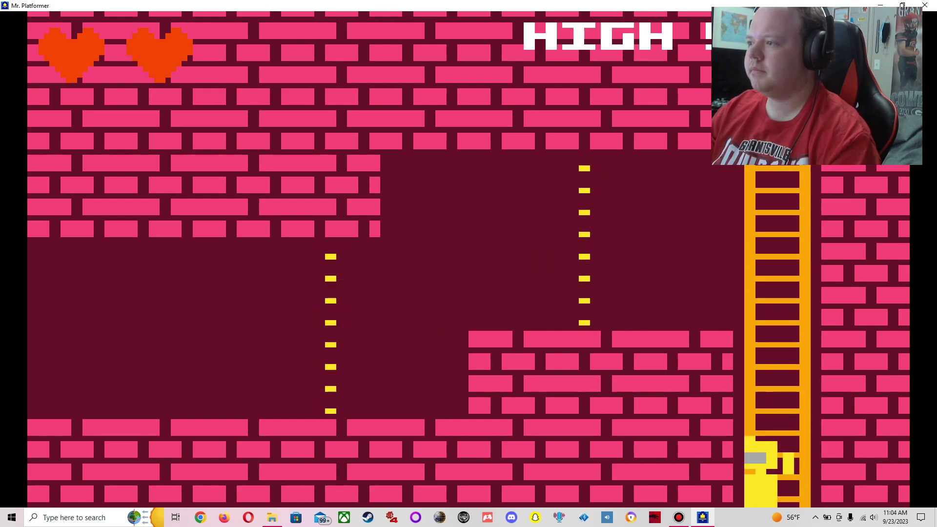
Climb up, walk left through the next room, and gather the conveyor's coins
key(Up)
key(Left)
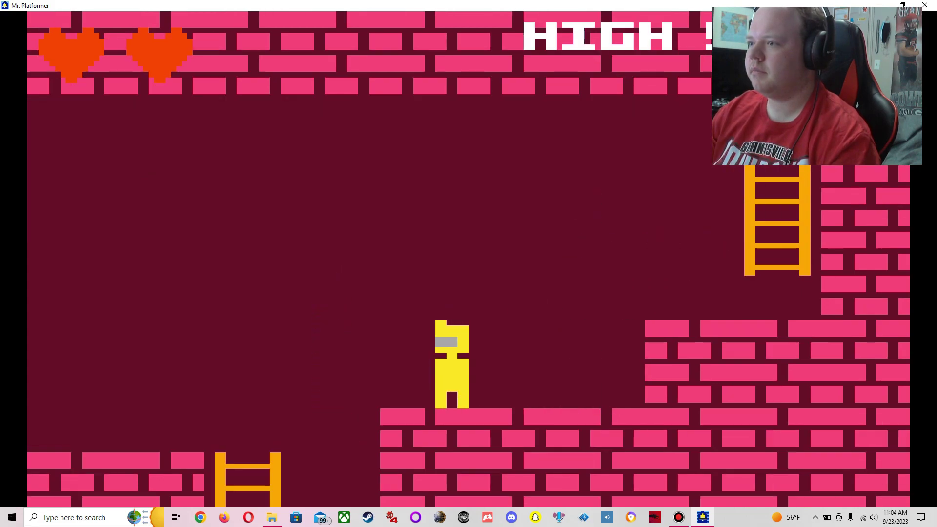
key(Left)
key(Left)
key(Left)
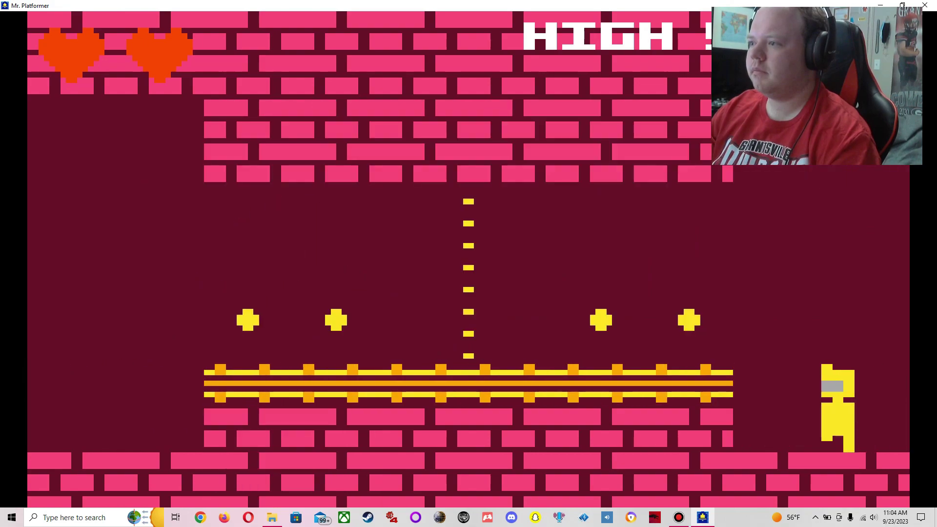
key(Left)
key(Left)
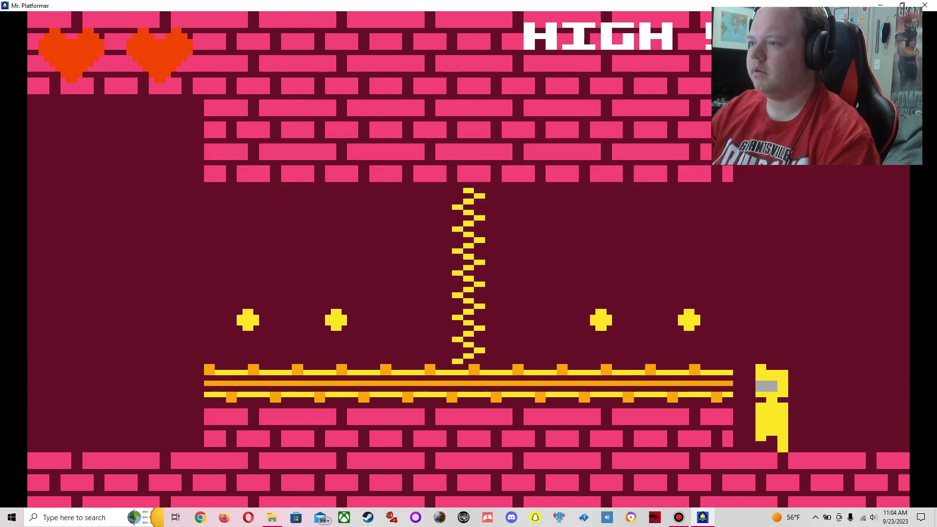
key(Up)
key(Left)
key(Left)
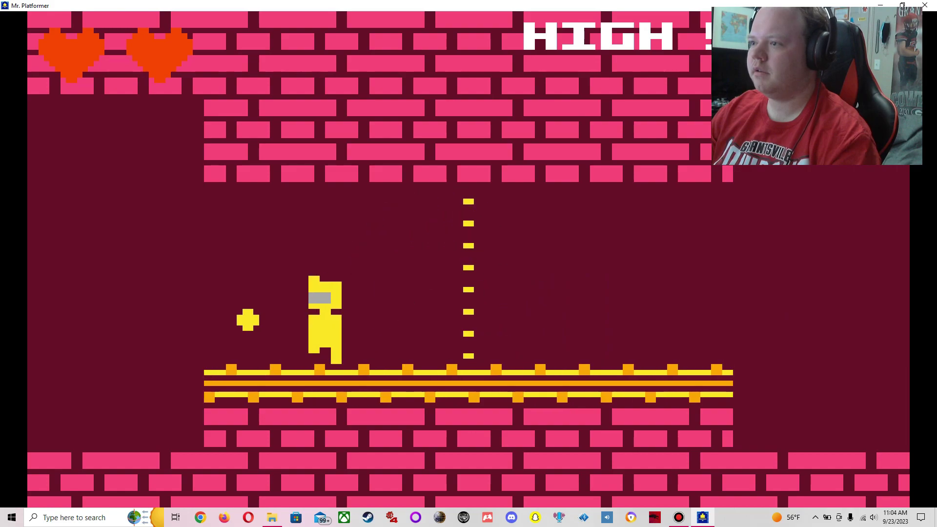
key(Left)
key(Left)
key(Left)
key(Left)
key(Left)
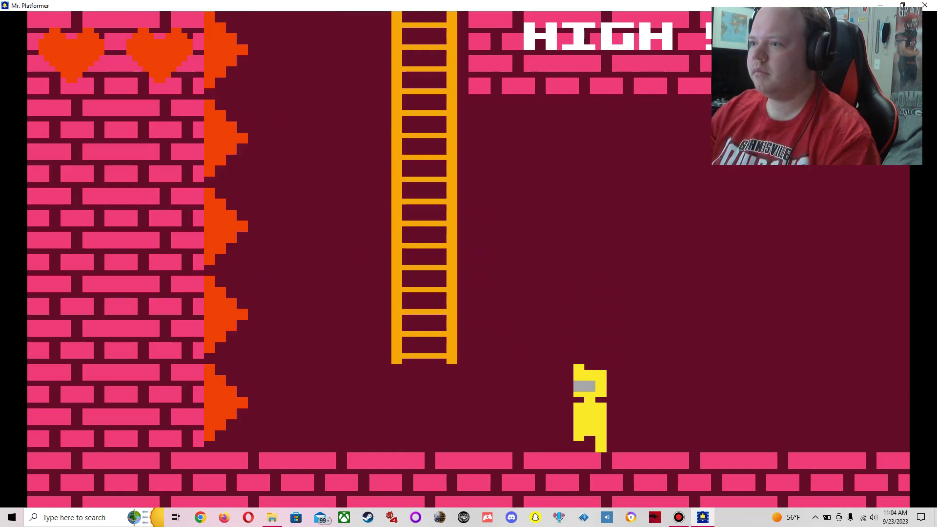
Climb to the room above, grab the green key, and return to the room below
key(Up)
key(Up)
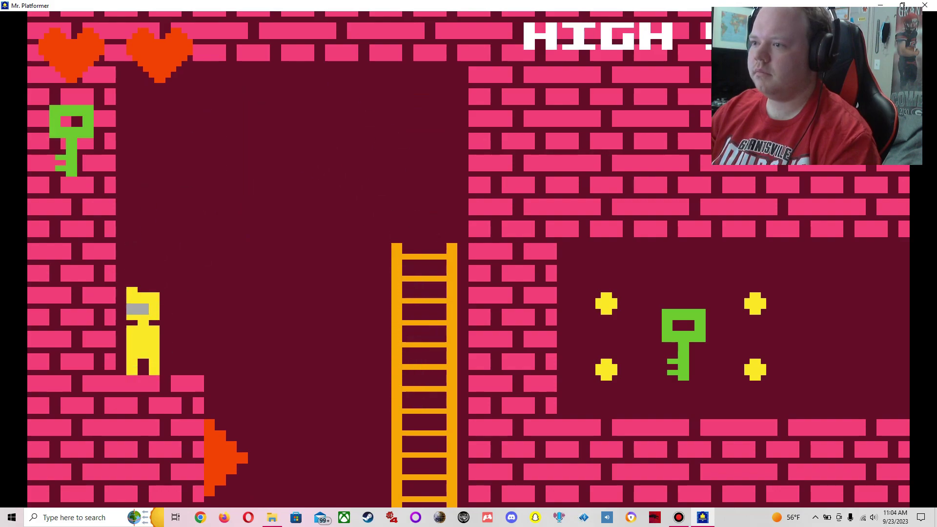
key(Right)
key(Up)
key(Down)
key(Down)
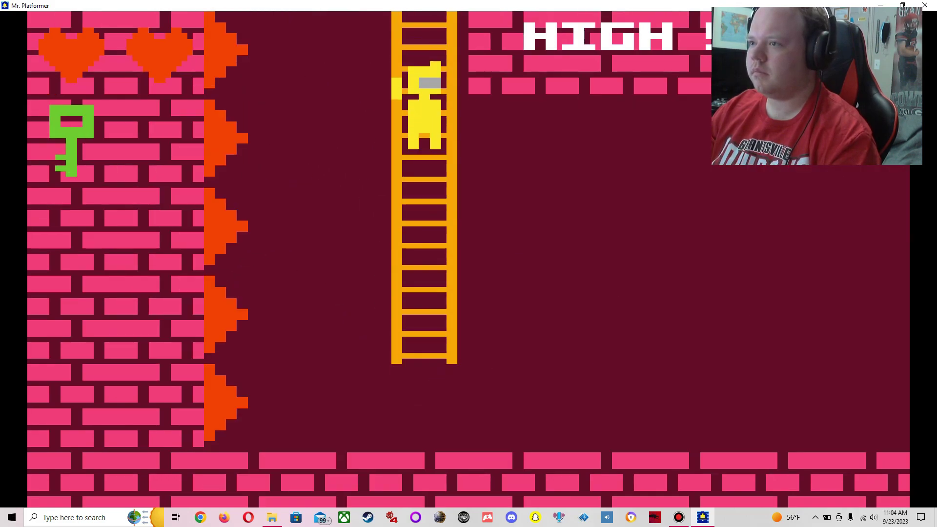
key(Right)
key(Right)
key(Right)
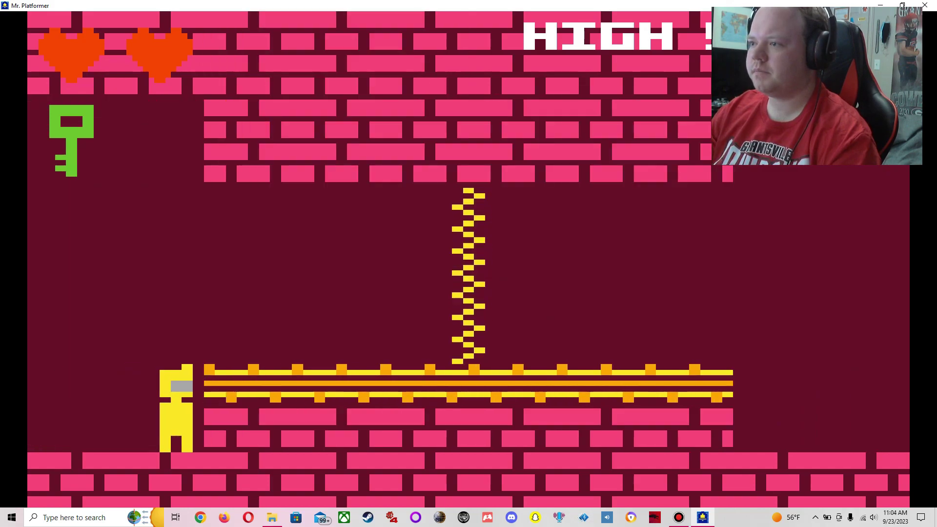
Leap over the vine across the belt and take the ladder into the next room
key(Right)
key(Right)
key(space)
key(Right)
key(Right)
key(Right)
key(Right)
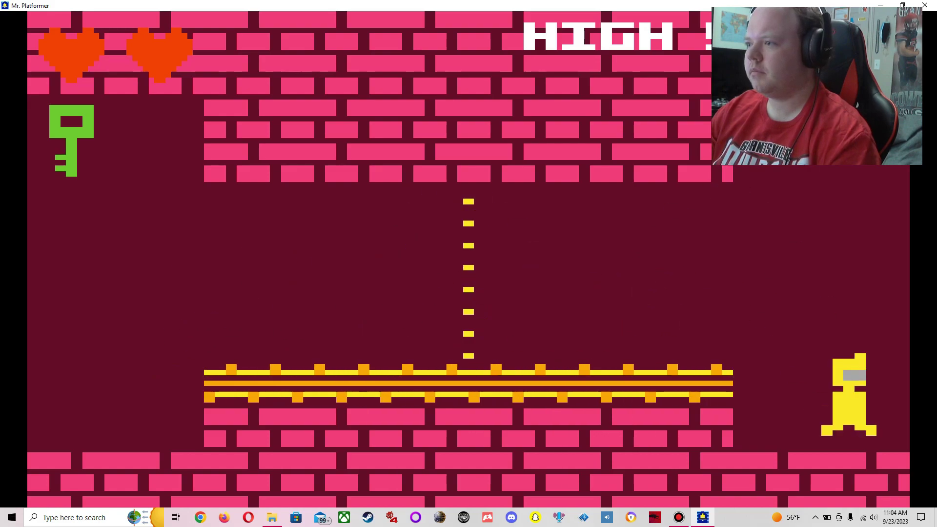
key(Right)
key(Right)
key(Right)
key(Up)
key(Up)
key(Up)
key(Down)
key(Down)
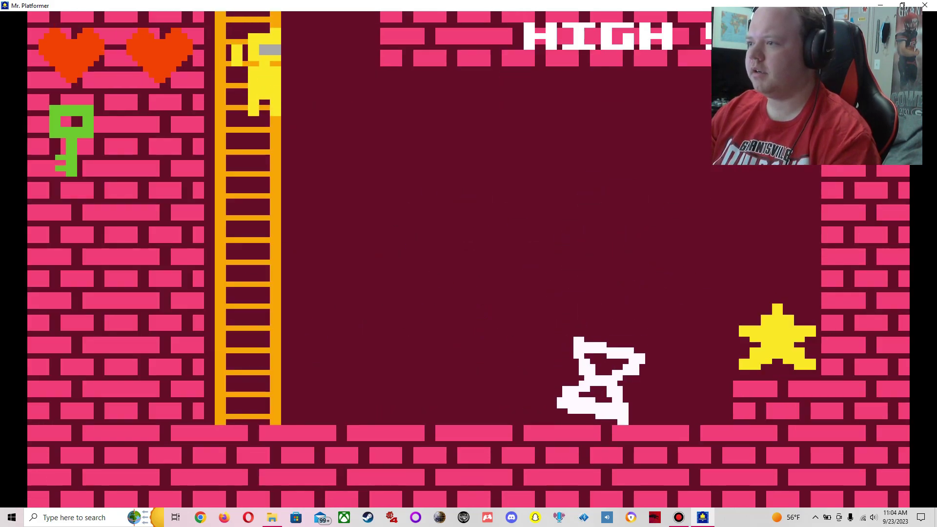
key(Down)
key(Down)
key(Down)
key(Down)
Slip under the bouncing enemy, grab the star from the step, and climb onward
key(Right)
key(Right)
key(Right)
key(Right)
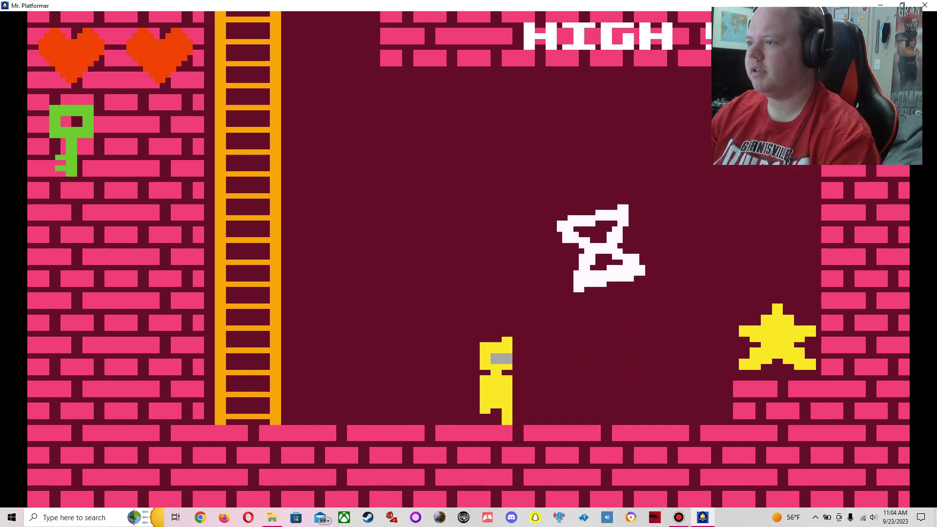
key(Right)
key(Right)
key(space)
key(Right)
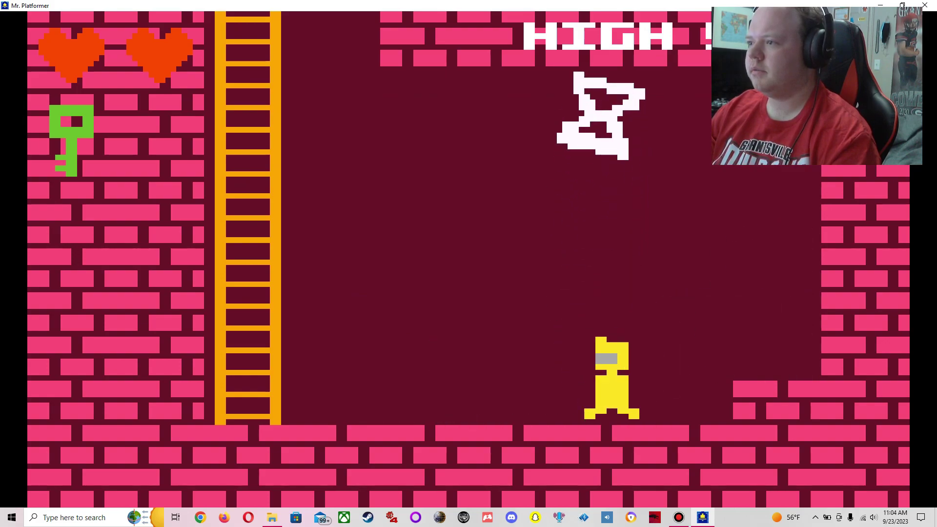
key(Left)
key(Up)
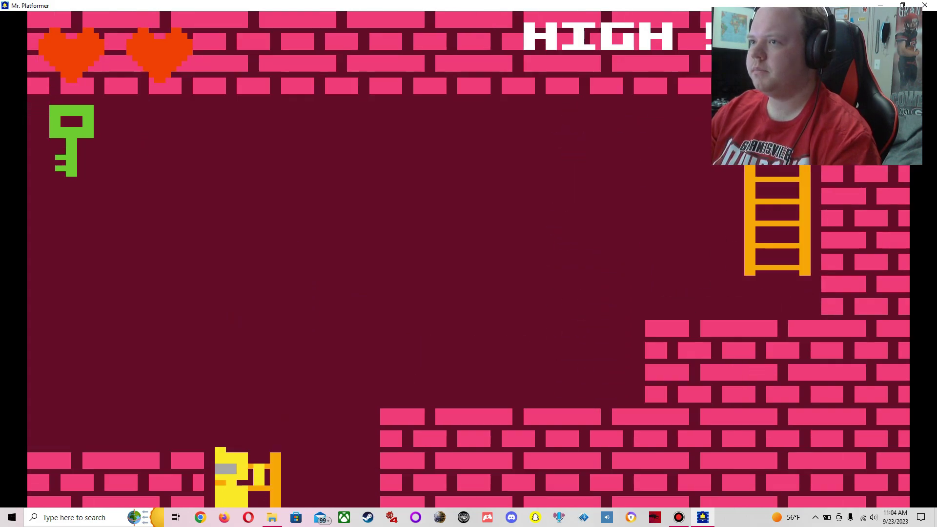
Climb the tall ladder to the yellow bell, then start the forest level from the map
key(Right)
key(Right)
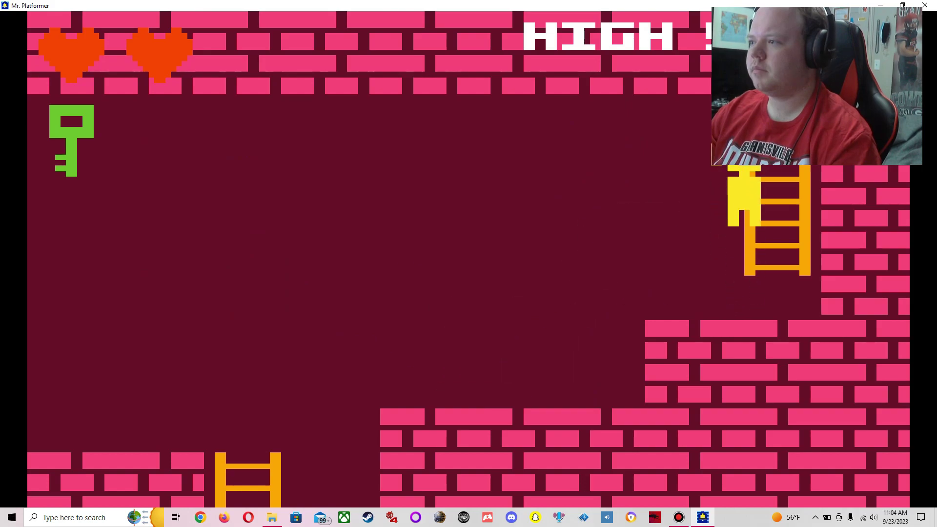
key(Up)
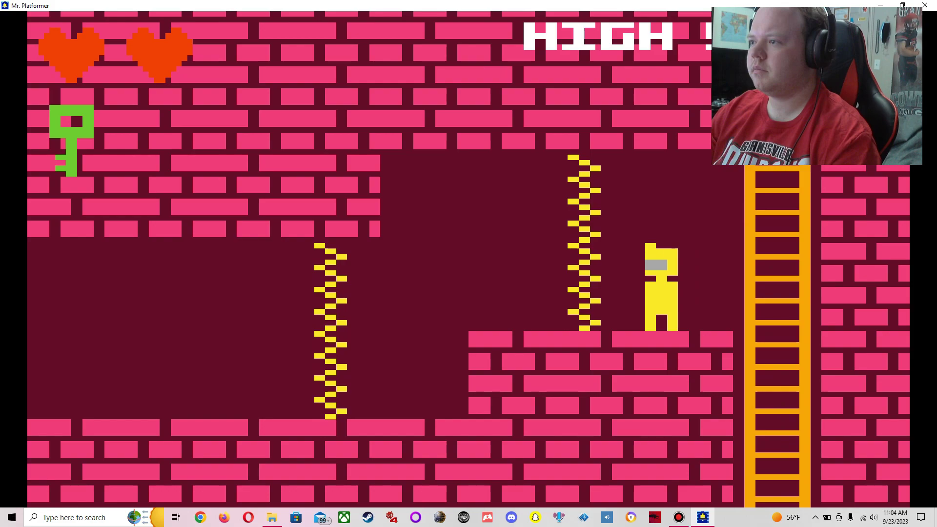
key(Left)
key(Left)
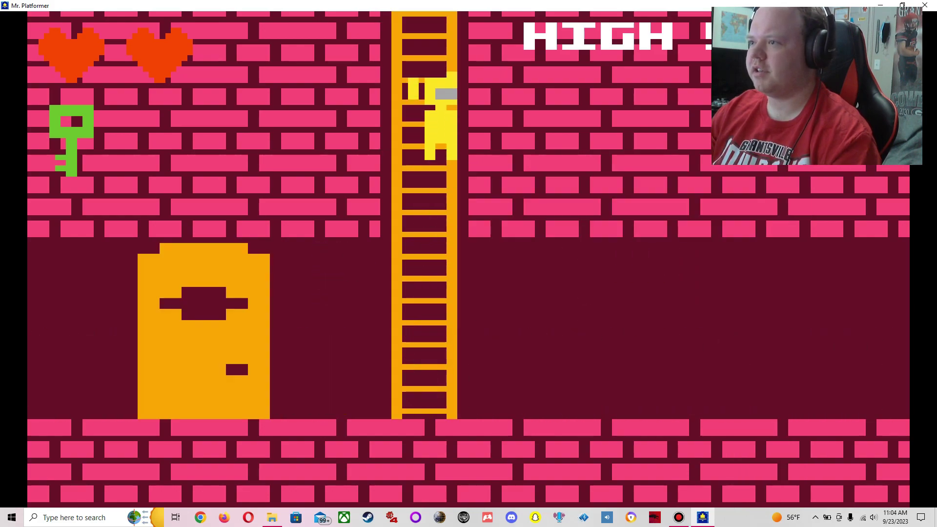
key(Up)
key(Right)
key(Right)
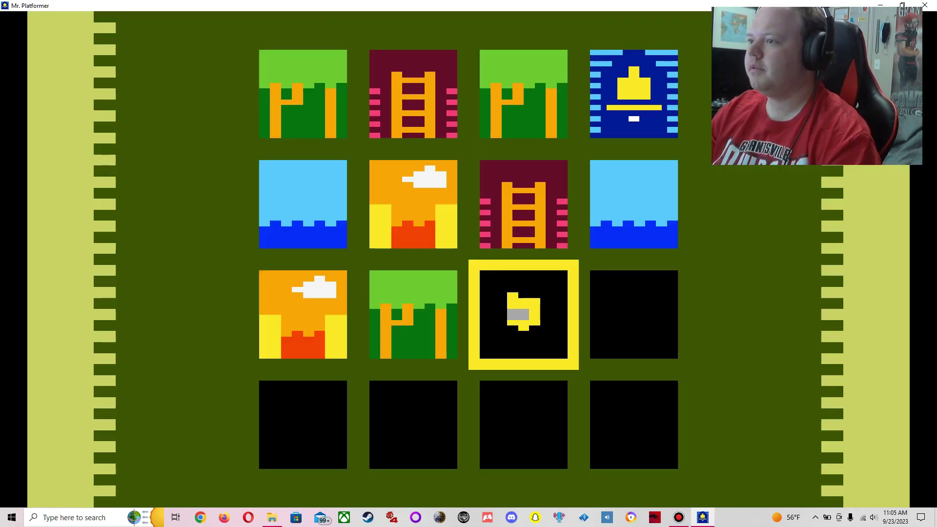
key(Left)
key(Return)
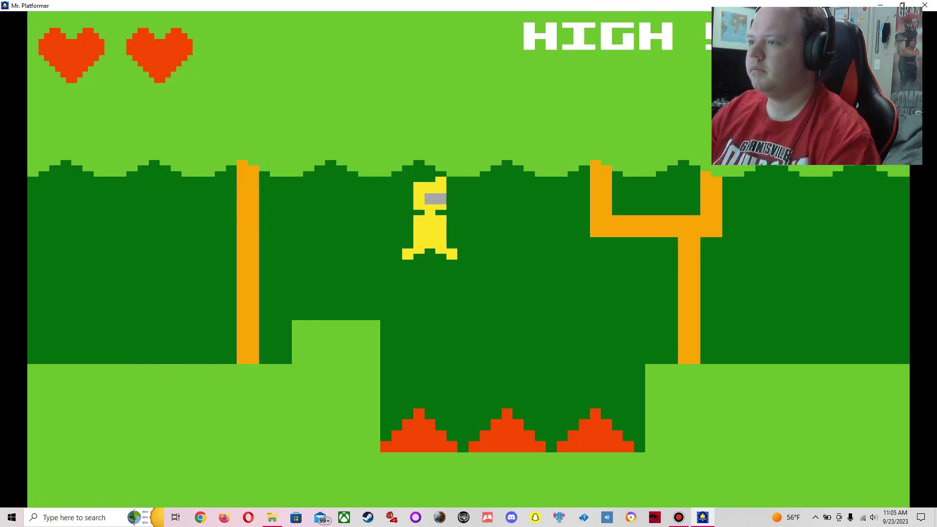
Run right past the star, drop underground, and head left into the coin corridor
key(Right)
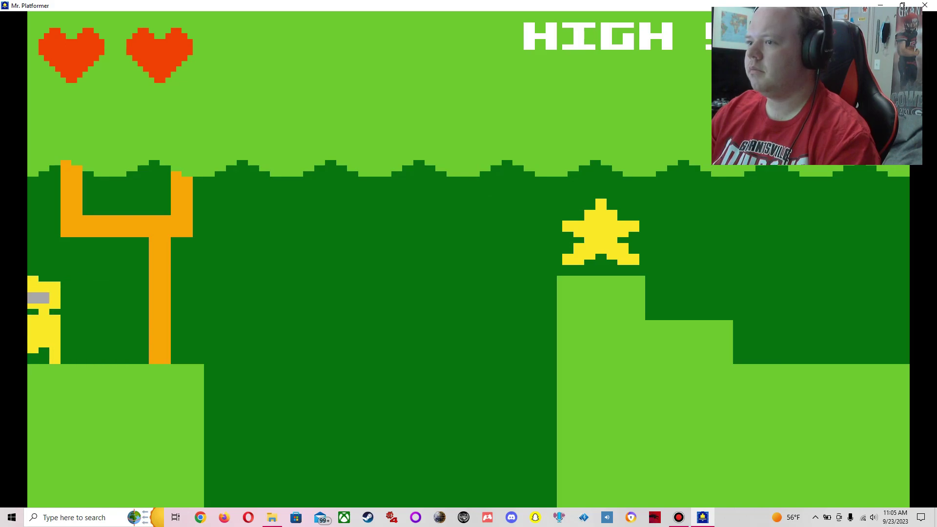
key(Right)
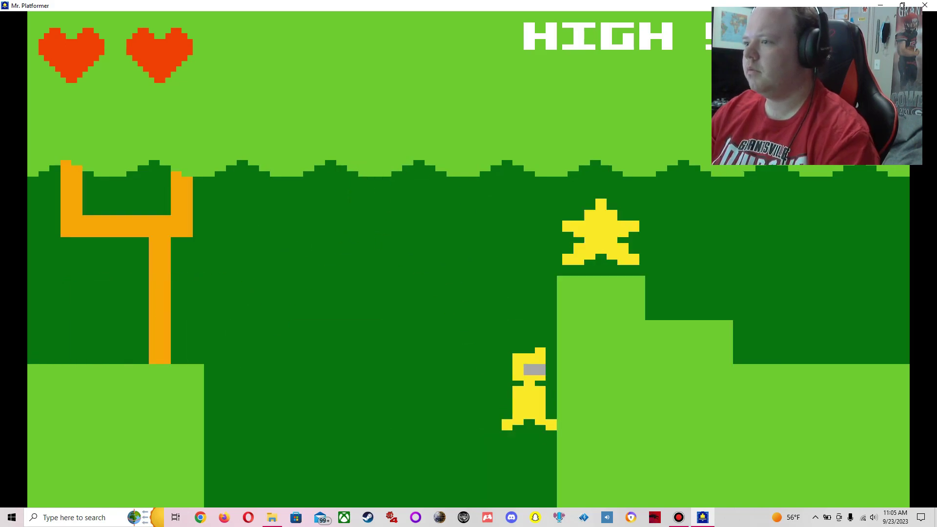
key(Left)
key(Left)
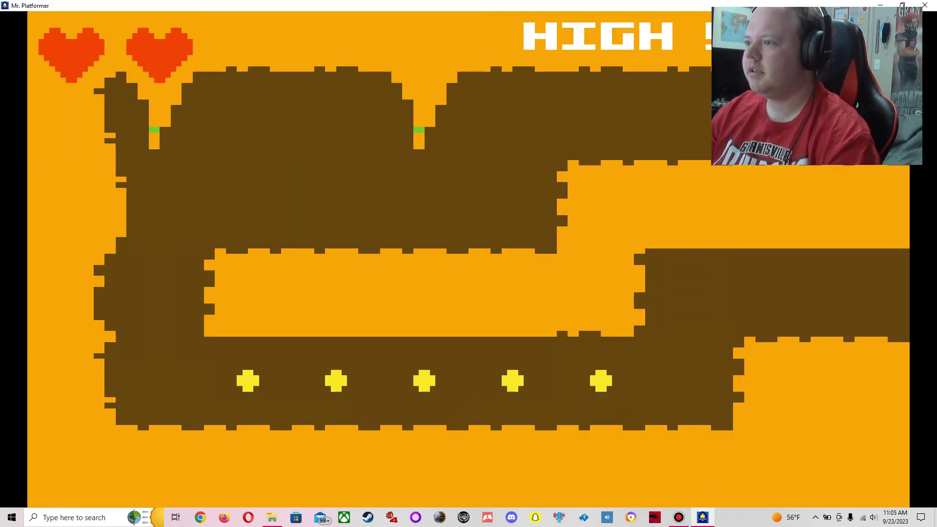
key(Left)
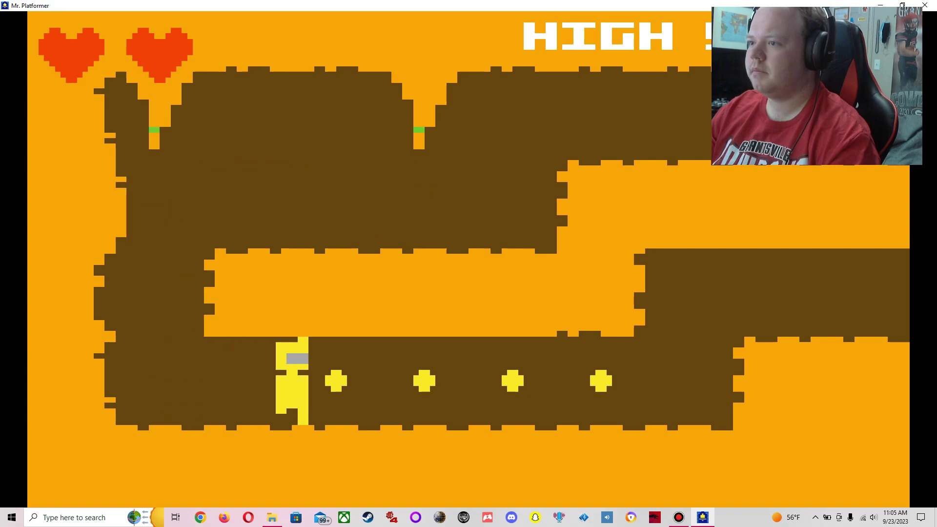
Cross the ghost room's lower floor between the ghosts and climb the ladder
key(Right)
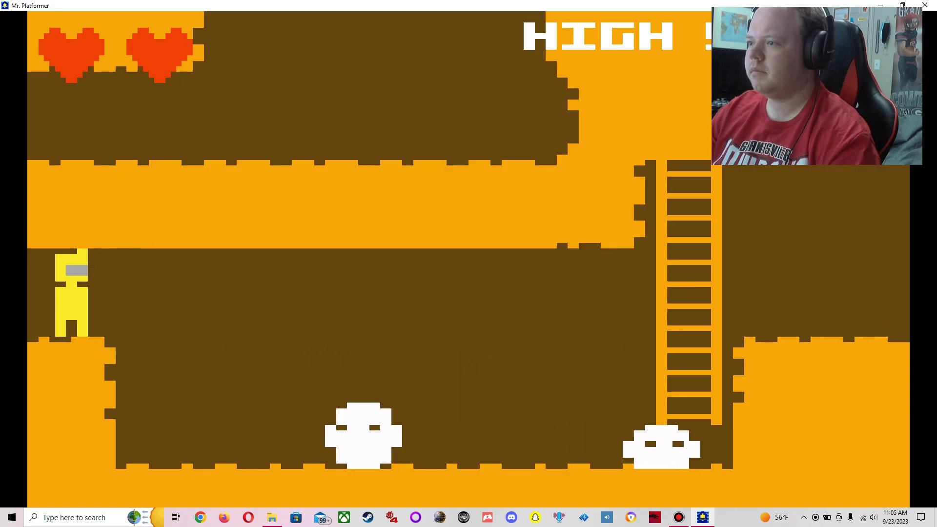
key(Right)
key(Left)
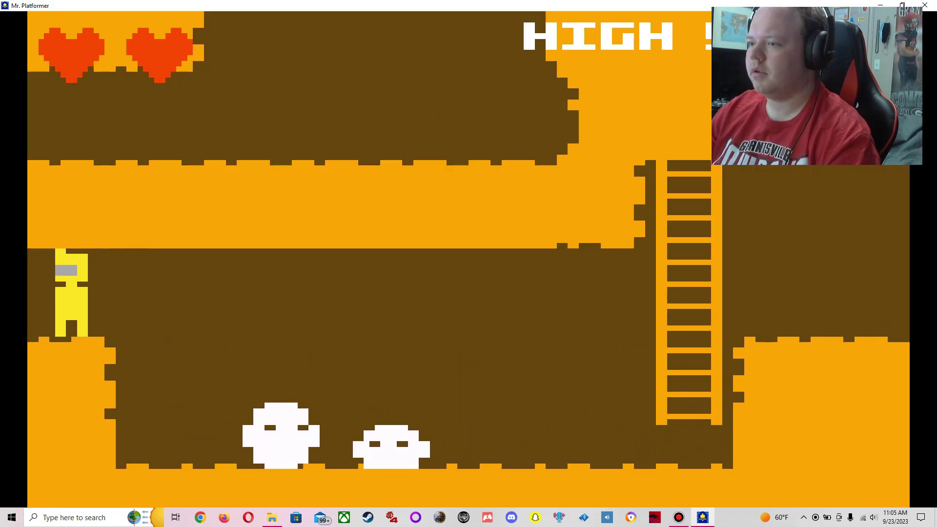
key(Right)
key(Right)
key(Right)
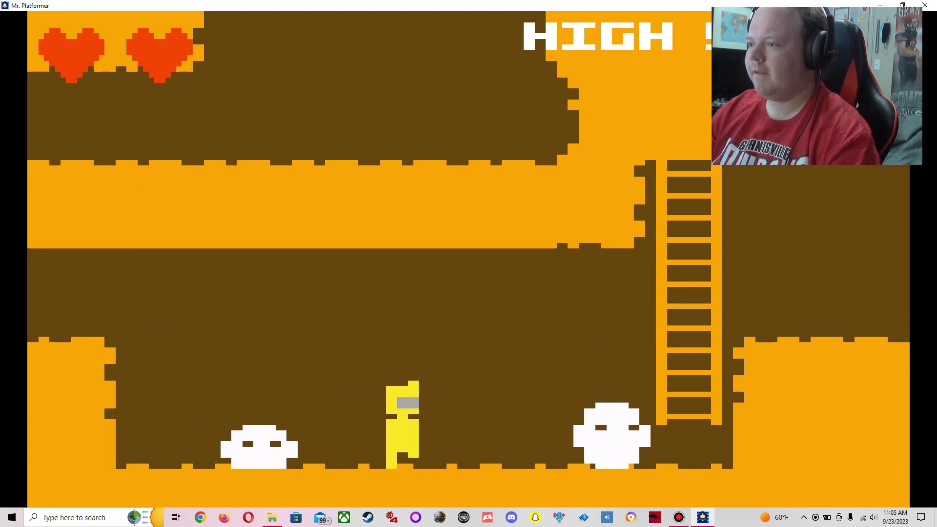
key(Right)
key(Up)
key(Right)
key(Right)
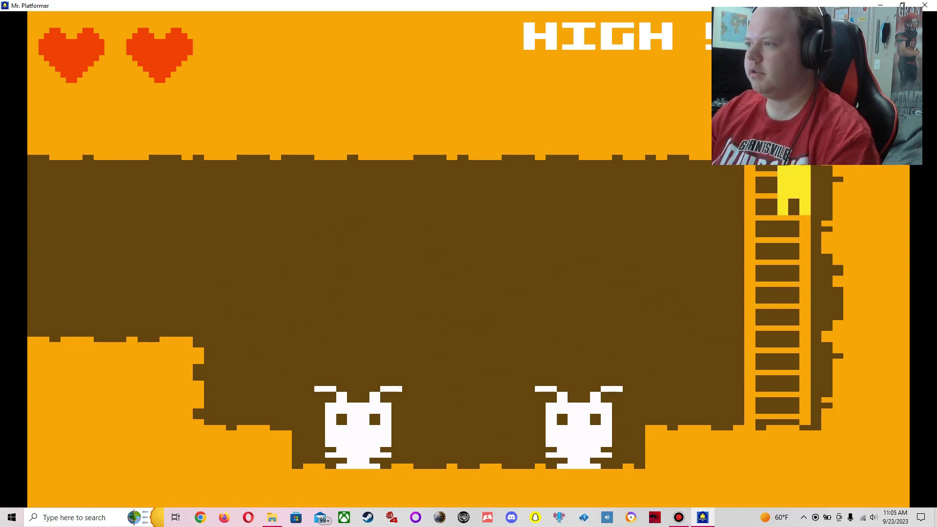
Return to the forest room, reach the bell, and start the desert level
key(Down)
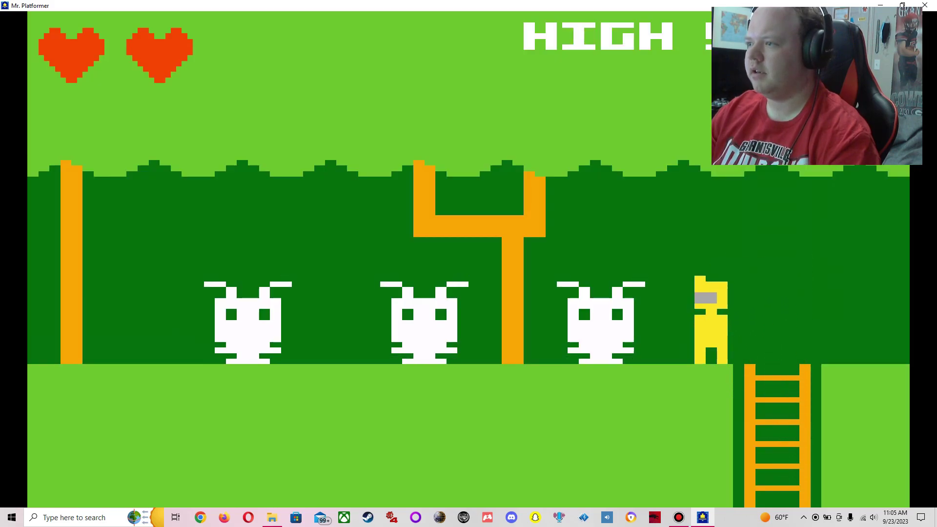
key(Right)
key(Right)
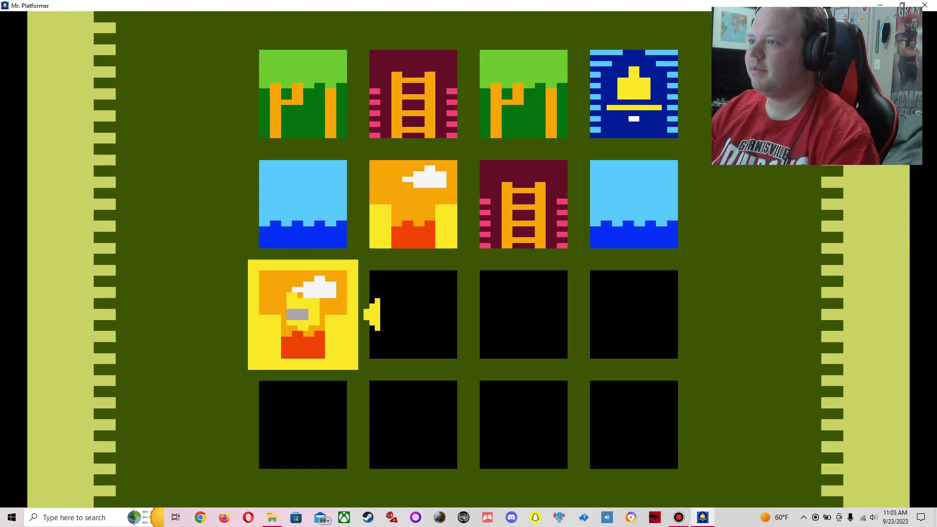
key(space)
Climb right and upward, then jump left toward the spring enemy
key(Right)
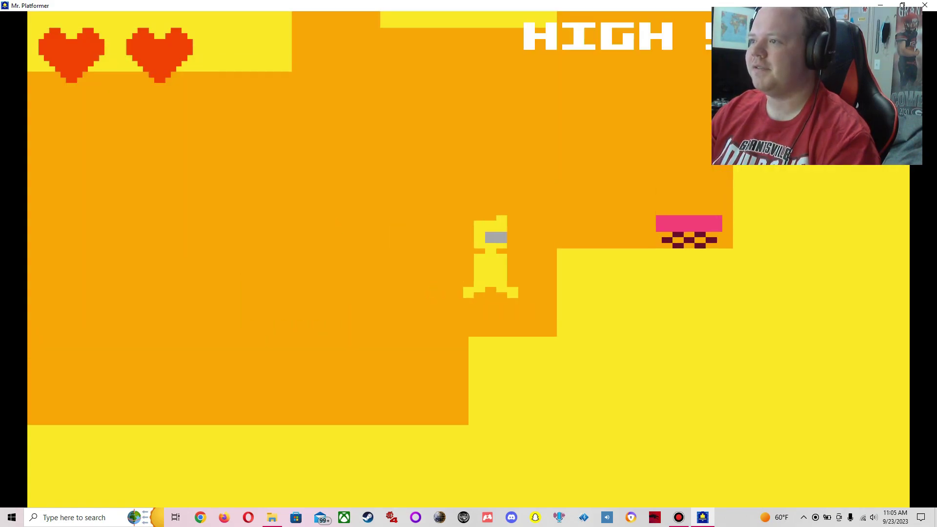
key(space)
key(Right)
key(Left)
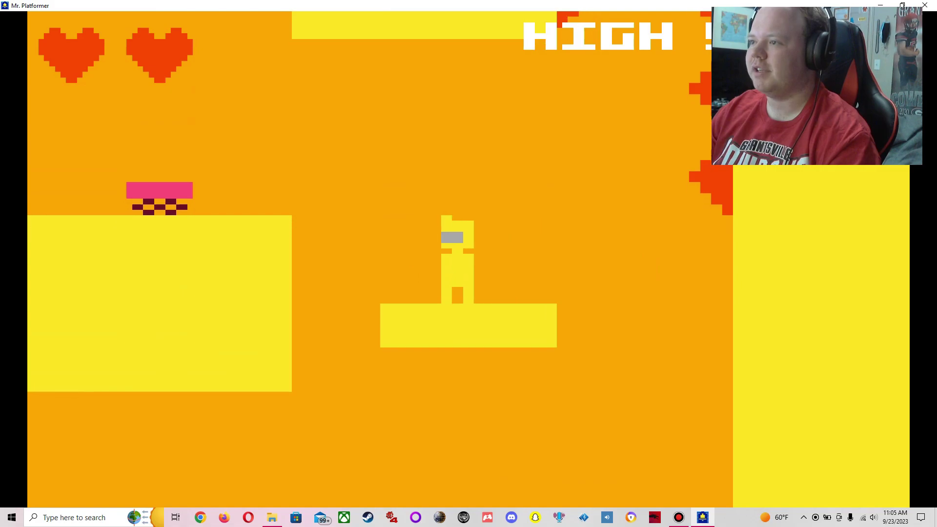
key(space)
key(Left)
Climb right past the spikes and hop onto the ledge beyond them
key(Right)
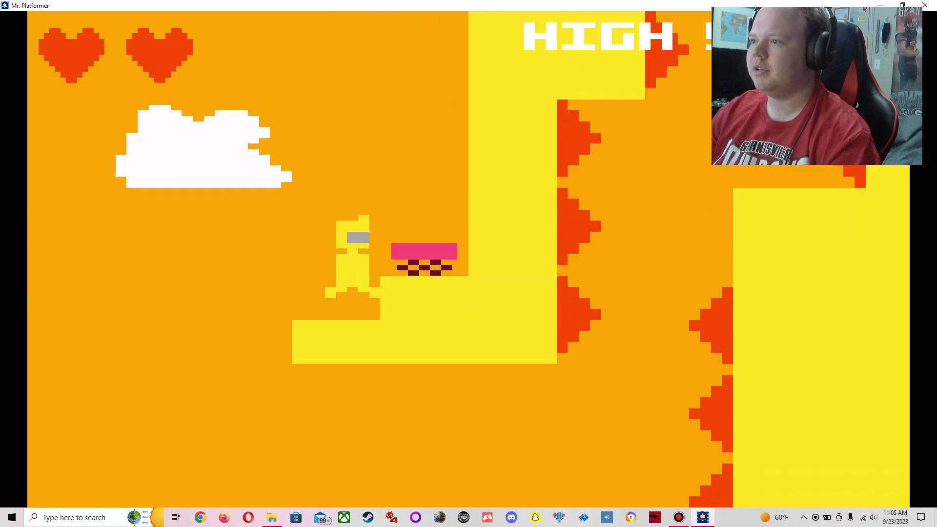
key(space)
key(Right)
key(Right)
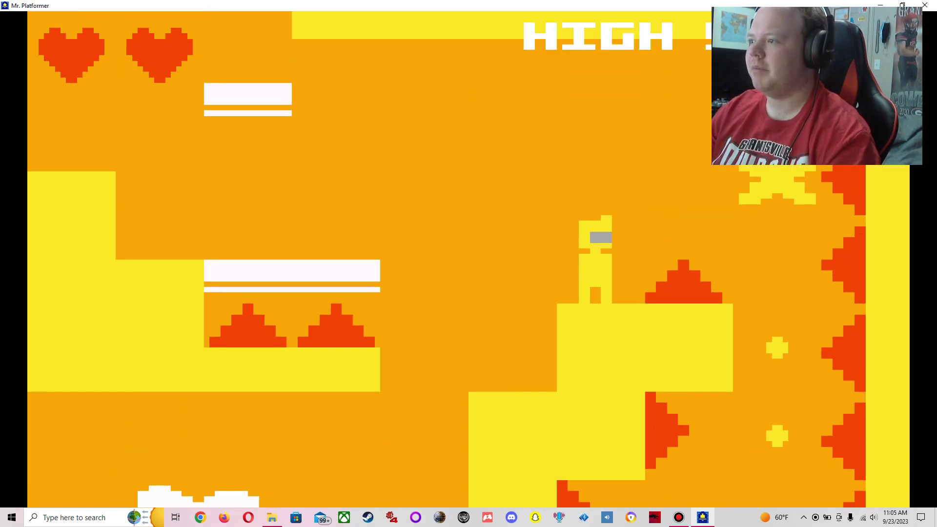
key(Right)
key(space)
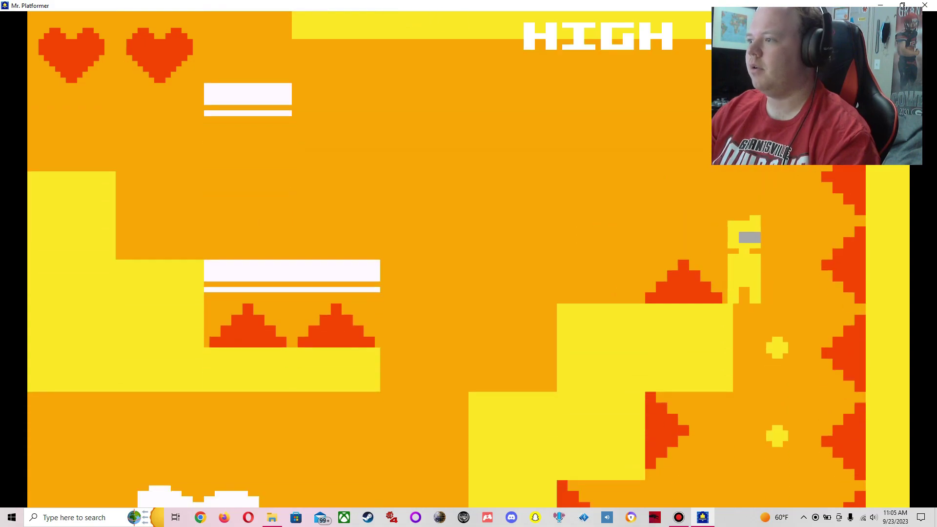
key(Right)
Jump left into the next screen toward the tall wall
key(Left)
key(space)
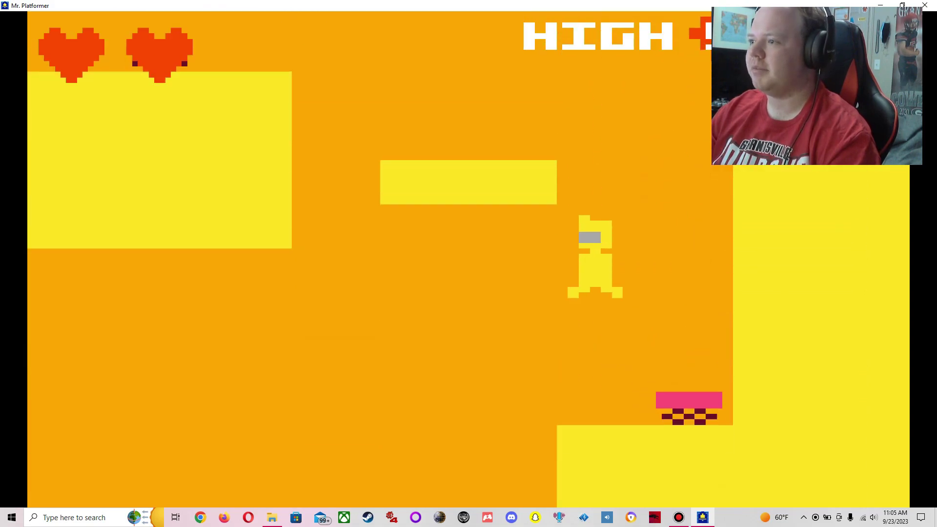
key(Left)
key(Left)
key(space)
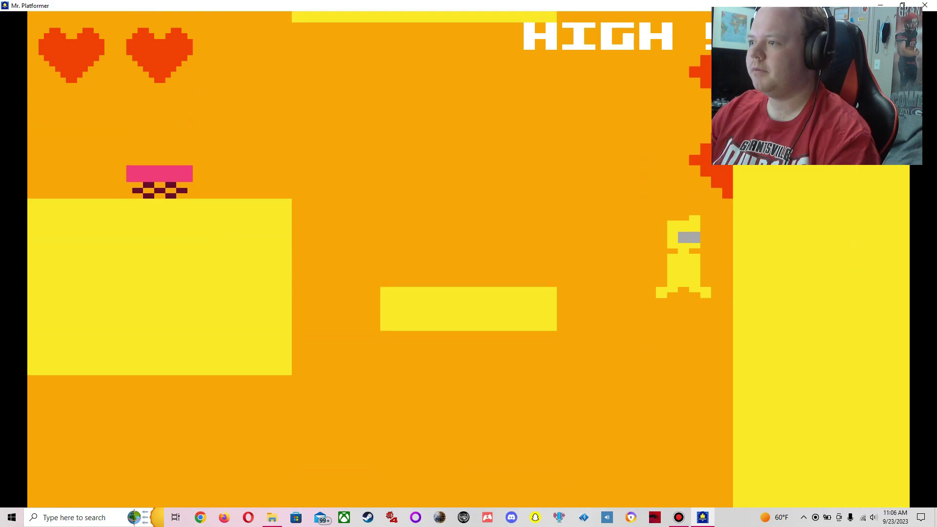
key(Left)
key(Left)
Climb up through the platforms and jump over the spike pit
key(Up)
key(Right)
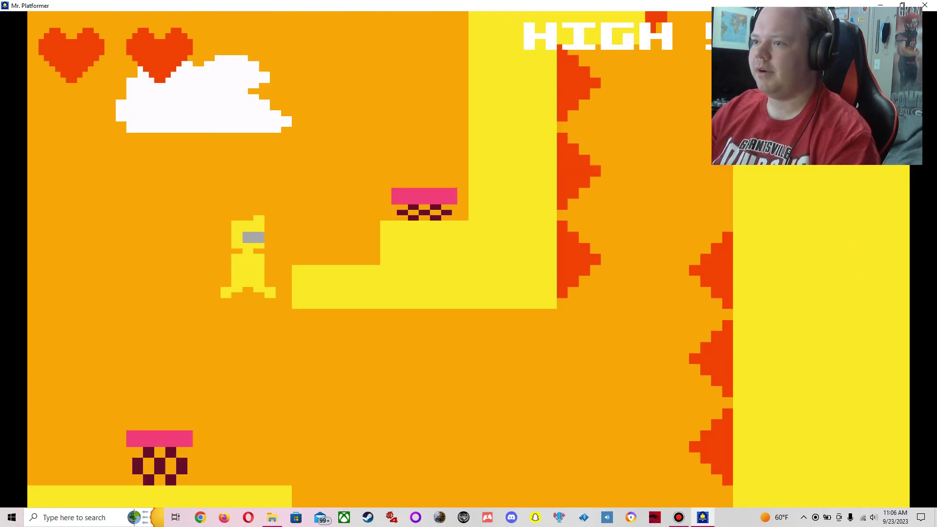
key(Up)
key(Right)
key(space)
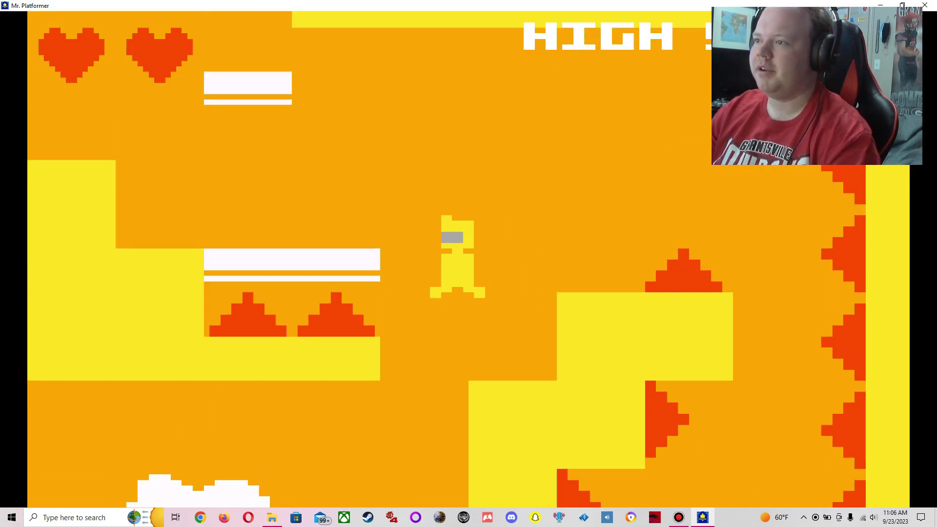
key(space)
Jump upward and right toward the pink bounce pad
key(space)
key(Right)
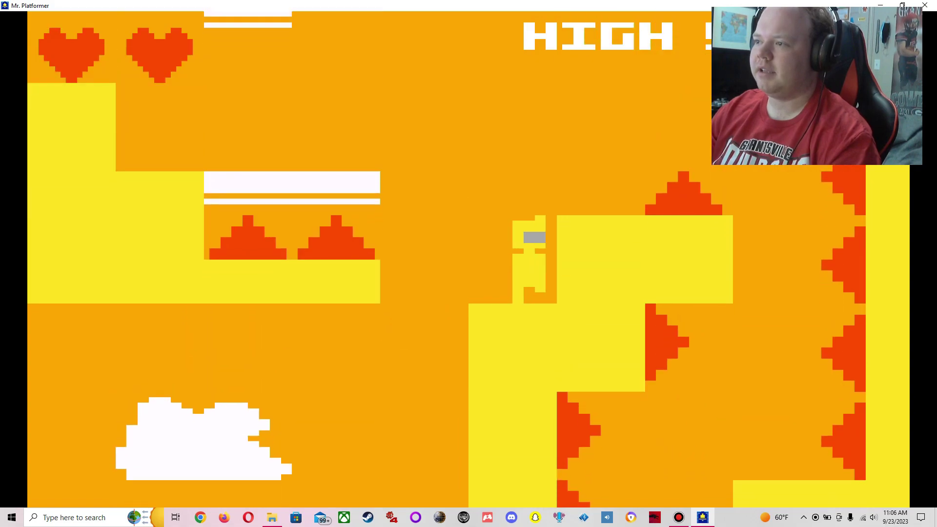
key(space)
key(Right)
Climb beside the pink pad and bounce upward off it
key(Left)
key(space)
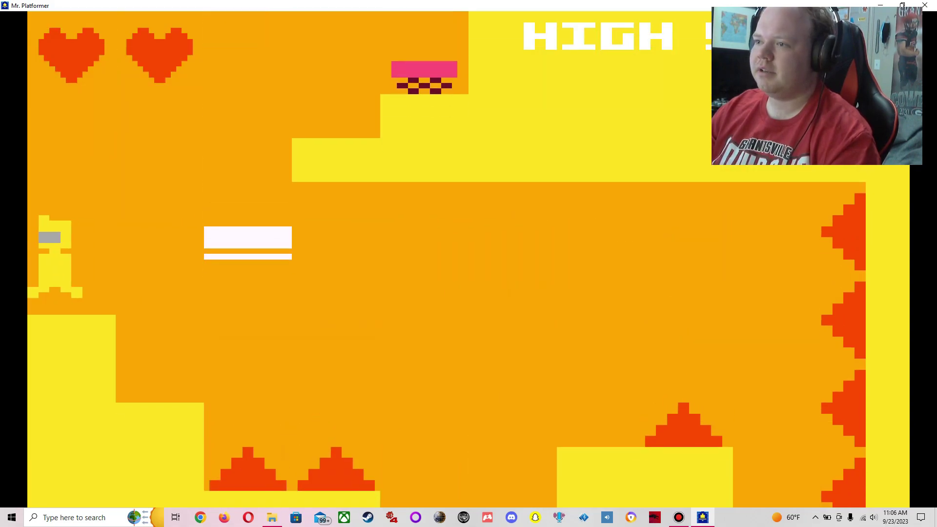
key(Right)
key(space)
key(Right)
key(space)
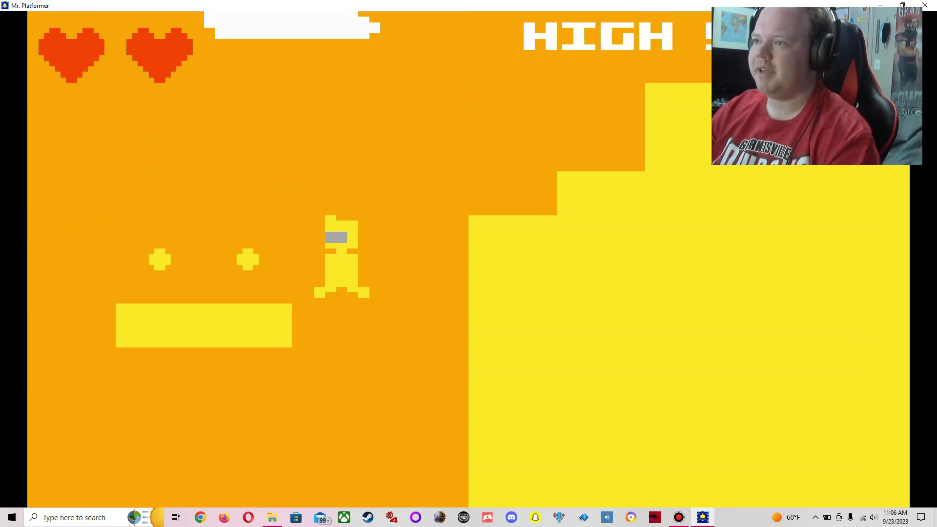
Climb the yellow staircase and exit over the top wall
key(Right)
key(space)
key(Right)
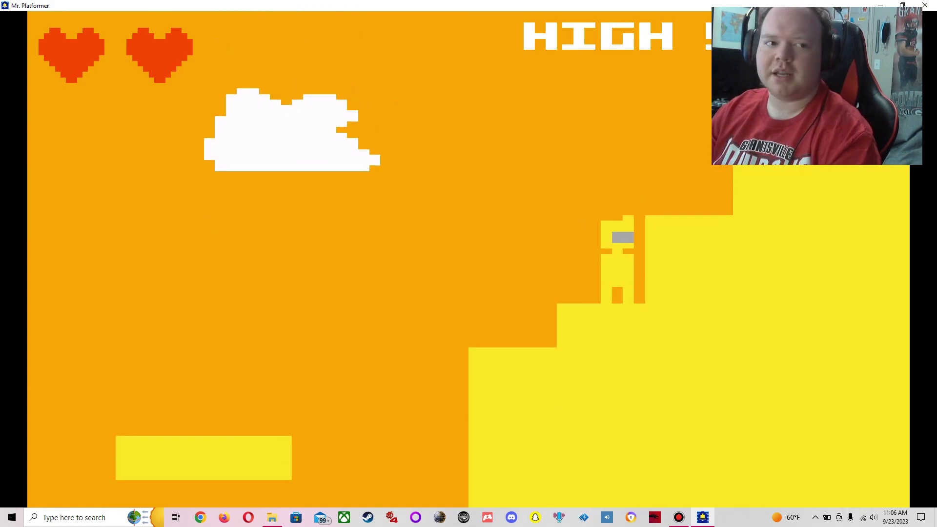
key(space)
key(space)
key(Right)
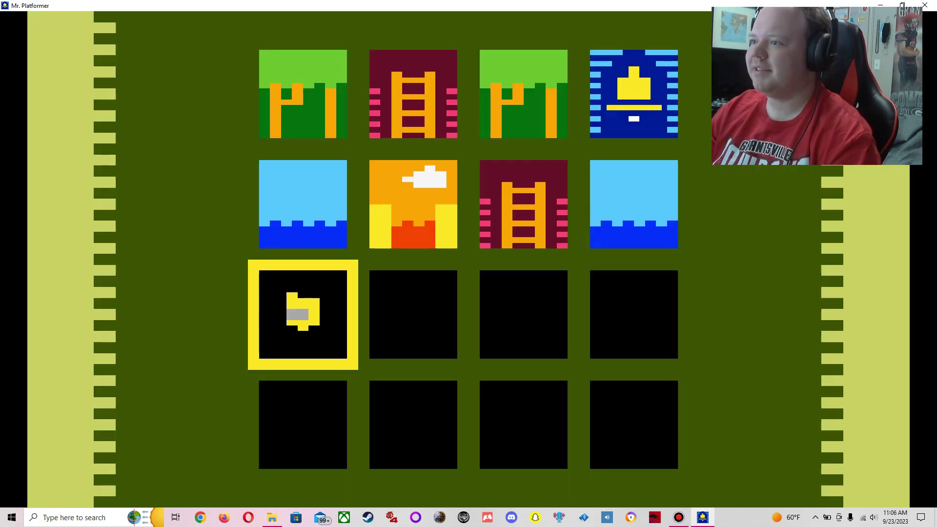
Enter the beach level one row up and jump the first water gap
key(Up)
key(Return)
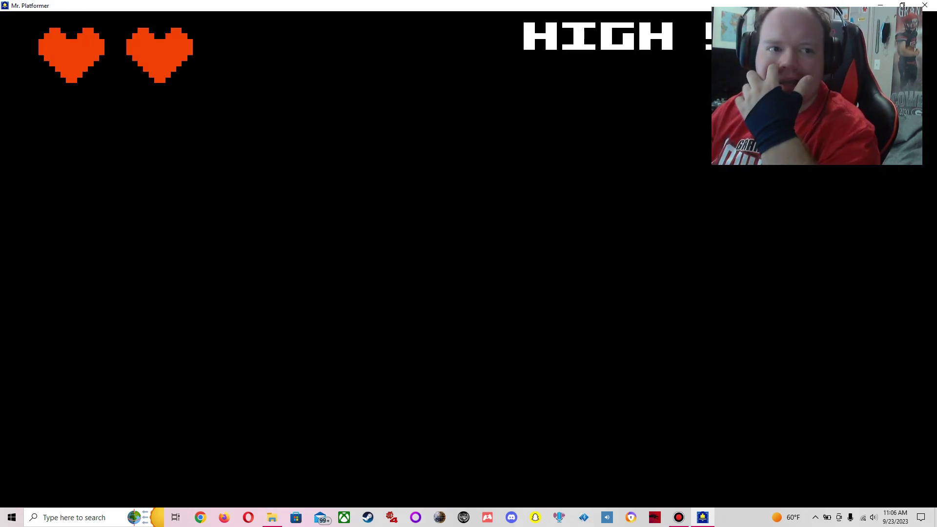
key(Right)
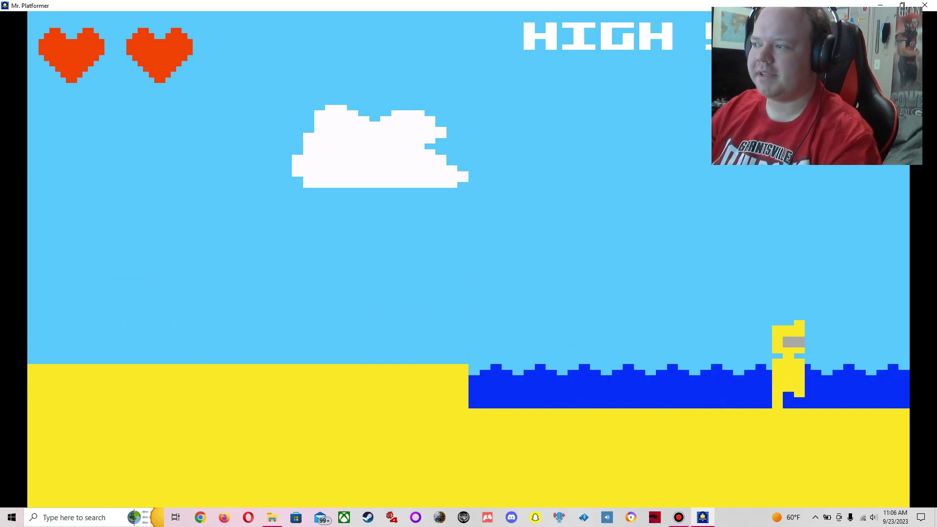
key(Right)
key(Right)
key(space)
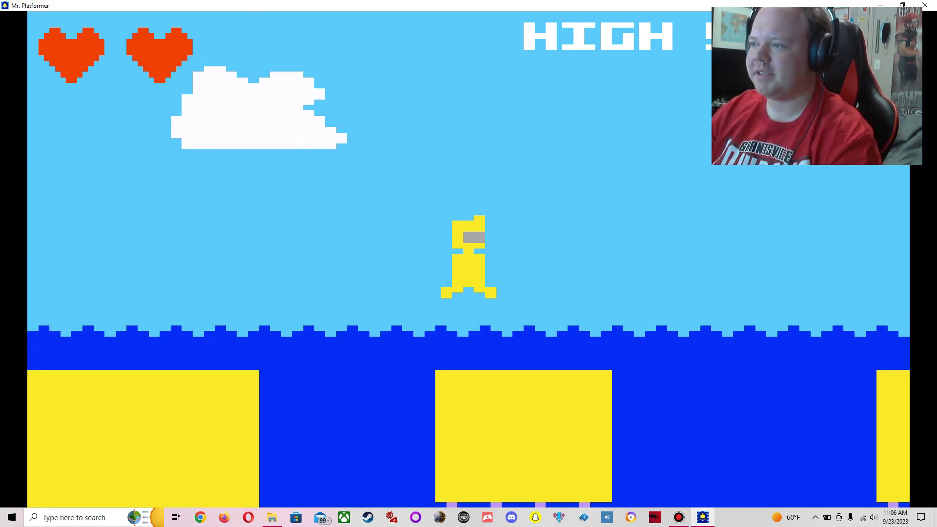
Climb the pyramid staircase, grab its coins, and descend the other side
key(Right)
key(Right)
key(Right)
key(Right)
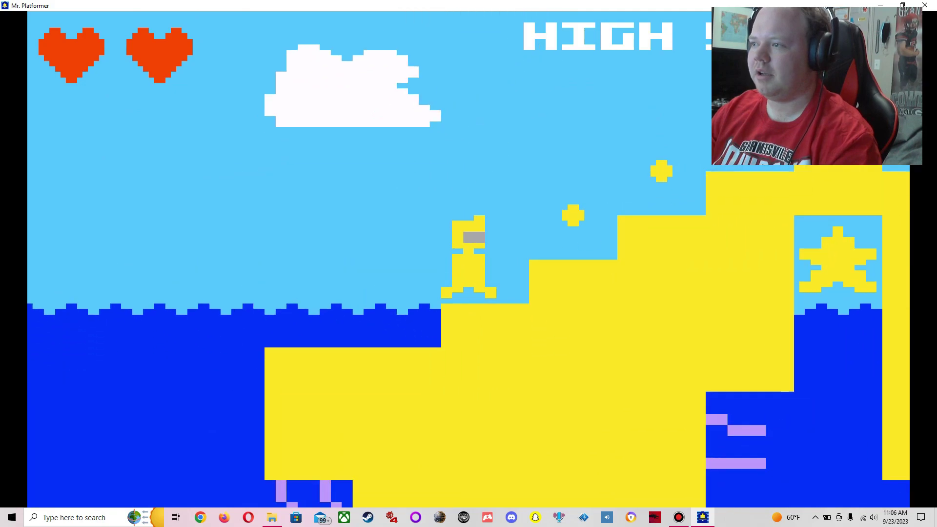
key(Right)
key(space)
key(Right)
key(space)
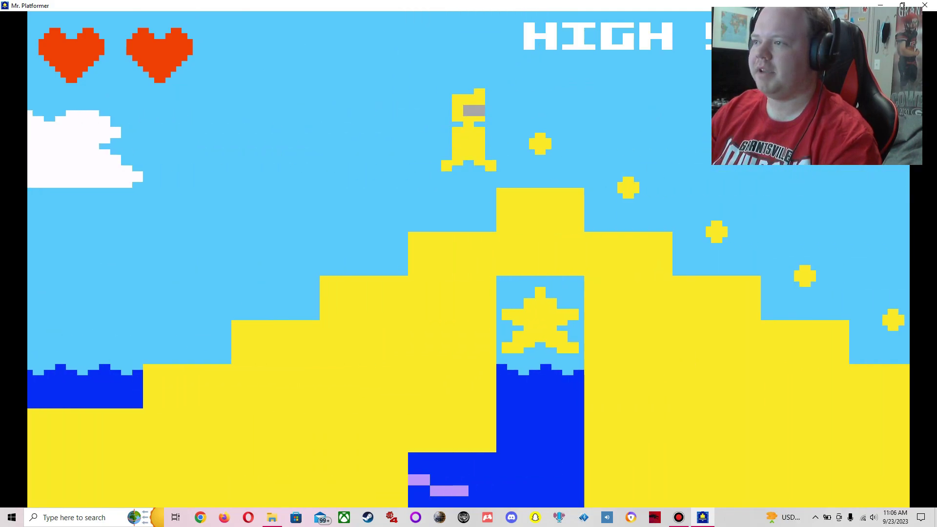
key(space)
key(Right)
key(Right)
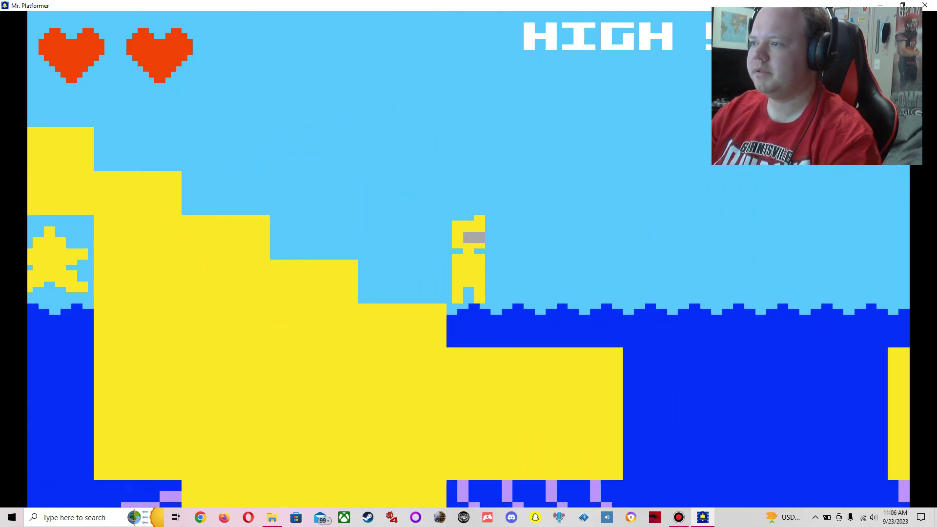
Cross the next pyramid, drop underwater, and swim past the fish to the sea floor
key(Right)
key(Right)
key(Right)
key(space)
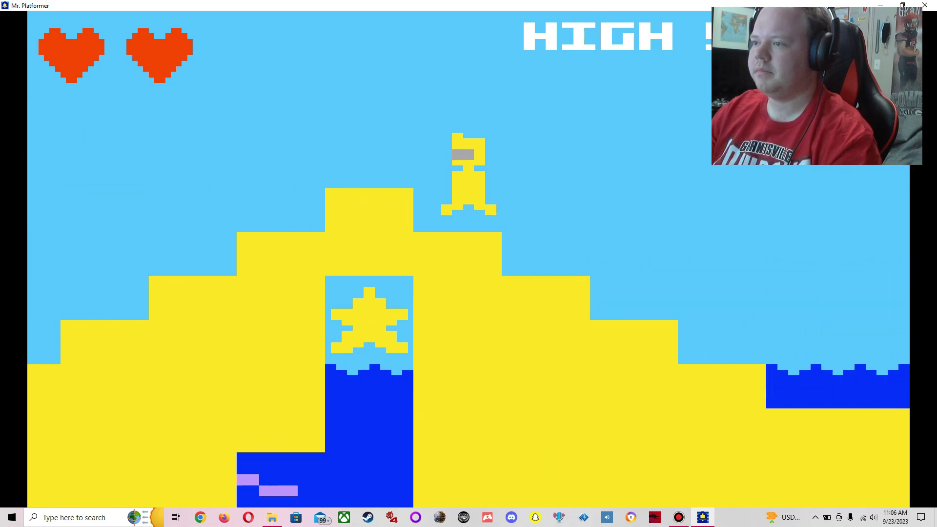
key(Right)
key(Right)
key(Right)
key(Right)
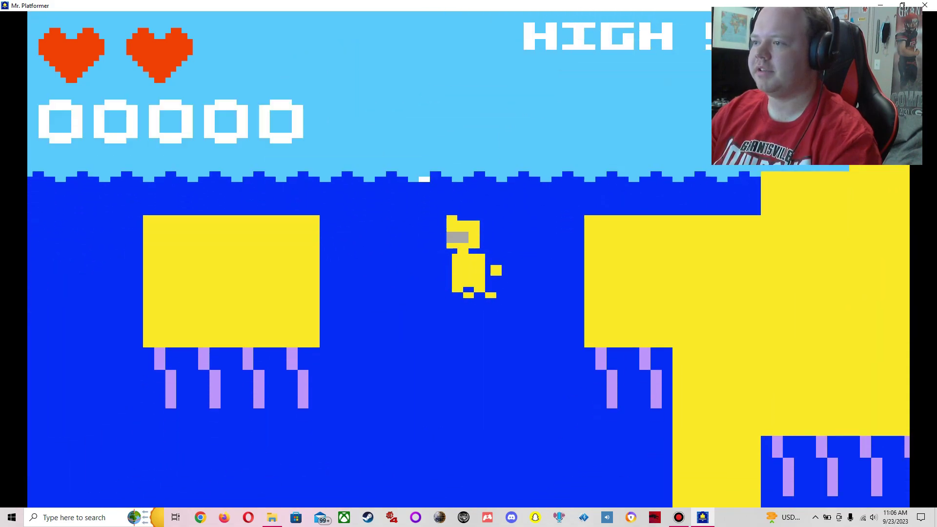
key(Right)
key(Down)
key(Left)
key(Up)
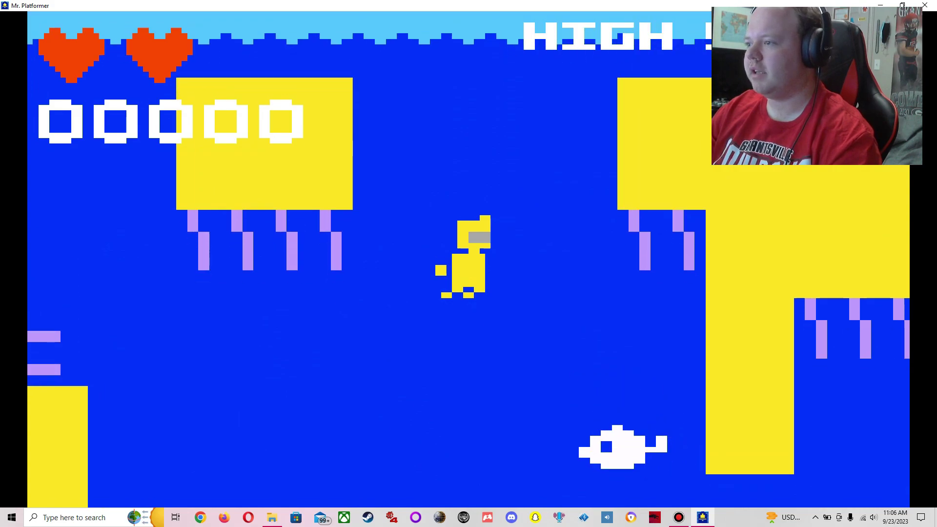
key(Down)
key(Down)
key(Down)
key(Down)
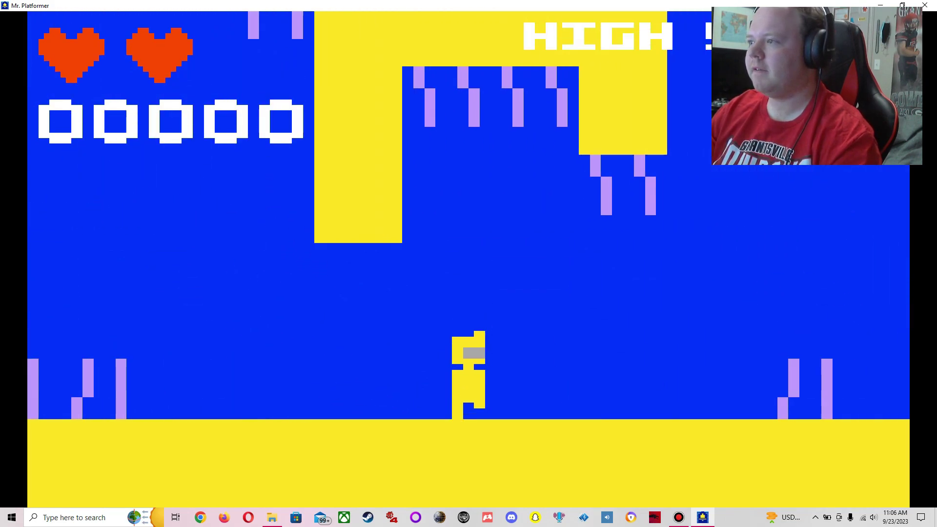
Swim to the coins, up the vertical shaft, and back to the surface
key(Right)
key(Right)
key(Down)
key(Down)
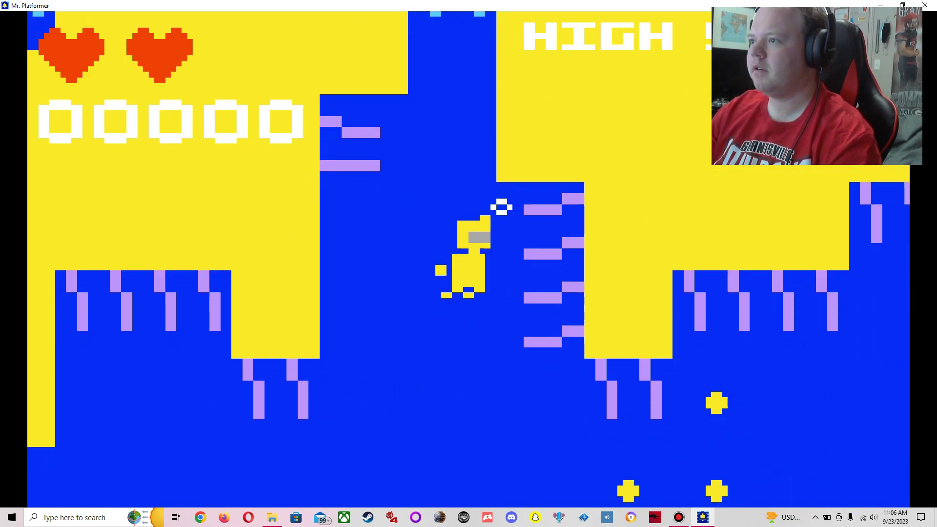
key(Up)
key(Up)
key(Up)
key(Down)
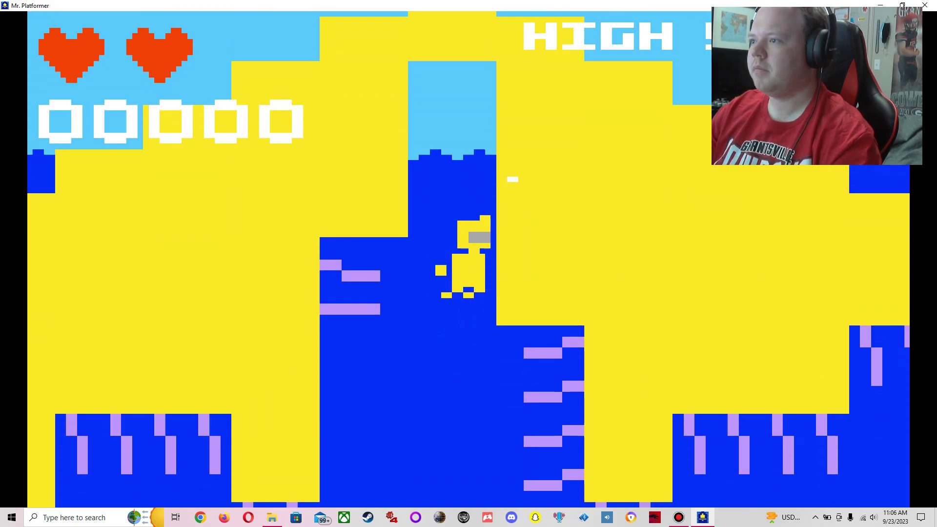
key(Down)
key(Down)
key(Down)
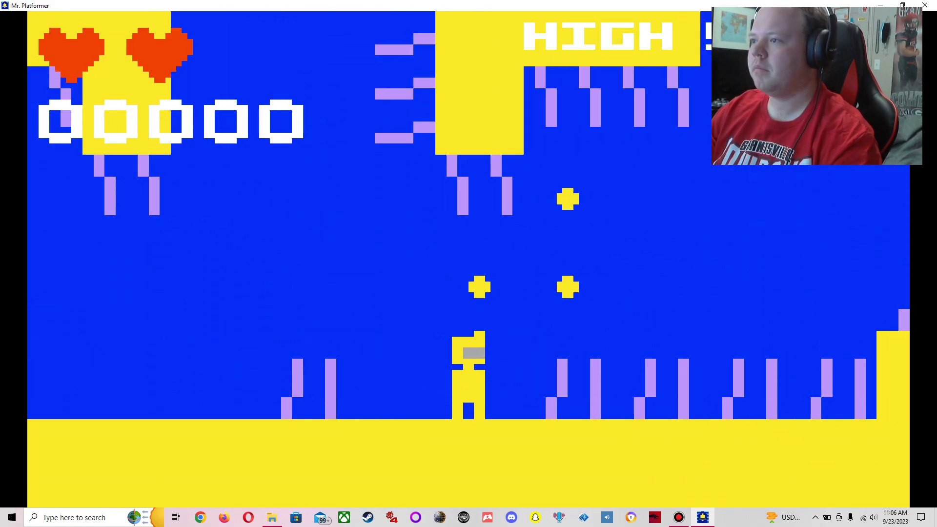
key(Right)
key(Right)
key(Right)
key(Right)
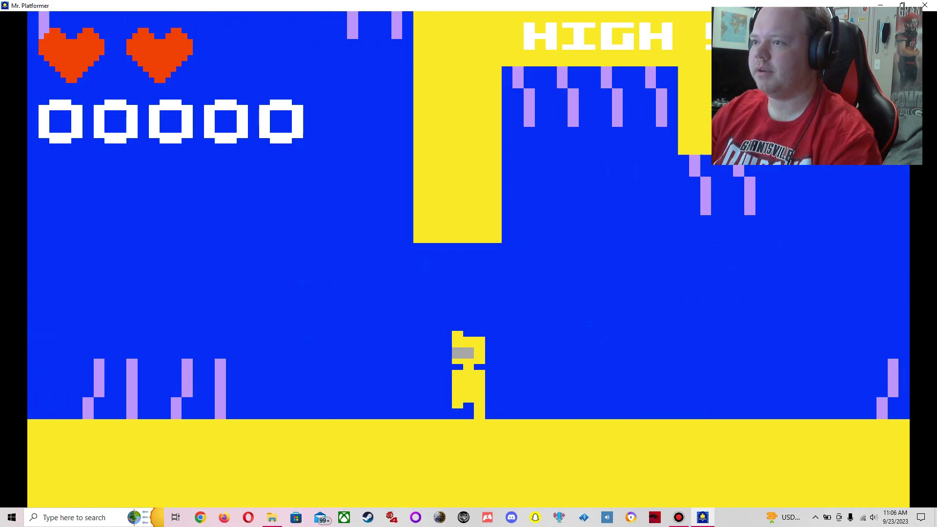
key(Up)
key(Up)
key(Up)
key(Up)
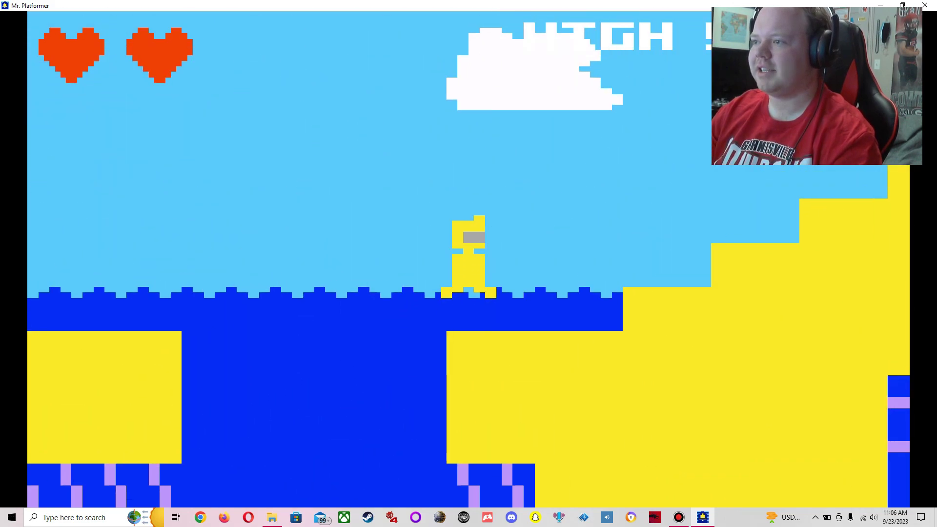
Run up the sandy steps and onto the pillar in the water
key(Right)
key(Right)
key(Right)
key(Right)
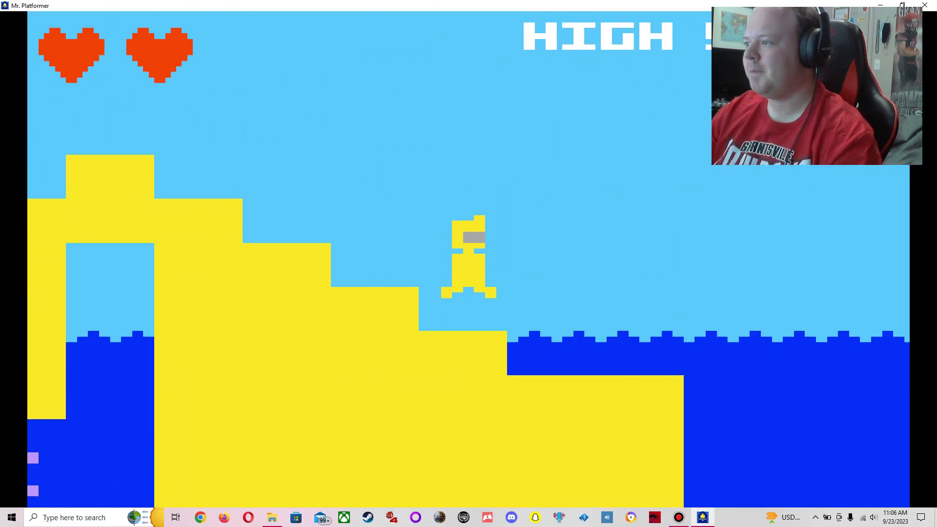
key(Right)
key(Right)
key(Right)
key(Right)
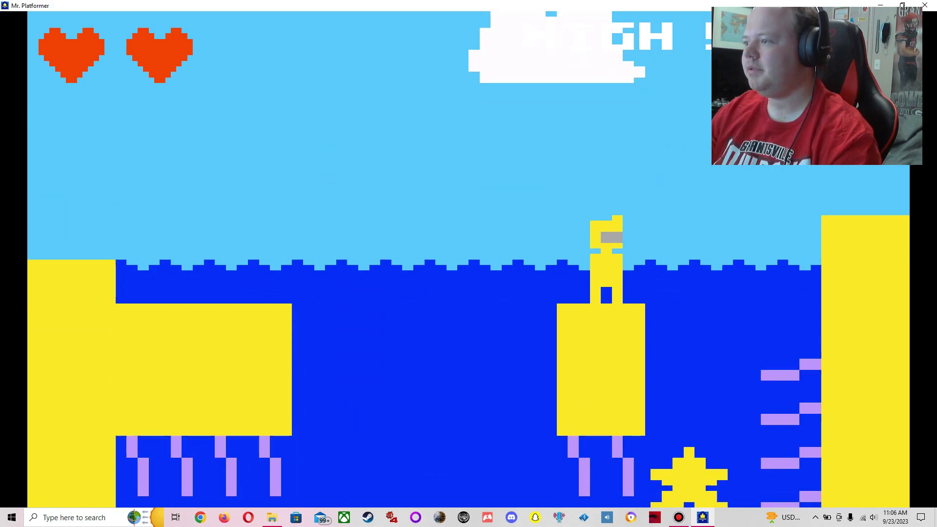
Dive for the star, swim out, and jump onto the tall central platform
key(Right)
key(Down)
key(Up)
key(Right)
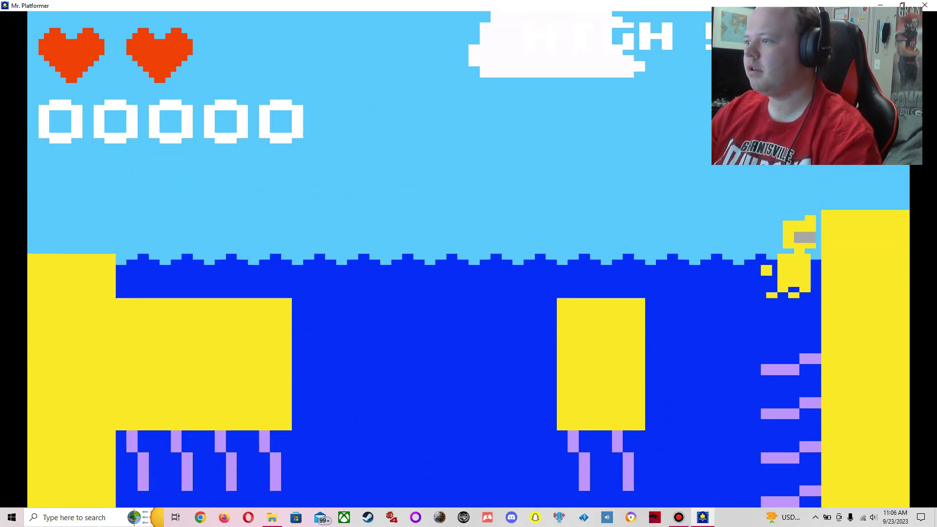
key(Left)
key(Up)
key(Right)
key(Right)
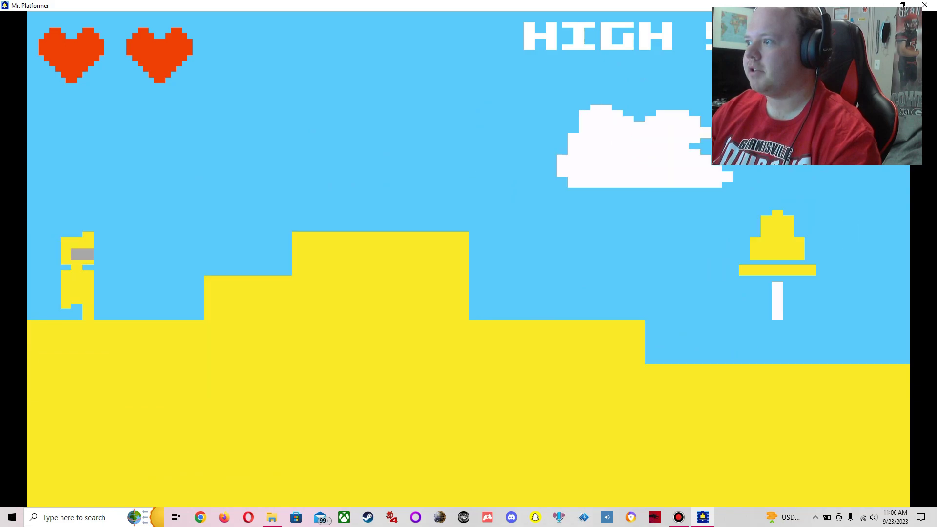
key(Up)
key(Right)
key(Right)
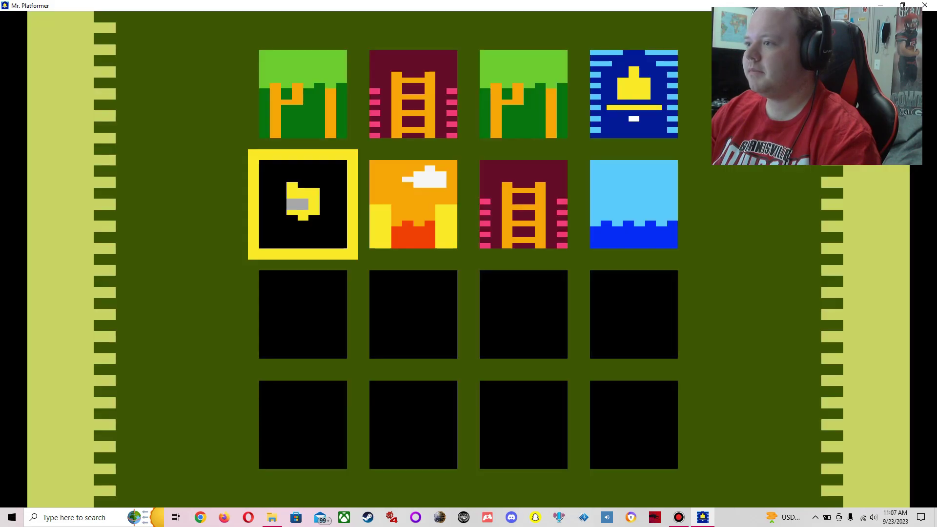
Start the orange lava level from the map and jump onto the floating platform
key(Right)
key(Return)
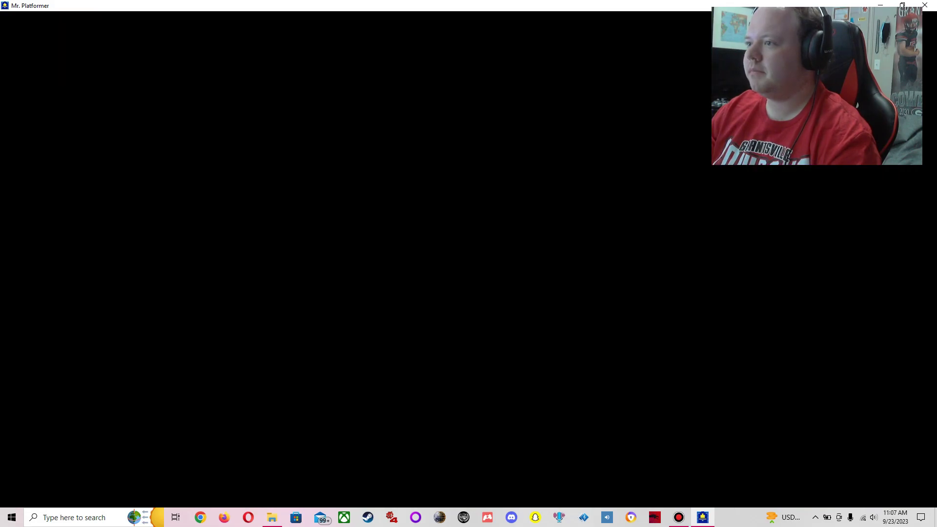
key(Right)
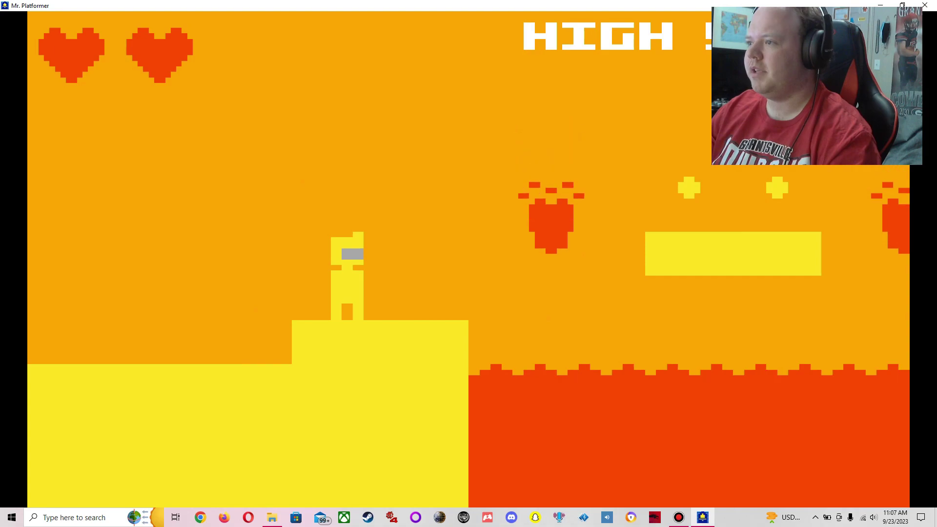
key(Right)
key(Up)
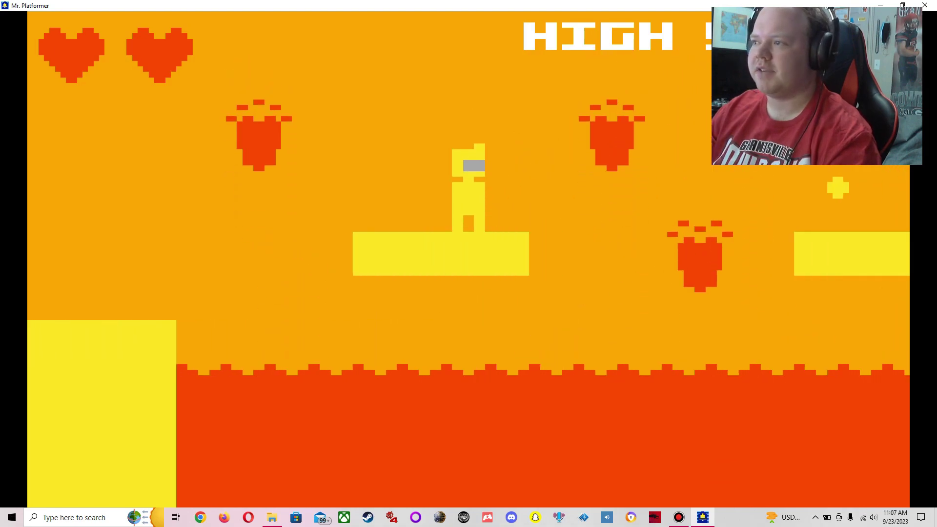
Leap right across the platforms over the lava pits
key(Right)
key(Up)
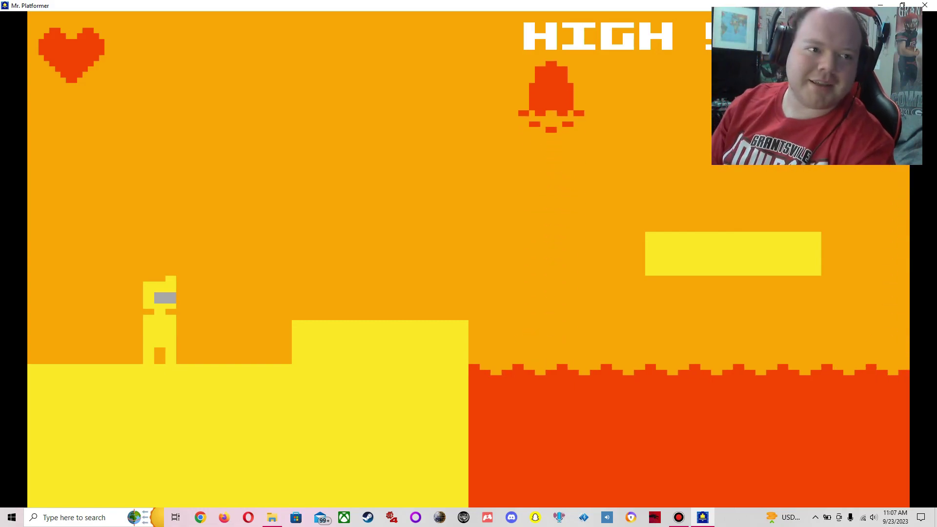
key(Right)
key(Up)
key(Right)
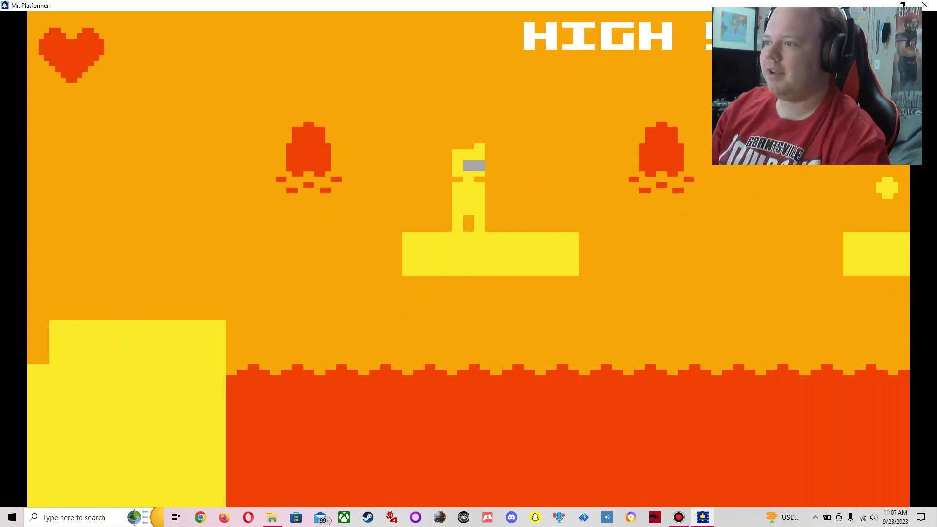
key(Up)
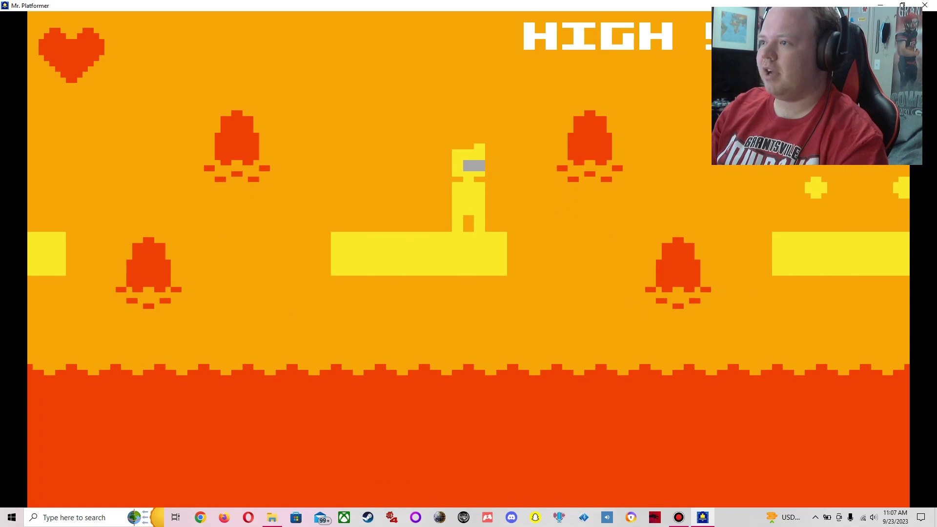
Drop onto the middle platform and jump across the final lava to the right
key(Up)
key(Right)
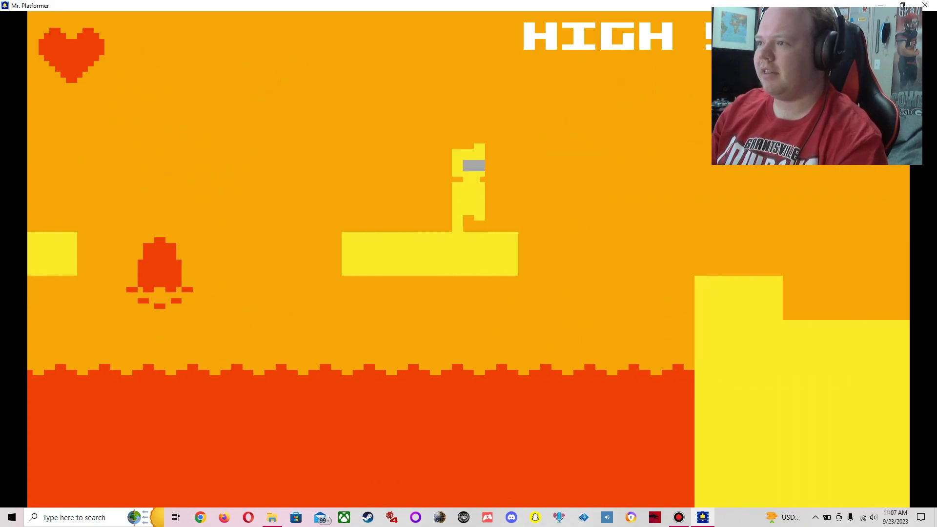
key(Right)
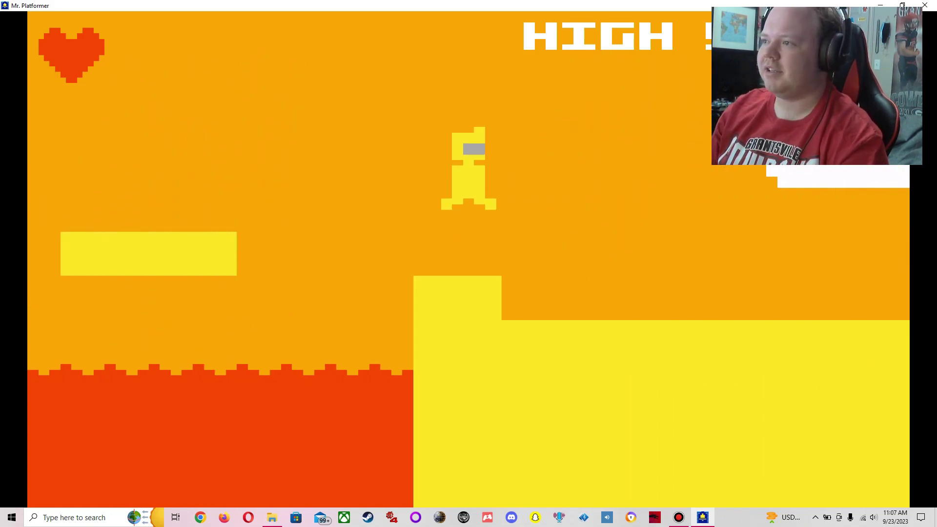
key(Up)
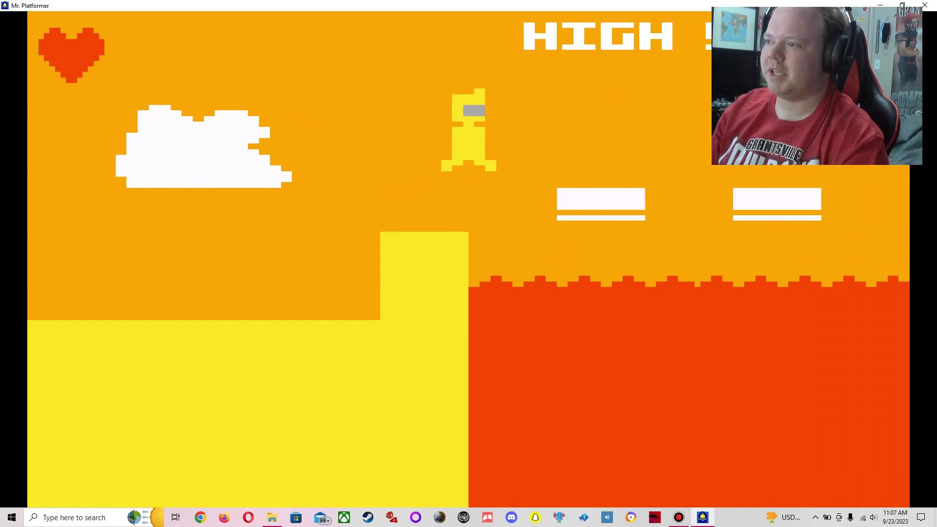
key(Right)
key(Up)
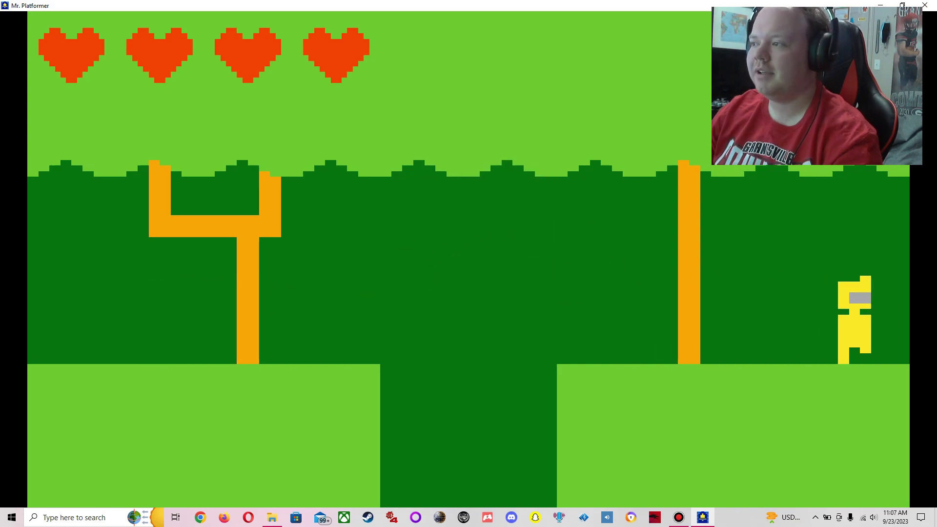
Enter the spike-pit room and jump over the spikes onto the platform
key(Right)
key(Left)
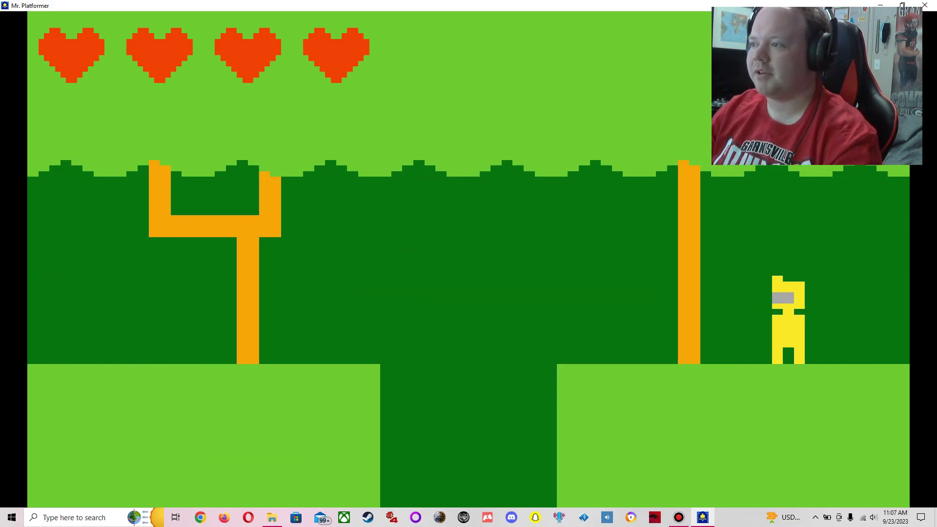
key(Right)
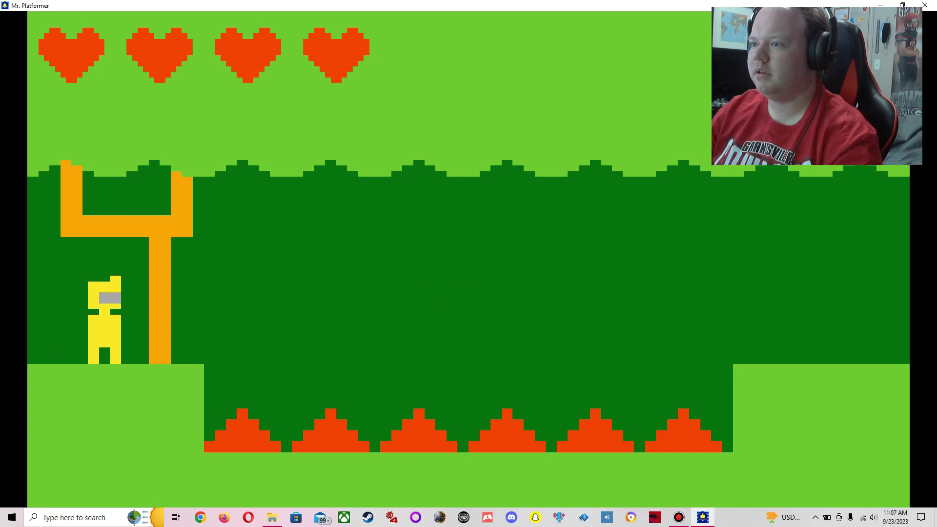
key(Right)
key(space)
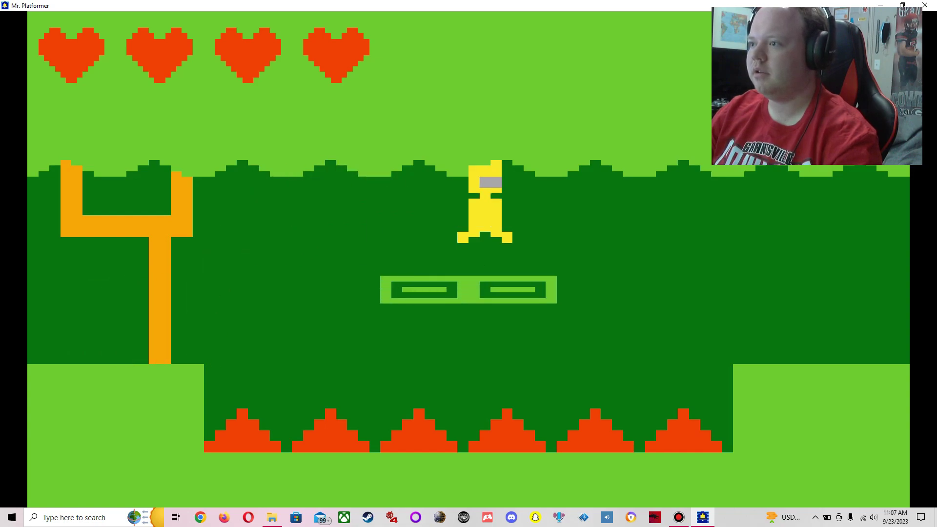
Collect coins in the next room, then backtrack through the spike room into the caves
key(Right)
key(Right)
key(space)
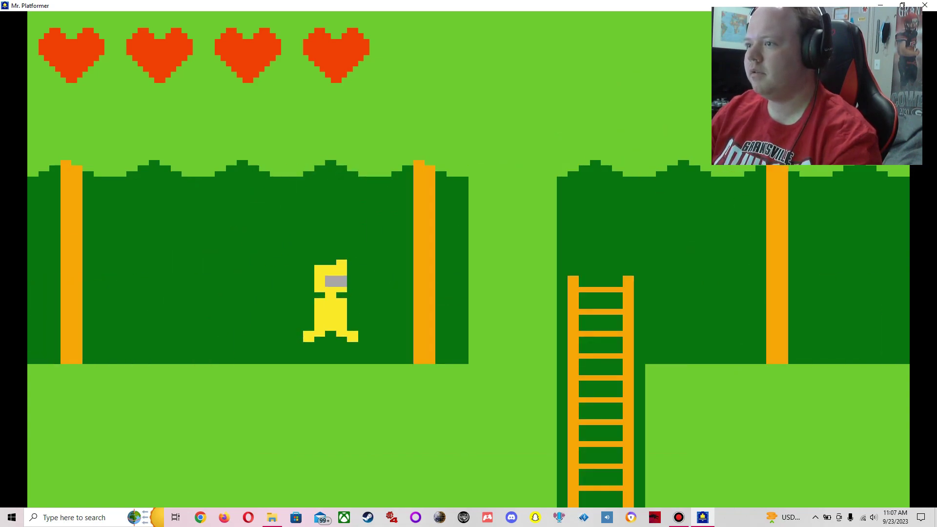
key(Left)
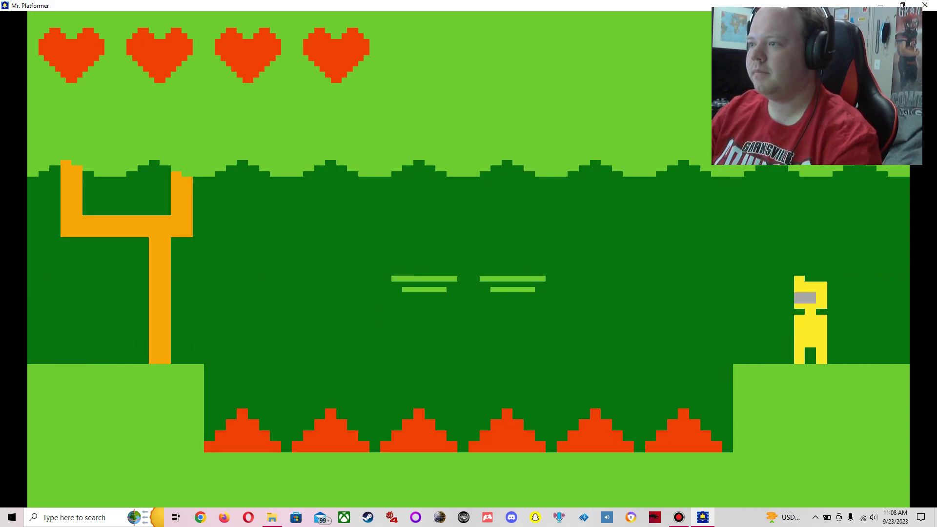
key(Left)
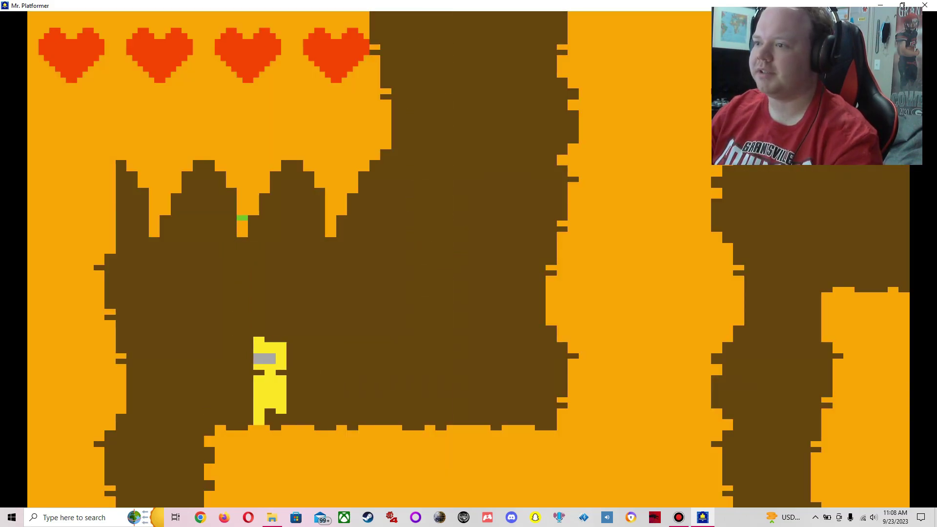
key(Left)
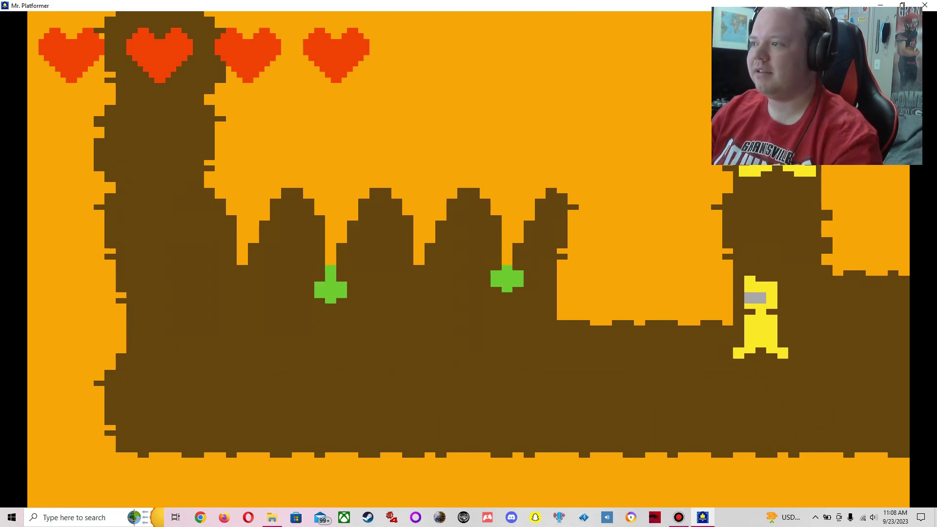
Grab the ledge coin and pit coins in the cave, then climb the ladder
key(Right)
key(Right)
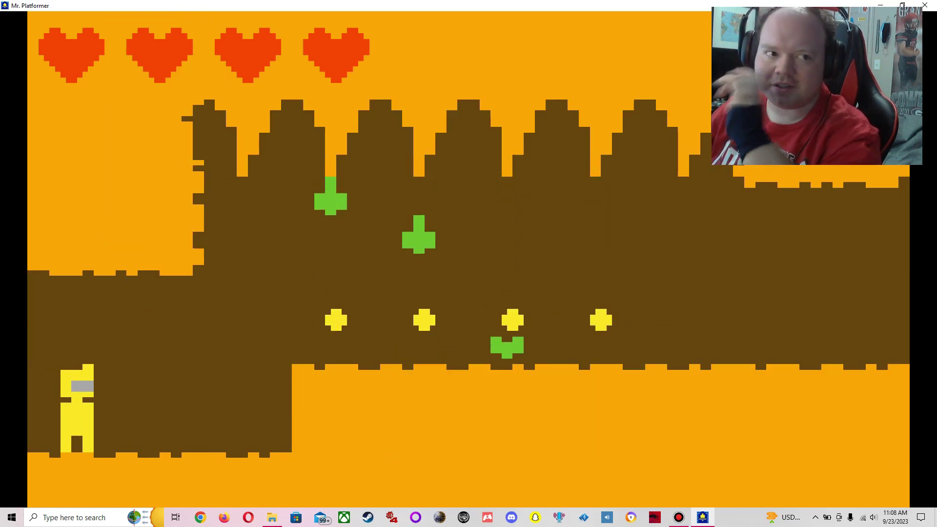
key(Right)
key(Up)
key(Right)
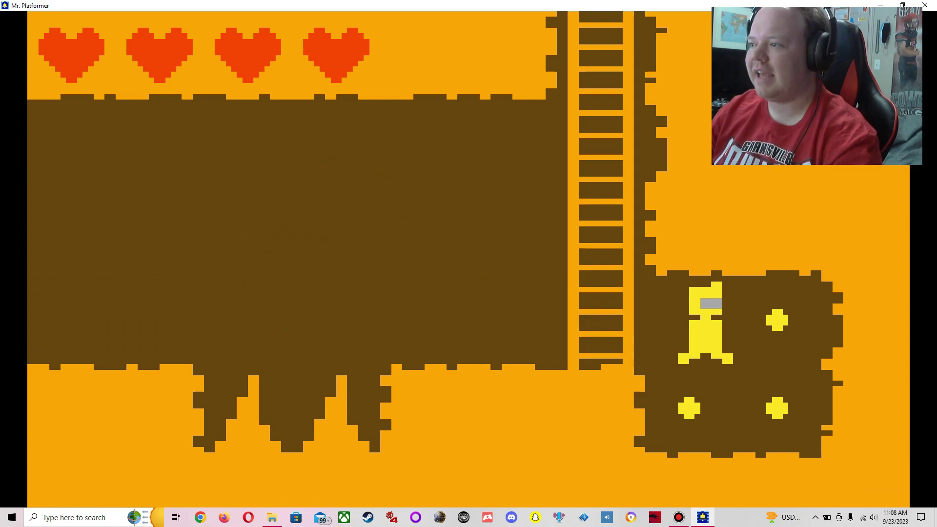
key(Right)
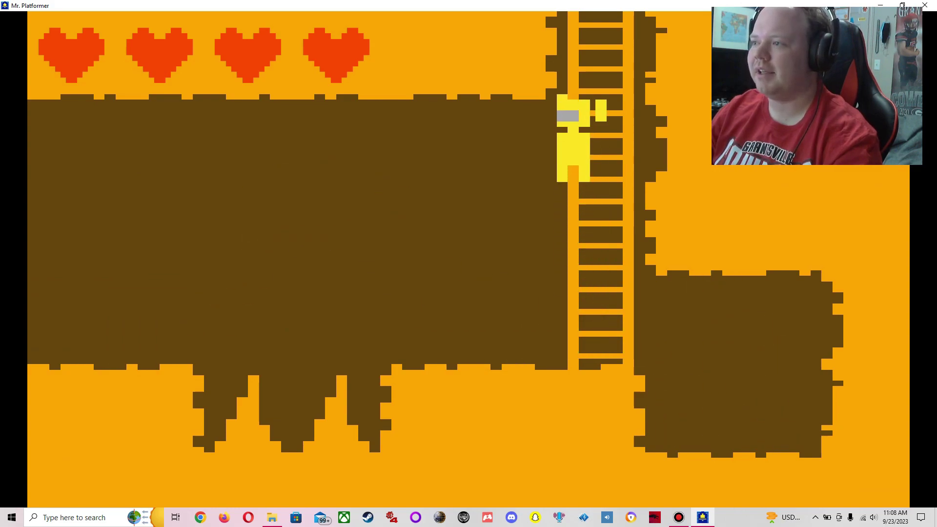
key(Up)
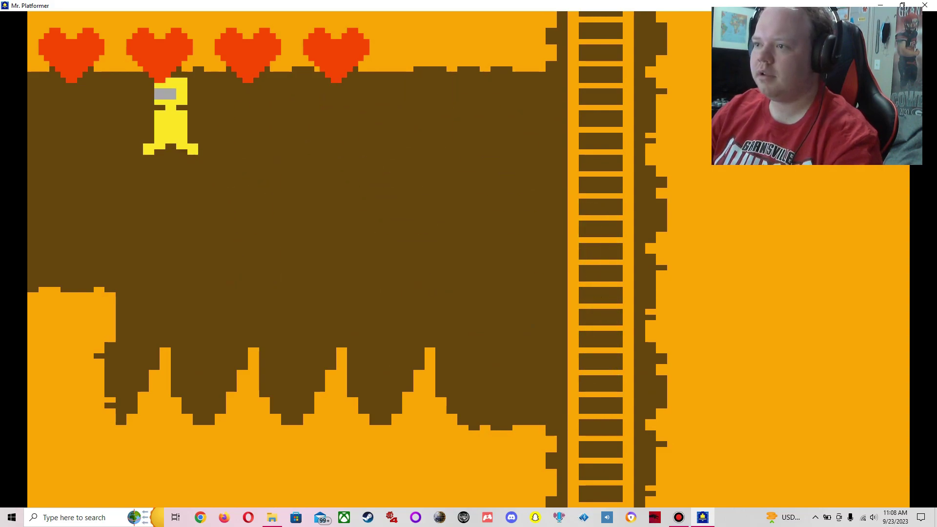
Cross the coin room leftward, then run and jump right into the next room
key(Left)
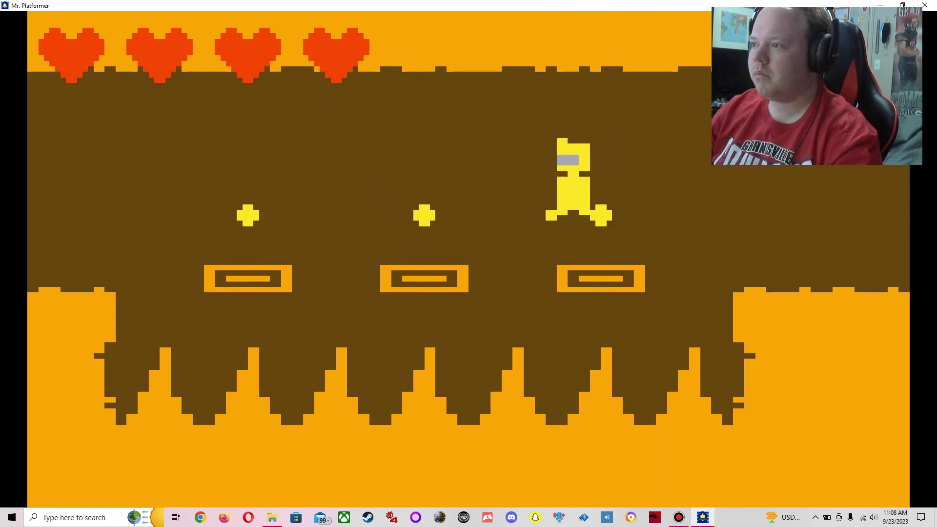
key(Left)
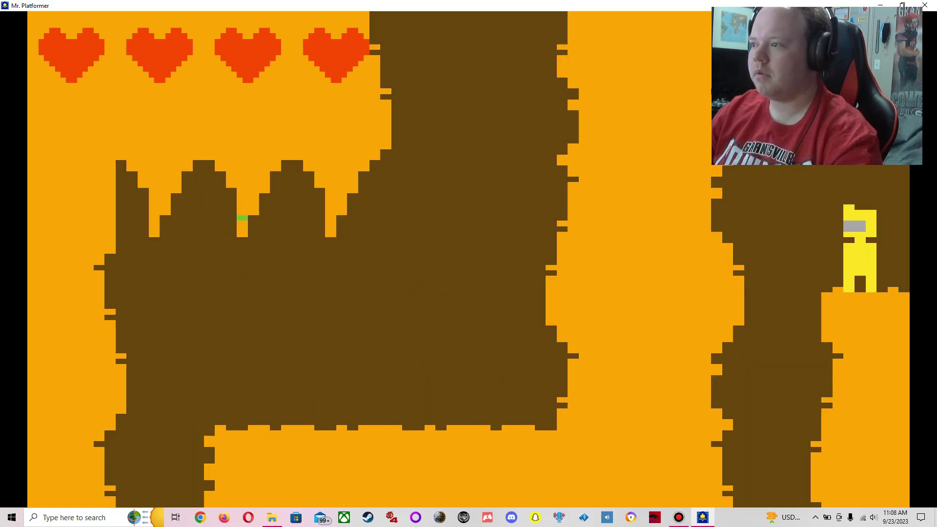
key(Up)
key(Right)
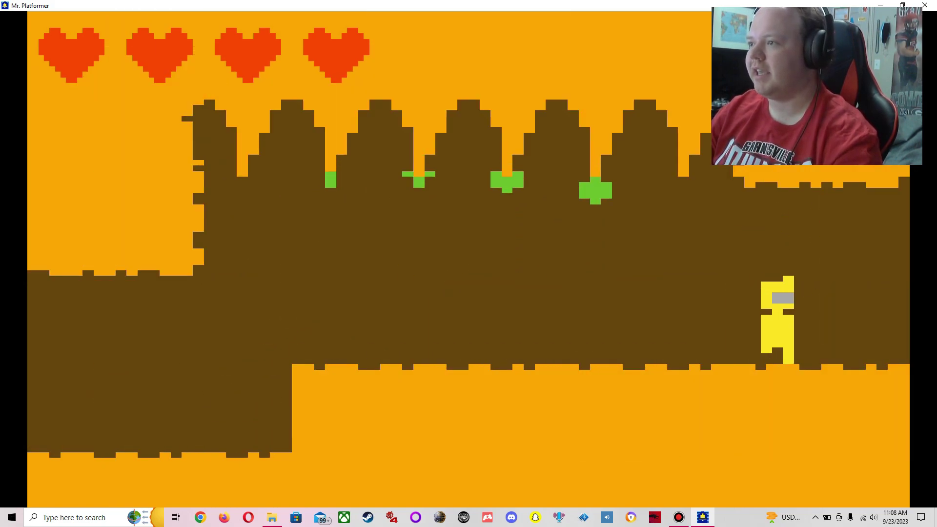
key(Right)
key(Up)
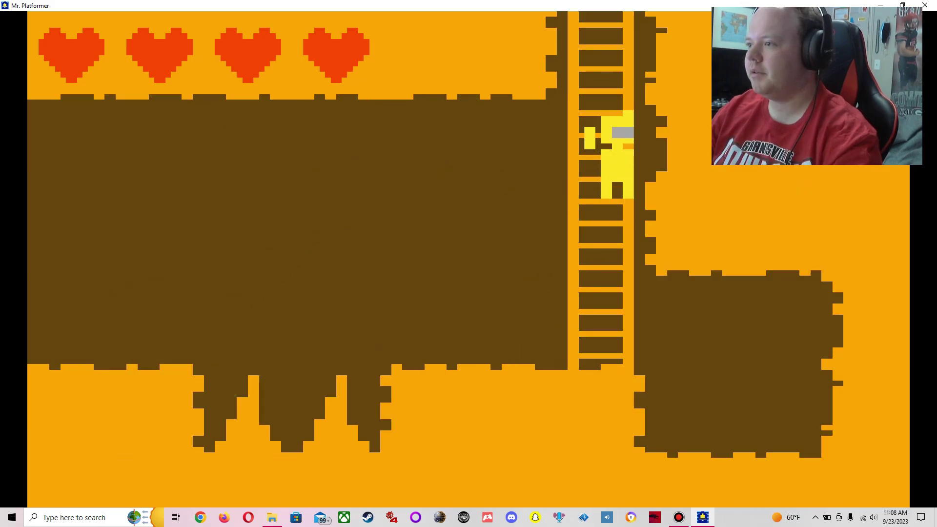
Climb the ladders up to the green room and run into the end bell
key(Down)
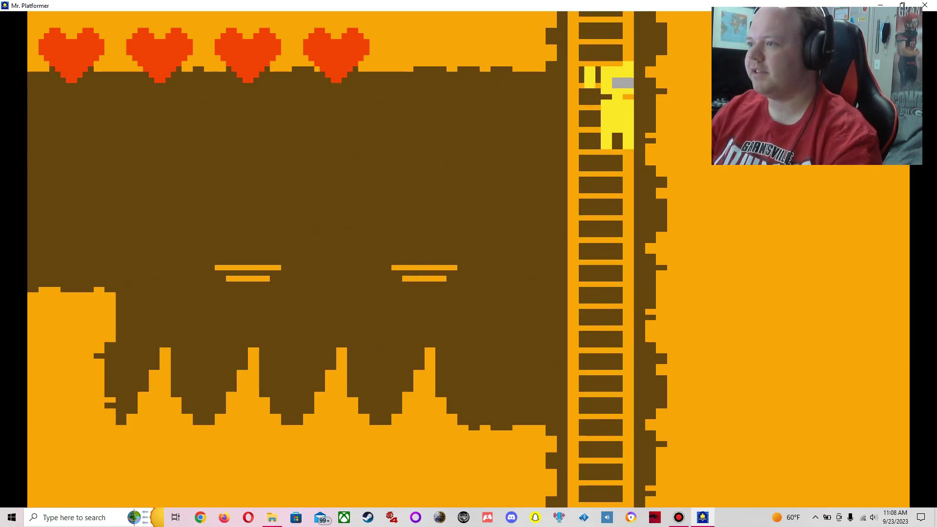
key(Up)
key(Right)
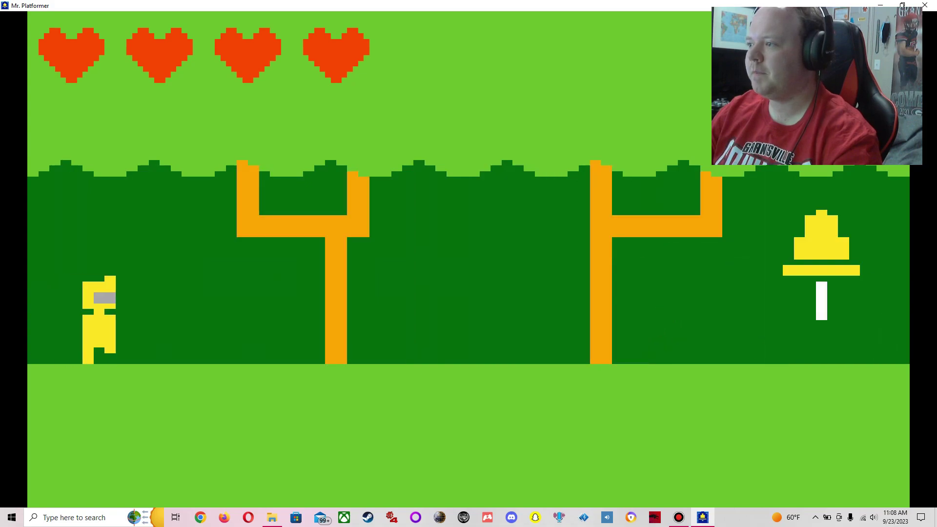
key(Right)
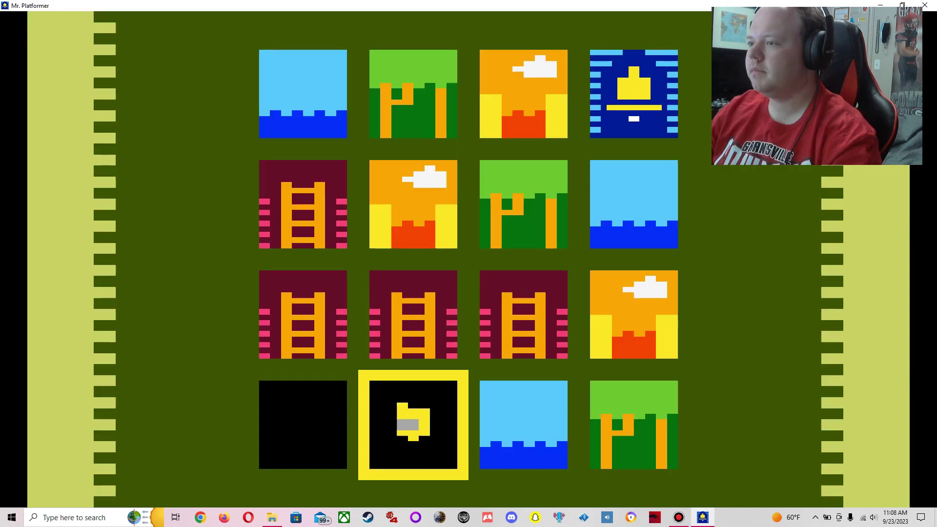
Select the water level on the overworld map and start it
key(Right)
key(Left)
key(Right)
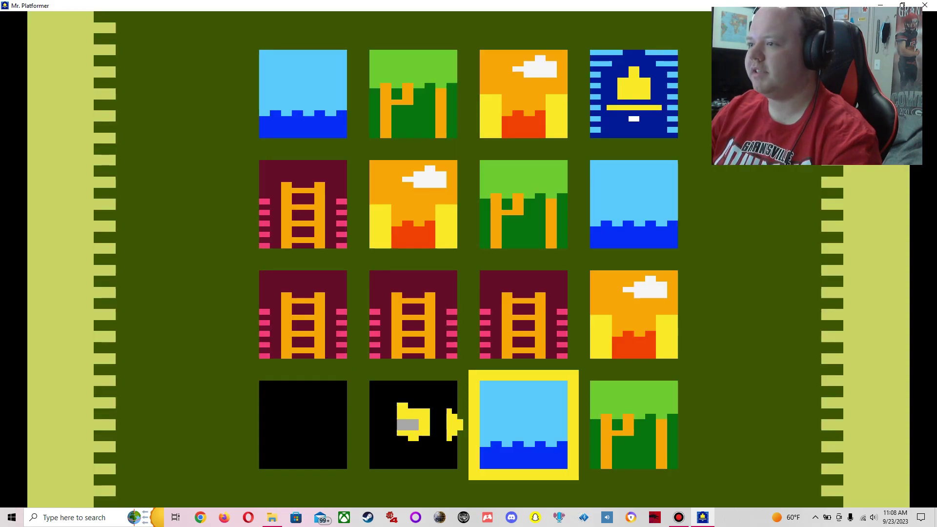
key(Return)
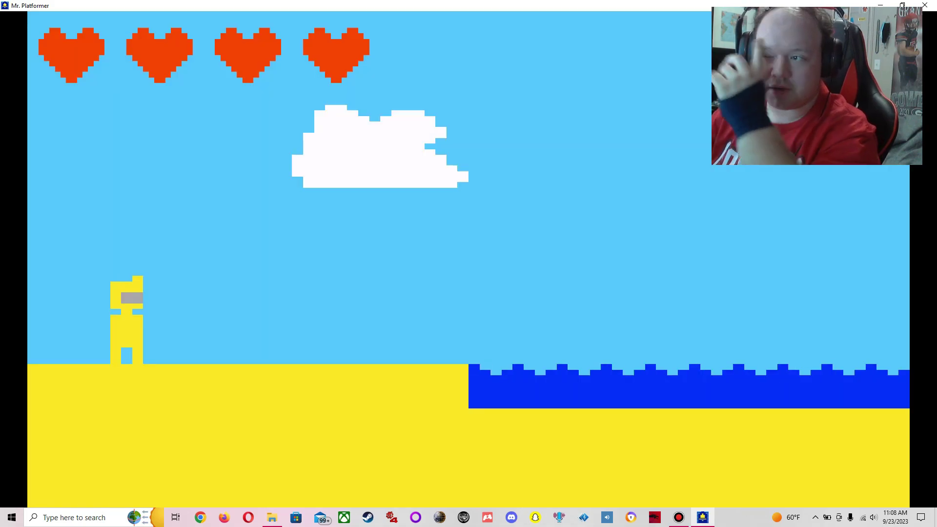
Wade into the water and dive through the underwater shaft and passage
key(Right)
key(Right)
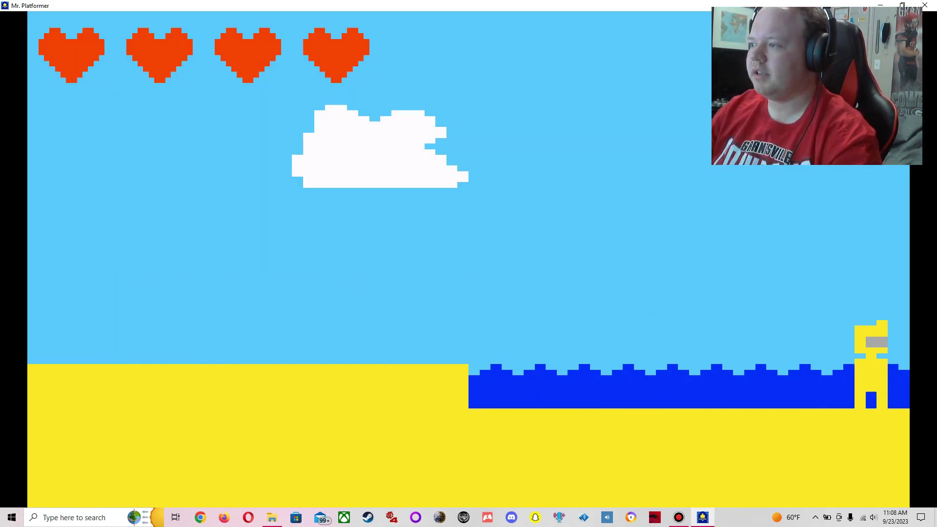
key(Right)
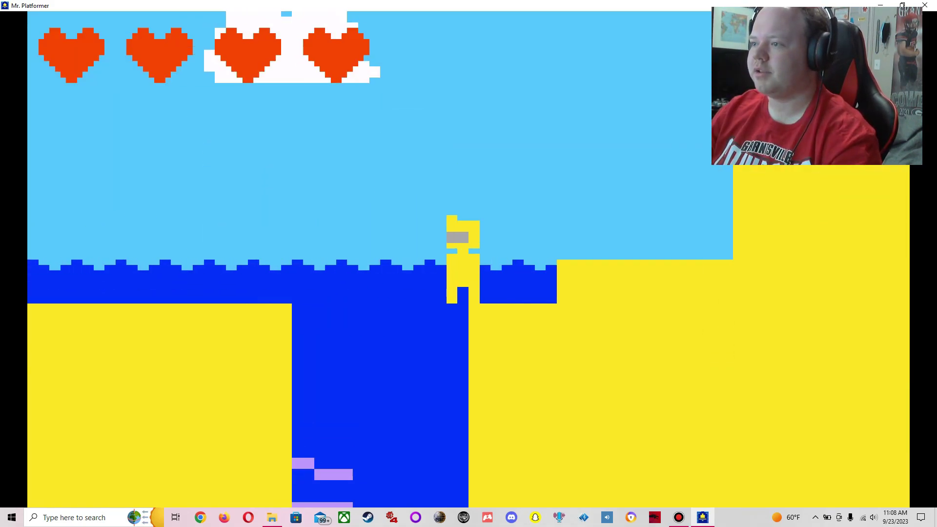
key(Down)
key(Right)
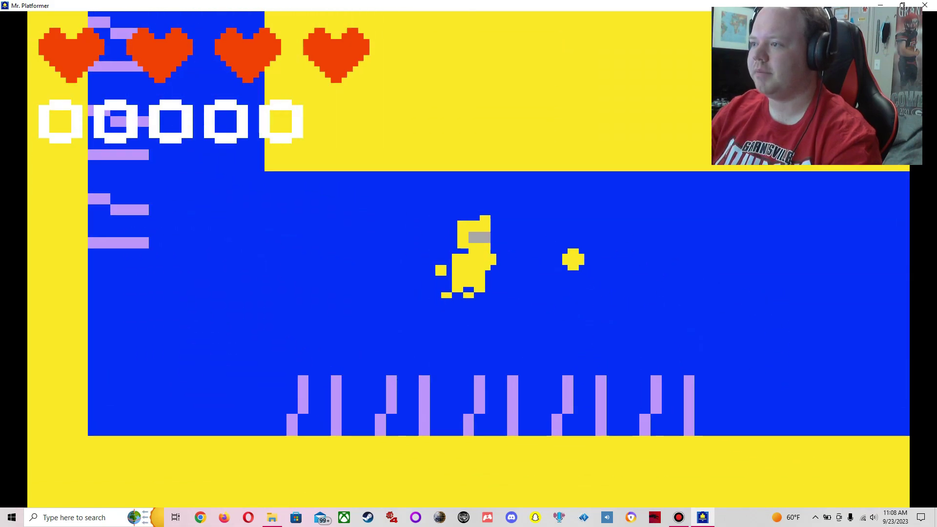
key(Right)
key(Down)
key(Right)
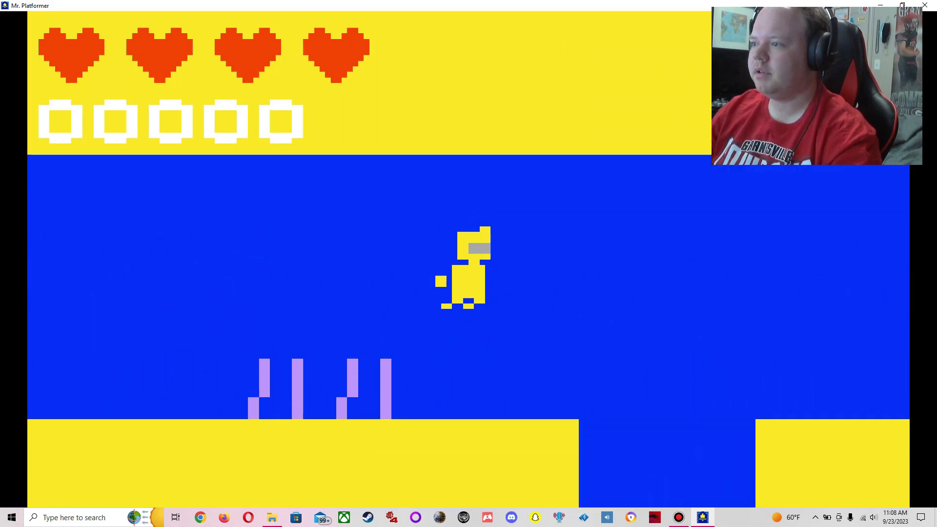
key(Right)
Swim up to the surface and climb out onto the land past the coins
key(Up)
key(Right)
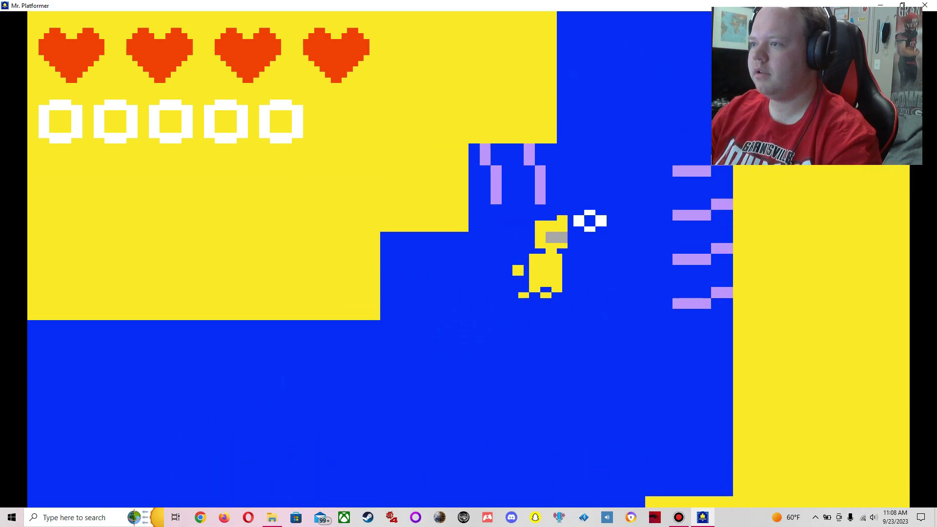
key(Up)
key(Up)
key(Left)
key(Left)
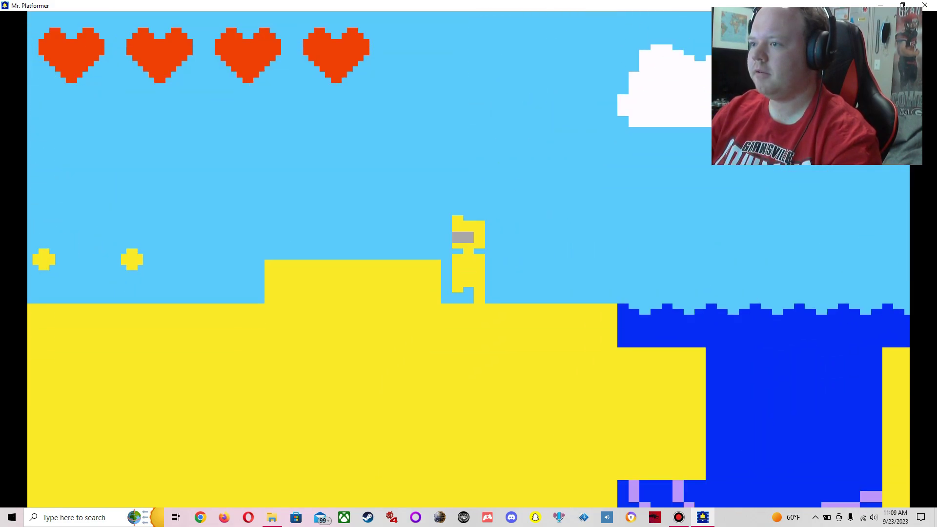
key(Left)
key(Left)
key(Left)
key(Left)
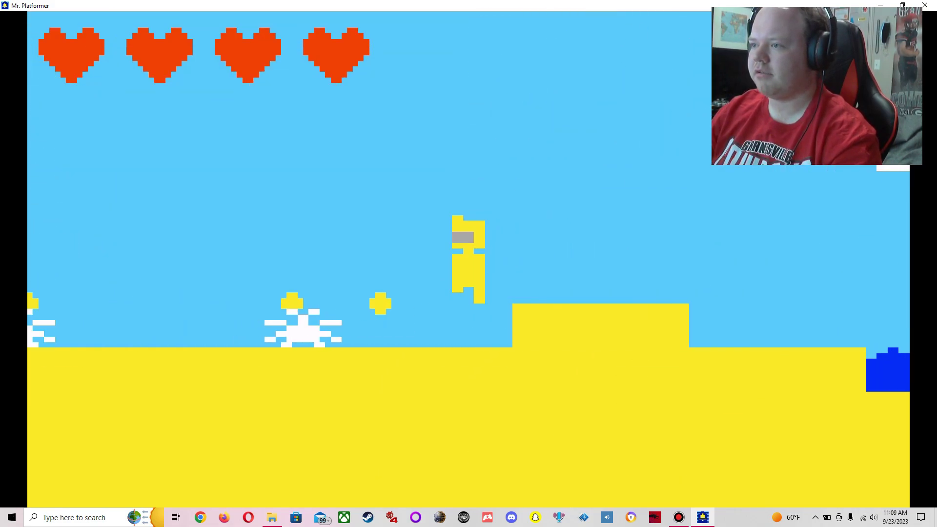
Cross the spike pit, climb the ledge staircase, and run right past the spike enemy
key(Left)
key(Left)
key(Left)
key(Left)
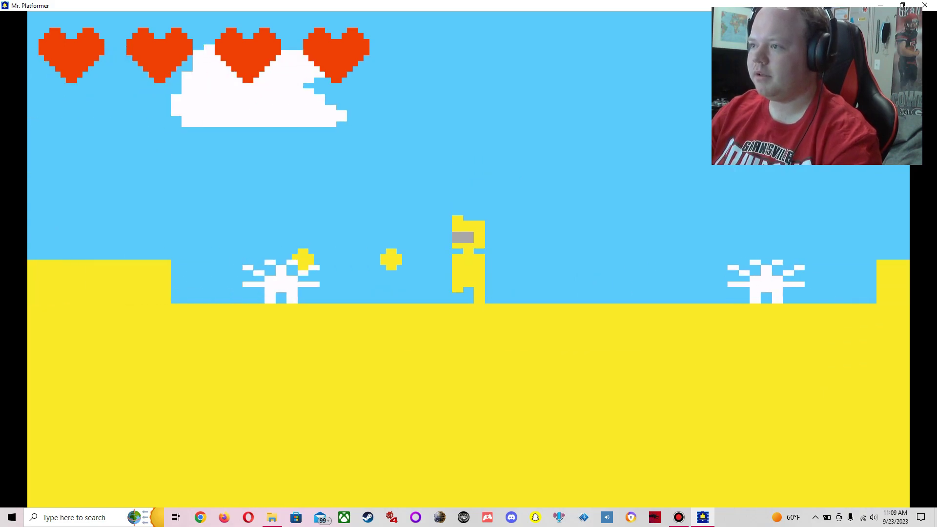
key(Up)
key(Left)
key(Up)
key(Left)
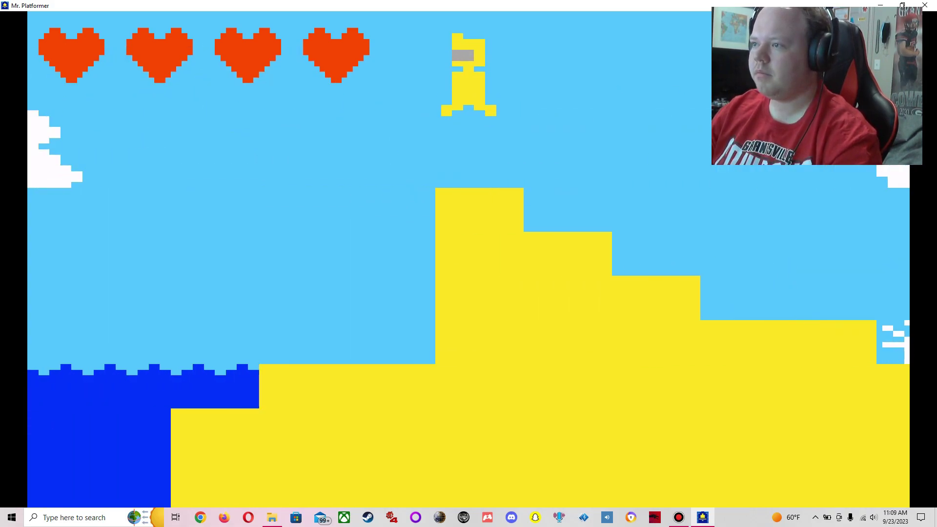
key(Right)
key(Right)
key(Right)
key(Right)
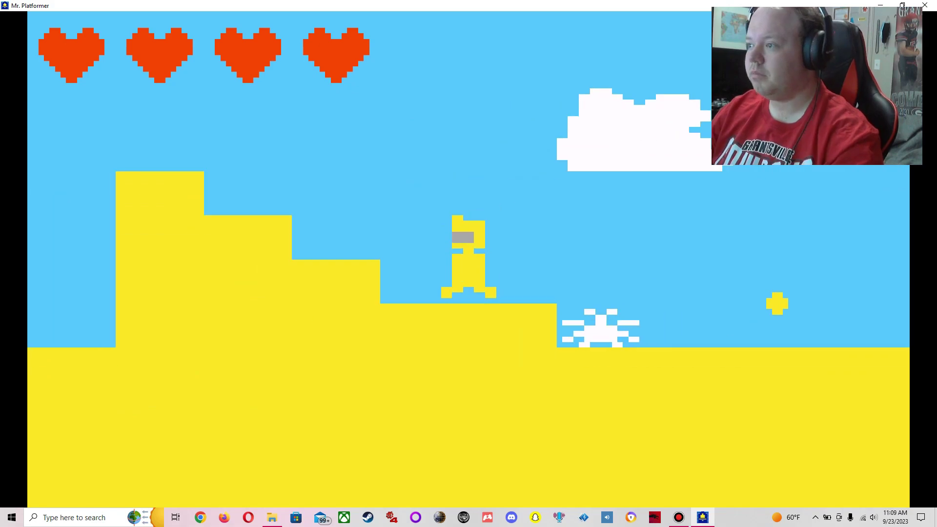
key(Right)
key(Right)
key(Right)
key(Right)
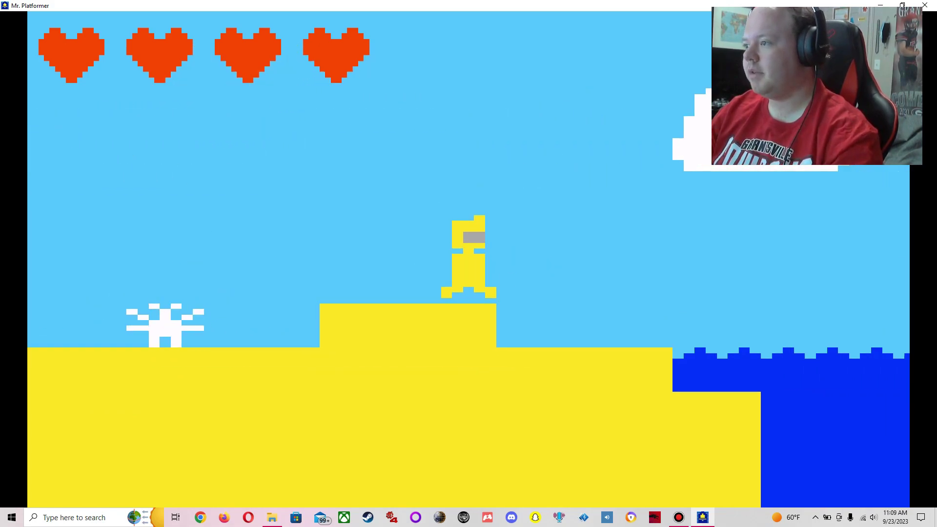
key(Right)
key(Right)
key(Right)
key(Right)
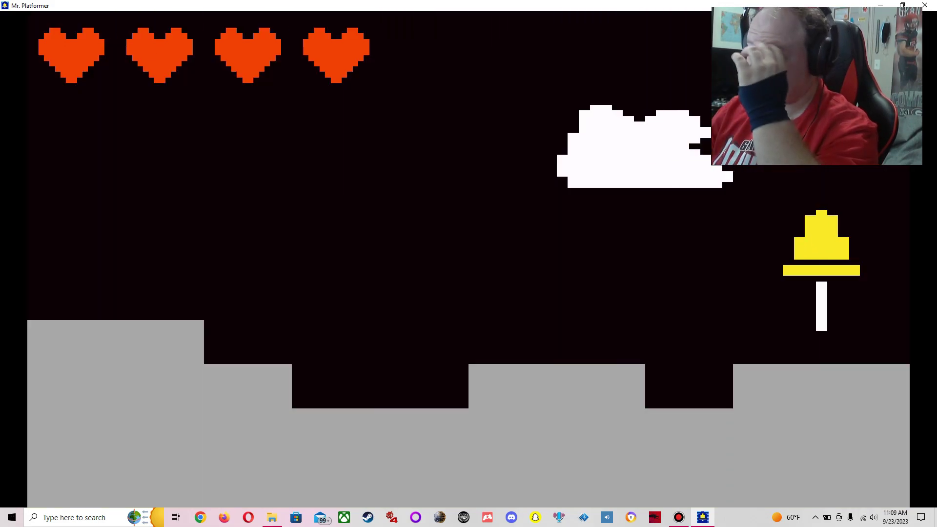
Start the grass level and walk right, dropping down beside the pole
key(Right)
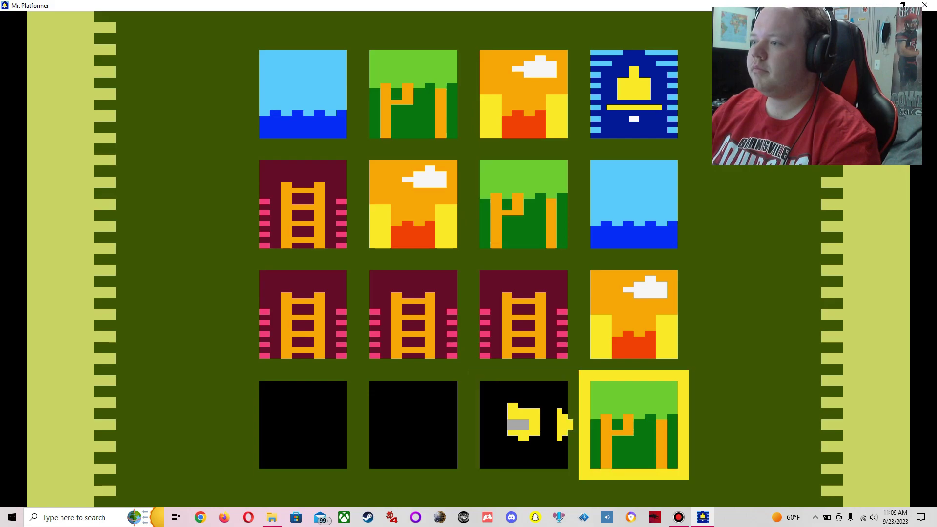
key(Return)
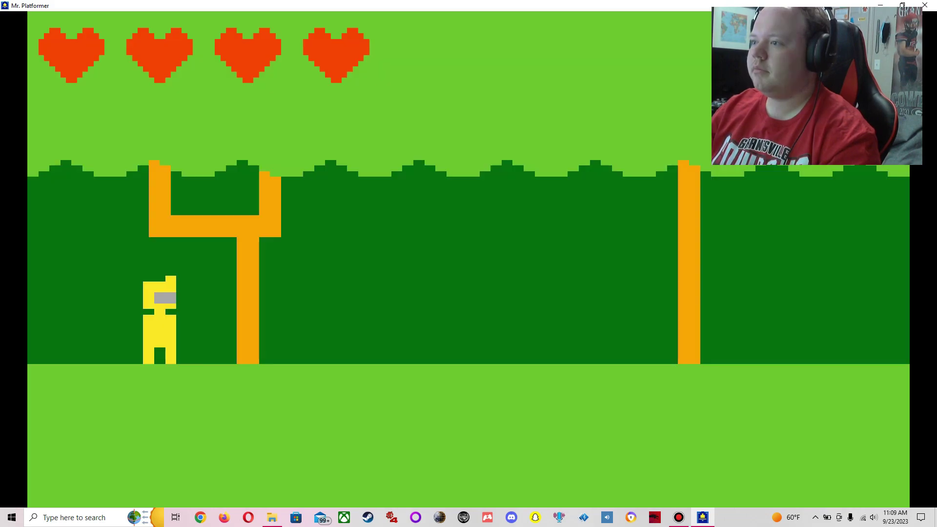
key(Right)
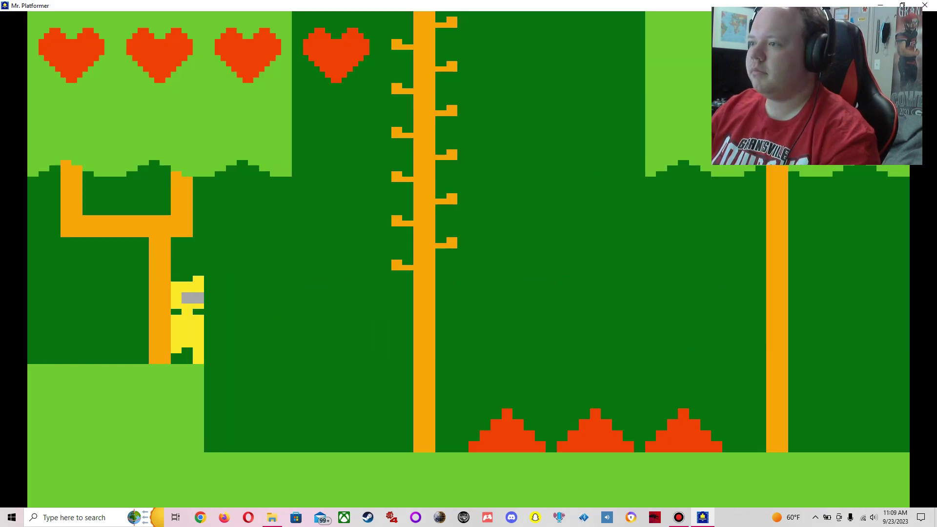
key(Right)
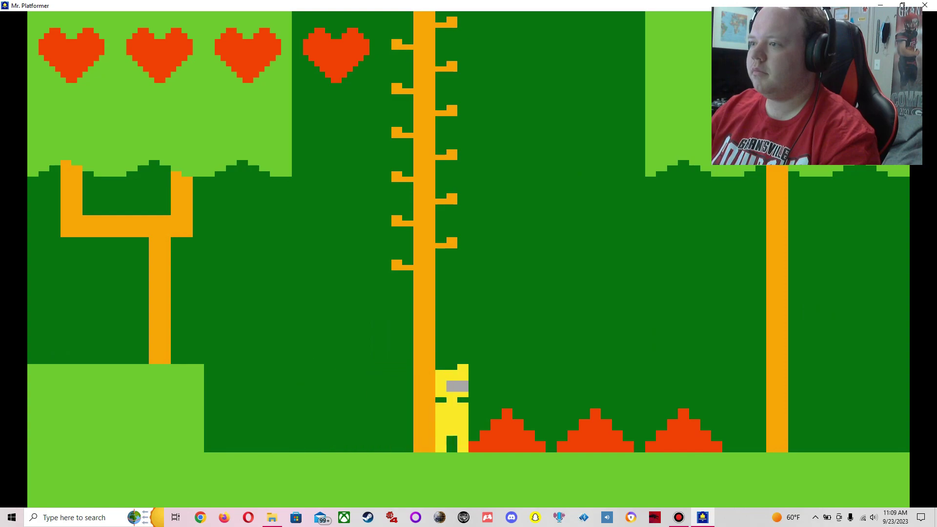
Climb the poles onto the swinging rope, grab the star, and leap off past the pole
key(Up)
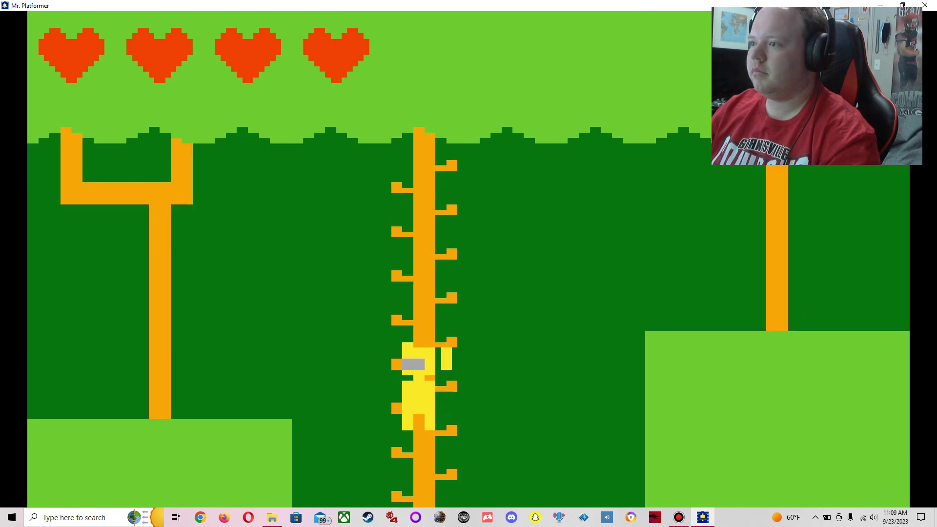
key(Left)
key(Left)
key(Left)
key(Up)
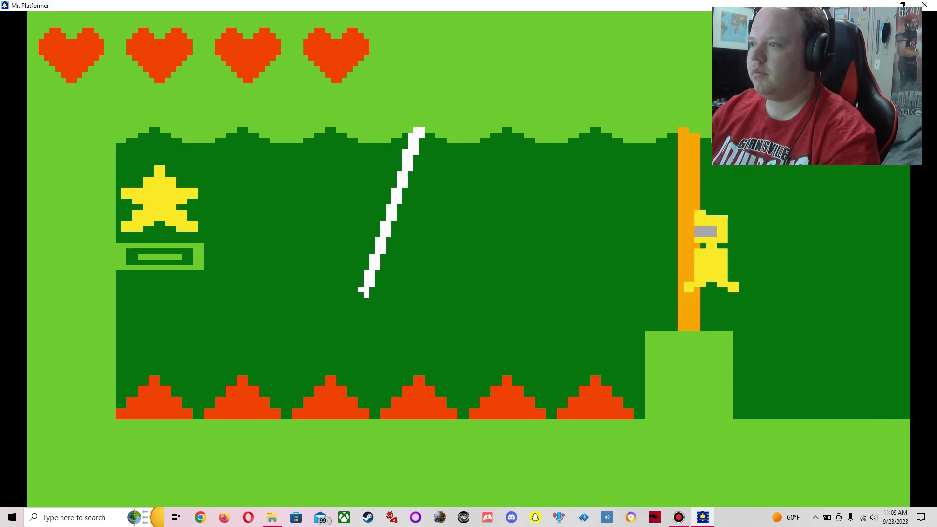
key(Left)
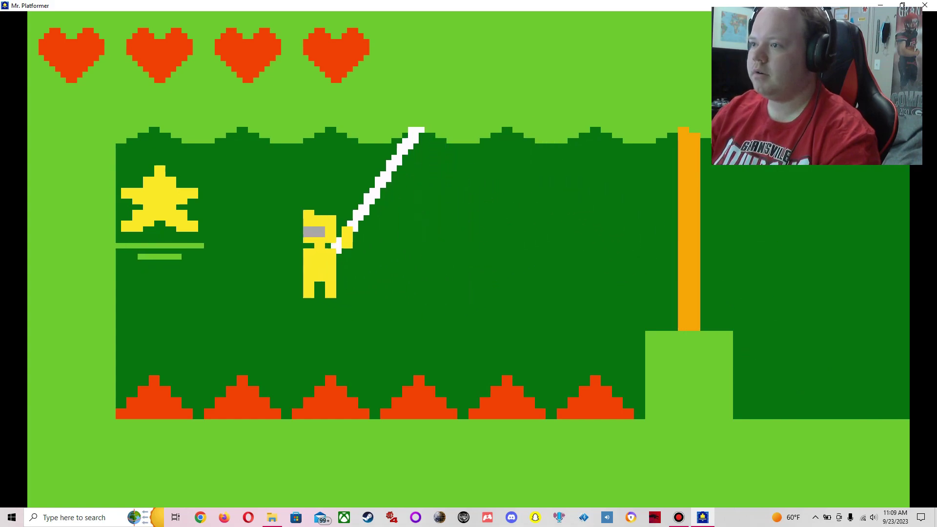
key(Left)
key(Up)
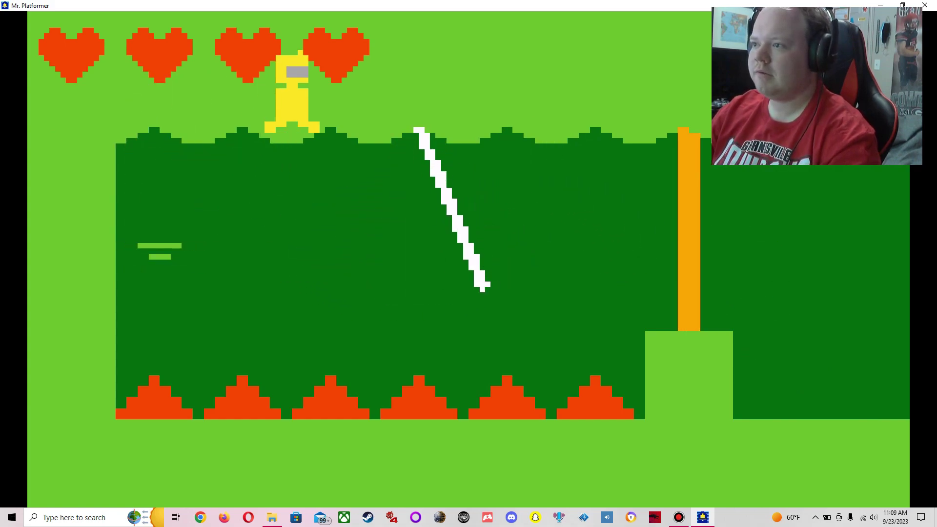
key(Right)
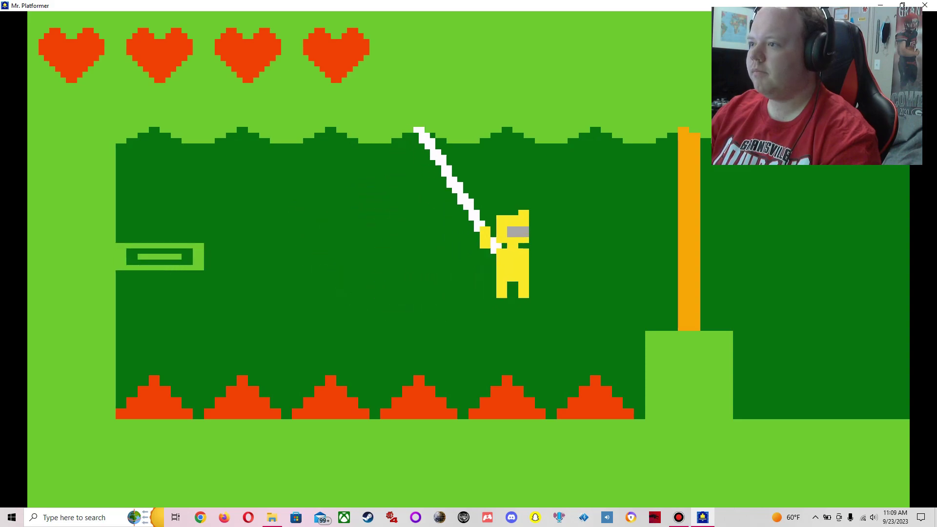
key(Right)
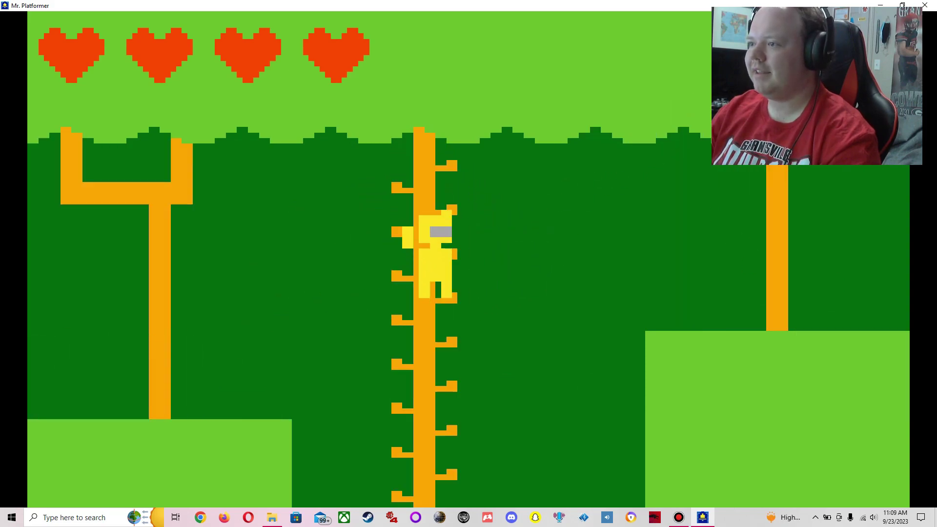
Walk right along the ledge toward the white cat enemy and onto the next screen
key(Right)
key(Right)
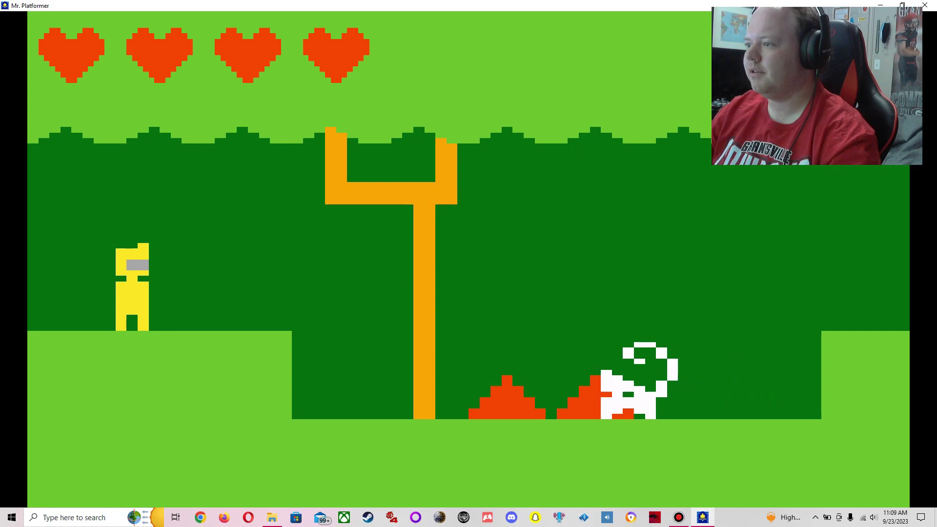
key(Right)
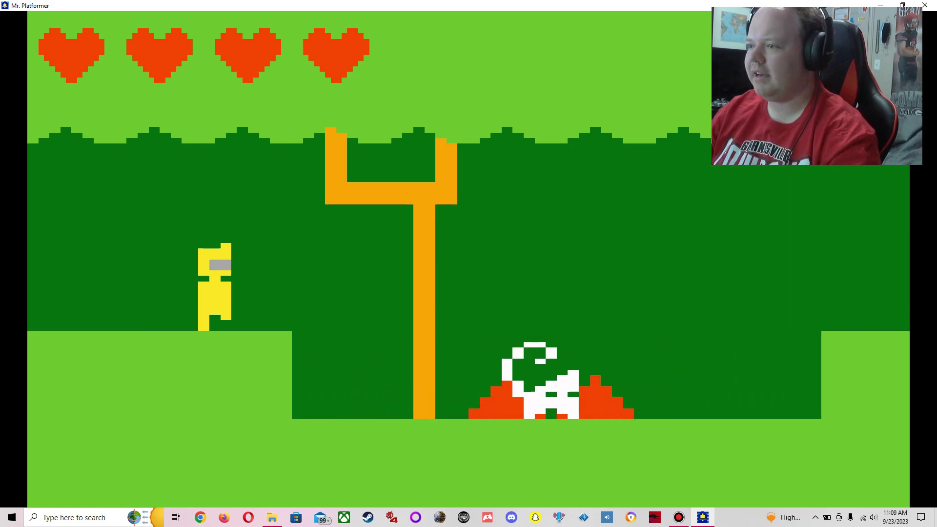
key(Right)
key(Right)
key(Right)
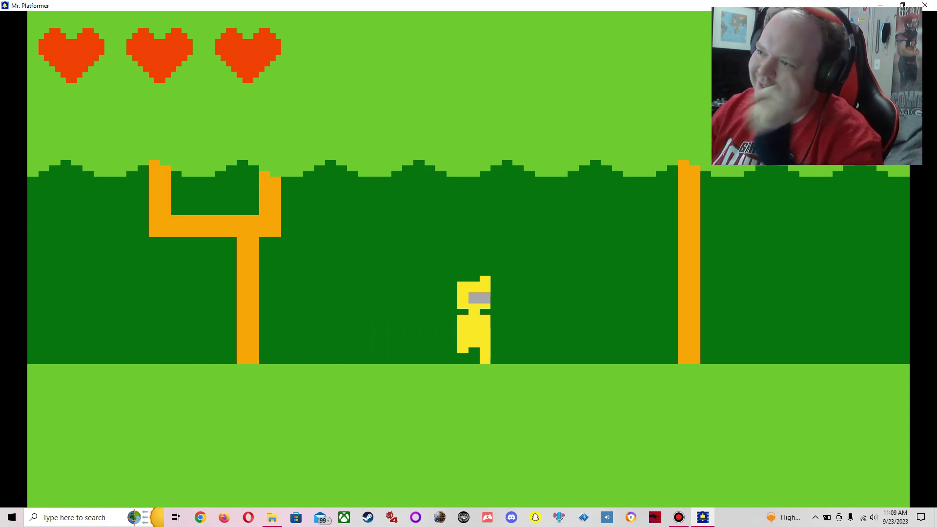
key(Right)
key(Right)
key(Right)
key(Right)
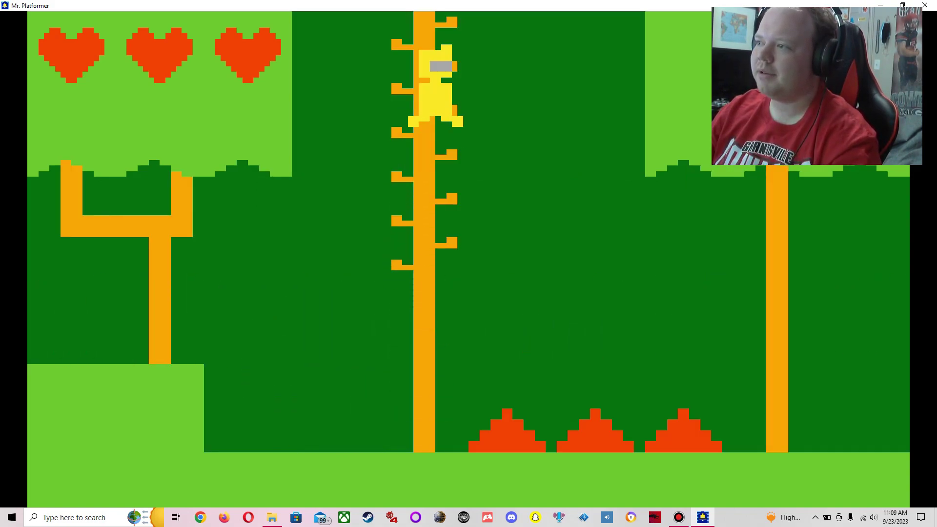
Leave the pole, grab the ledge coin, and jump over the white cat enemy
key(Right)
key(Right)
key(Right)
key(Right)
key(Up)
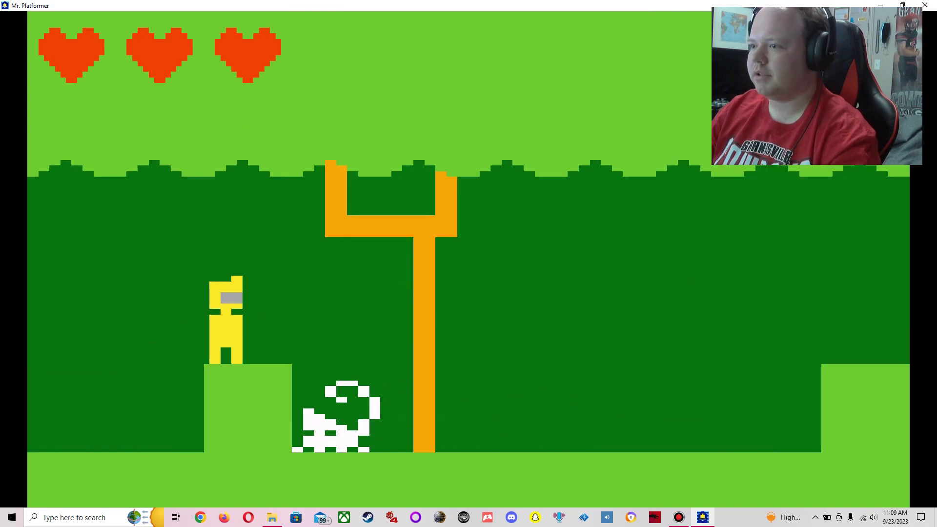
key(Right)
key(Right)
key(Up)
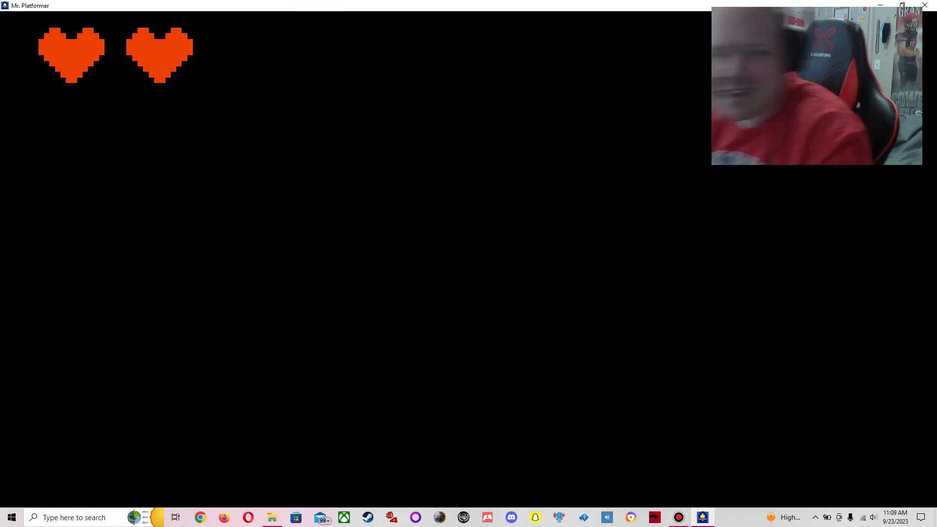
key(Right)
key(Right)
key(Right)
key(Right)
key(Right)
key(Right)
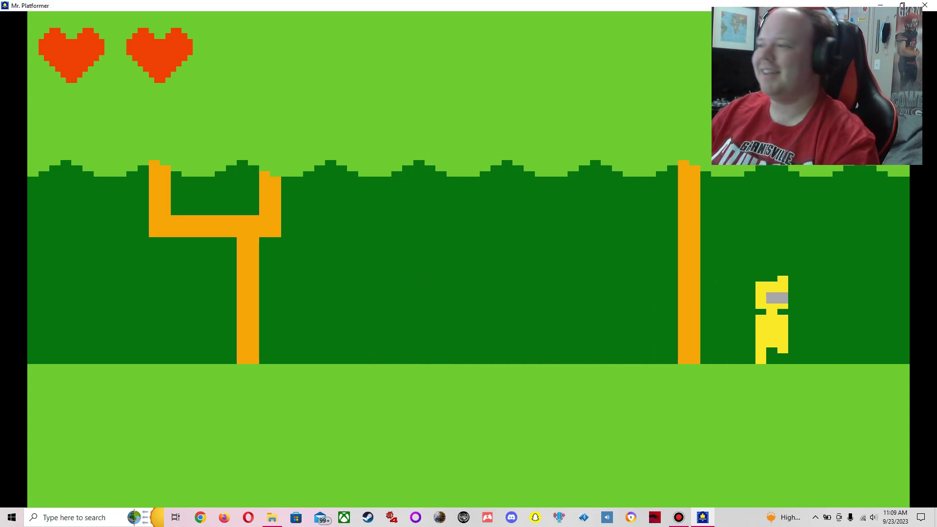
Climb the vine, cross the spikes screen, and land beside the orange pole
key(Right)
key(Right)
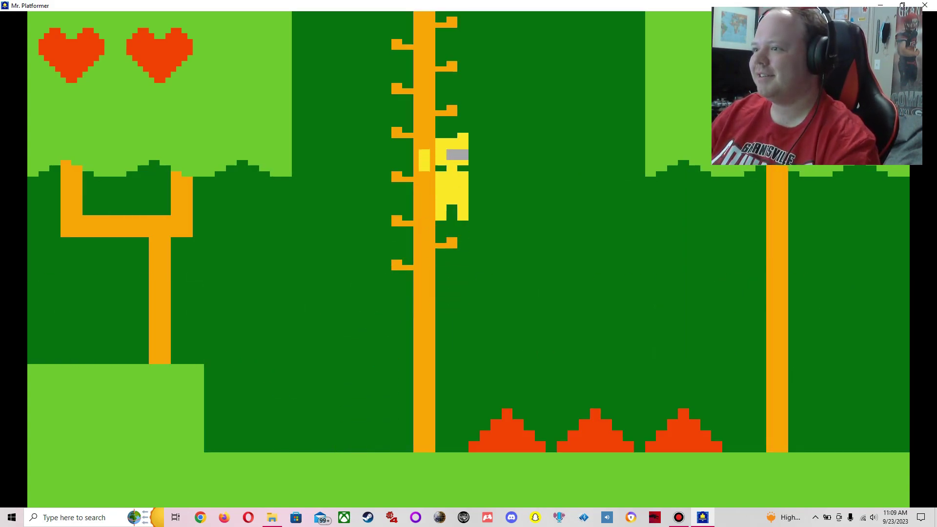
key(Up)
key(Up)
key(Right)
key(Right)
key(Right)
key(Right)
key(Right)
key(Up)
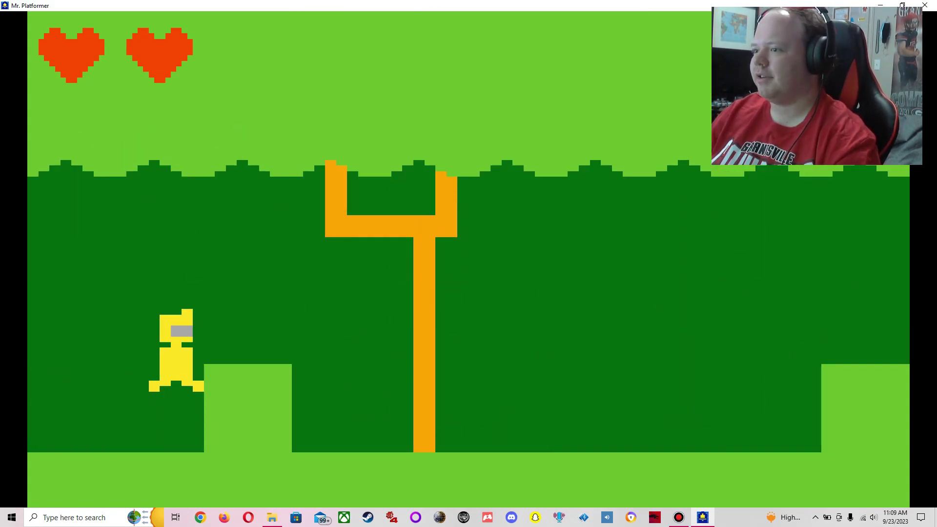
key(Right)
key(Up)
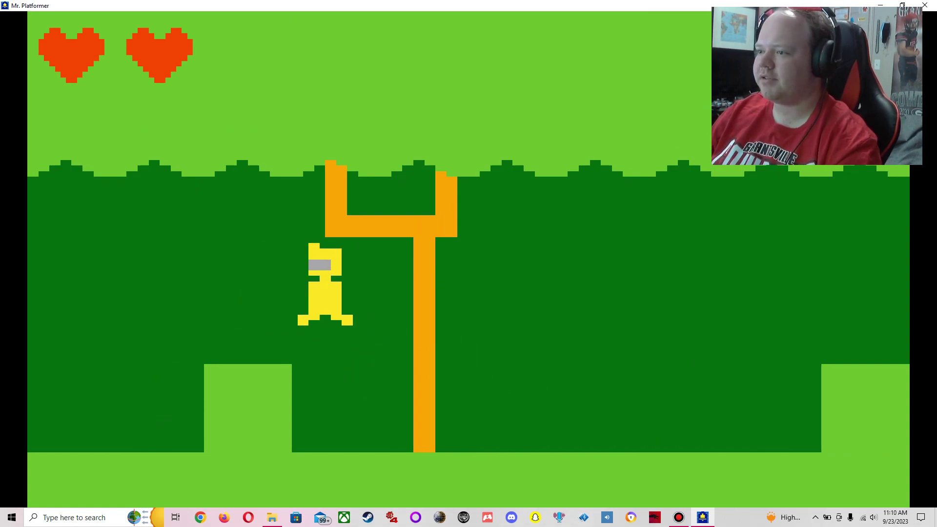
key(Left)
key(Left)
key(Left)
key(Left)
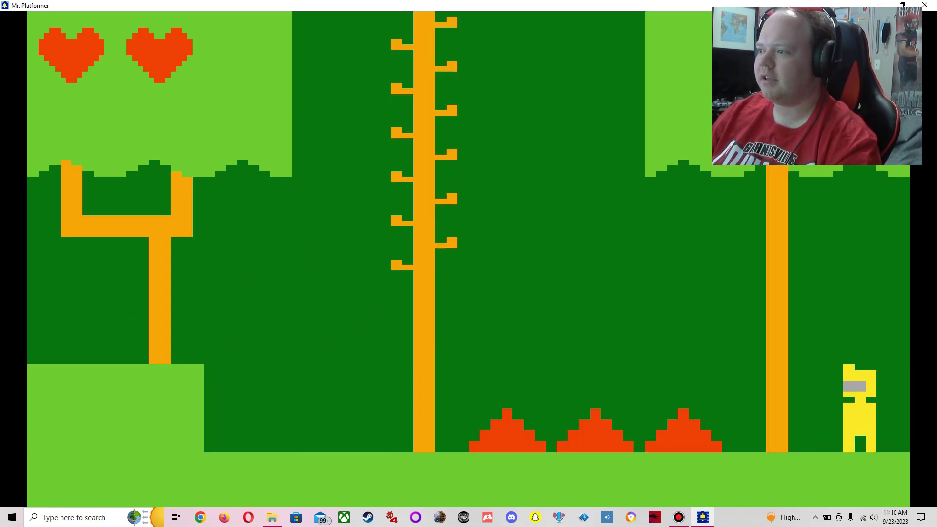
Jump past the orange pole onto the bell screen and ring the end bell
key(Right)
key(Right)
key(Right)
key(Up)
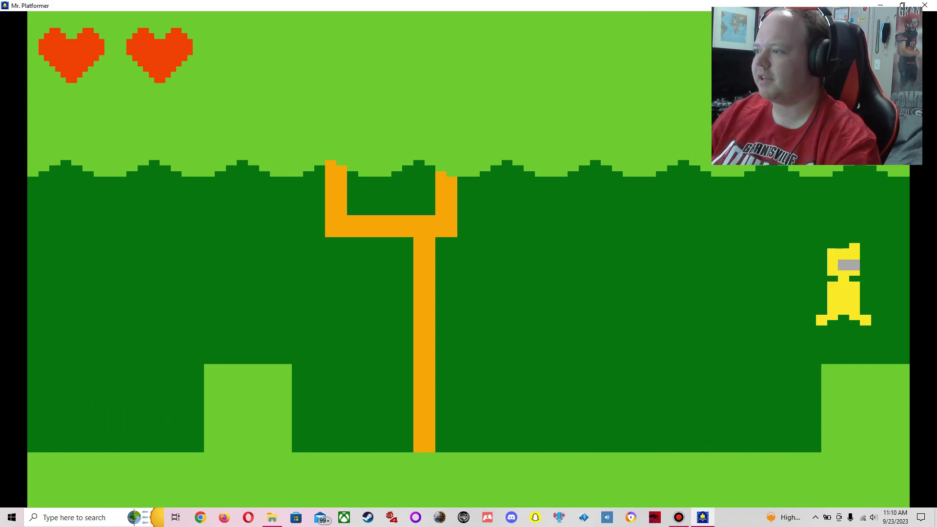
key(Right)
key(Right)
key(Up)
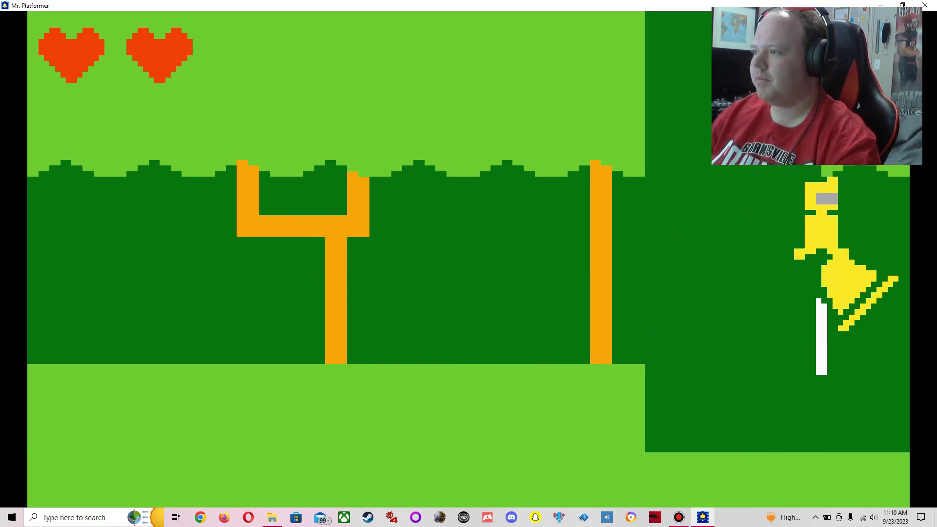
key(Right)
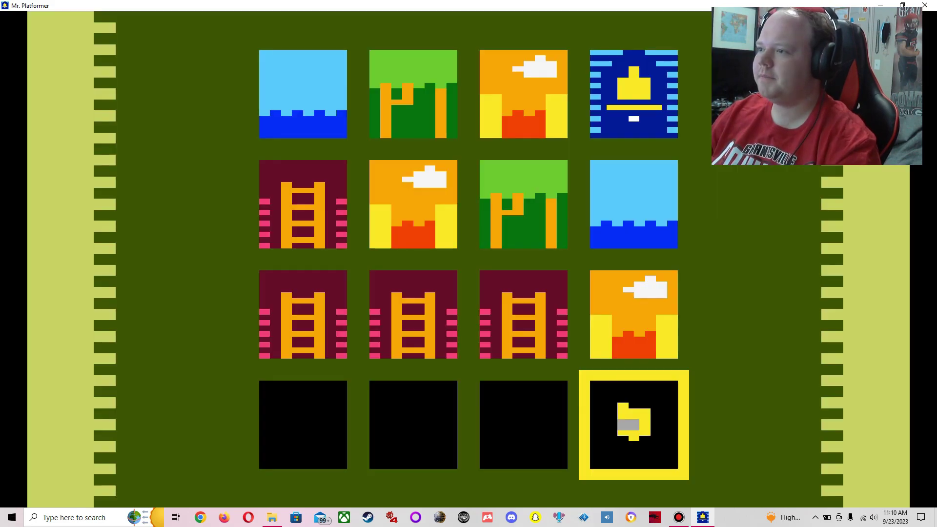
Pick the orange lava tile above on the map, enter it, and jump onto the first yellow block
key(Up)
key(space)
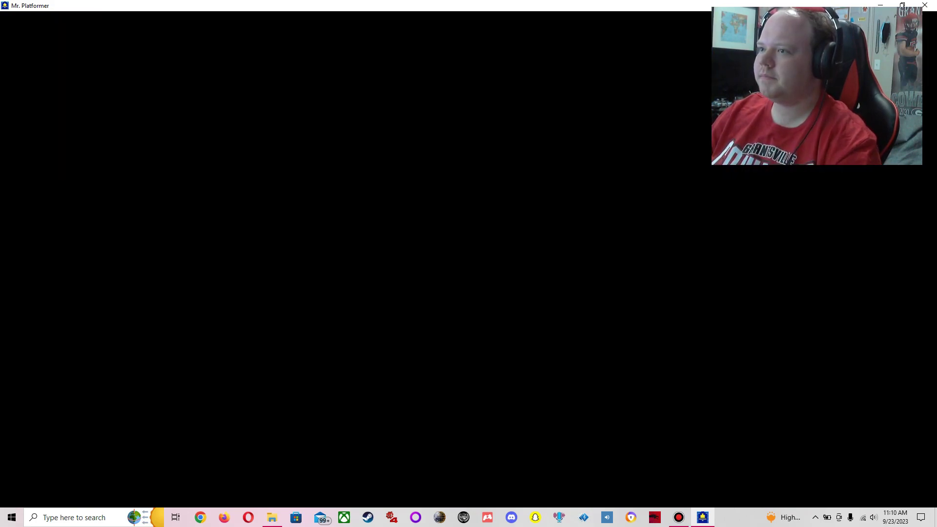
key(Right)
key(Up)
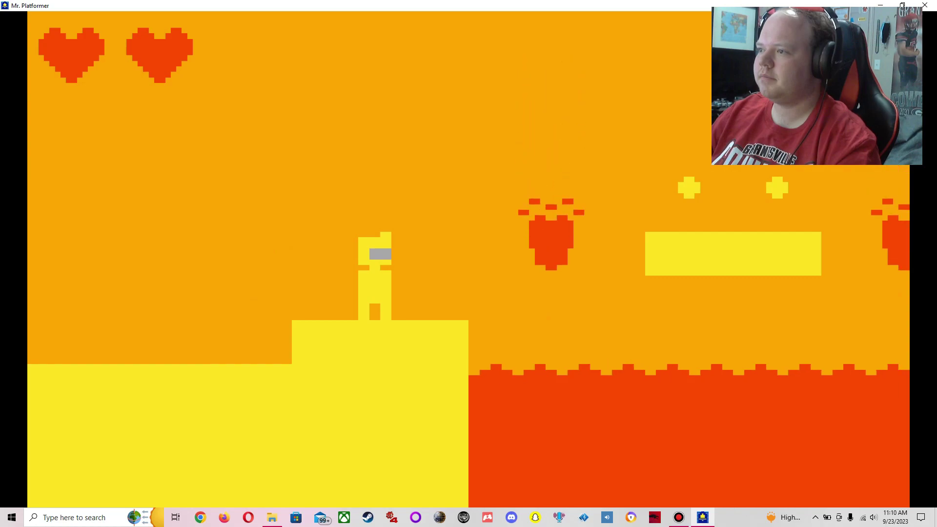
Hop across the floating platforms past the fireballs onto the large yellow ground
key(Right)
key(Up)
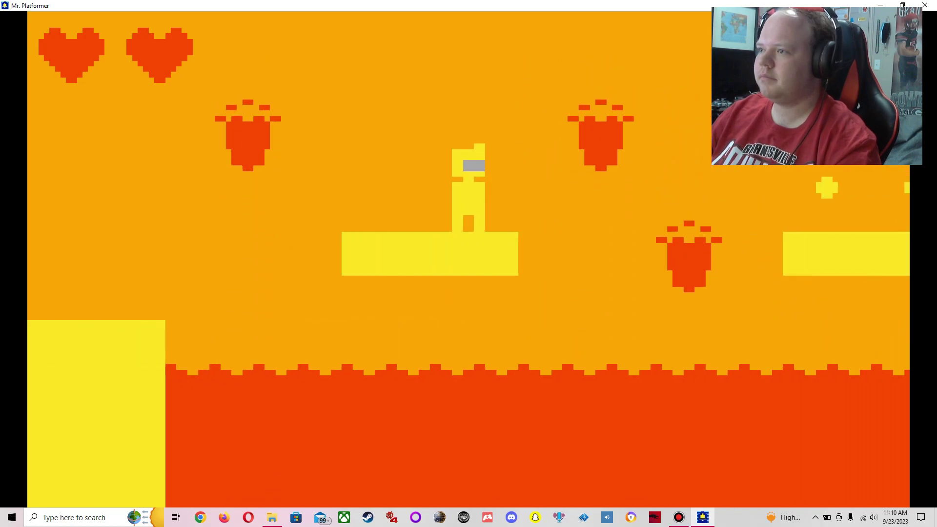
key(Right)
key(Up)
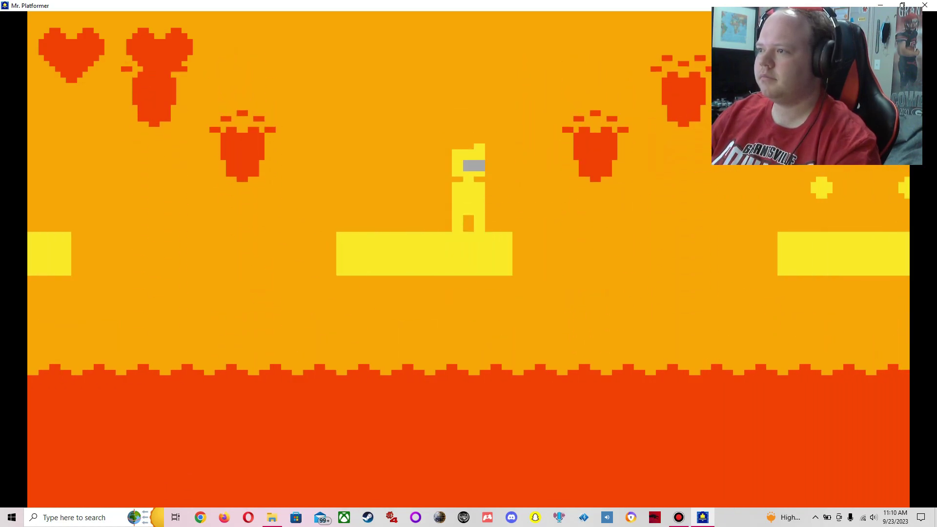
key(Right)
key(Up)
key(Right)
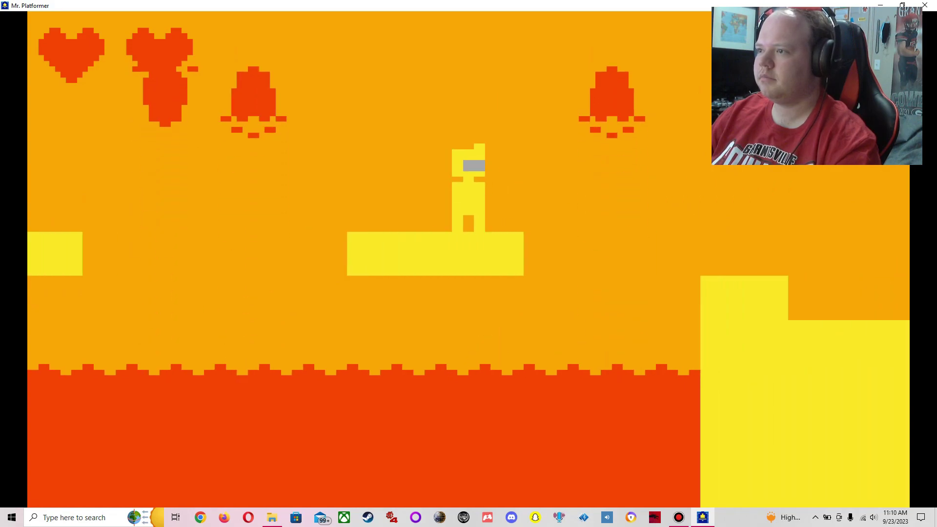
key(Up)
Run along the ground, leap the lava pit past the fireballs, and reach the raised block
key(Right)
key(Right)
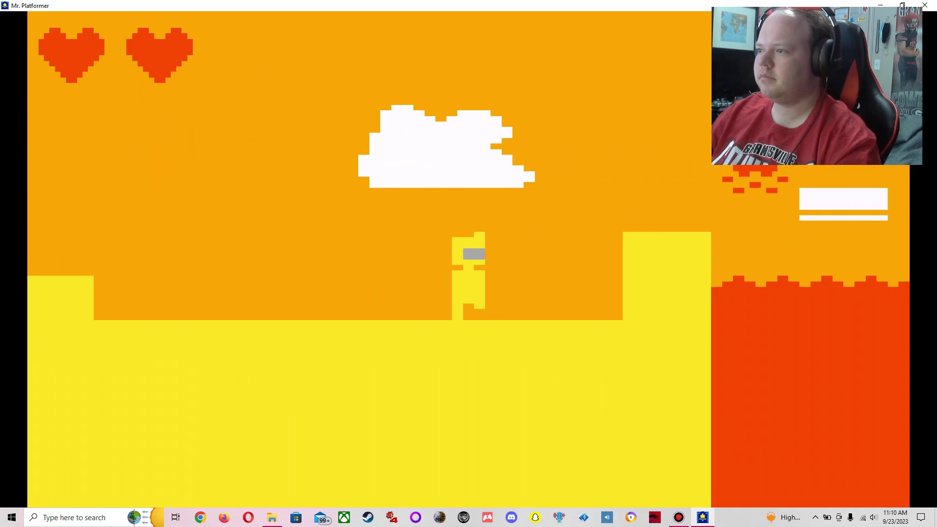
key(Up)
key(Up)
key(Right)
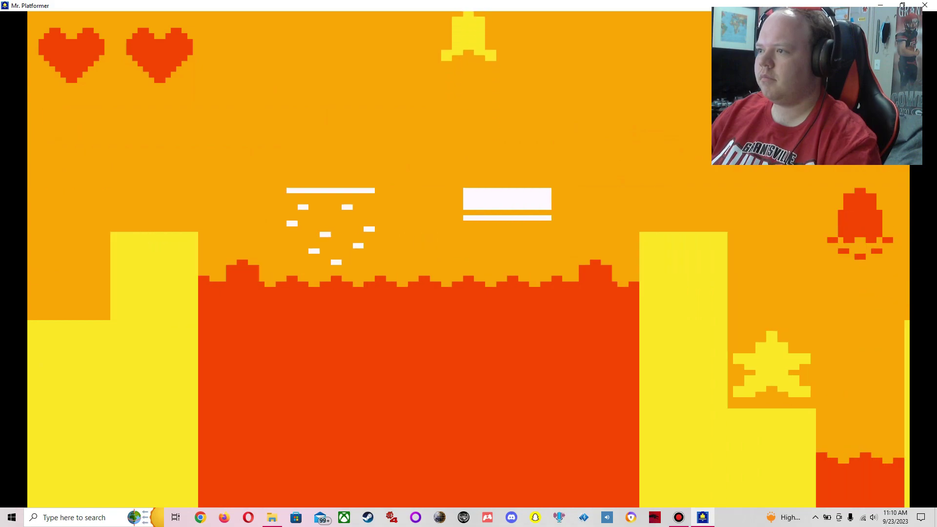
key(Right)
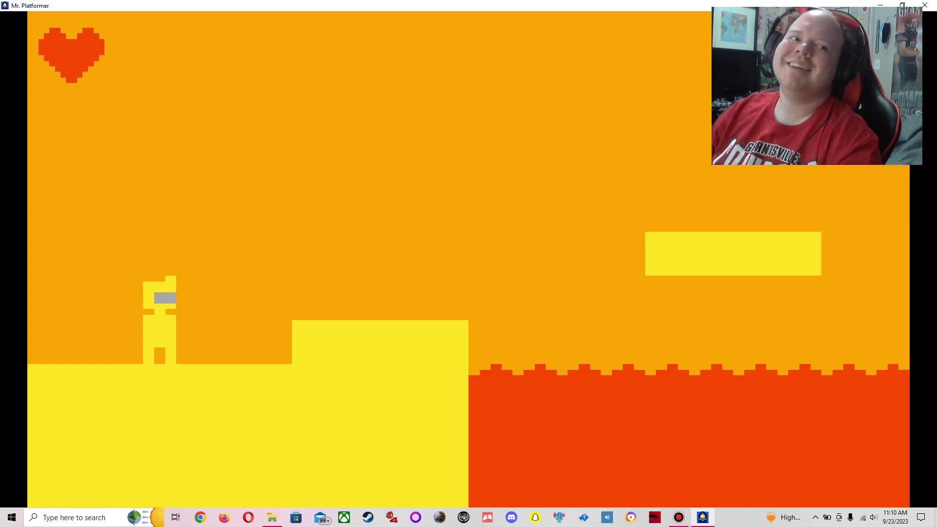
key(Up)
After respawning, hop right across the floating yellow platforms
key(Right)
key(Up)
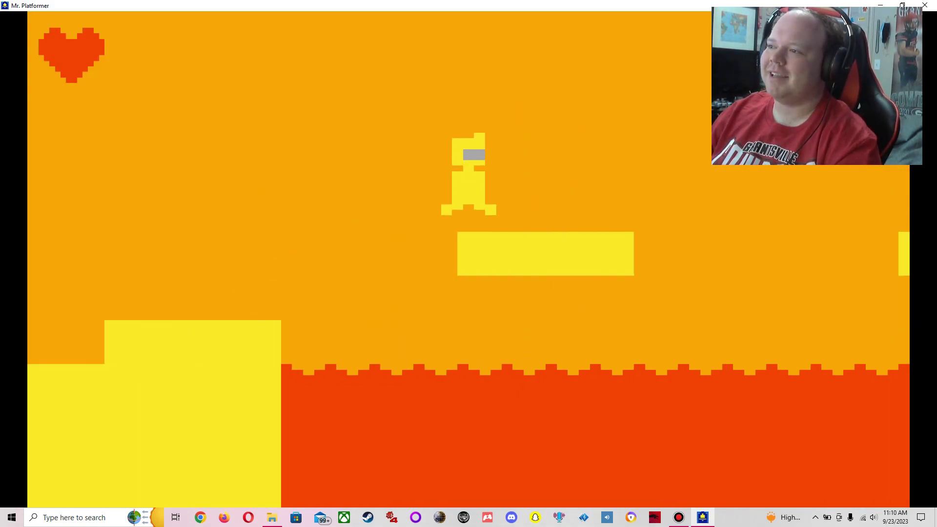
key(Right)
key(Up)
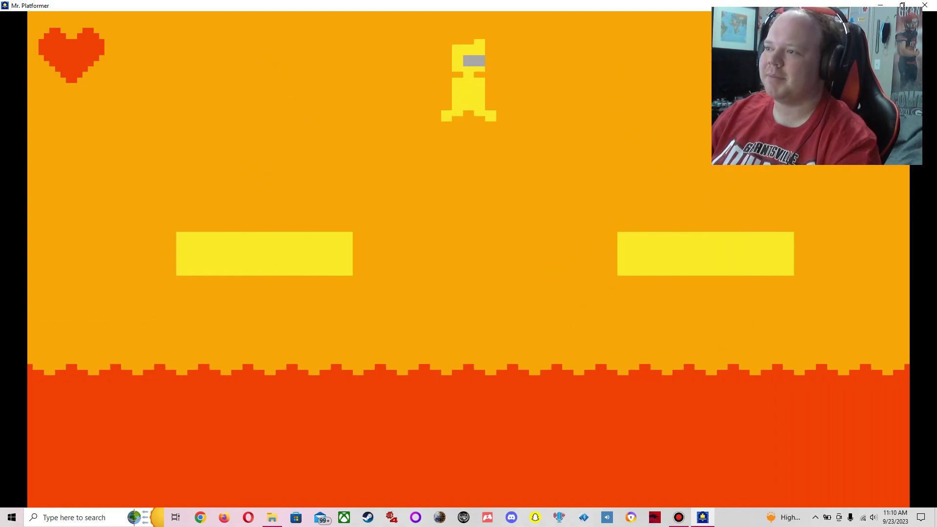
key(Right)
key(Up)
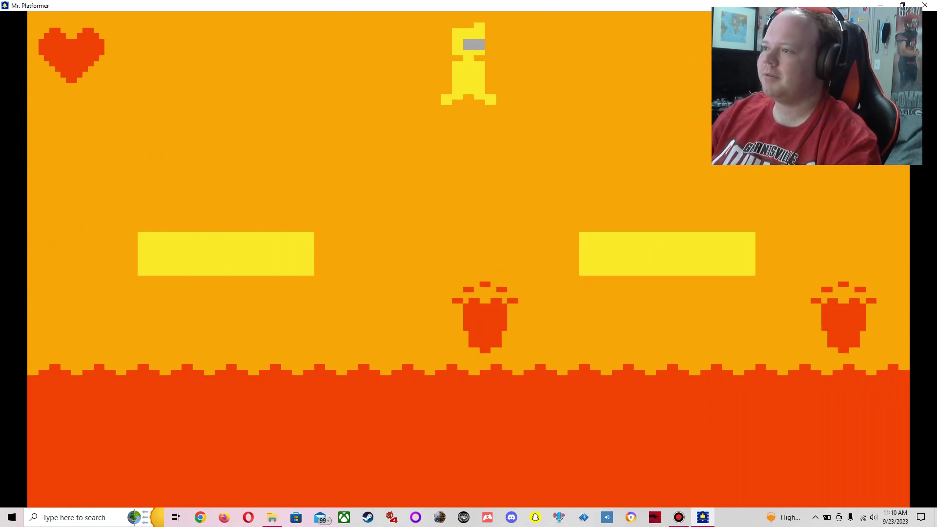
key(Right)
key(Right)
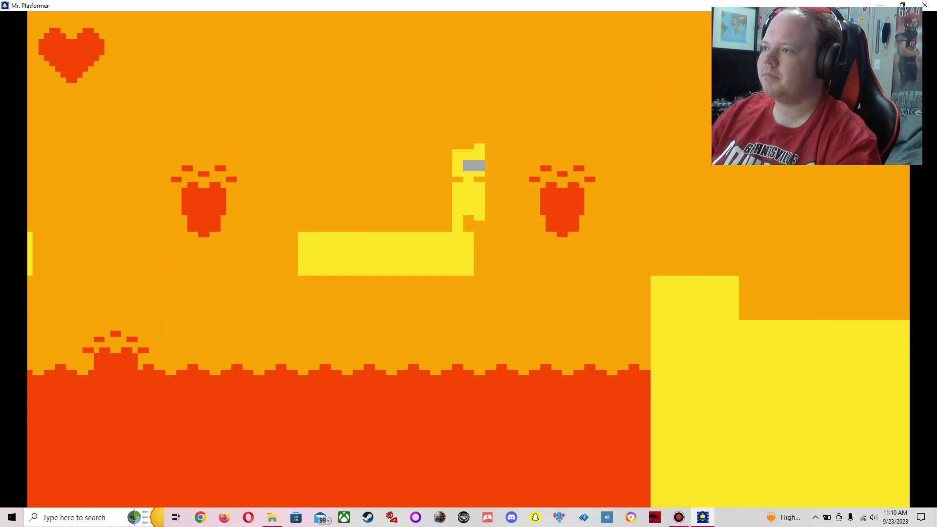
Reach solid ground, cross the yellow pillars, grab the star, and hop over a fireball
key(Up)
key(Up)
key(Up)
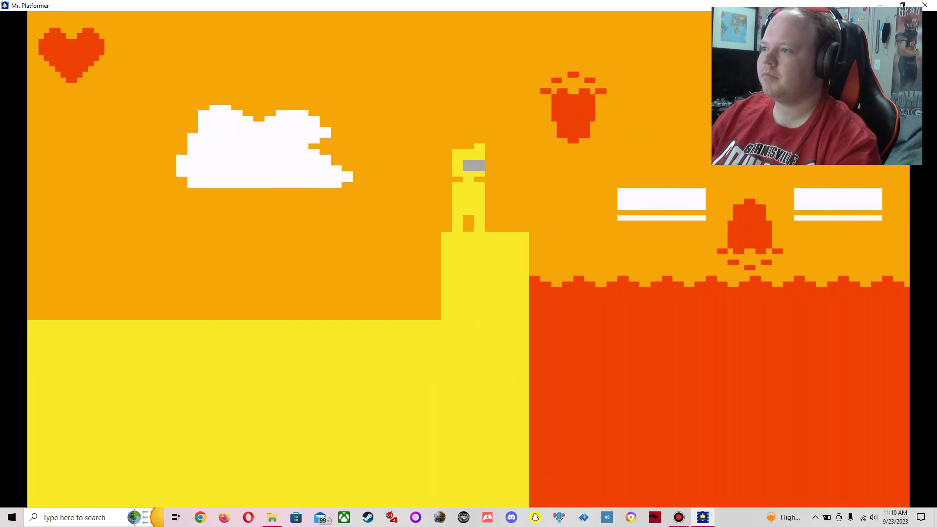
key(Right)
key(Up)
key(Right)
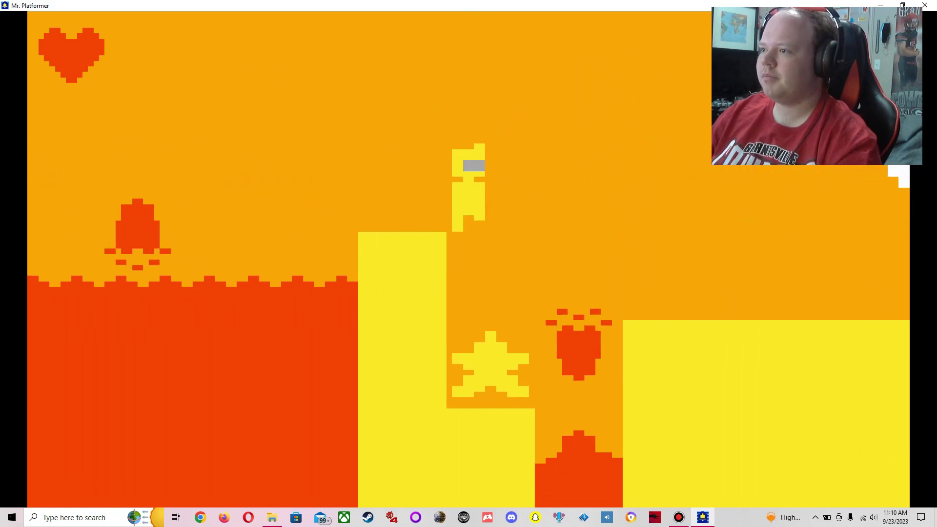
key(Right)
key(Up)
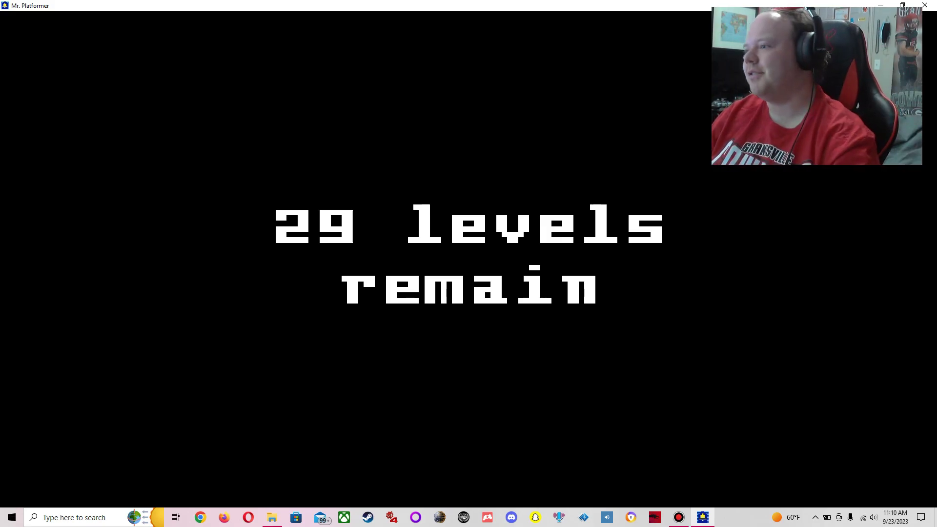
Run from the title room over the spike strip to the level grid and reach the water tile
key(Right)
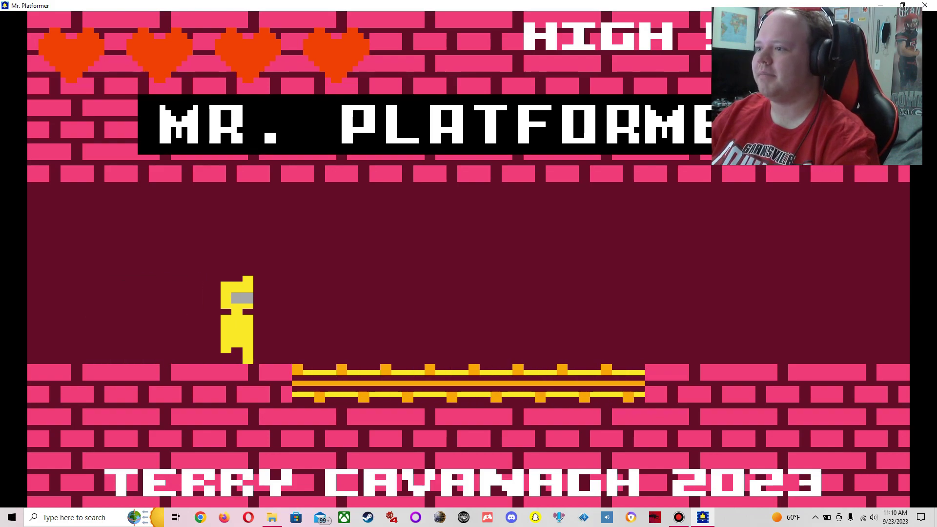
key(Up)
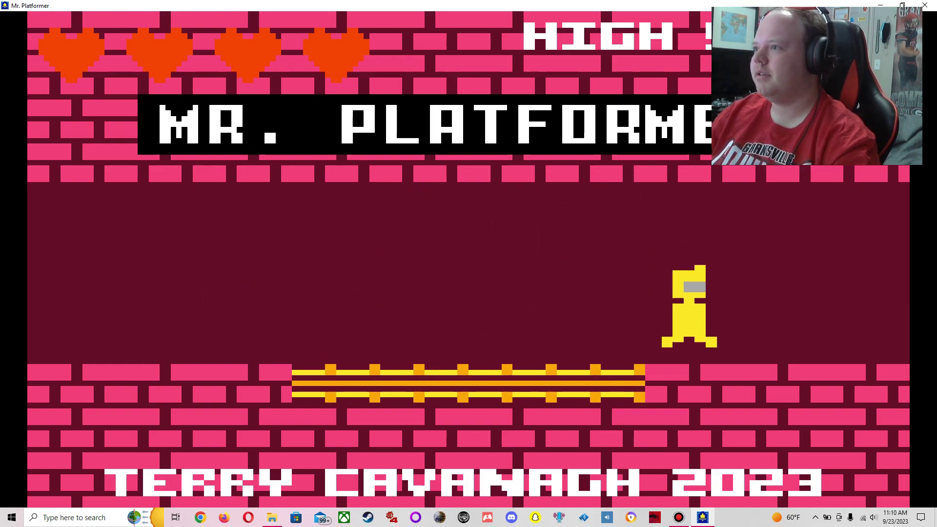
key(Up)
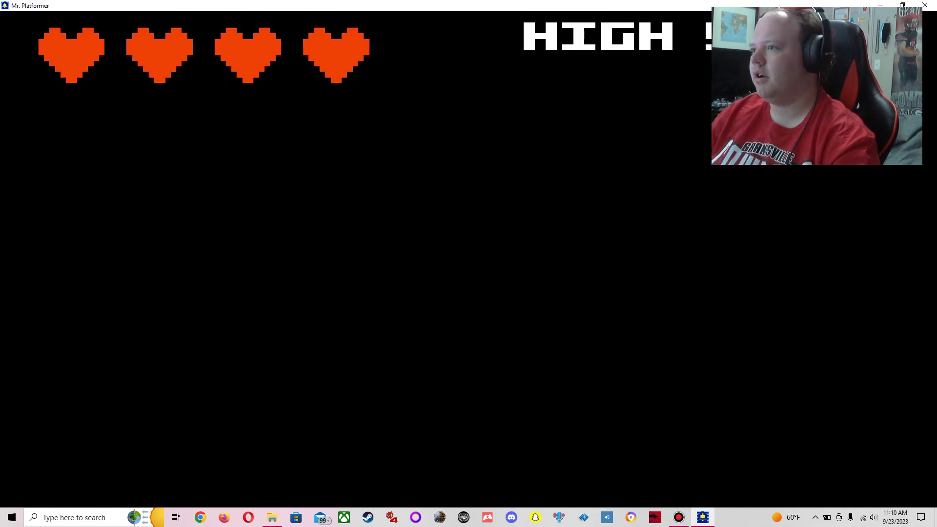
key(Right)
key(Up)
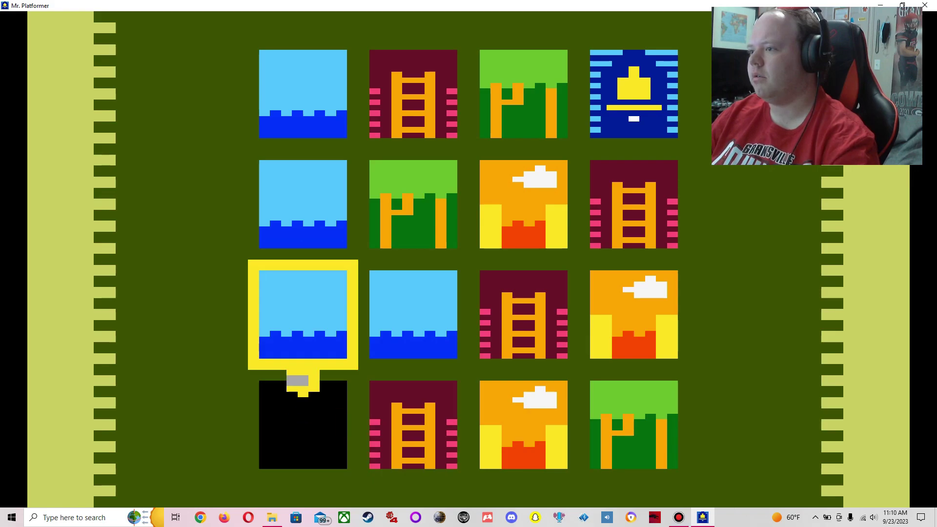
Enter the water level, dive in, and swim down past the pillars
key(Return)
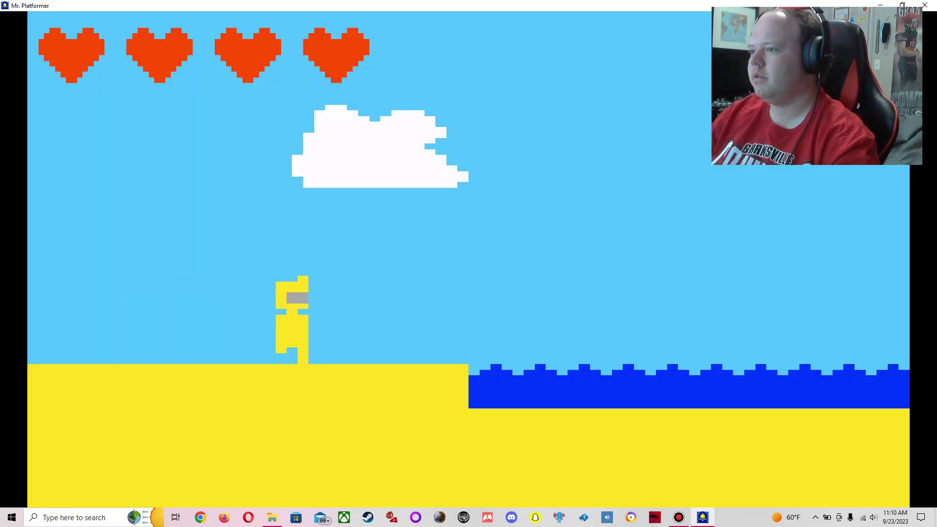
key(Right)
key(Right)
key(Right)
key(Up)
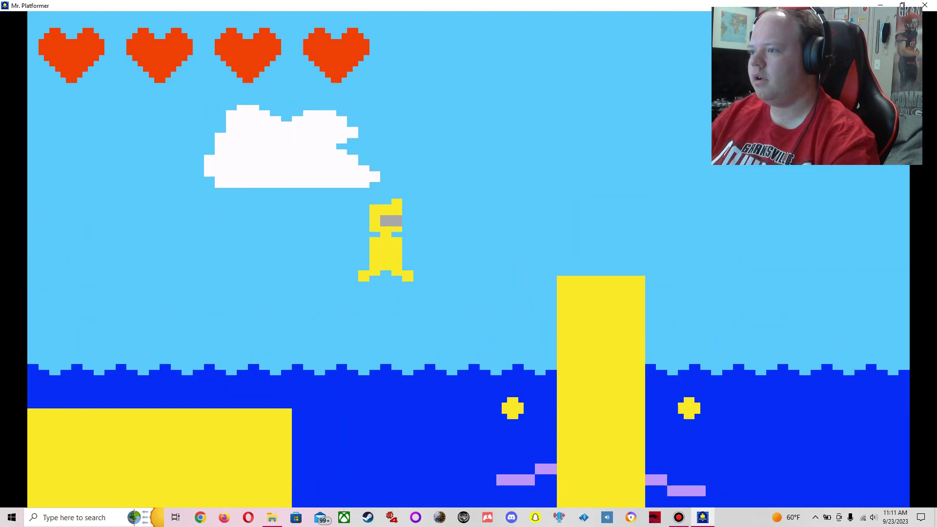
key(Right)
key(Down)
key(Down)
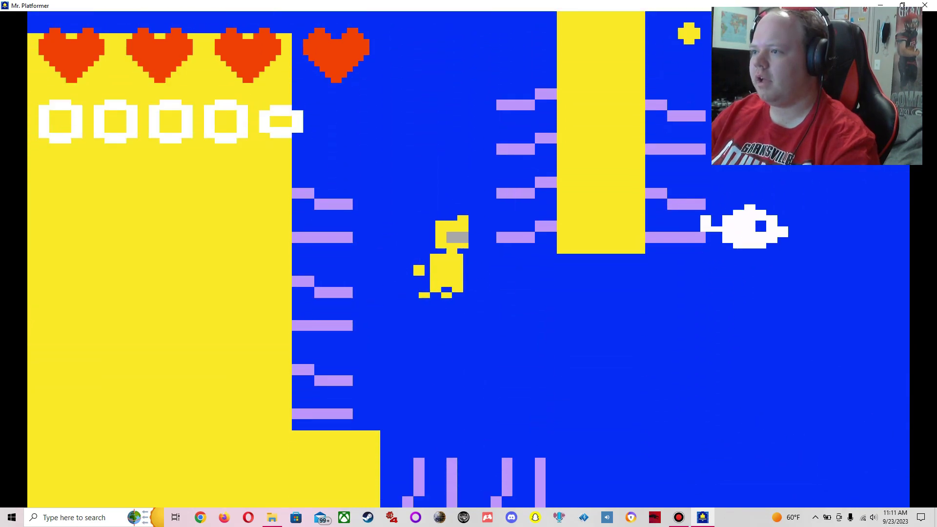
key(Right)
key(Right)
key(Down)
key(Down)
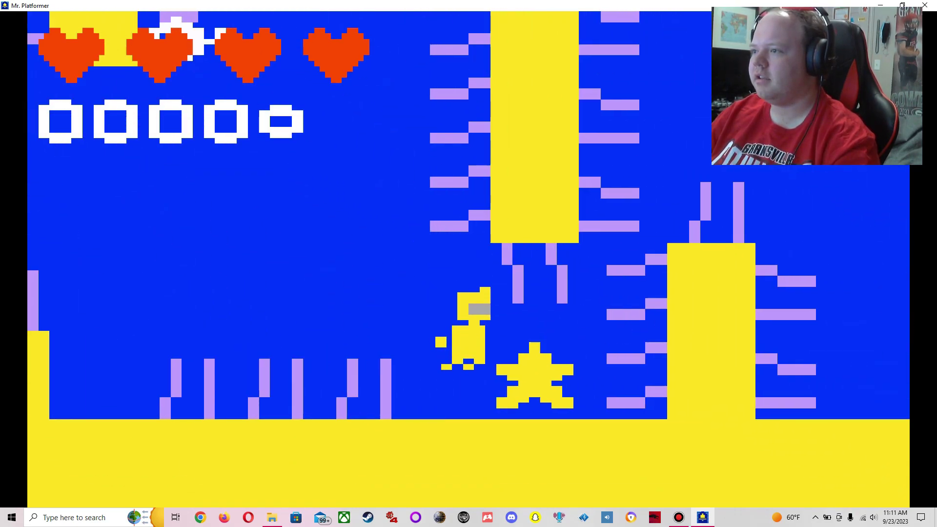
key(Right)
Swim down for the star, then swim back up and left past the fish
key(Left)
key(Up)
key(Up)
key(Left)
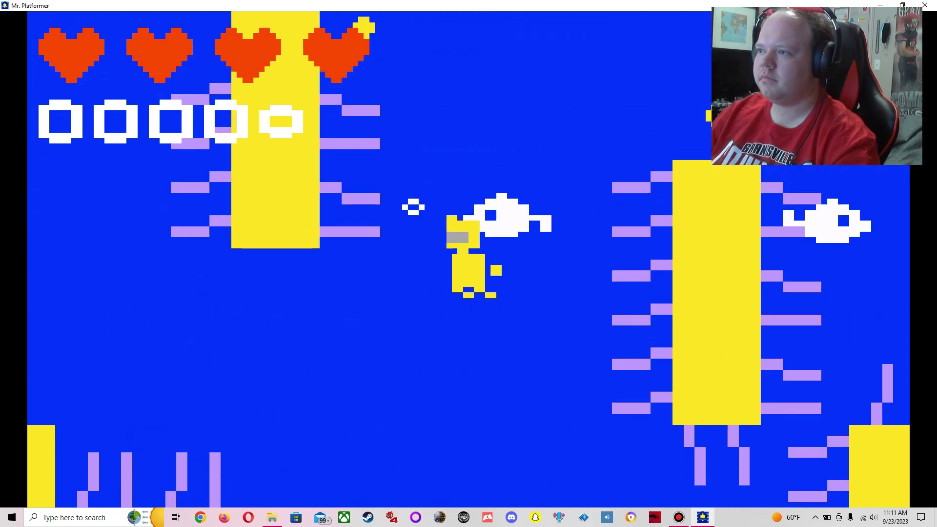
key(Up)
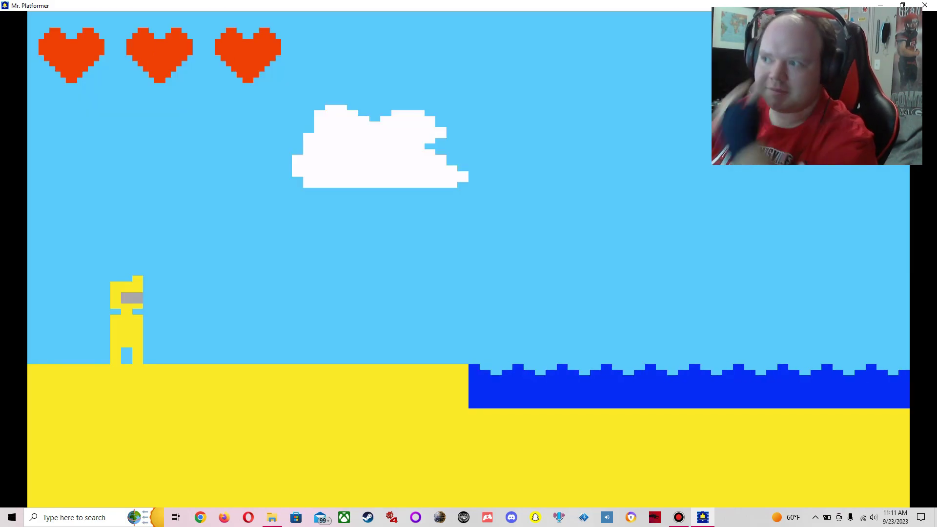
After the restart, run back into the water, dive, surface, and swim past the pillar
key(Right)
key(Right)
key(Right)
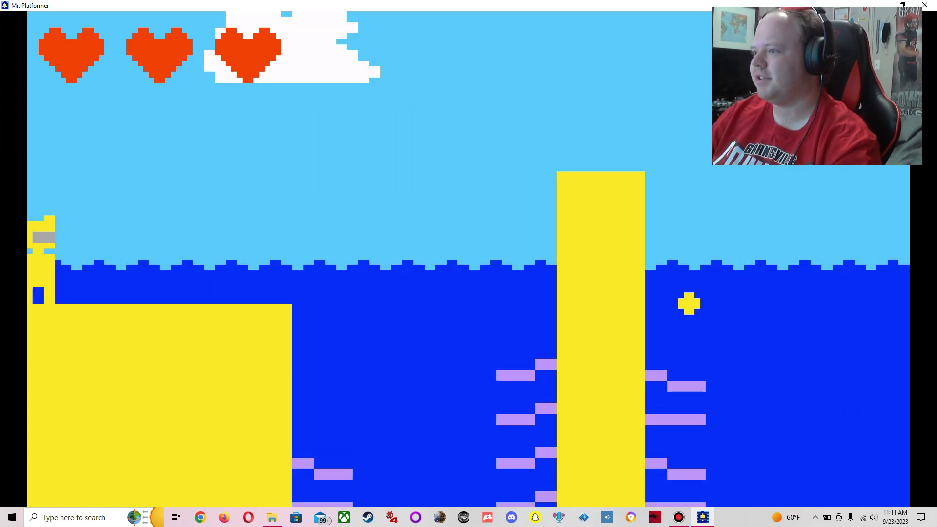
key(Right)
key(Down)
key(Down)
key(Down)
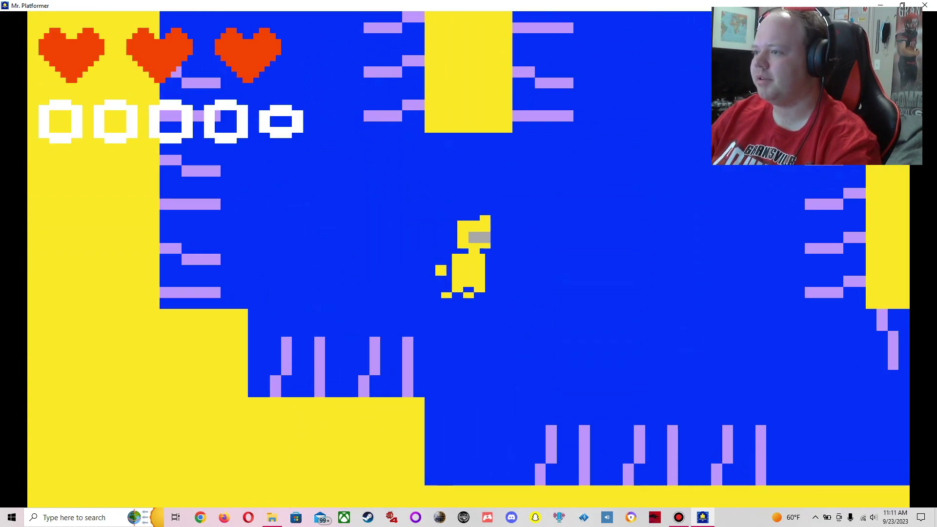
key(Up)
key(Up)
key(Up)
key(Right)
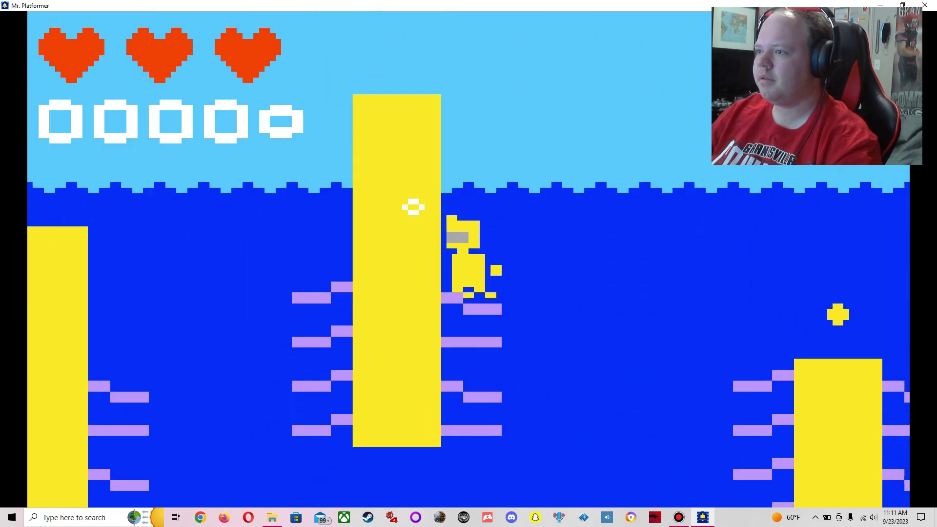
key(Right)
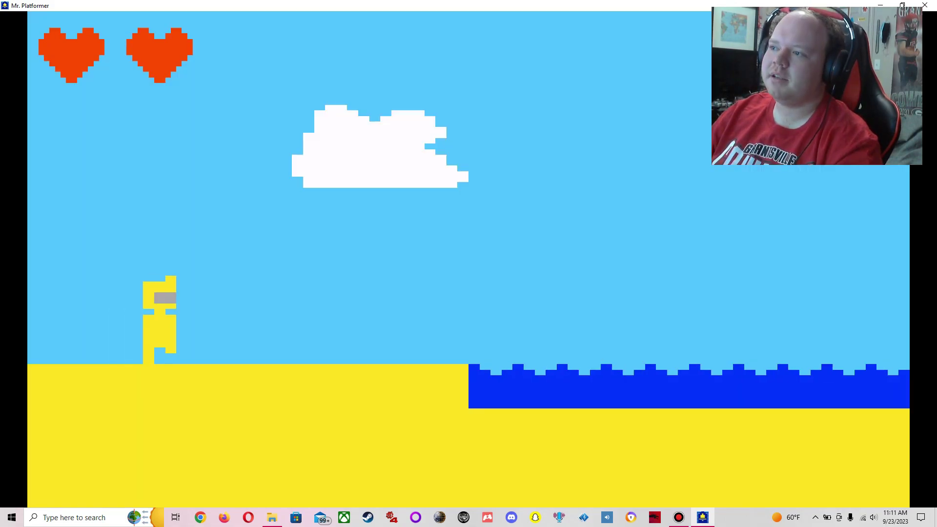
Run into the water again and dive onward through the underwater area
key(Right)
key(Right)
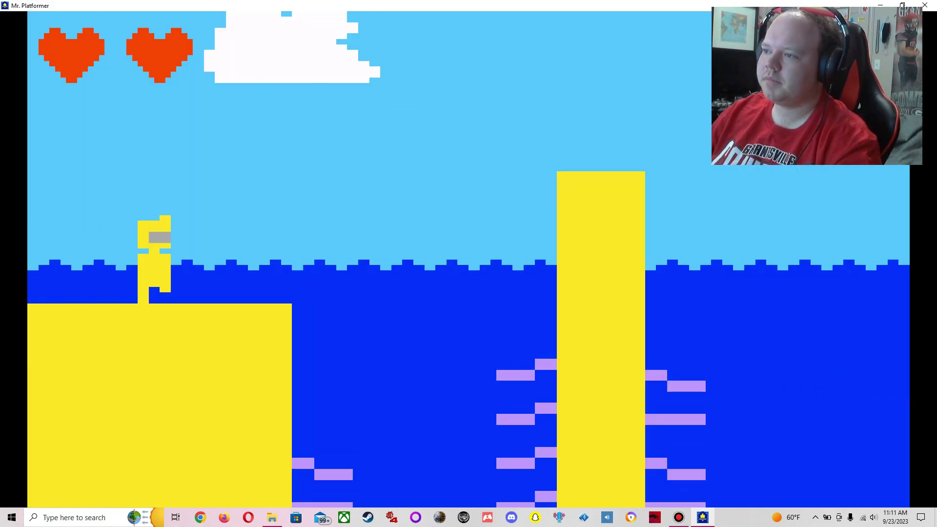
key(Right)
key(Down)
key(Right)
key(Right)
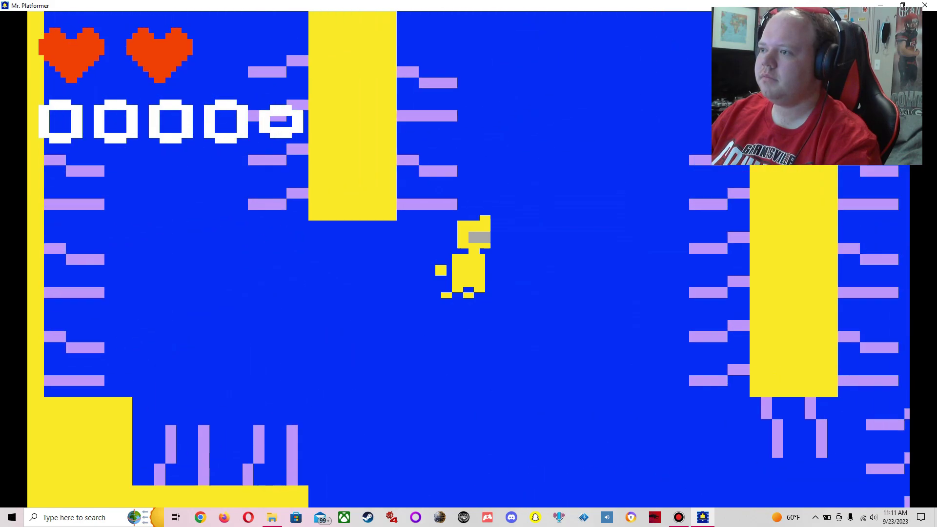
key(Up)
key(Right)
Surface onto the yellow ledge, grab the coin, and jump to the bell
key(Right)
key(Right)
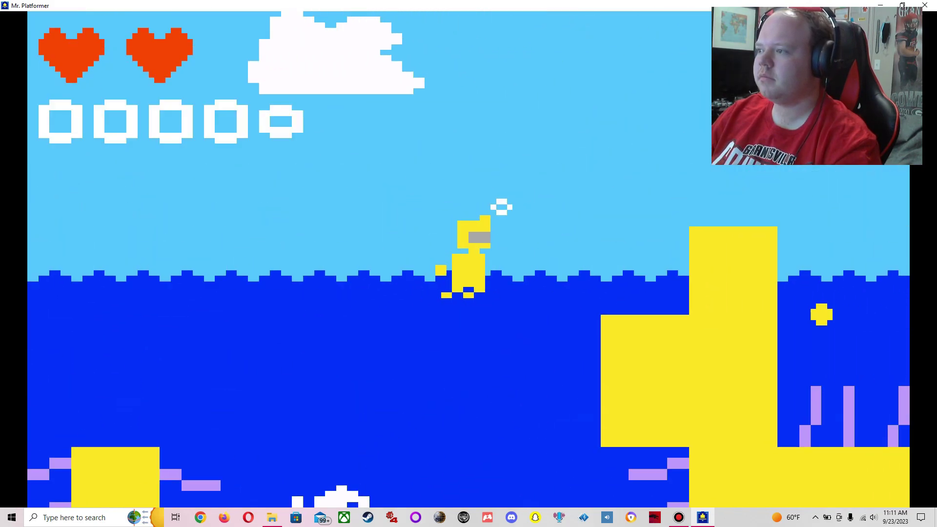
key(Up)
key(Right)
key(Down)
key(Right)
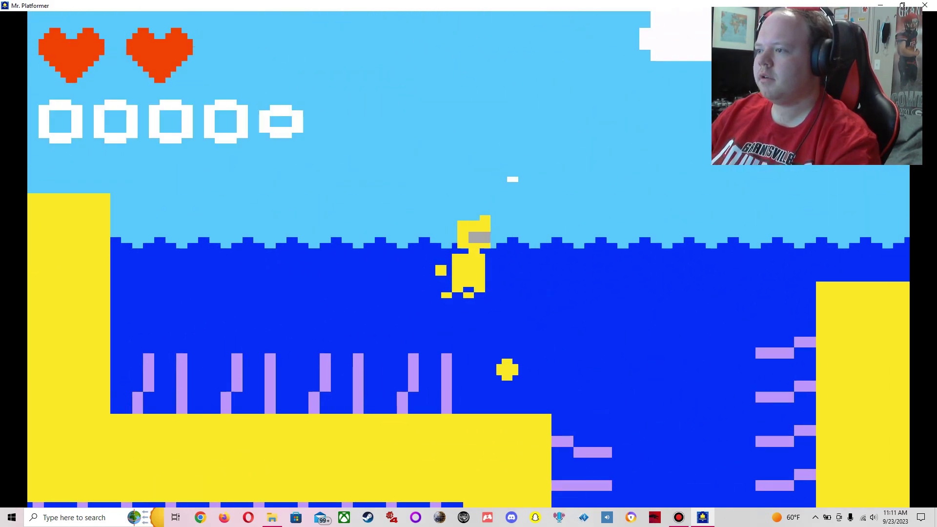
key(Right)
key(Right)
key(Right)
key(Up)
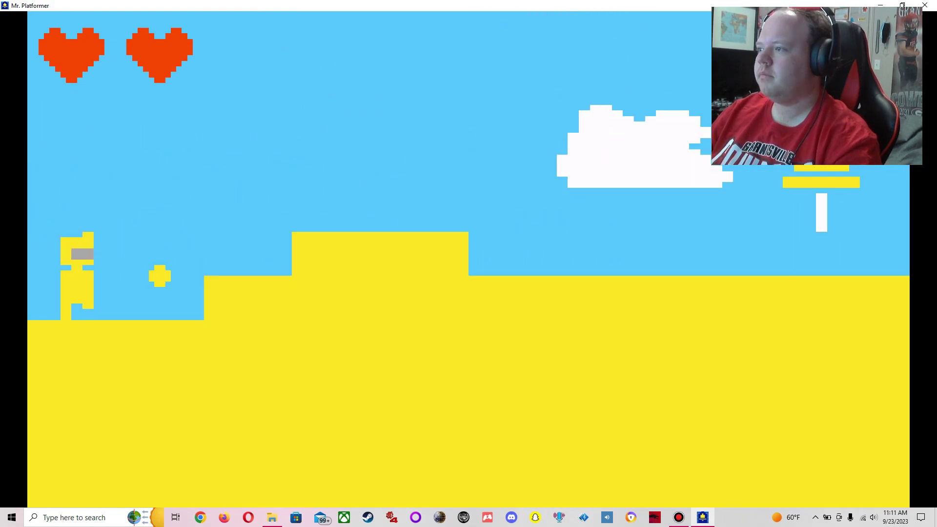
key(Right)
key(space)
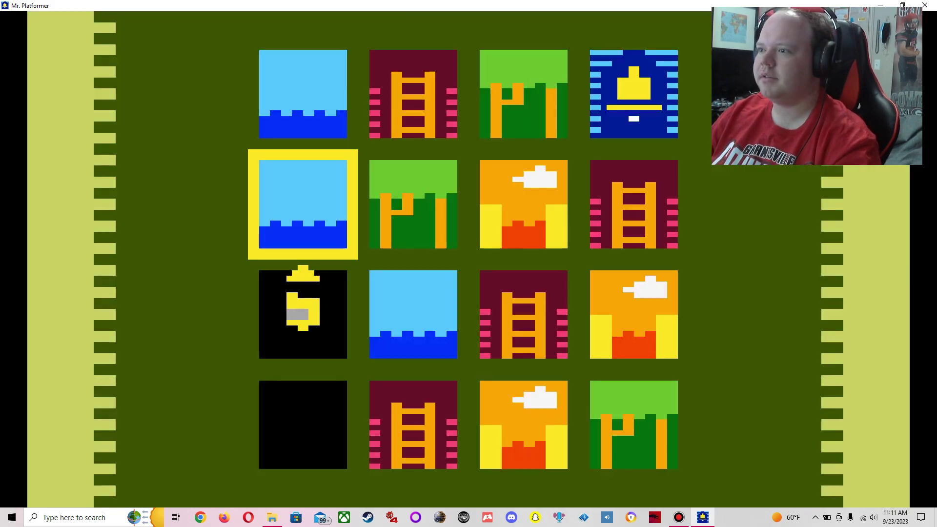
Start the highlighted second-row water level and dive into the underwater cave
key(Return)
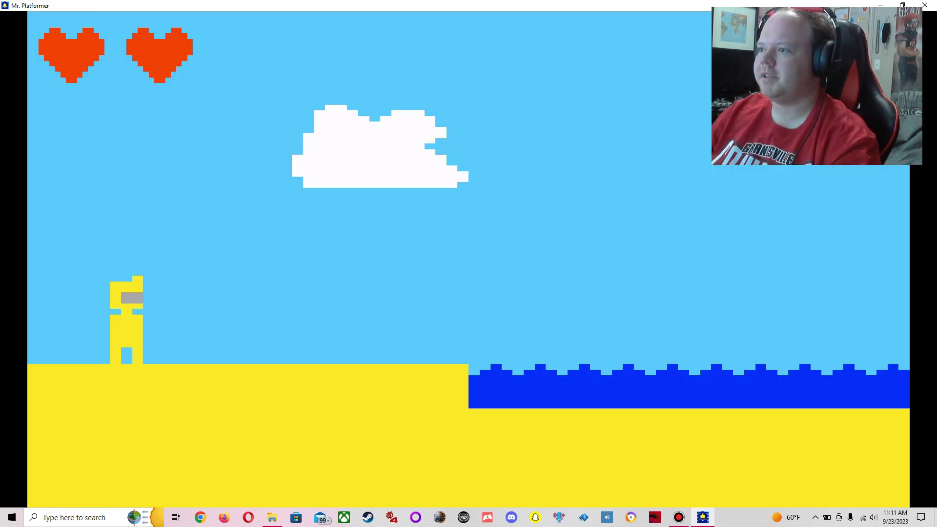
key(Right)
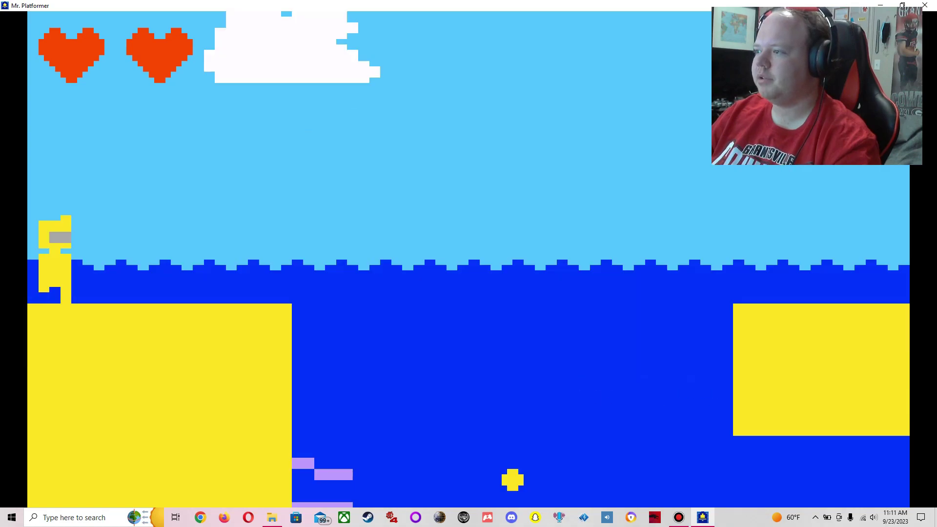
key(Right)
key(Up)
key(Down)
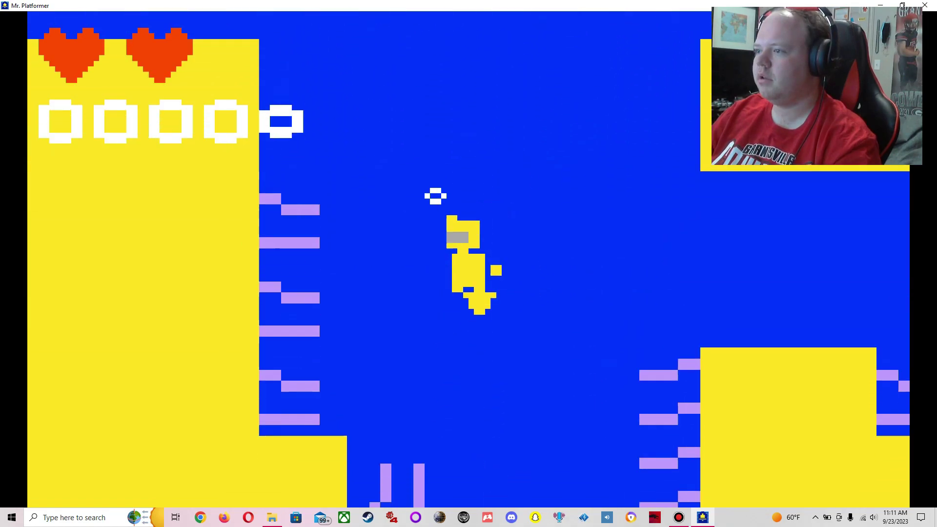
Climb the sand staircase, then drop into the water beside the block
key(Up)
key(Right)
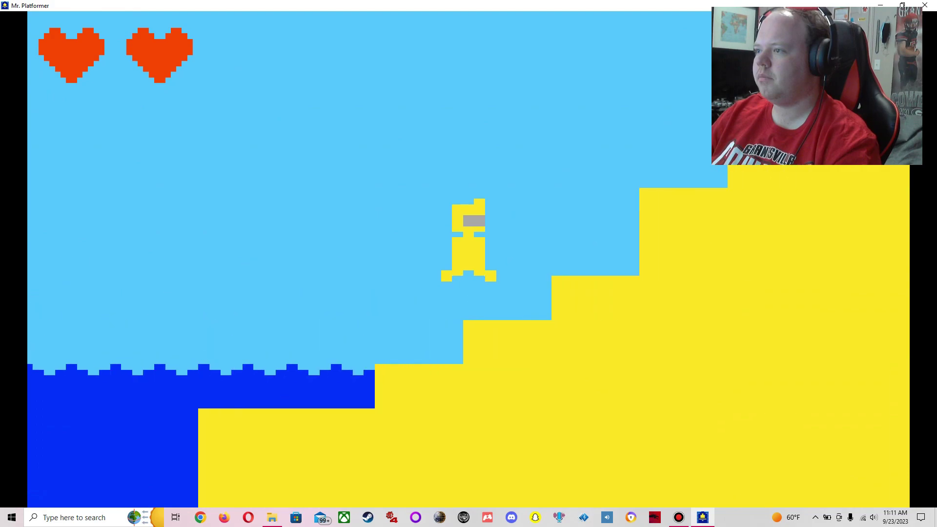
key(Up)
key(Left)
key(Down)
key(Right)
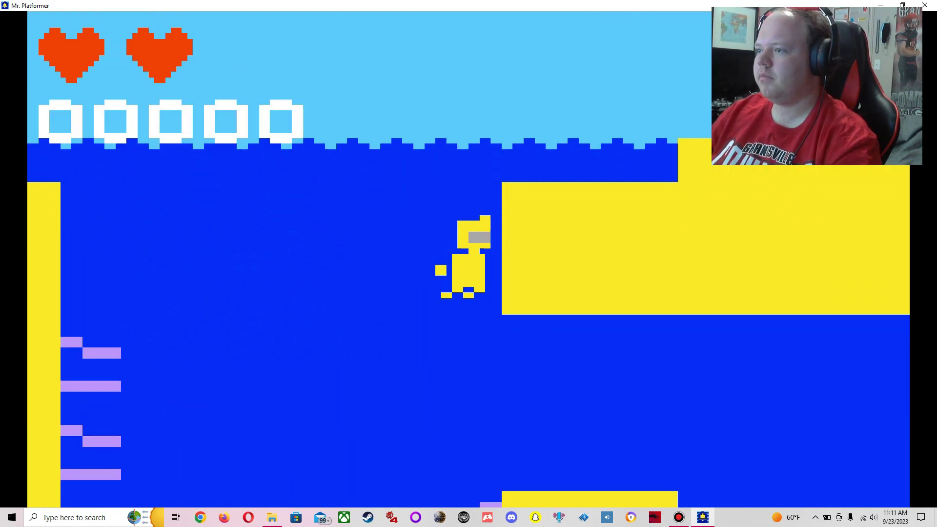
Swim down and left through the cave shaft, collecting the pickup
key(Down)
key(Right)
key(Down)
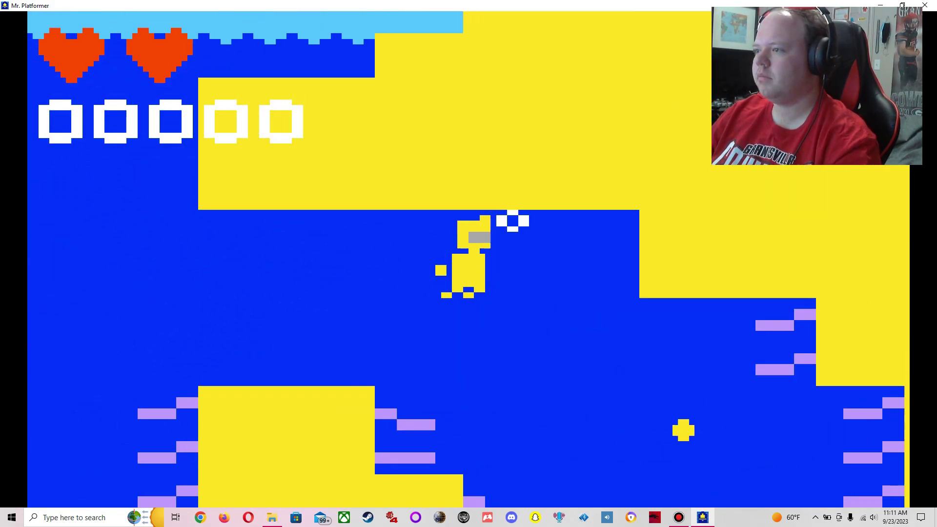
key(Down)
key(Left)
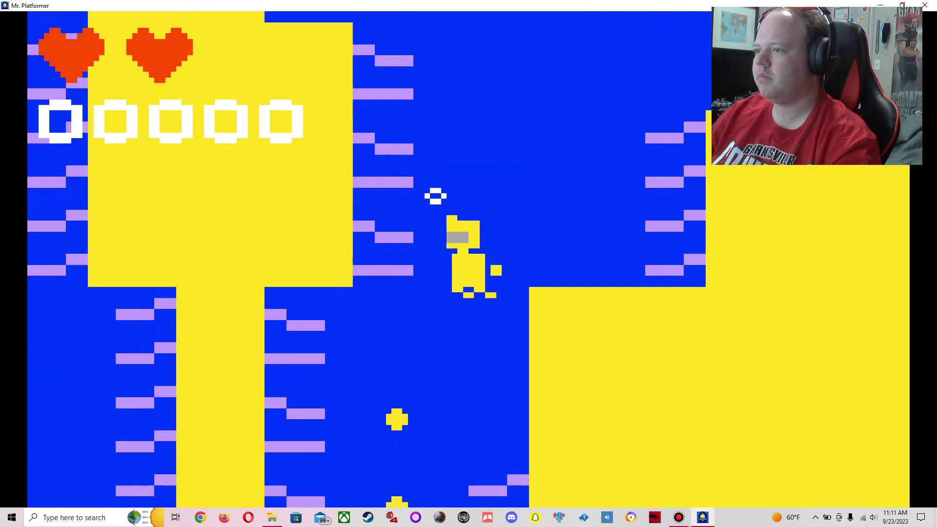
key(Down)
key(Down)
key(Down)
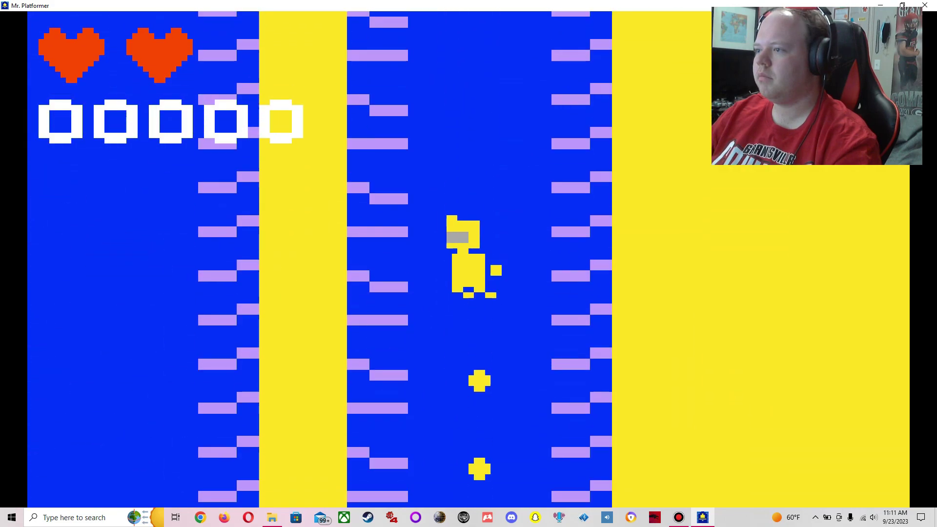
key(Down)
key(Down)
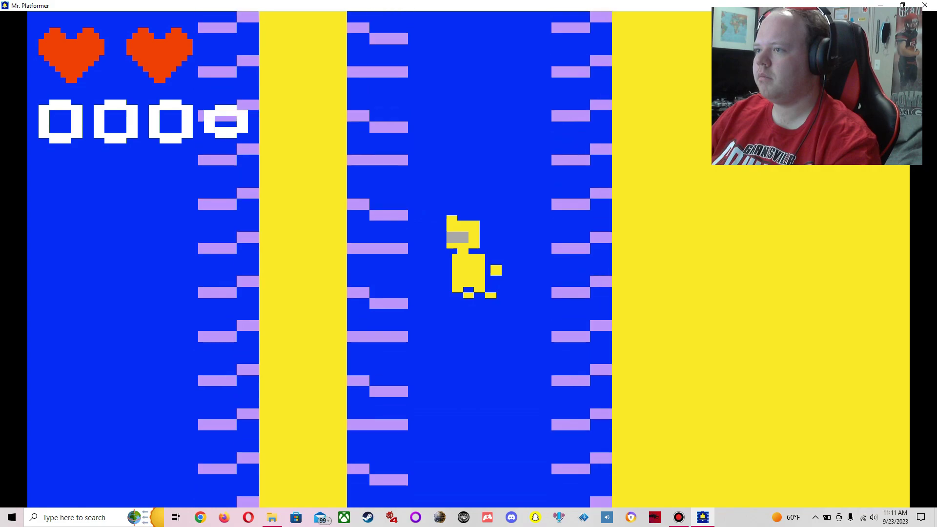
Reach the open cavern, surface for air, and dive back down the shaft
key(Down)
key(Down)
key(Down)
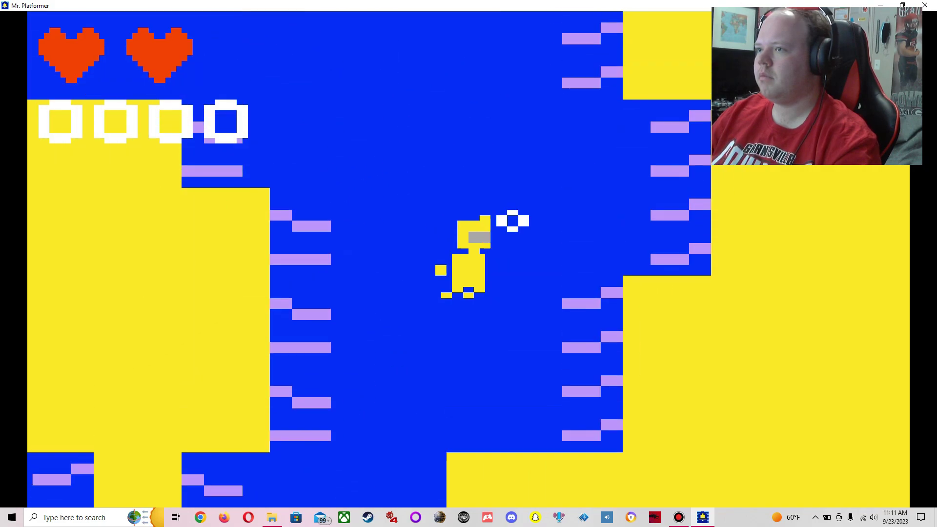
key(Down)
key(Up)
key(Up)
key(Up)
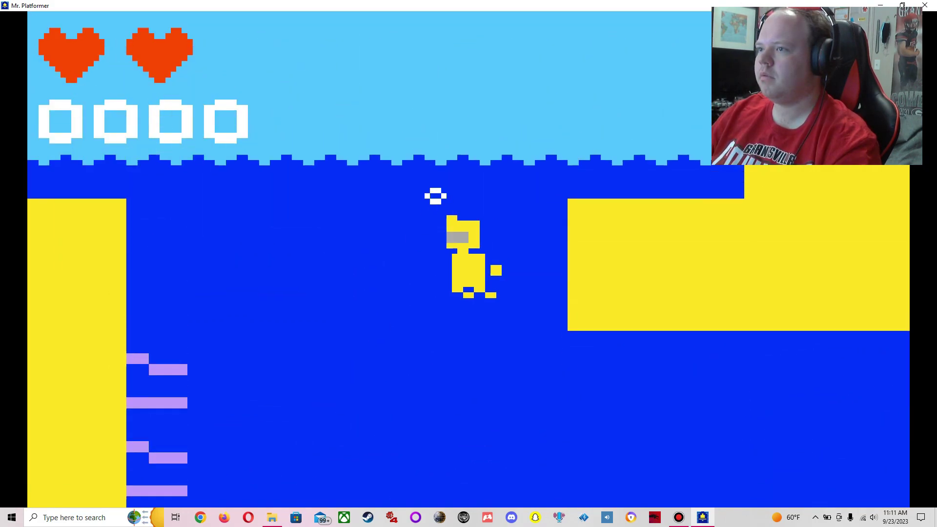
key(Up)
key(Down)
key(Down)
key(Down)
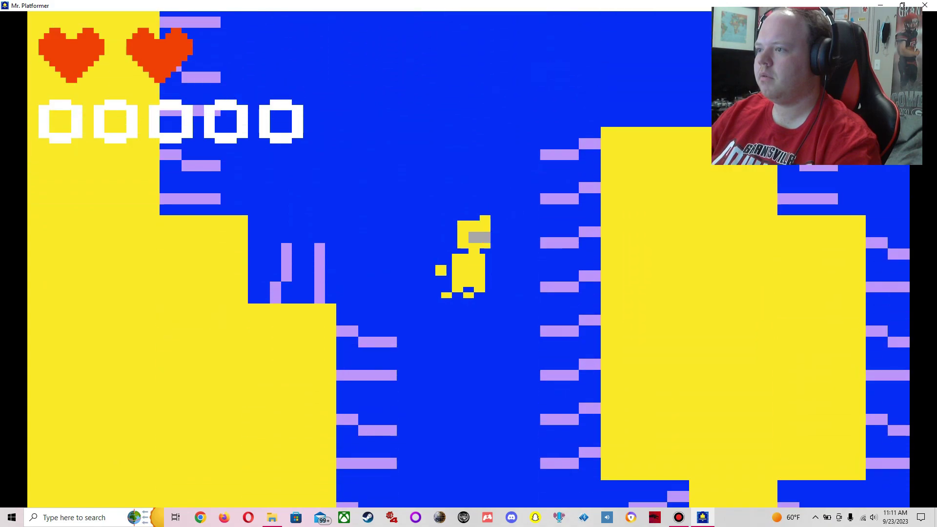
key(Down)
key(Down)
key(Down)
key(Down)
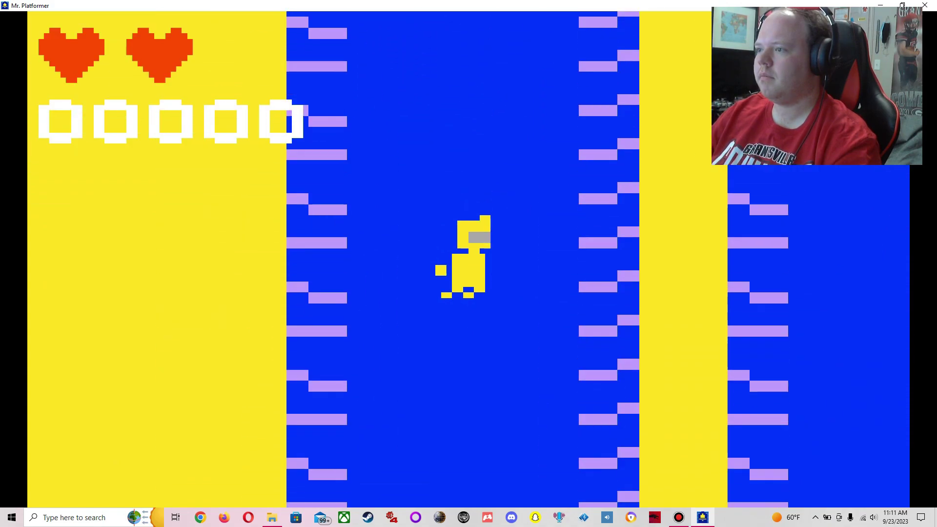
key(Down)
key(Down)
key(Down)
Swim right and up through the tunnel into the corridor of coins
key(Right)
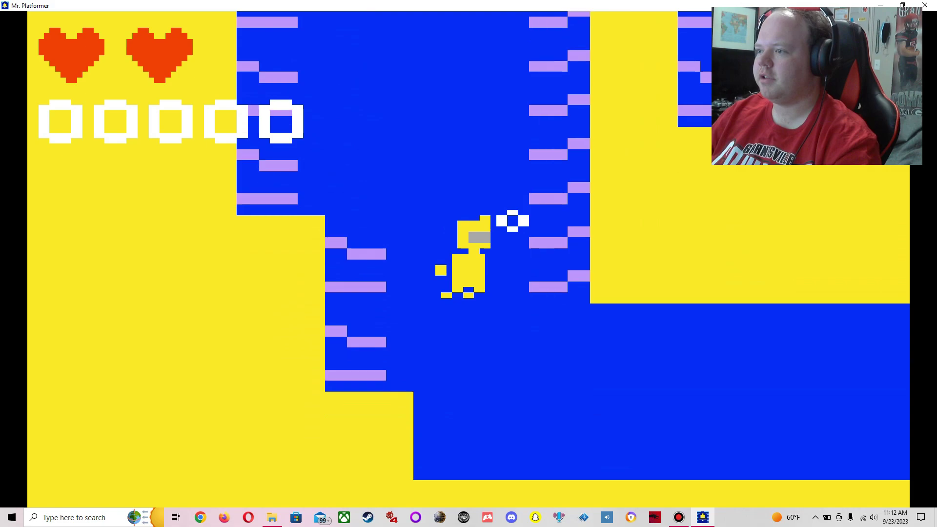
key(Right)
key(Right)
key(Right)
key(Up)
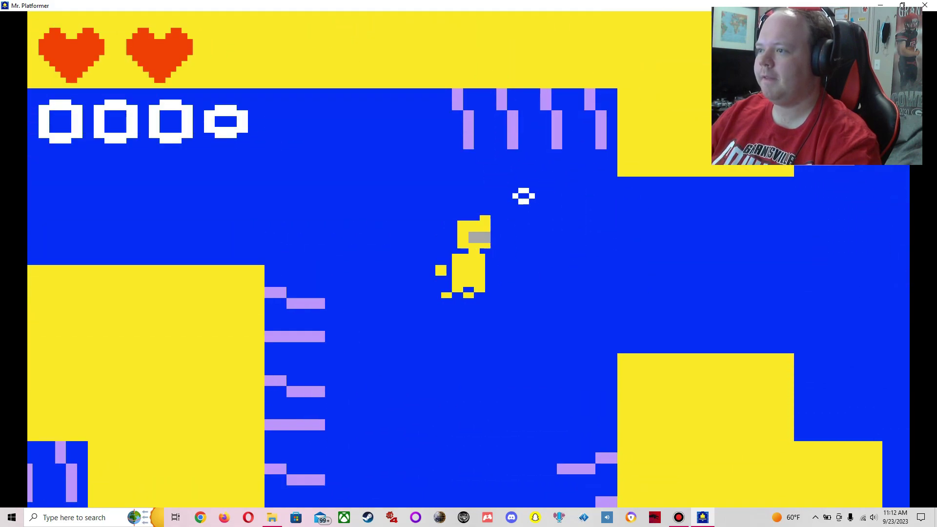
key(Up)
key(Up)
key(Right)
key(Up)
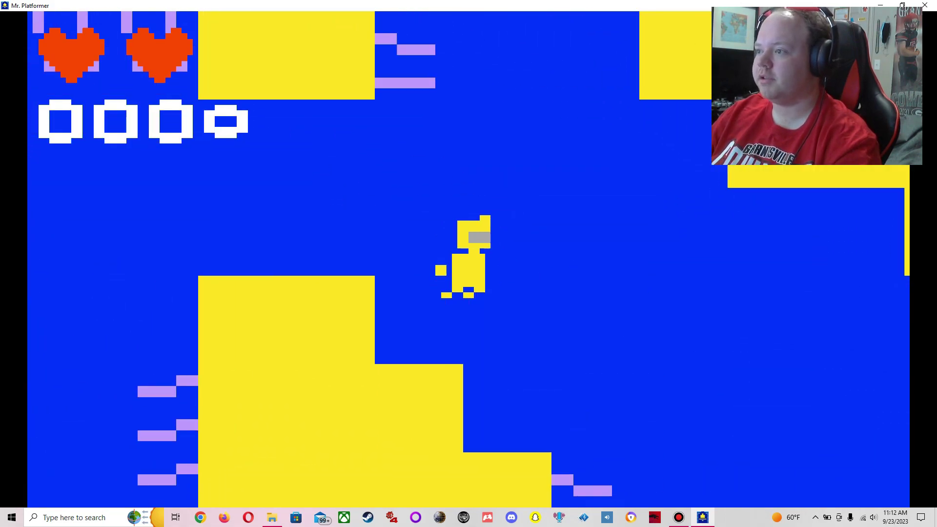
key(Right)
key(Up)
key(Up)
key(Right)
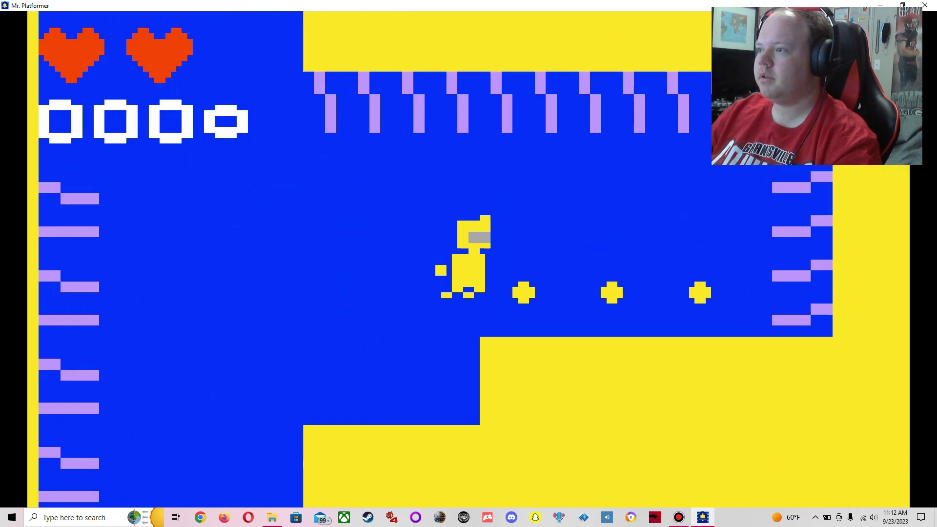
key(Right)
key(Right)
key(Right)
key(Right)
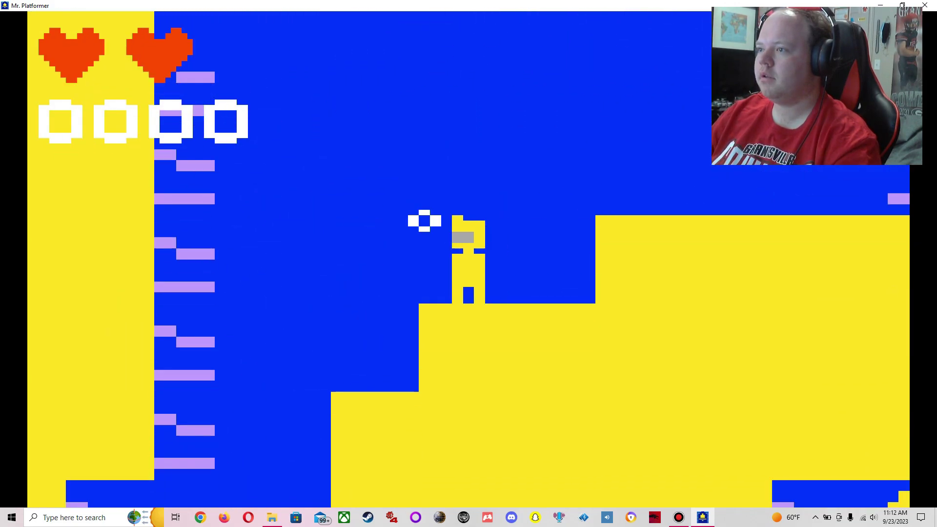
Collect the coins, swim up the shaft, and cross the sand platforms to the bell area
key(Up)
key(Up)
key(Up)
key(Left)
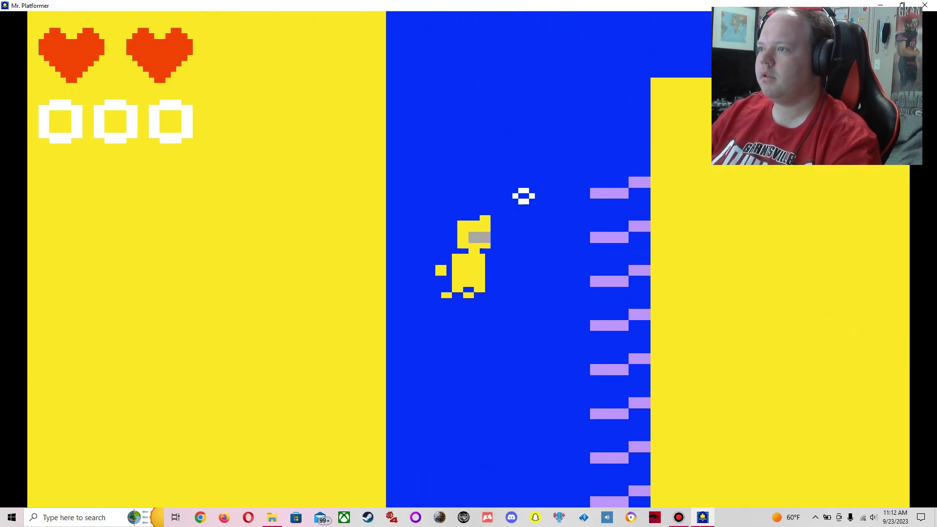
key(Up)
key(Up)
key(Up)
key(Up)
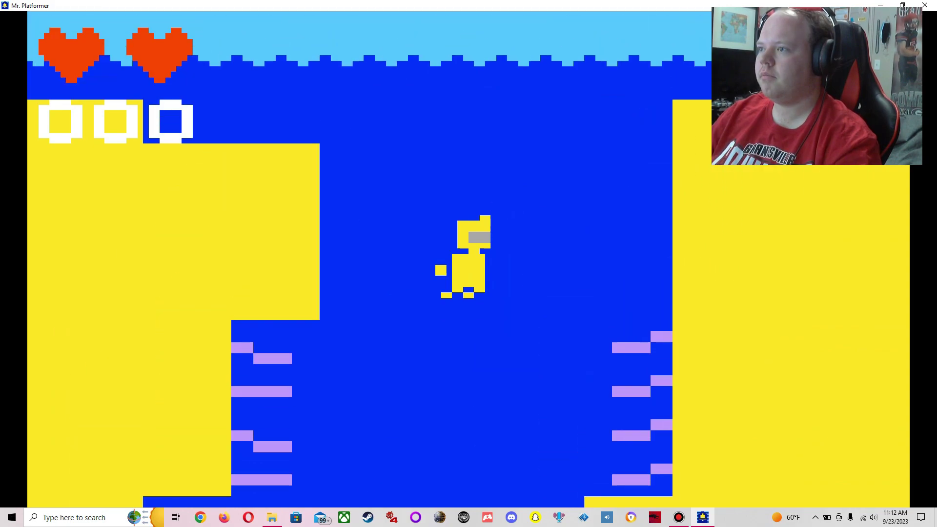
key(Up)
key(Up)
key(Right)
key(Right)
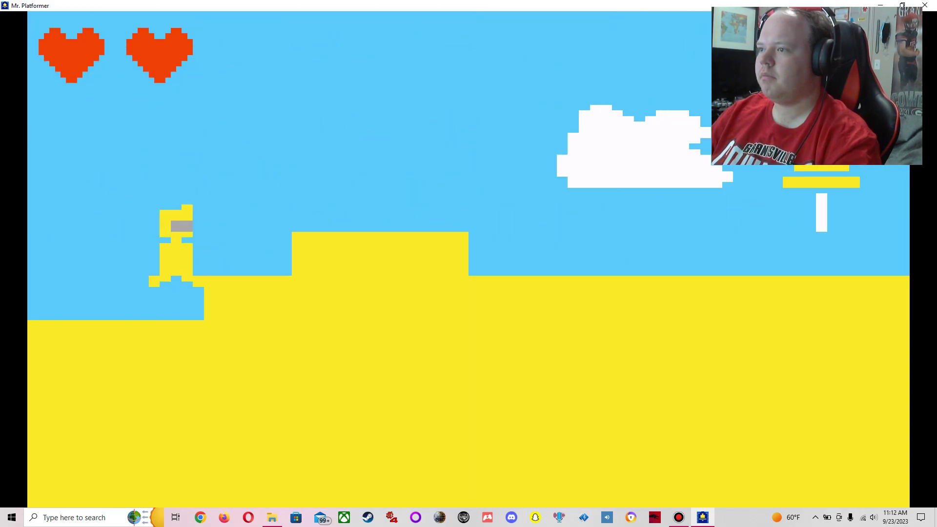
key(Right)
key(Up)
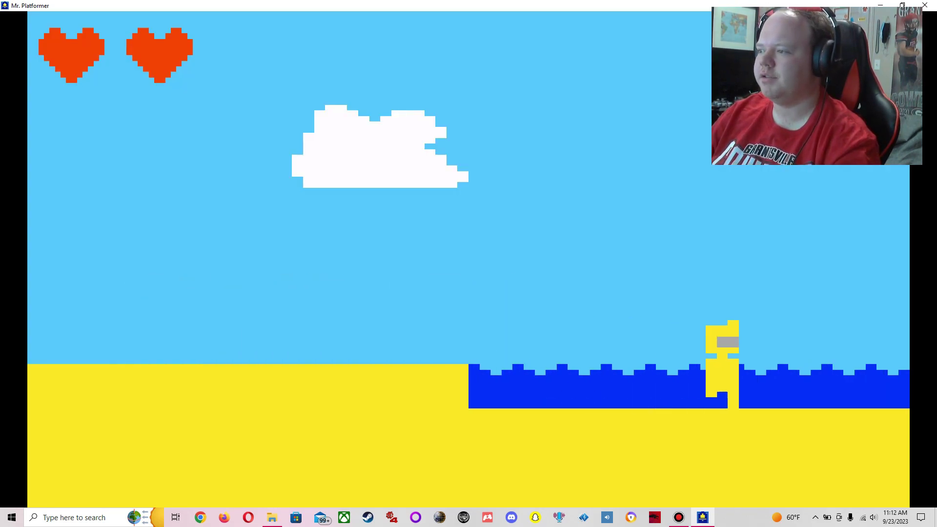
Jump onto the middle pillar, enter the water, surface, and dive again
key(Right)
key(Right)
key(Up)
key(Right)
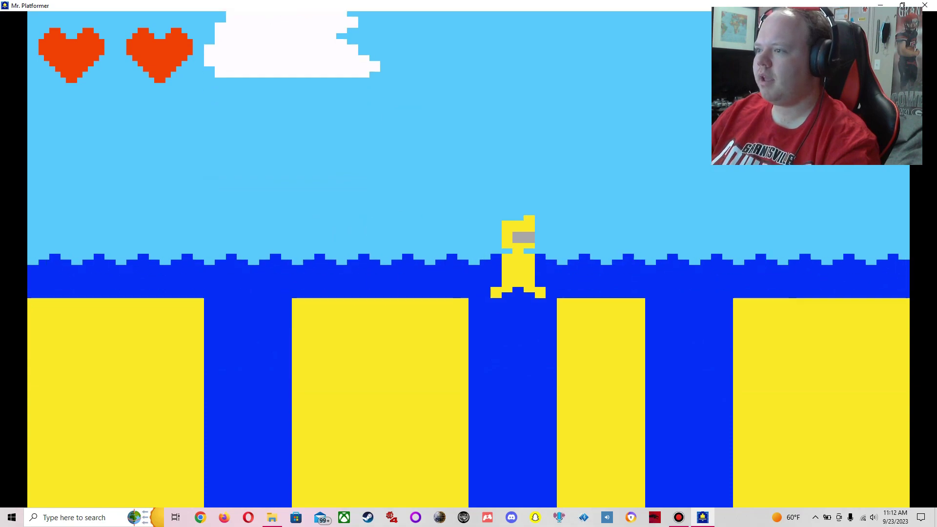
key(Down)
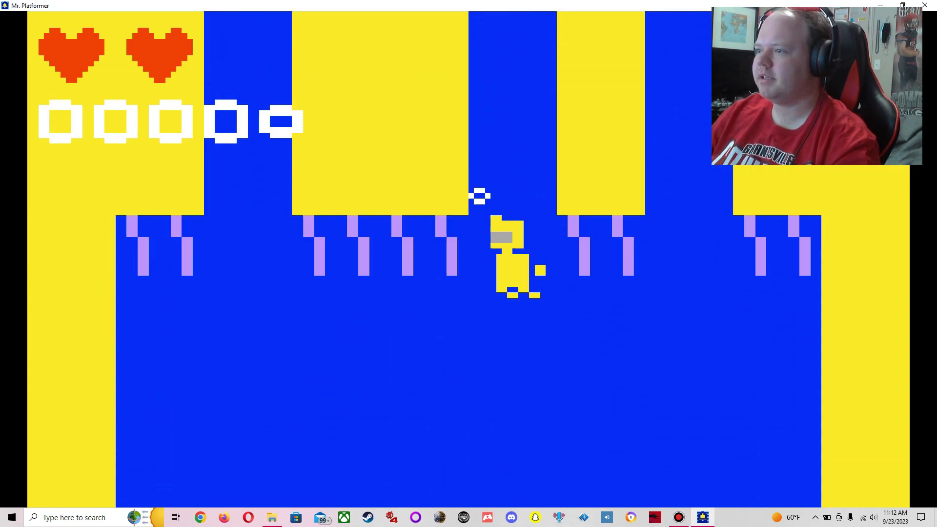
key(Up)
key(Left)
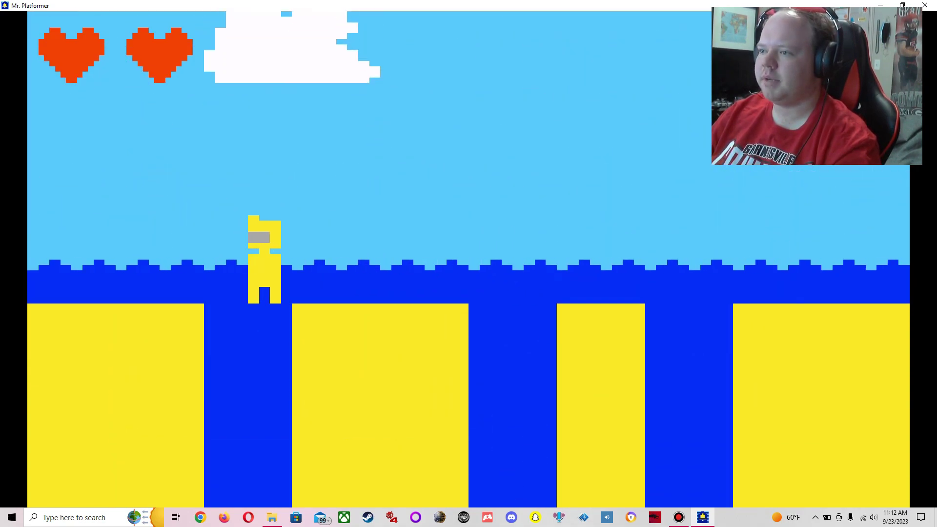
key(Down)
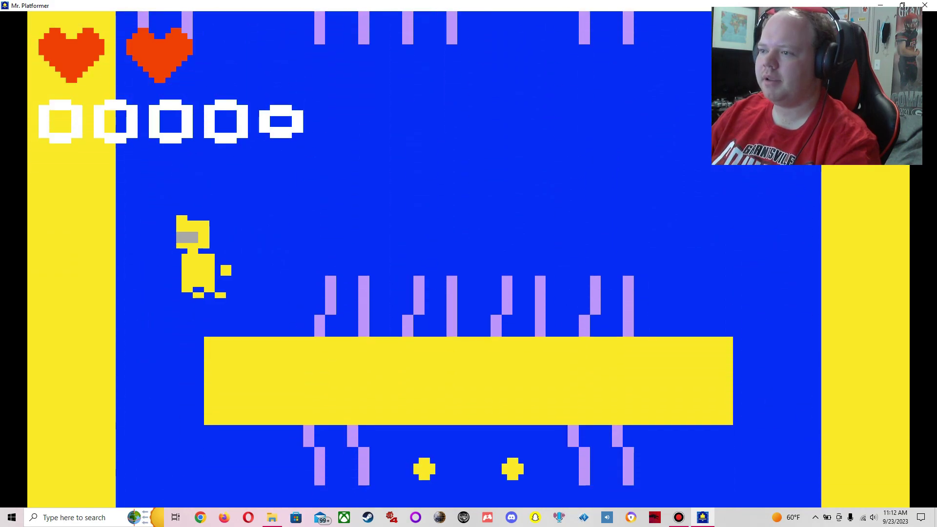
Swim beneath the yellow platform and descend past the yellow block
key(Down)
key(Right)
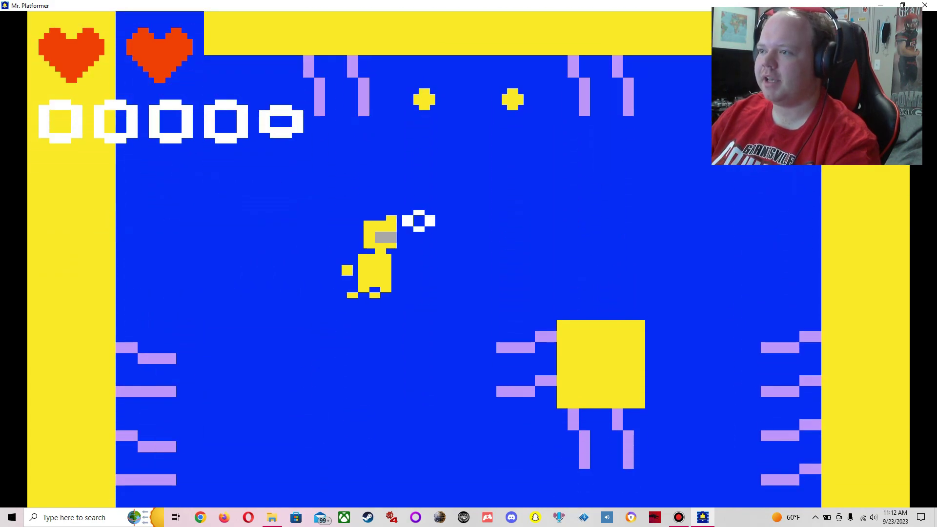
key(Up)
key(Right)
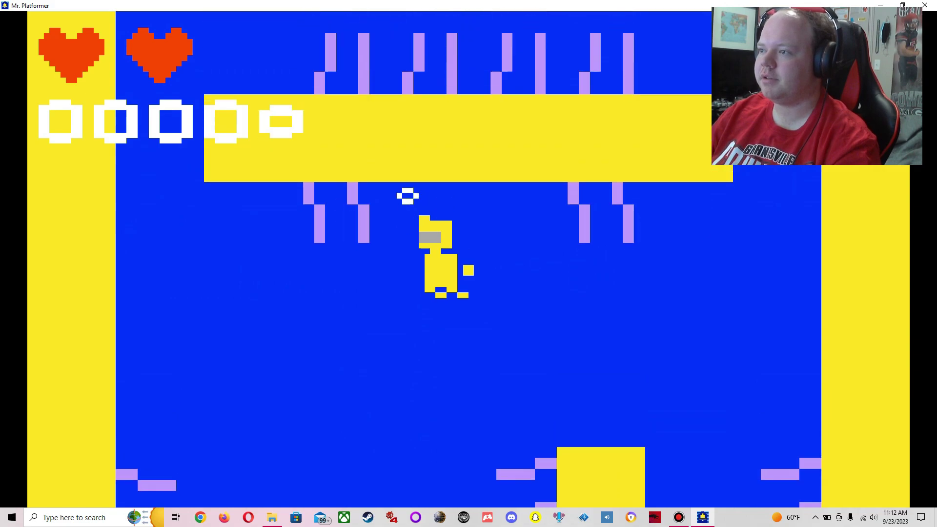
key(Down)
key(Left)
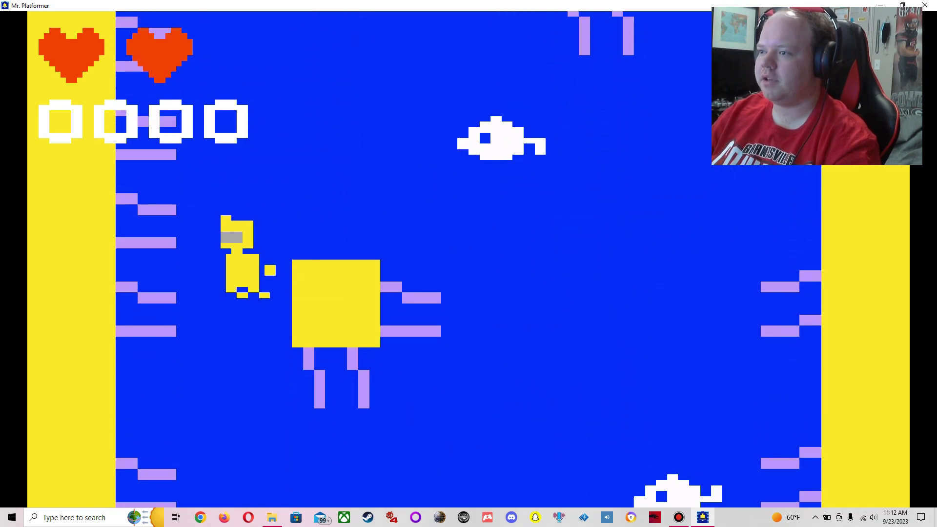
key(Down)
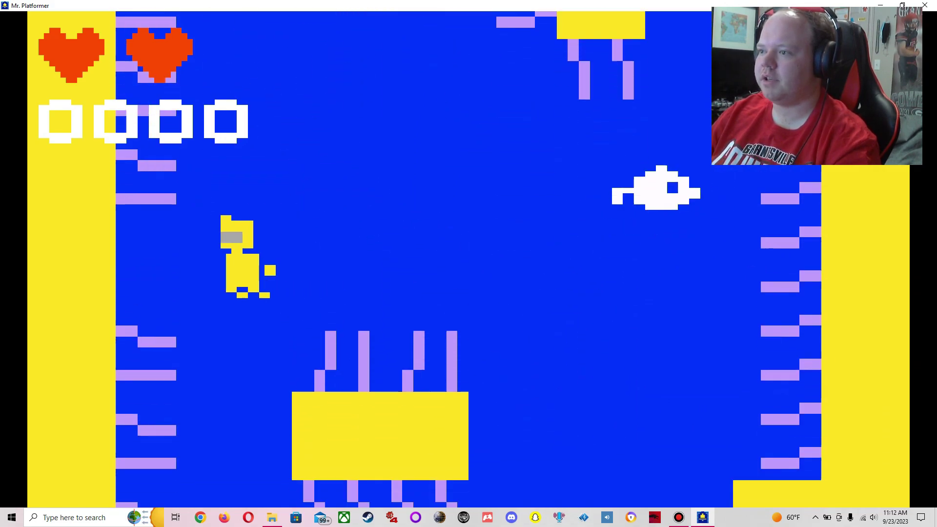
key(Down)
Dodge the fish, descend between the yellow pillars, and swim up out of the water
key(Up)
key(Left)
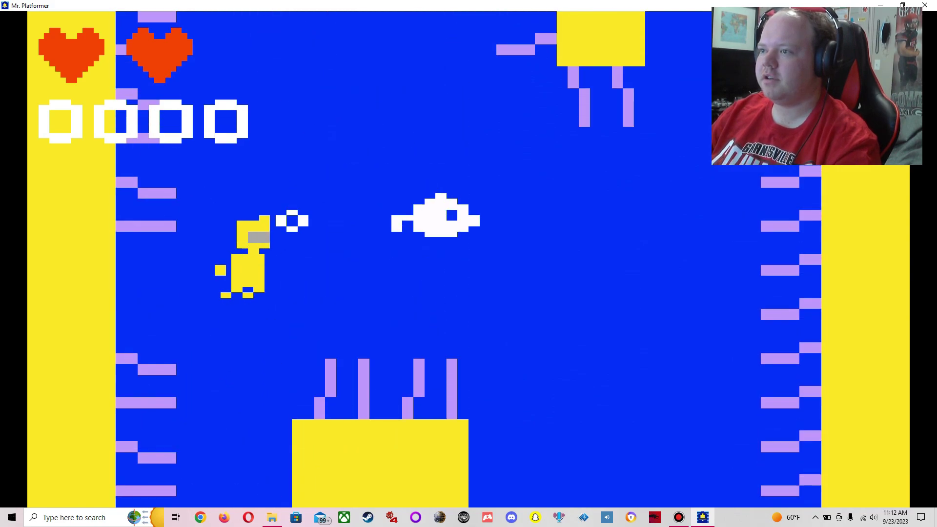
key(Down)
key(Left)
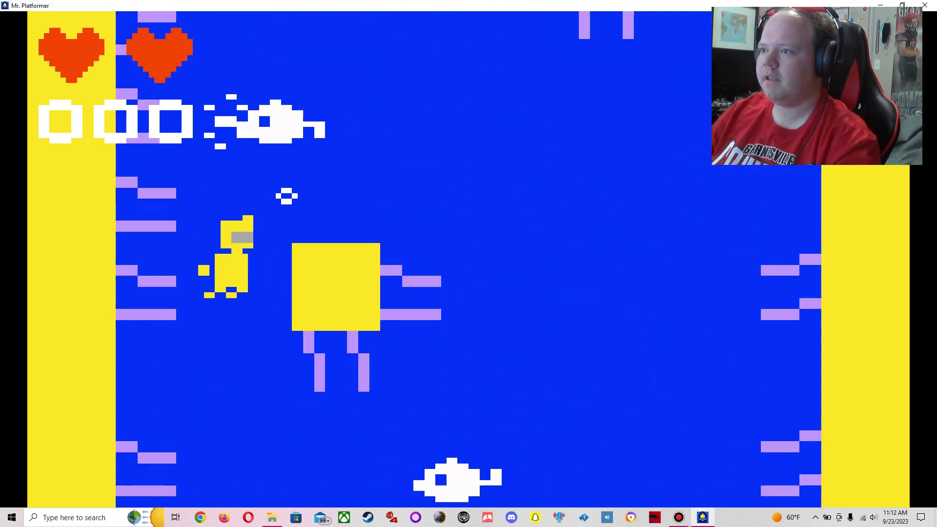
key(Down)
key(Left)
key(Right)
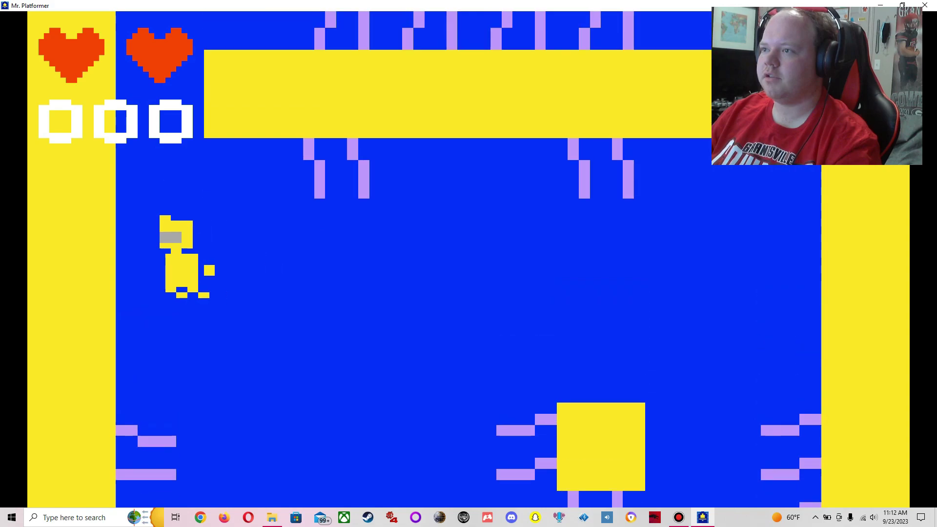
key(Down)
key(Right)
key(Left)
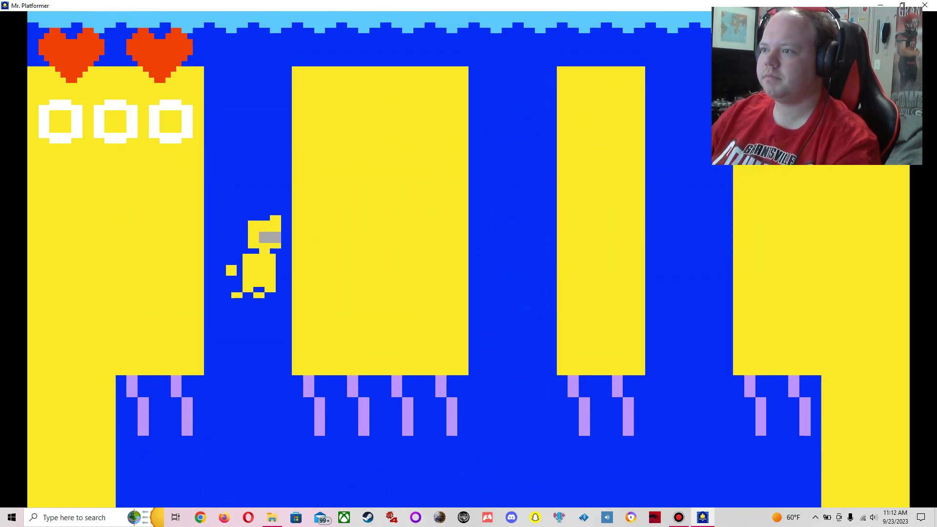
key(Up)
Collect the coins in the next room, then drop into the vertical underwater shaft
key(Right)
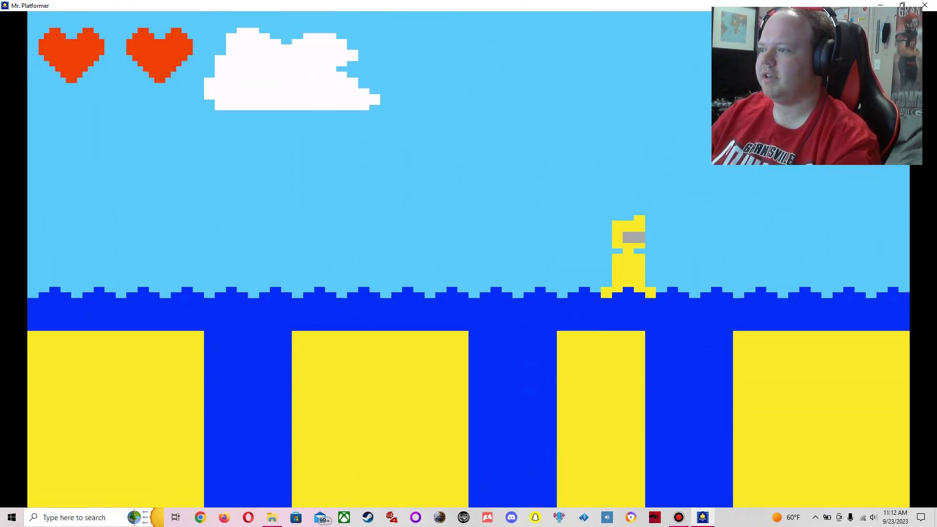
key(Right)
key(Right)
key(Down)
key(Right)
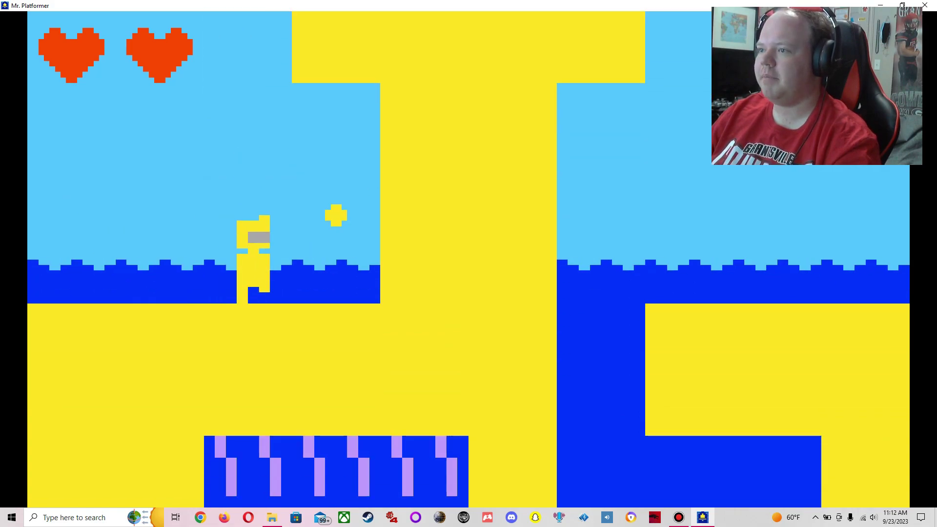
key(Left)
key(Left)
key(Left)
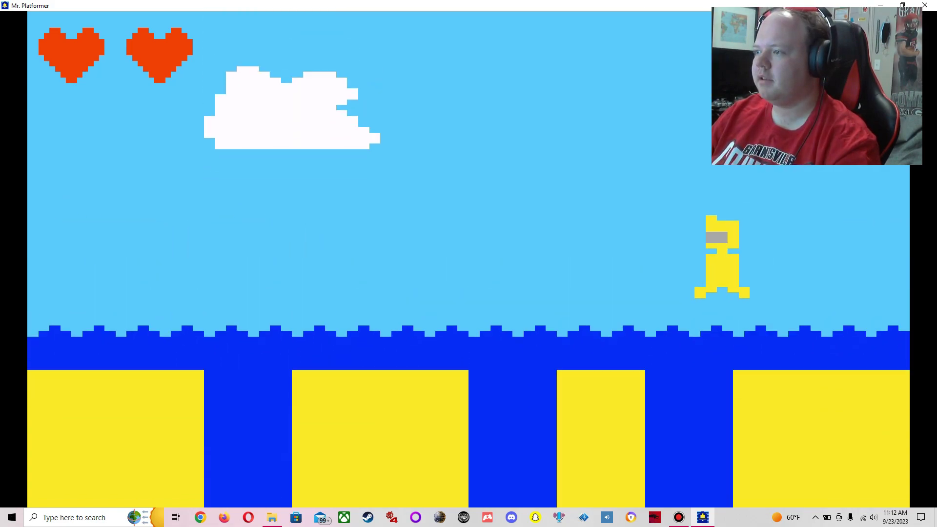
key(Down)
Swim down the shaft past the platforms and fish to the seabed
key(Down)
key(Down)
key(Down)
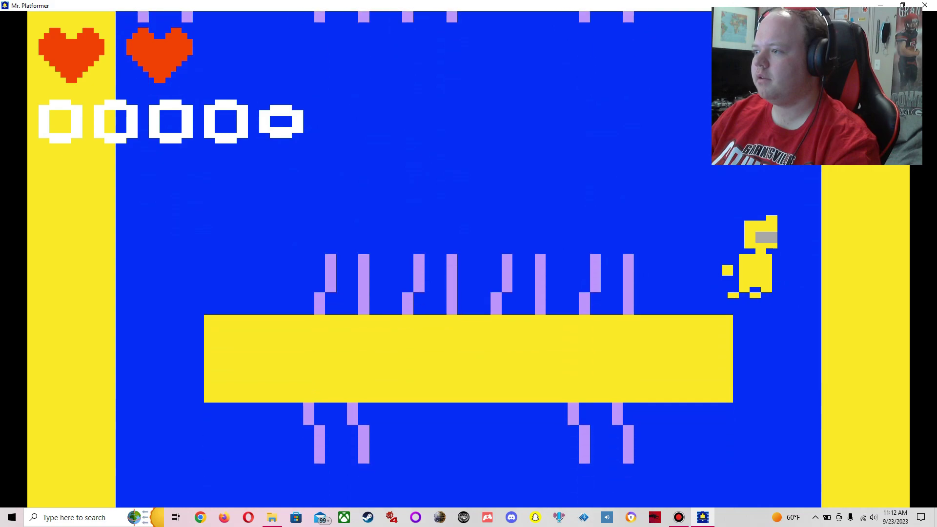
key(Down)
key(Down)
key(Down)
key(Left)
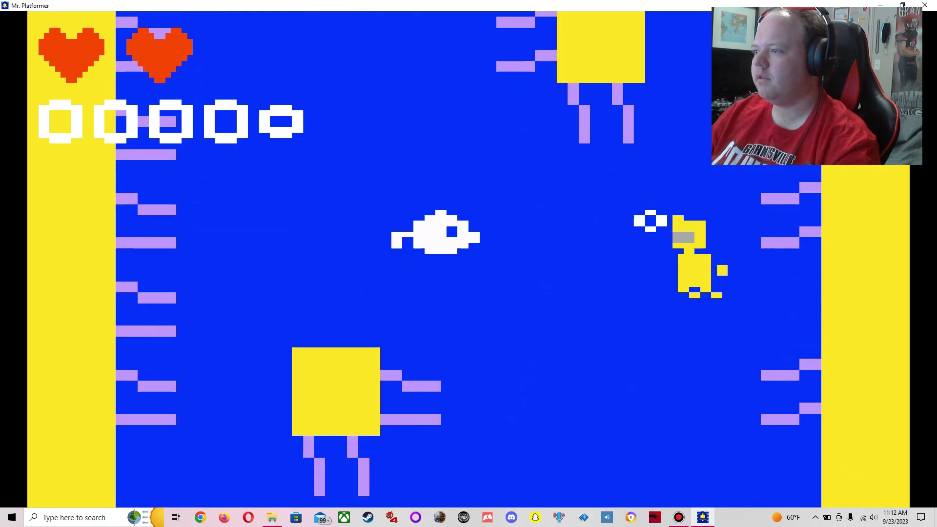
key(Down)
key(Up)
key(Left)
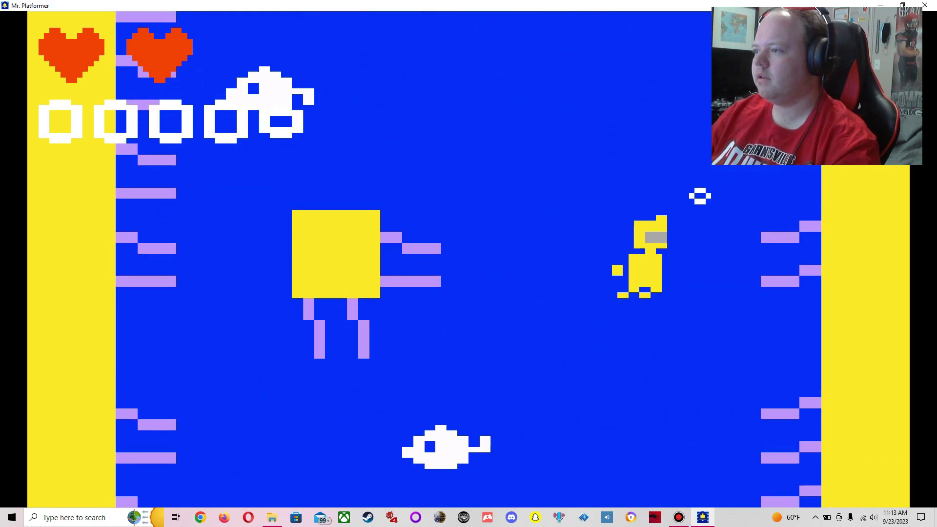
key(Right)
key(Up)
key(Right)
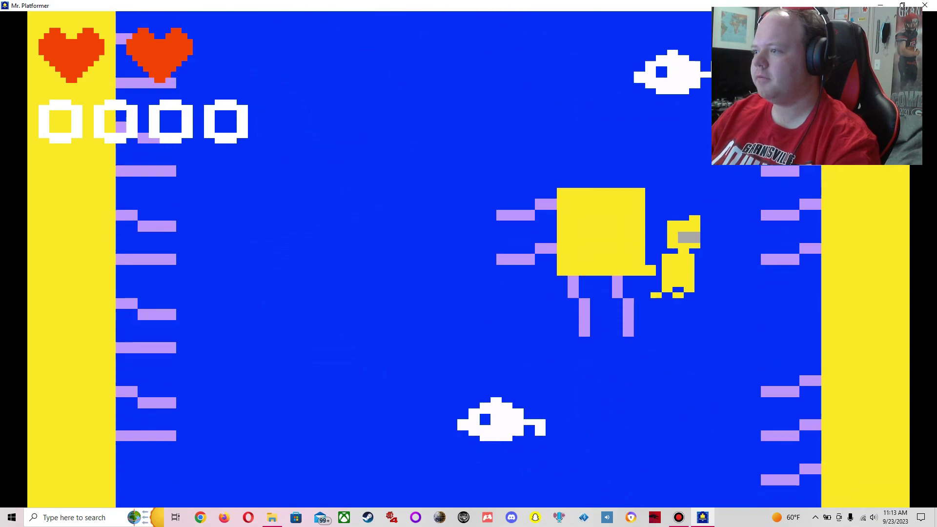
key(Down)
key(Down)
key(Down)
key(Right)
key(Right)
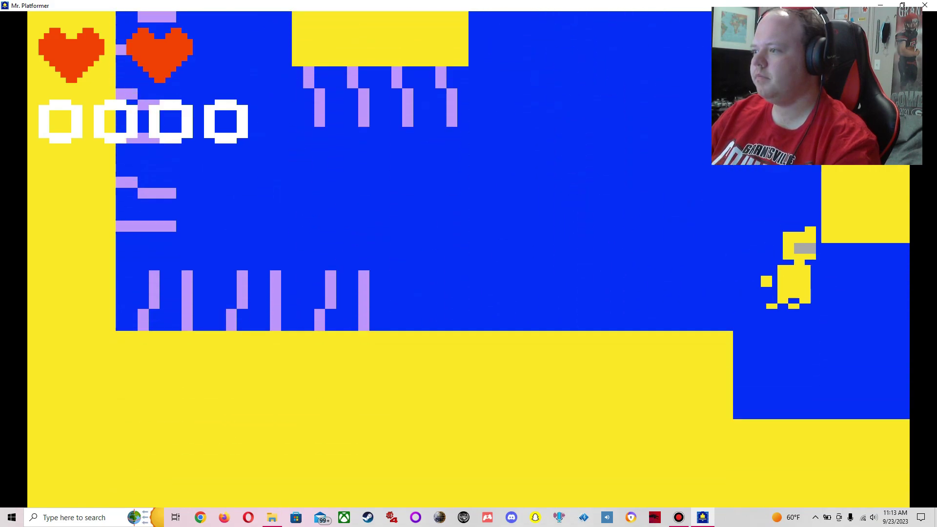
key(Right)
Rise away from the fish toward the yellow platforms and coins
key(Up)
key(Up)
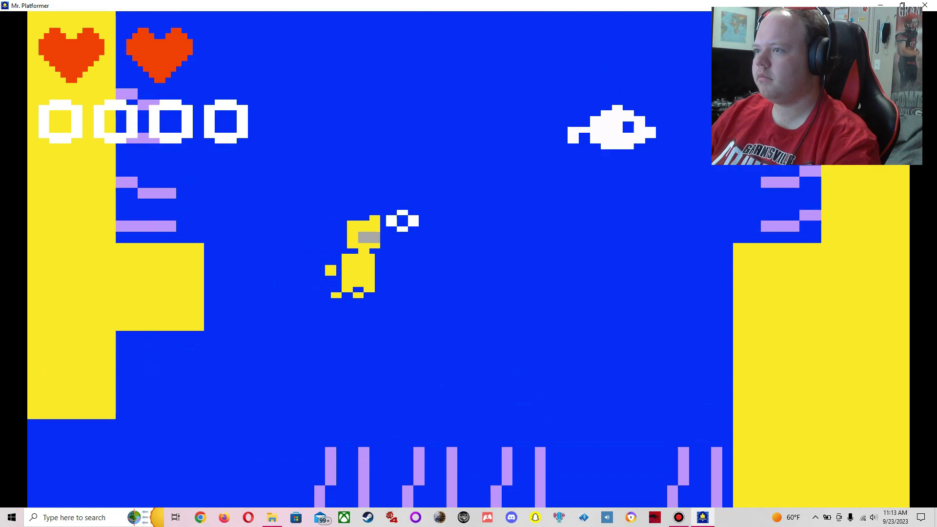
key(Up)
key(Right)
key(Right)
key(Left)
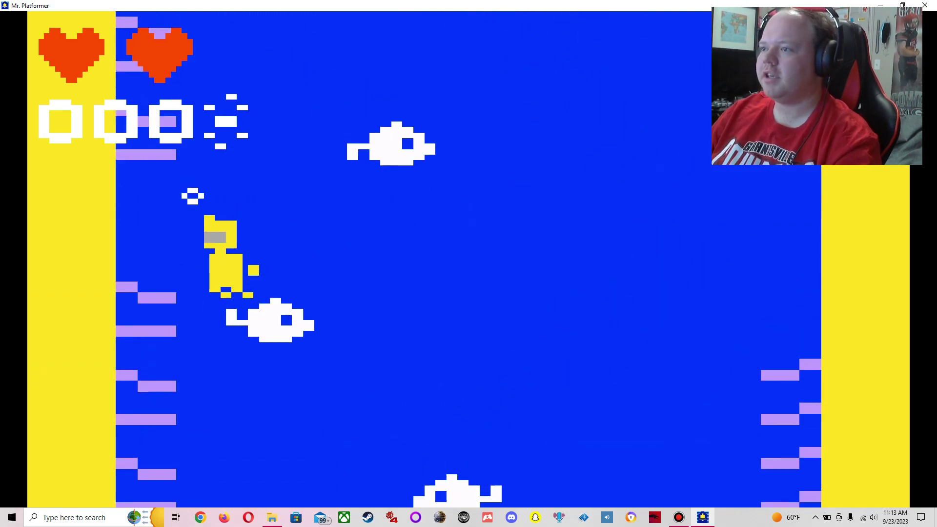
key(Right)
key(Left)
key(Up)
key(Up)
key(Left)
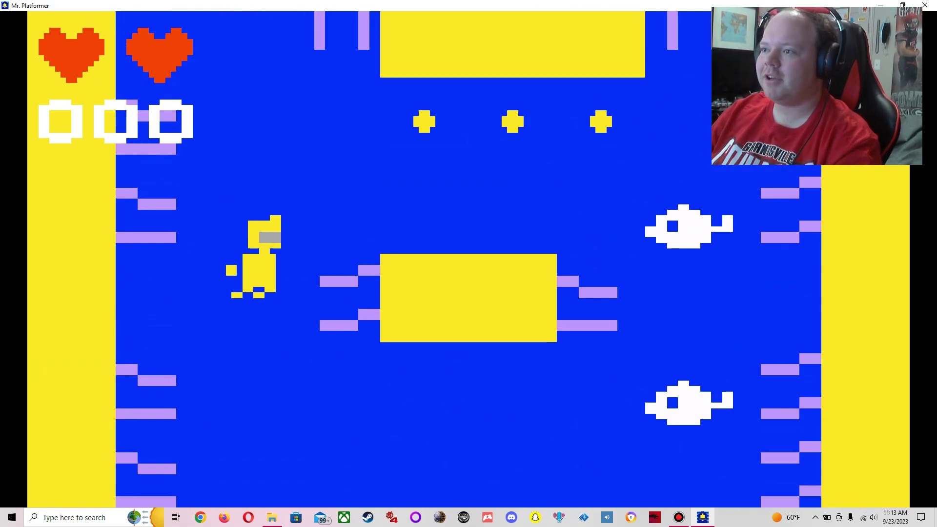
key(Up)
Swim through the narrow passage, grab the surface coin, and climb onto the yellow ledge
key(Up)
key(Up)
key(Up)
key(Right)
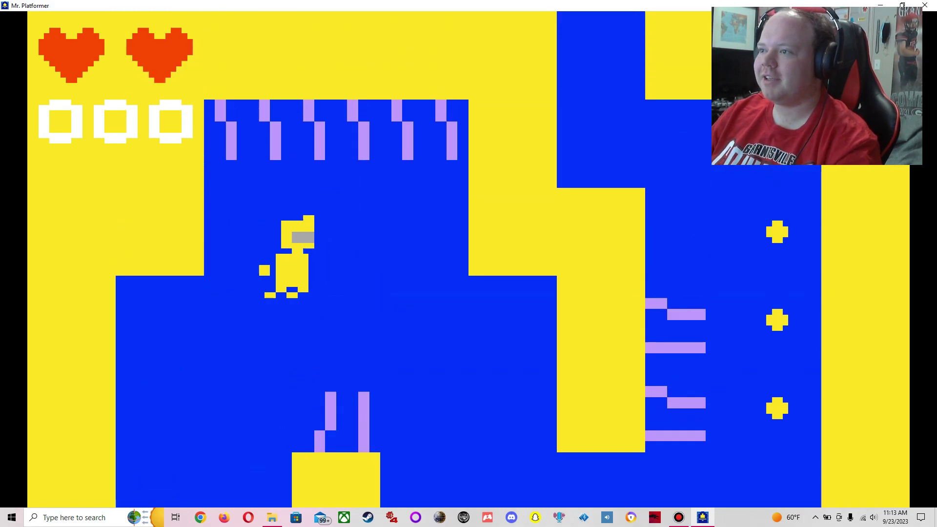
key(Right)
key(Right)
key(Right)
key(Up)
key(Right)
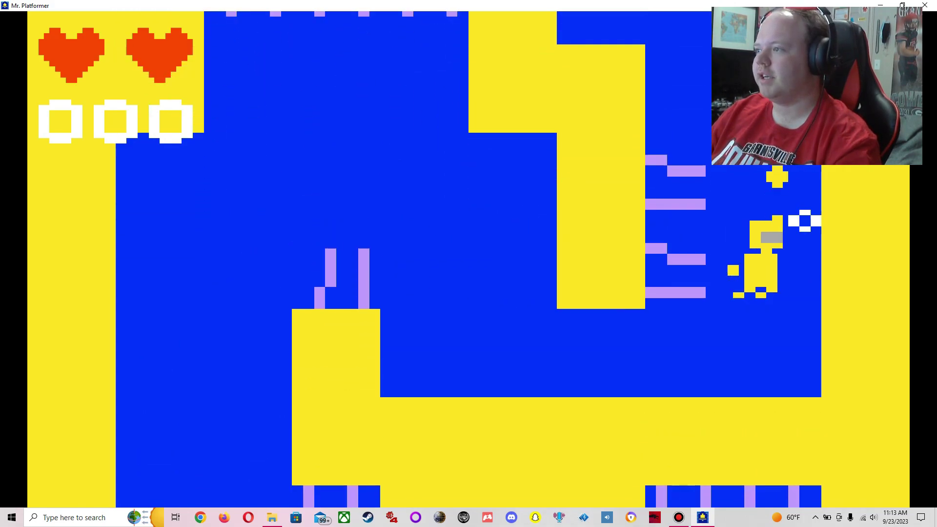
key(Up)
key(Up)
key(Up)
key(Up)
key(Right)
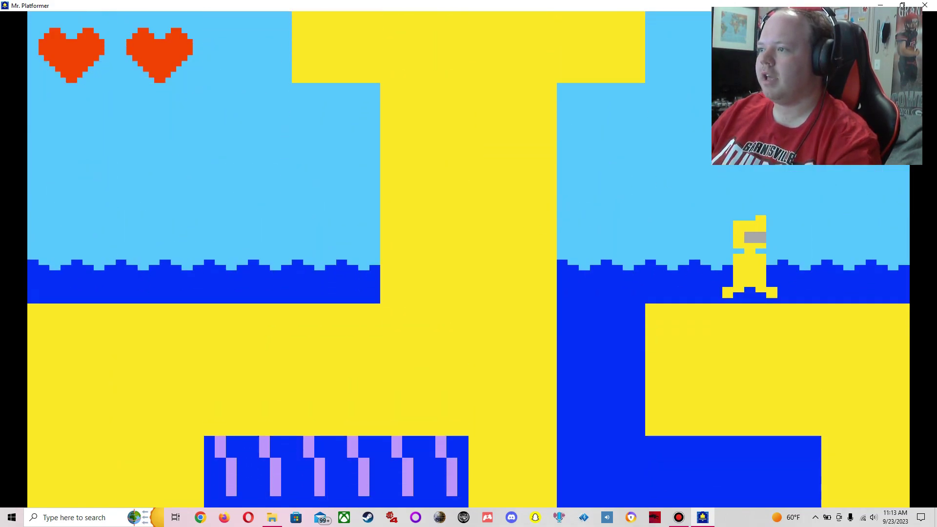
key(Right)
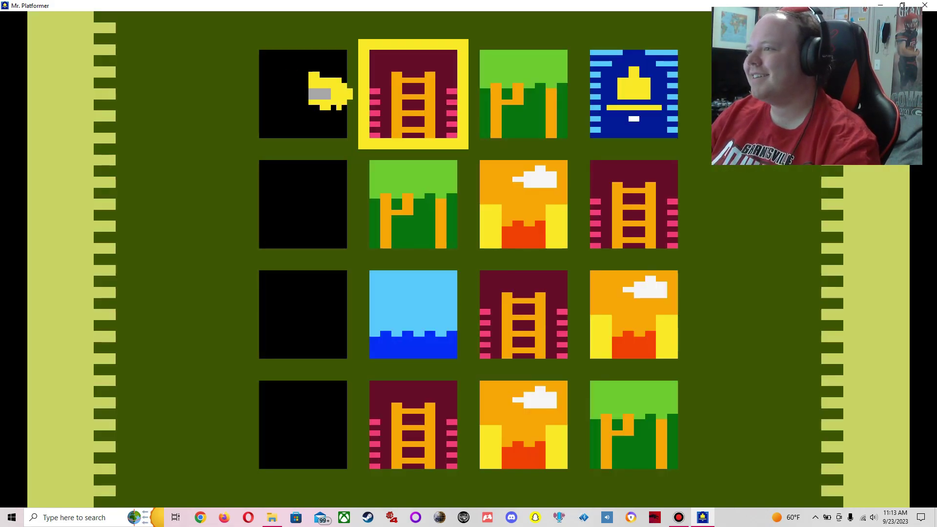
Enter the pink brick ladder level from the overworld map
key(Return)
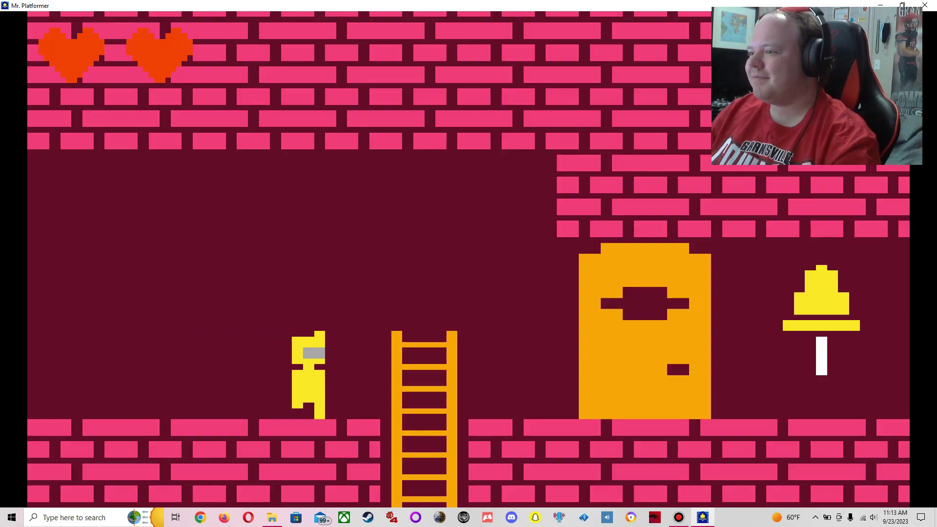
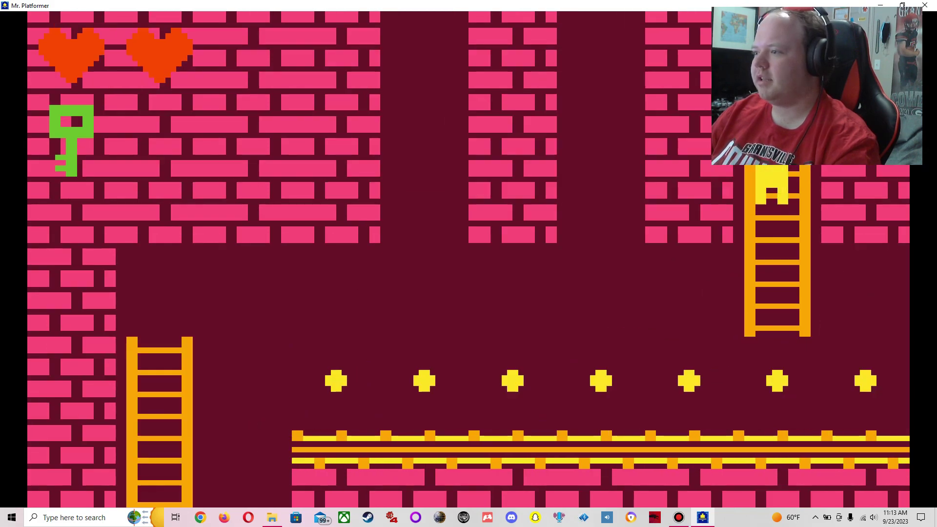
Descend the ladders, collecting the row of coins on the way down
key(Down)
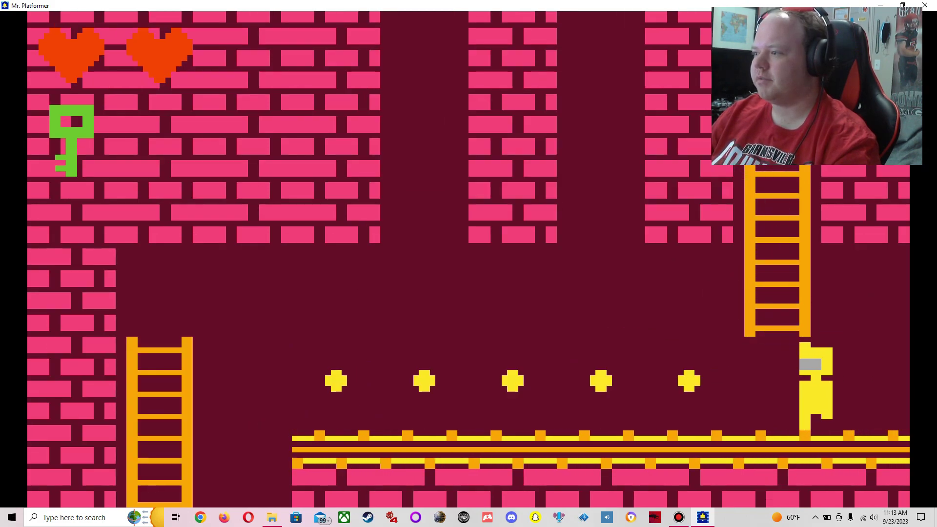
key(Left)
key(Left)
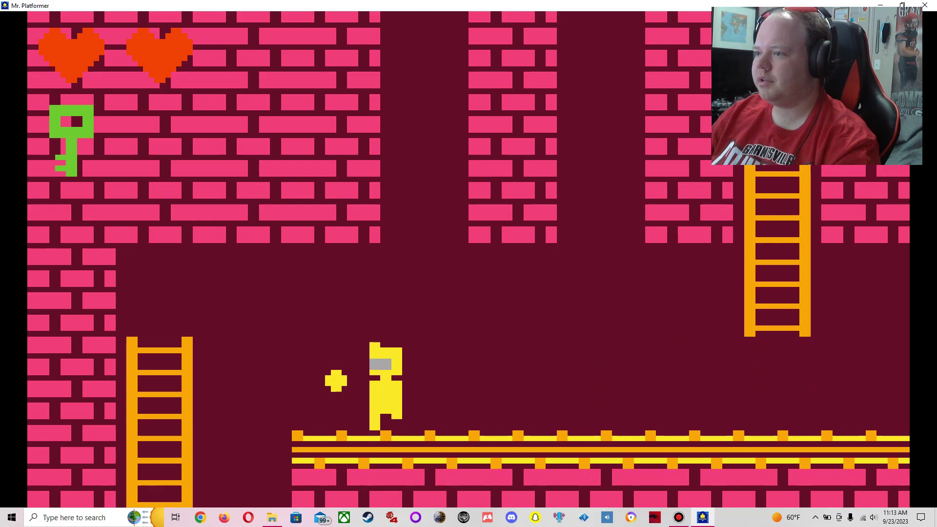
key(Down)
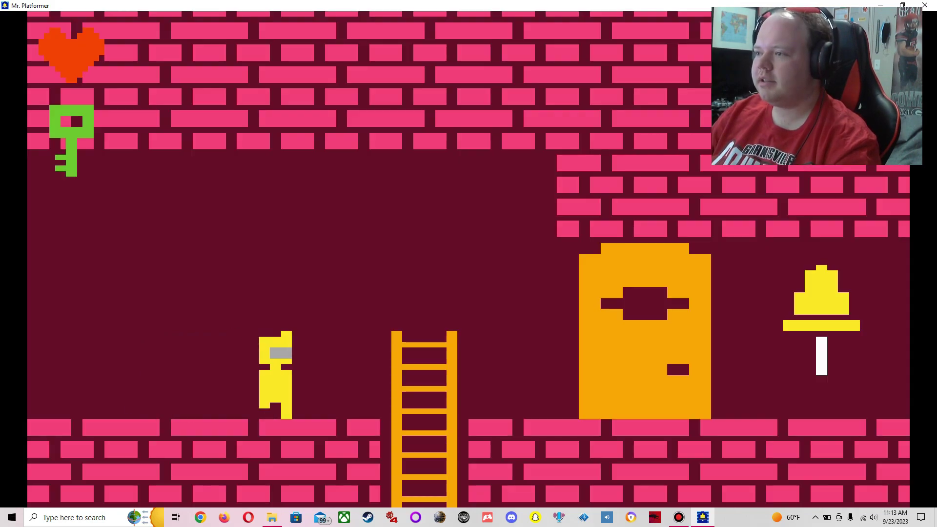
key(Down)
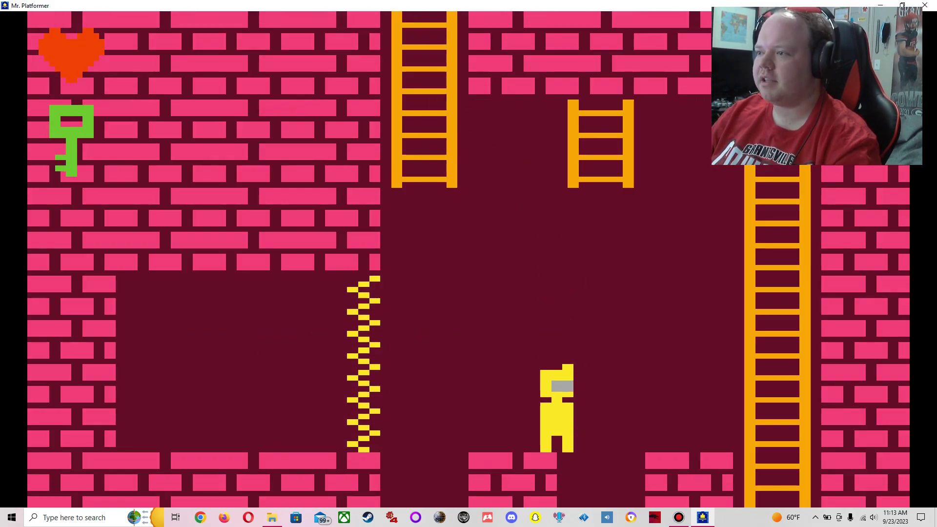
Head right past the zigzag hazard, drop down, and unlock the door with the key
key(Right)
key(Down)
key(Right)
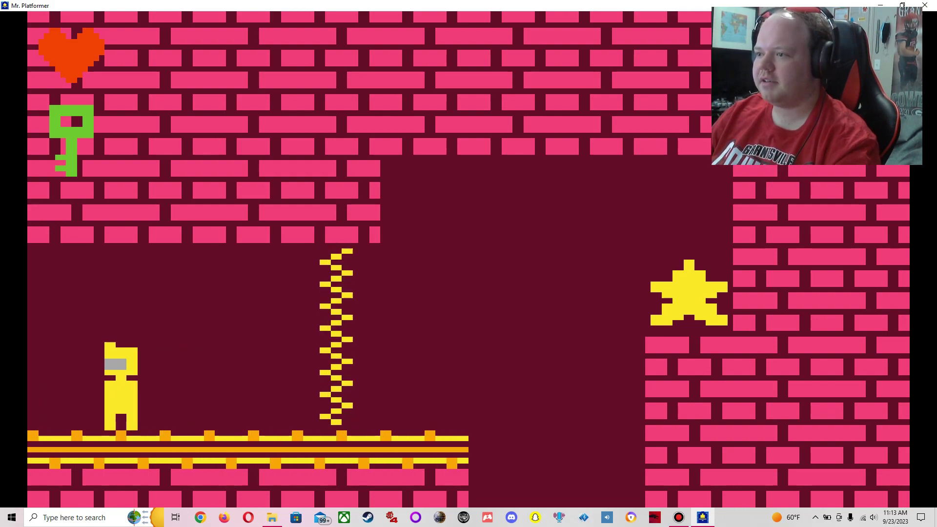
key(Right)
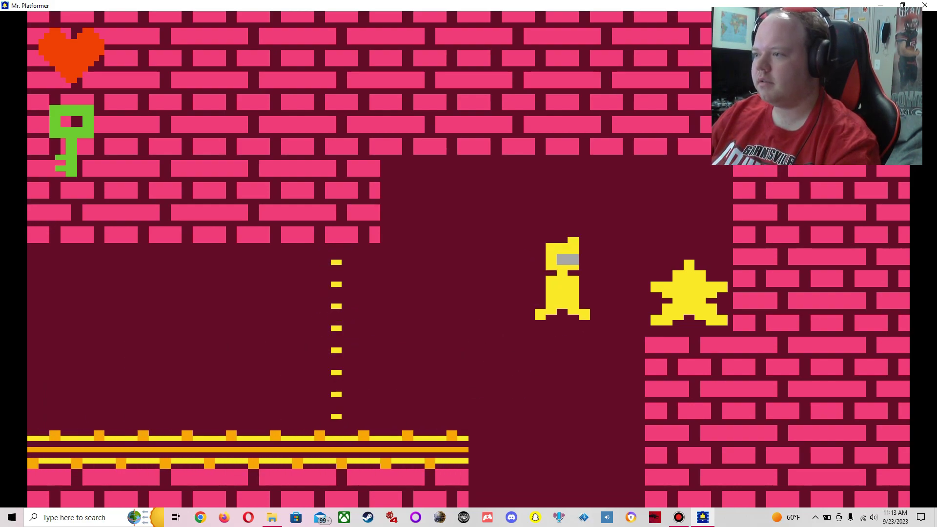
key(Right)
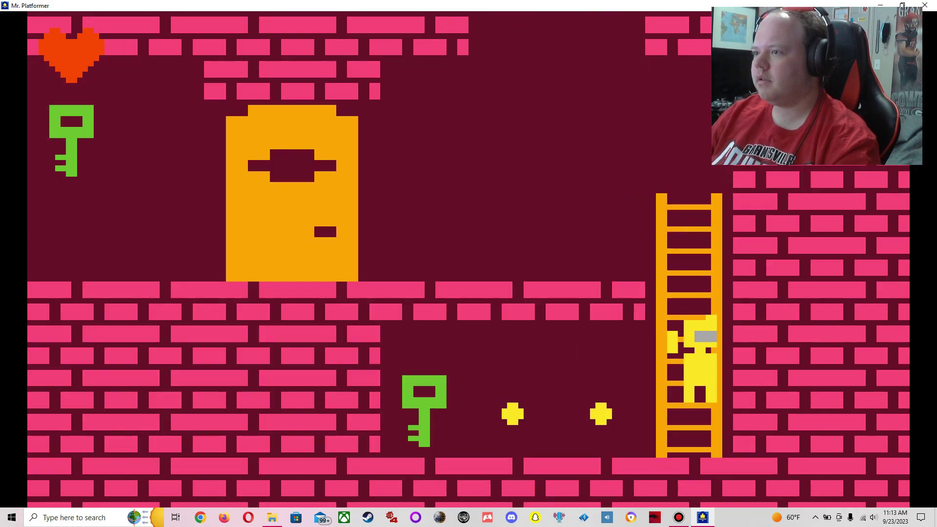
key(Right)
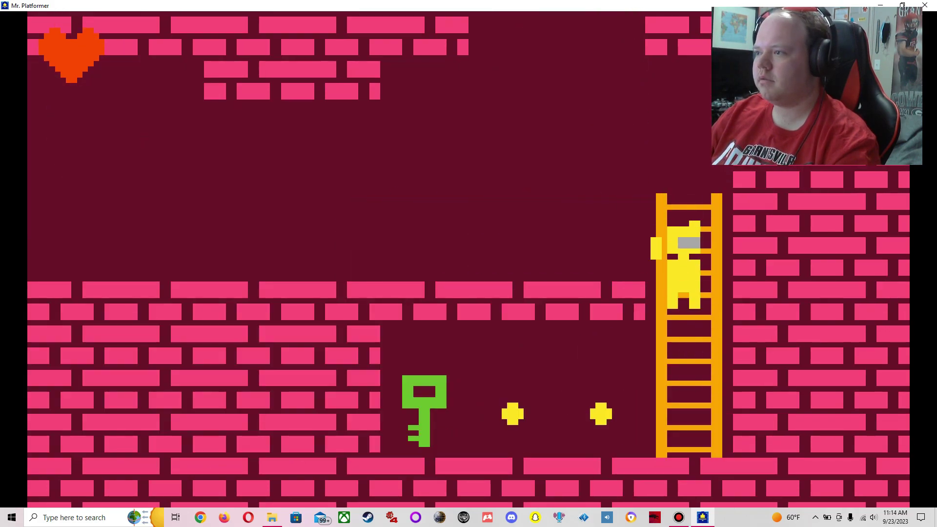
Collect the two coins and green key, then climb up and jump to the right floor
key(Left)
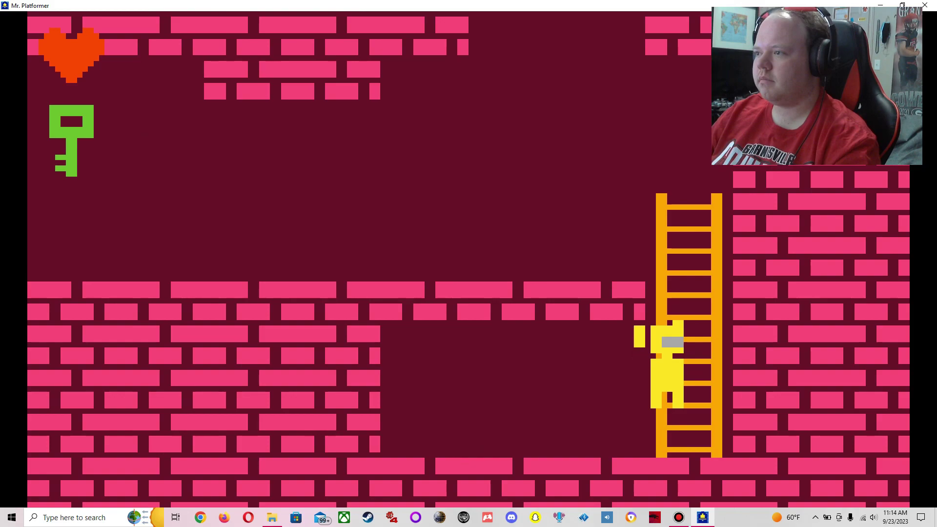
key(Left)
key(Left)
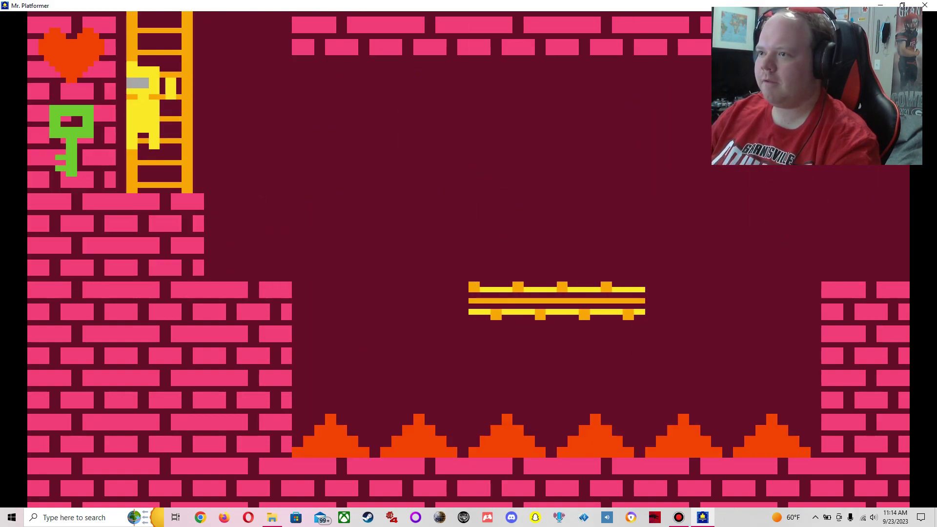
key(Up)
key(Right)
key(space)
key(space)
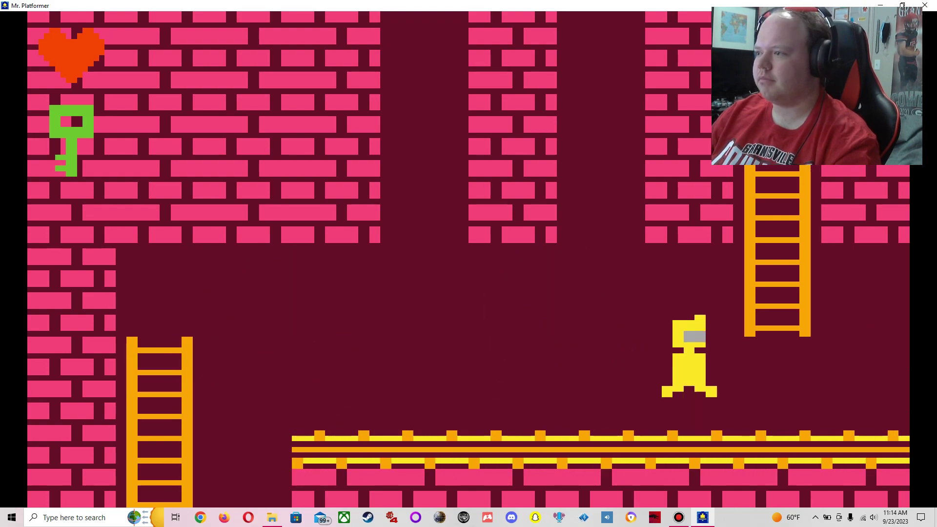
key(space)
key(Right)
key(space)
Climb the right ladder into the bell room and walk into the bell
key(Right)
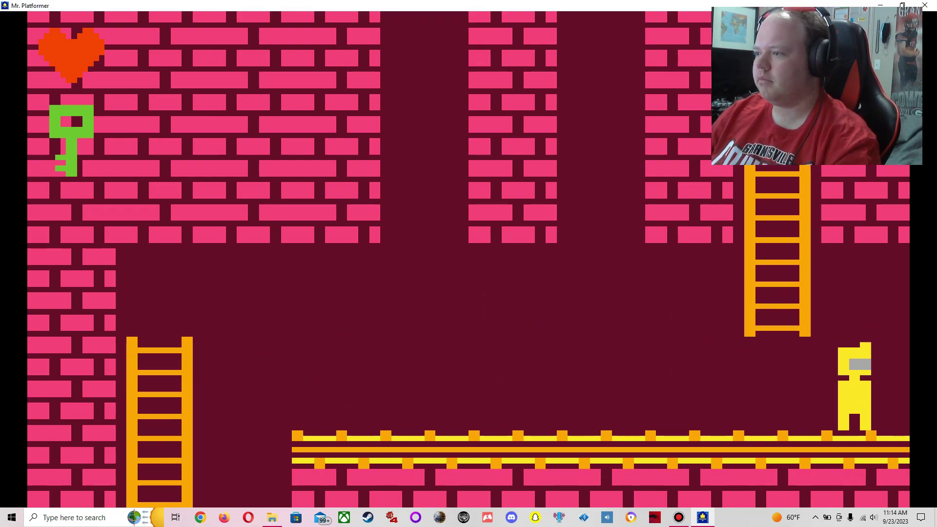
key(Left)
key(Up)
key(Up)
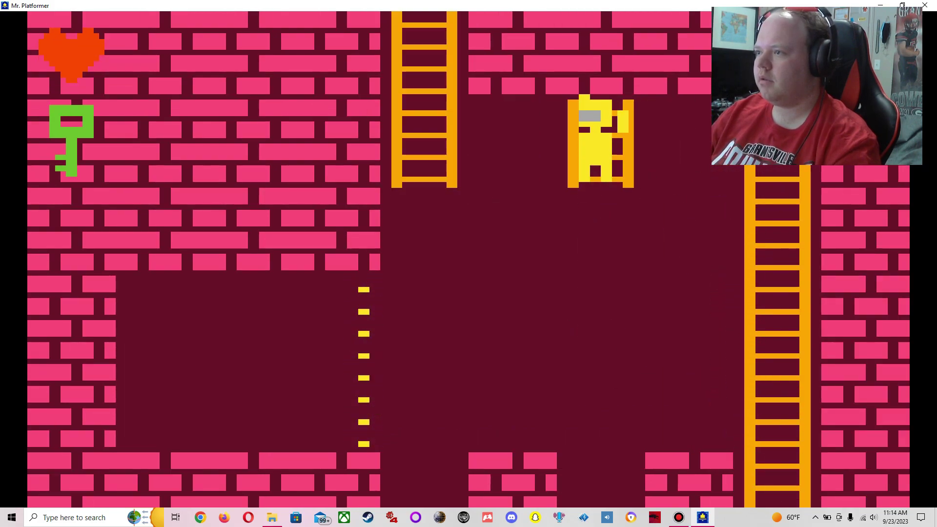
key(Up)
key(Right)
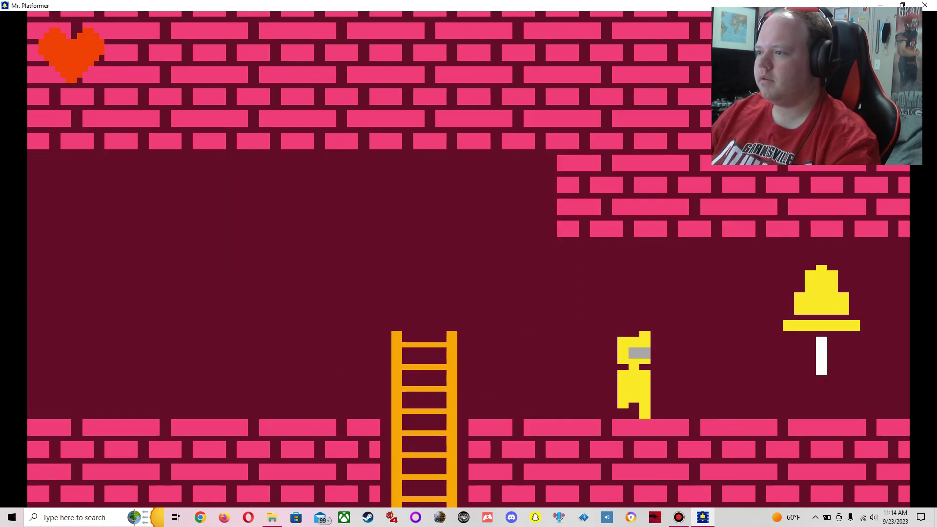
key(Right)
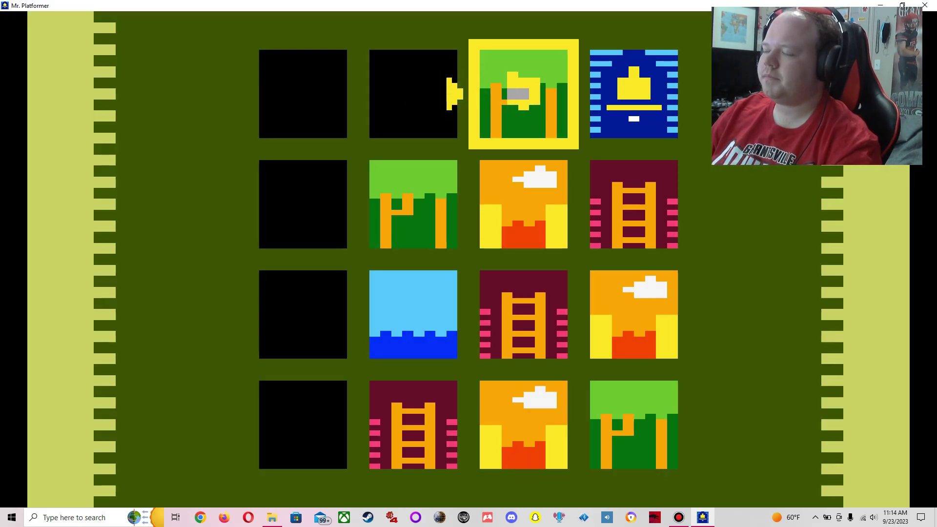
Enter the green forest level, grab the star, and run right down to the bell
key(Return)
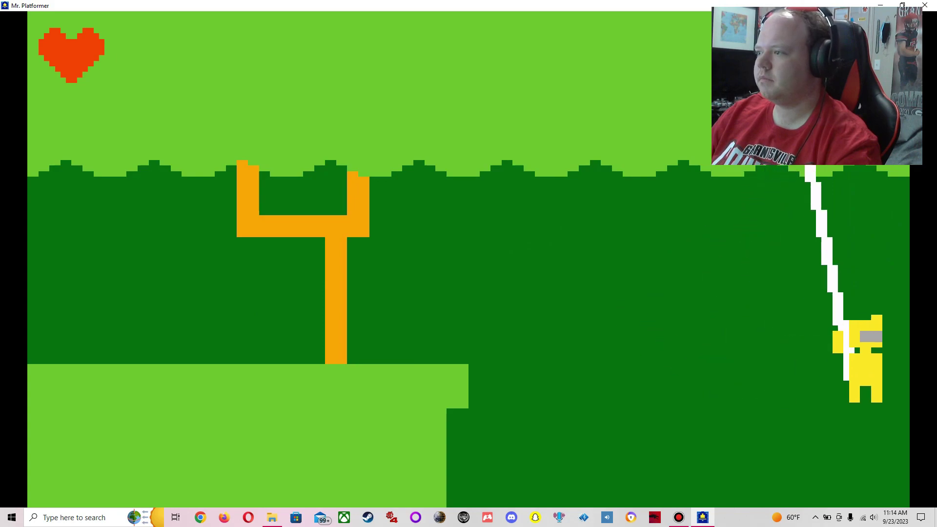
key(Right)
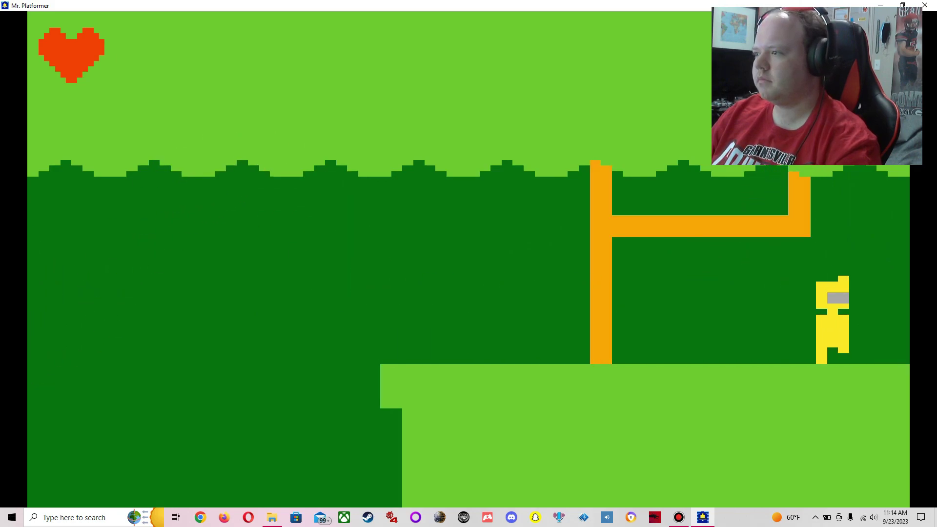
key(Right)
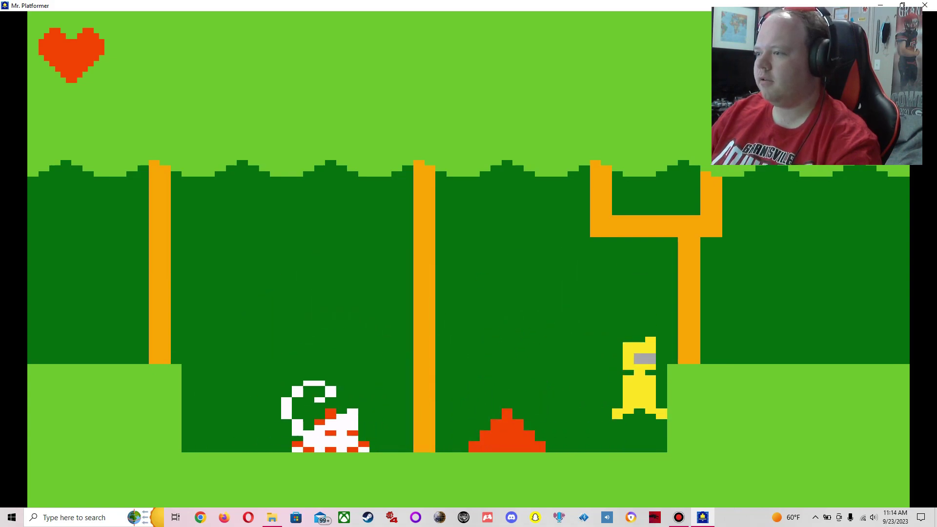
key(Right)
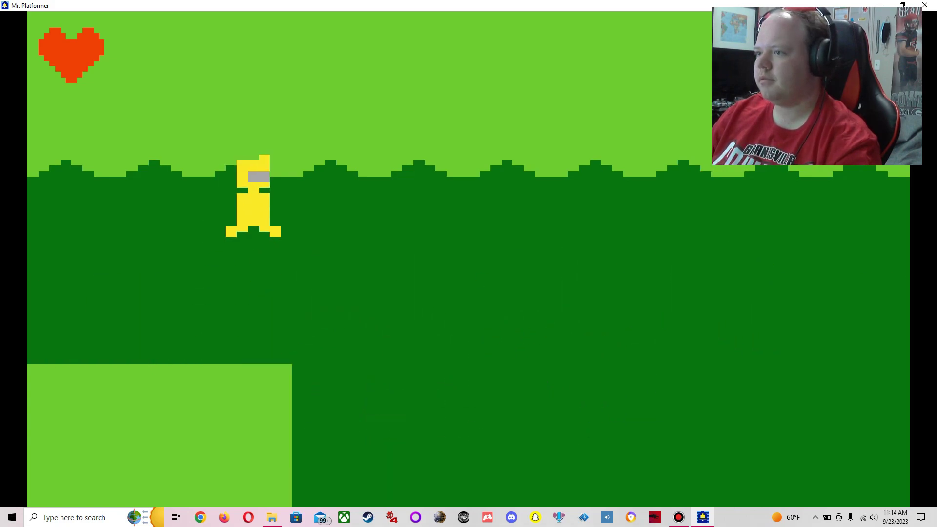
key(Down)
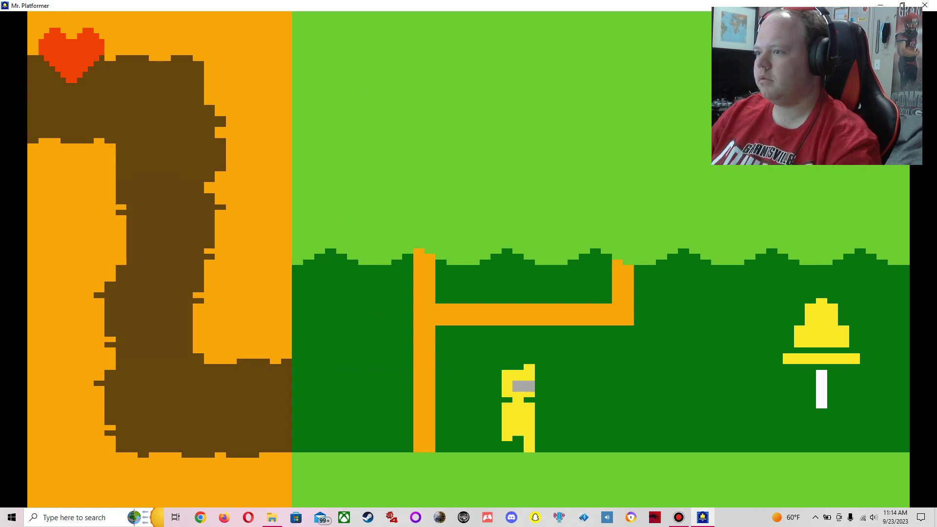
key(Right)
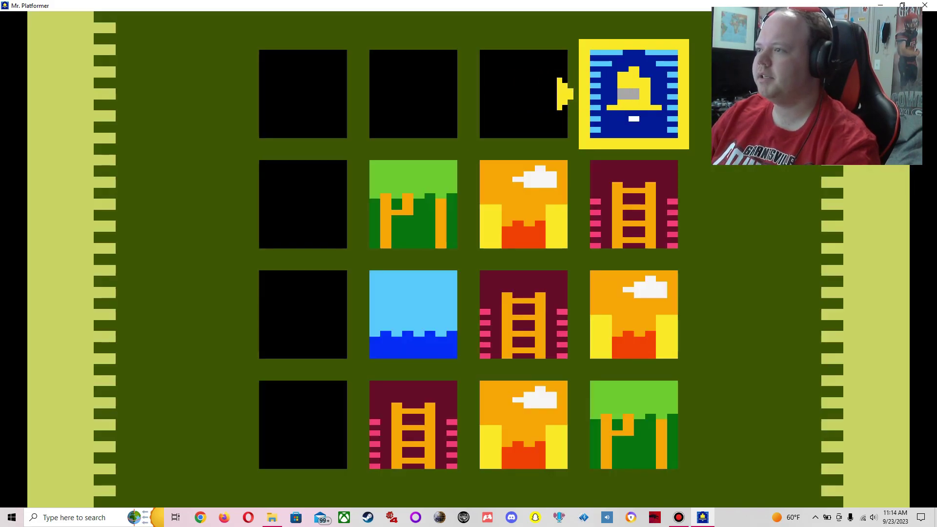
Enter the blue bell level and collect all the coins in the first room
key(Return)
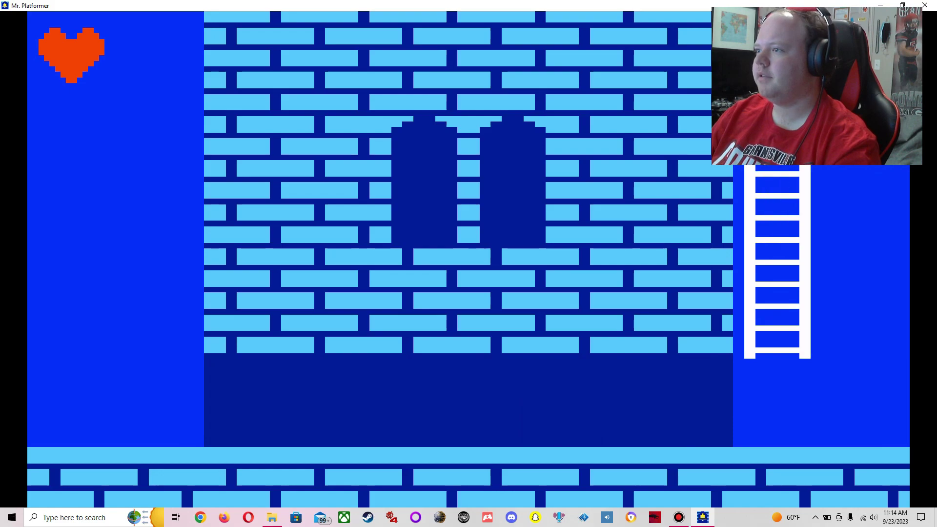
key(Left)
key(Left)
key(Left)
key(Left)
key(Left)
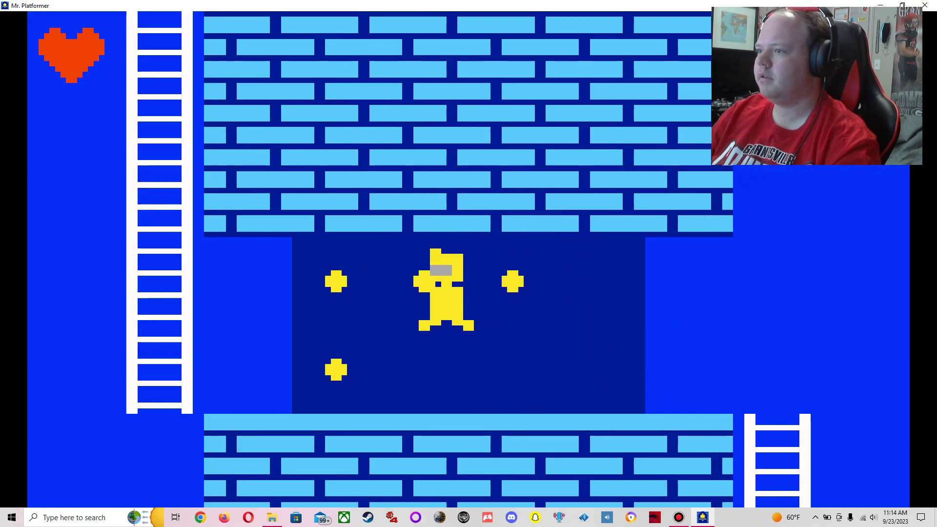
key(Left)
key(Right)
key(Right)
key(Right)
key(Left)
key(Left)
key(Left)
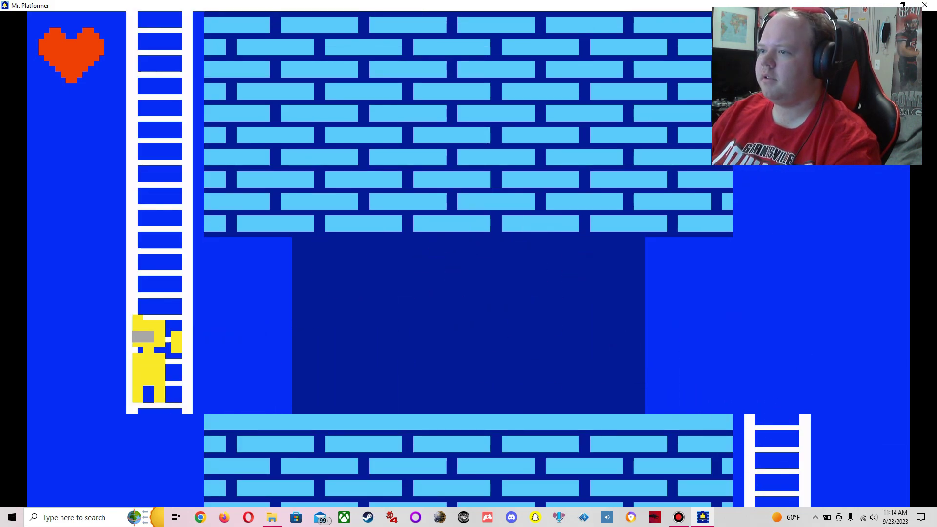
Climb the ladders past the skulls into the bell room and ring the bell rope
key(Up)
key(Up)
key(Up)
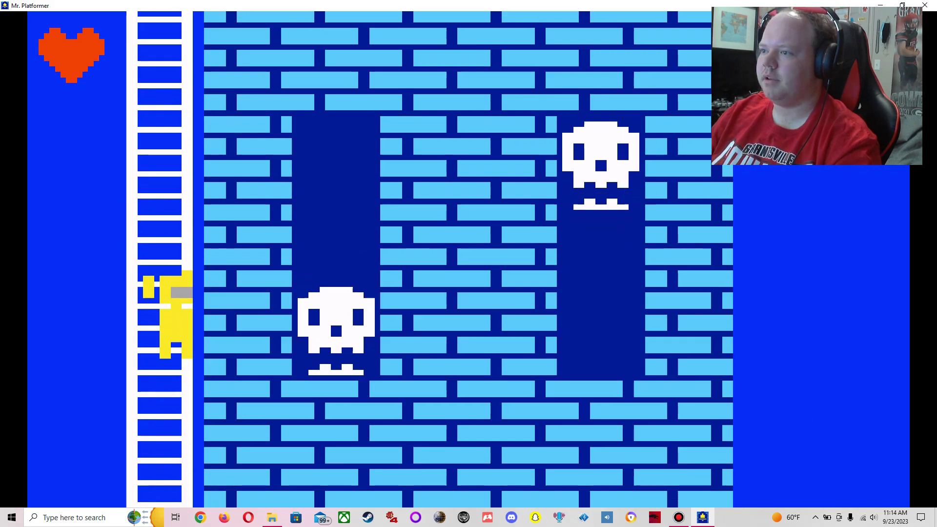
key(Up)
key(Up)
key(Up)
key(Up)
key(Up)
key(Up)
key(Up)
key(Up)
key(Up)
key(Up)
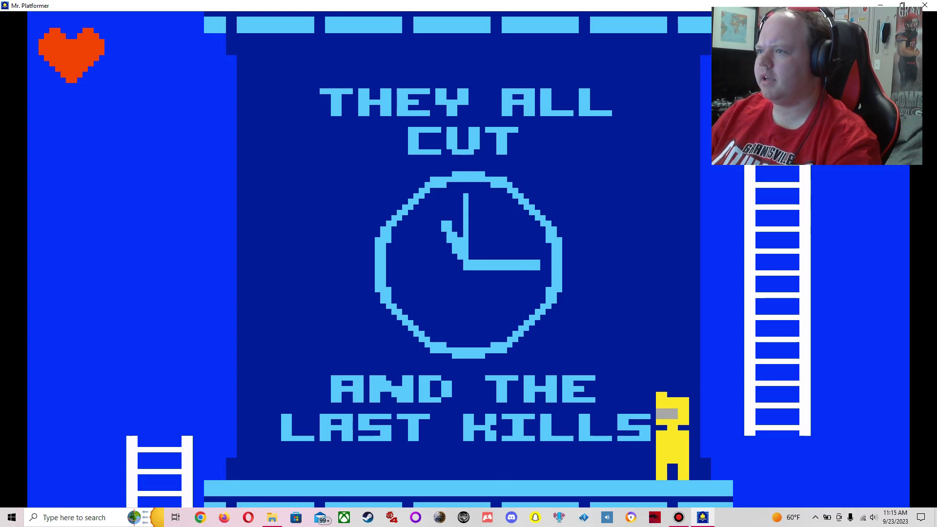
key(Up)
key(Up)
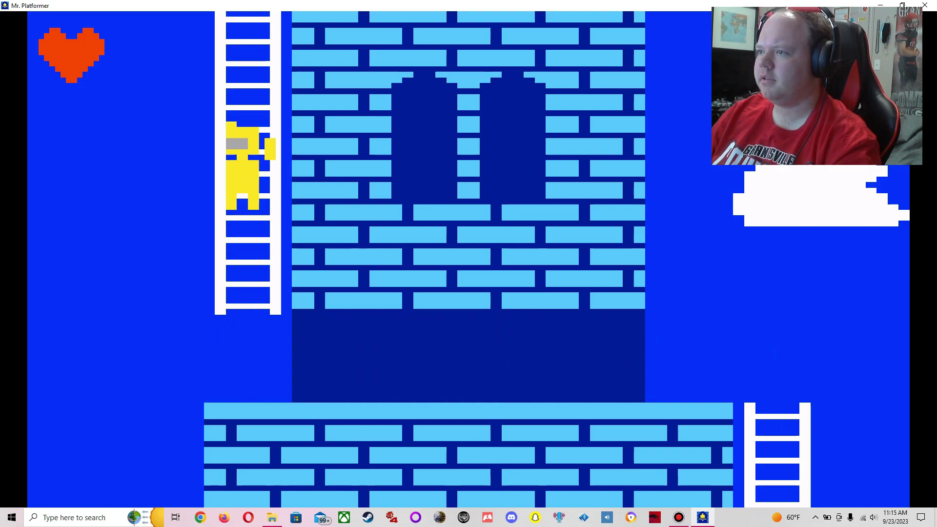
key(Up)
key(Up)
key(Right)
key(Up)
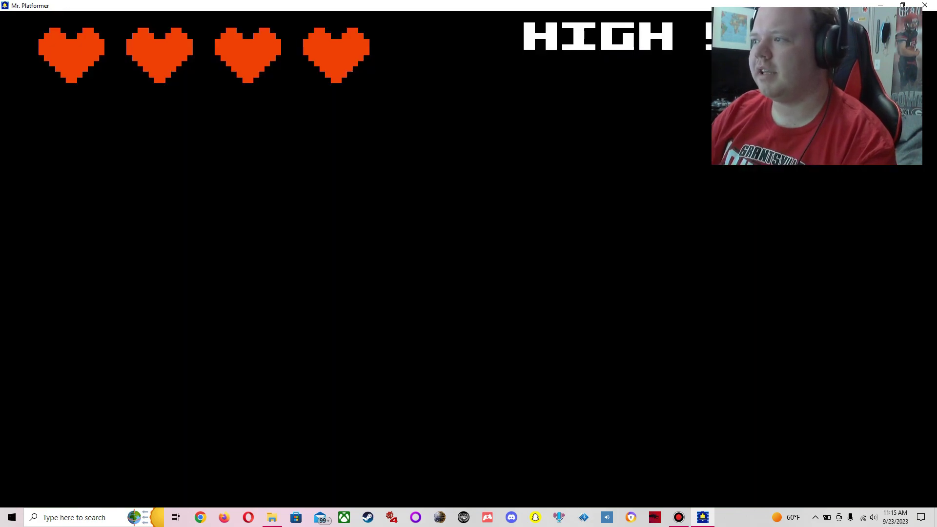
Select the grass tile on the level grid and start that level
key(Right)
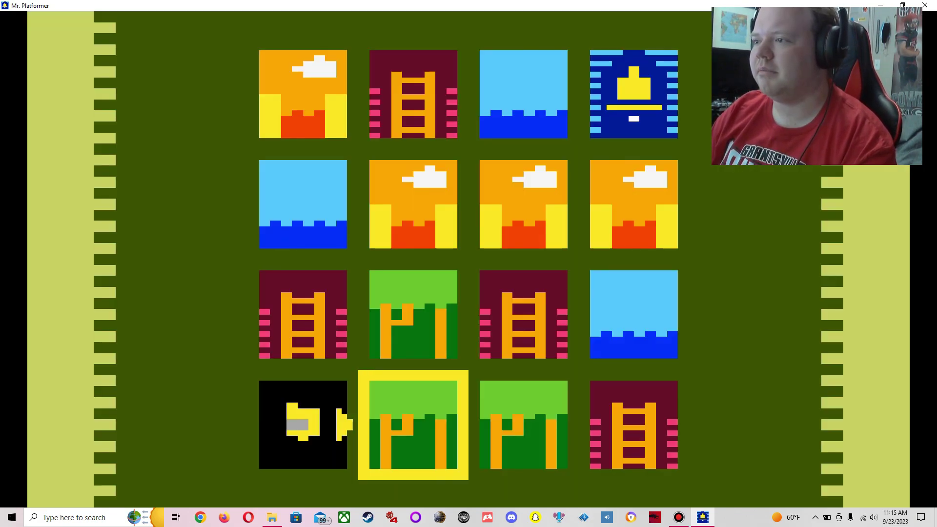
key(Up)
key(Right)
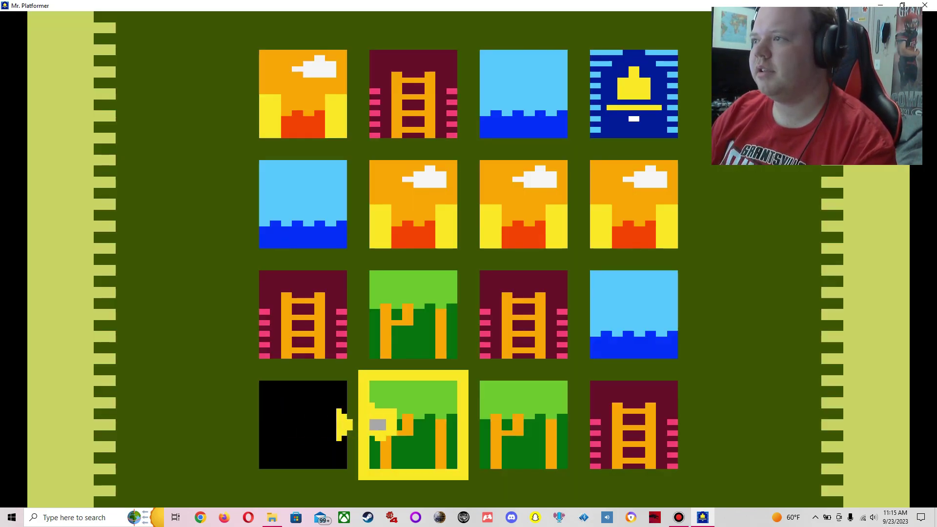
key(Return)
Climb the vine into the sky room, collecting coins and jumping past the hourglass enemies
key(Right)
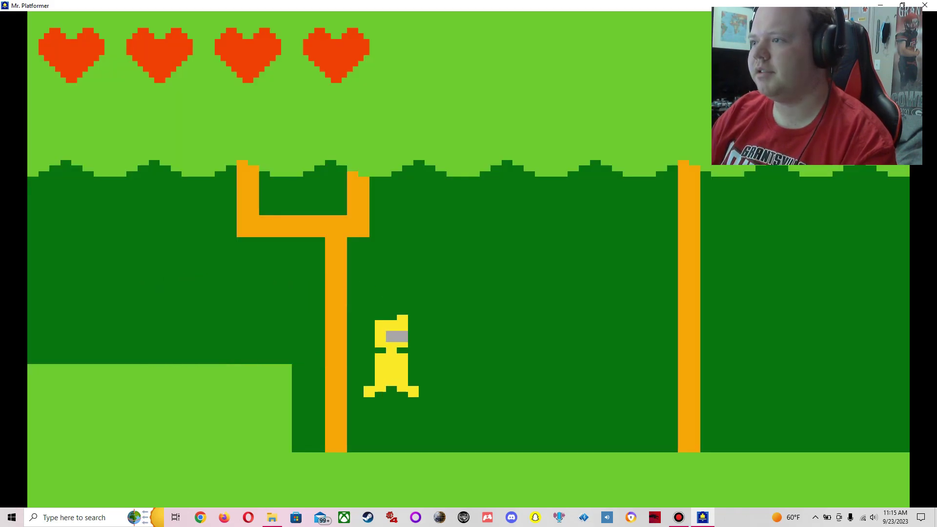
key(Right)
key(Right)
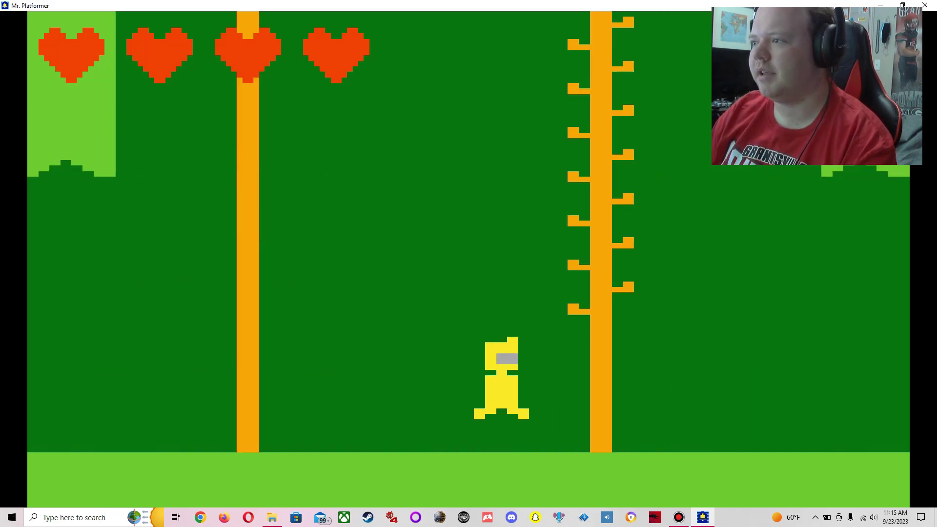
key(Up)
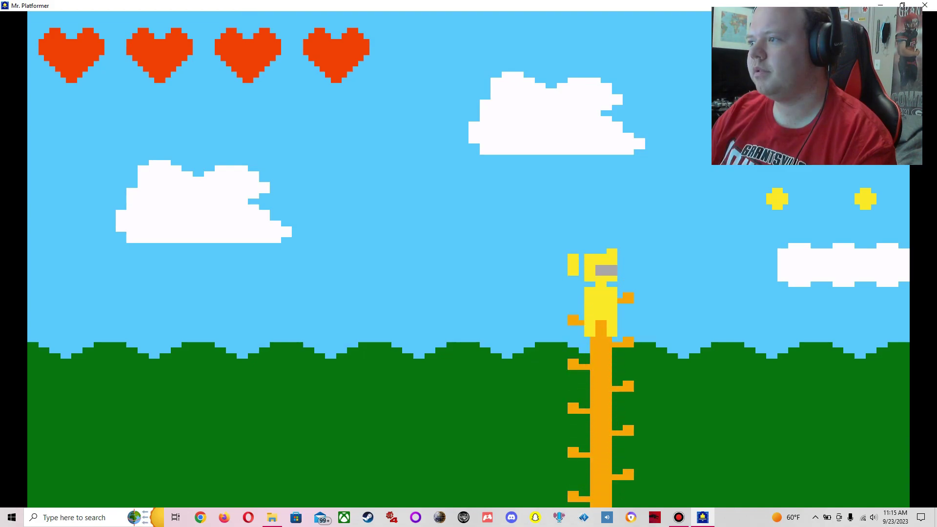
key(Right)
key(Right)
key(Right)
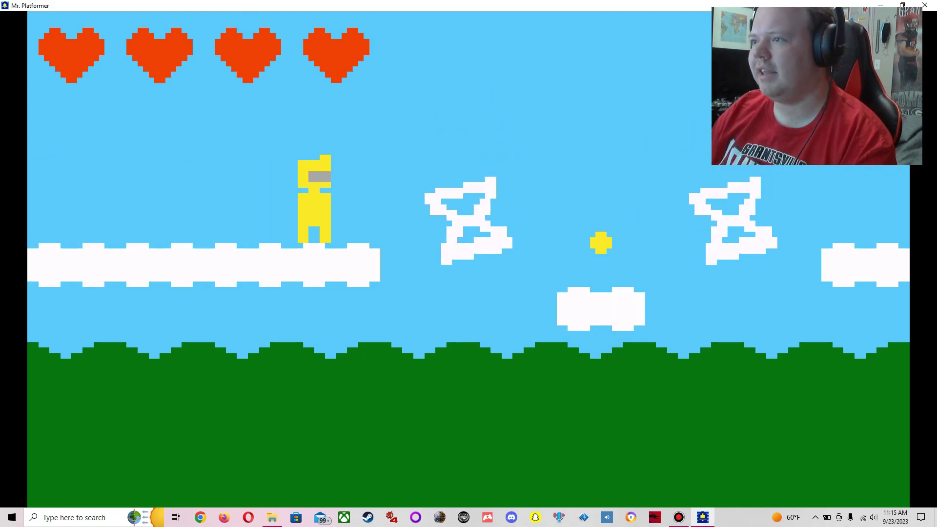
key(Up)
key(Right)
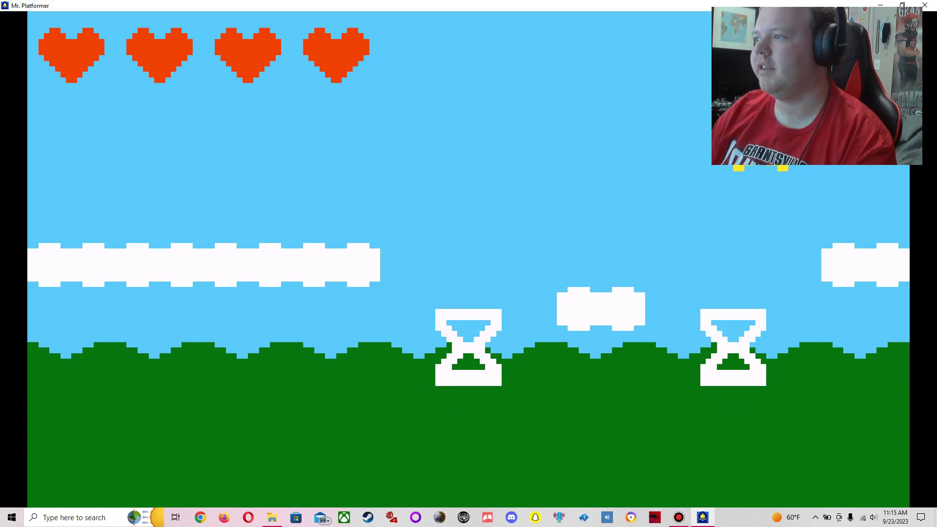
Cross the sky rooms into the green room, reach the bell, then pick the next grass tile
key(Right)
key(Right)
key(Up)
key(Right)
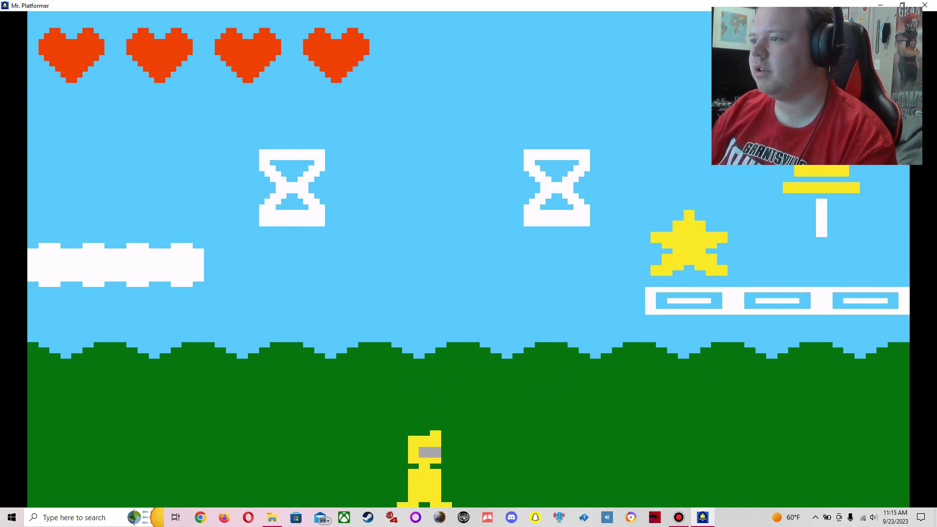
key(Left)
key(Left)
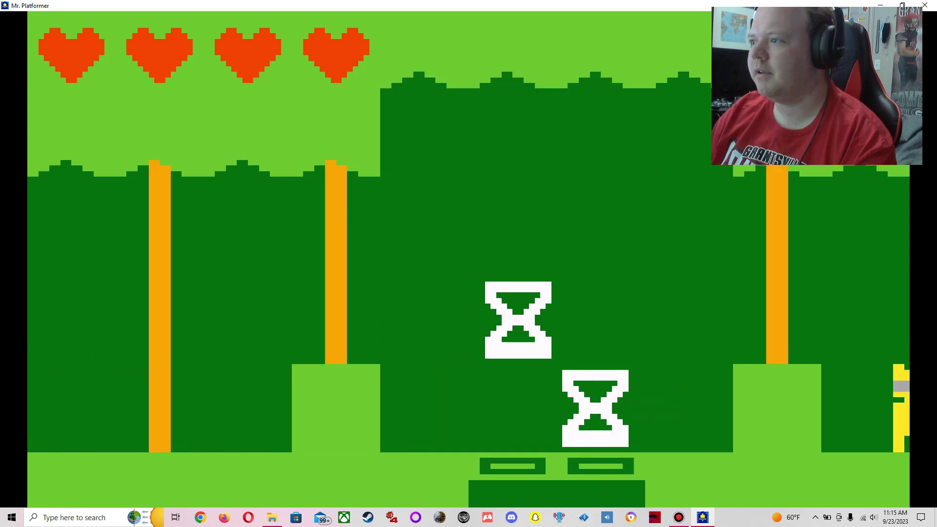
key(Right)
key(Right)
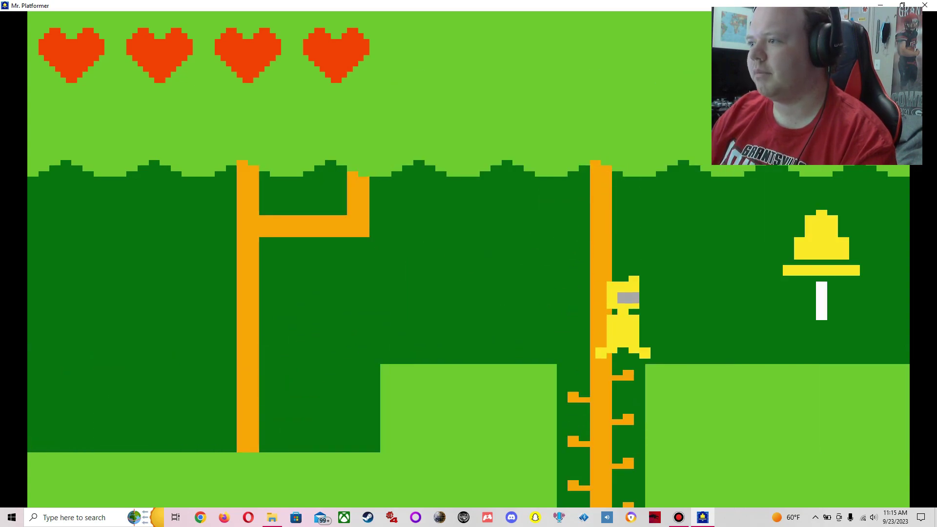
key(Right)
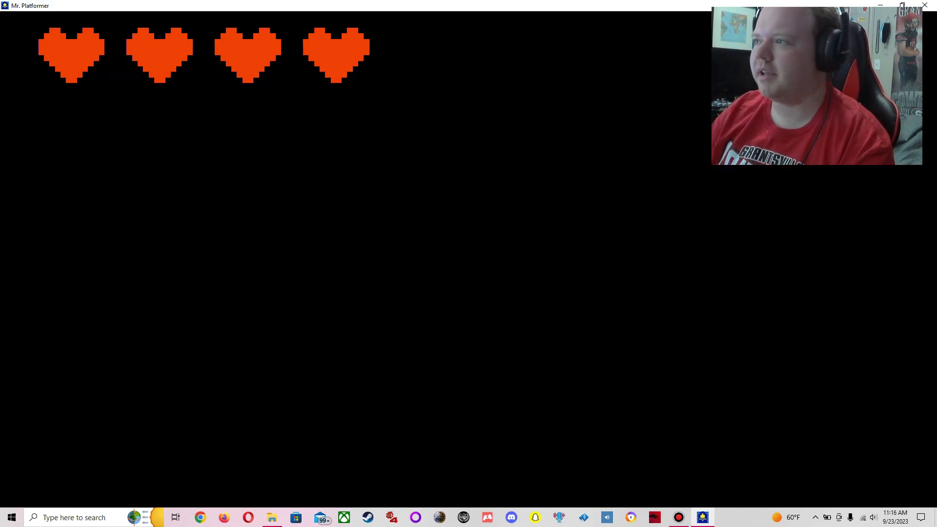
key(Right)
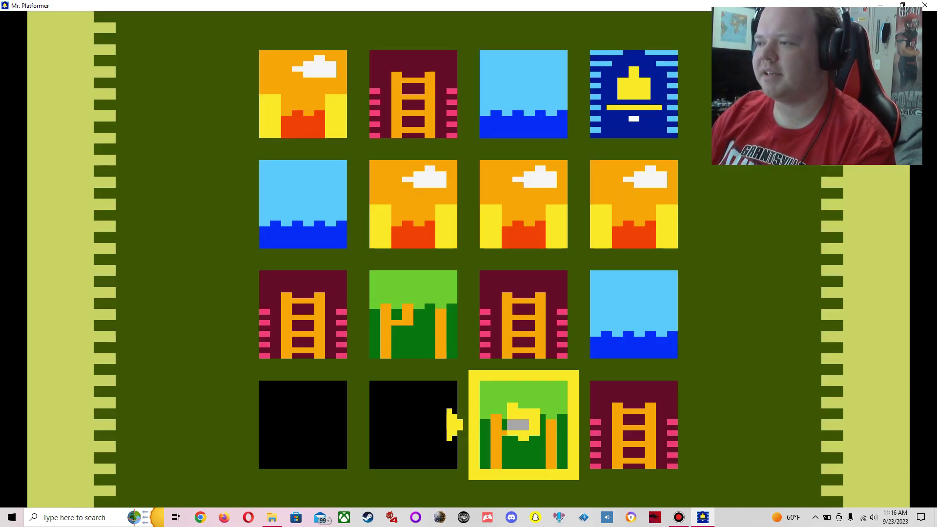
Start the grass level and swing across on two ropes, collecting the star
key(Return)
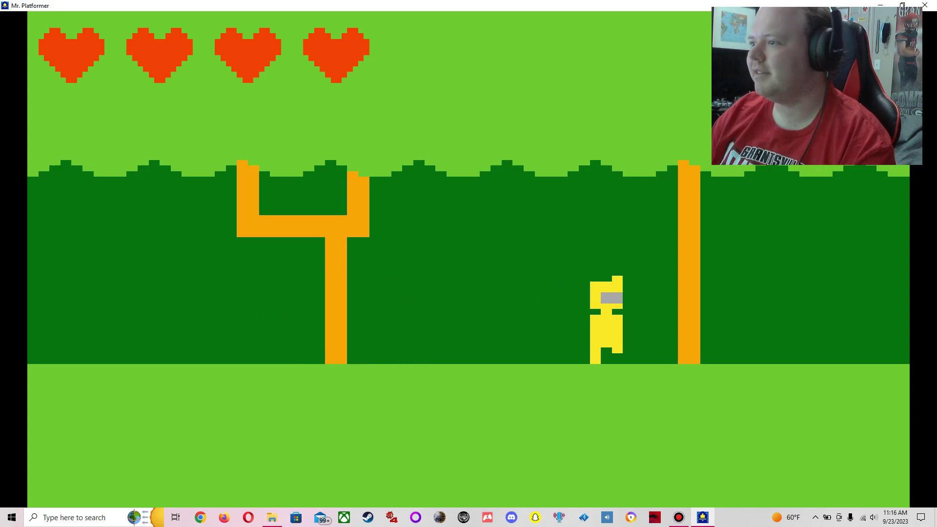
key(Right)
key(space)
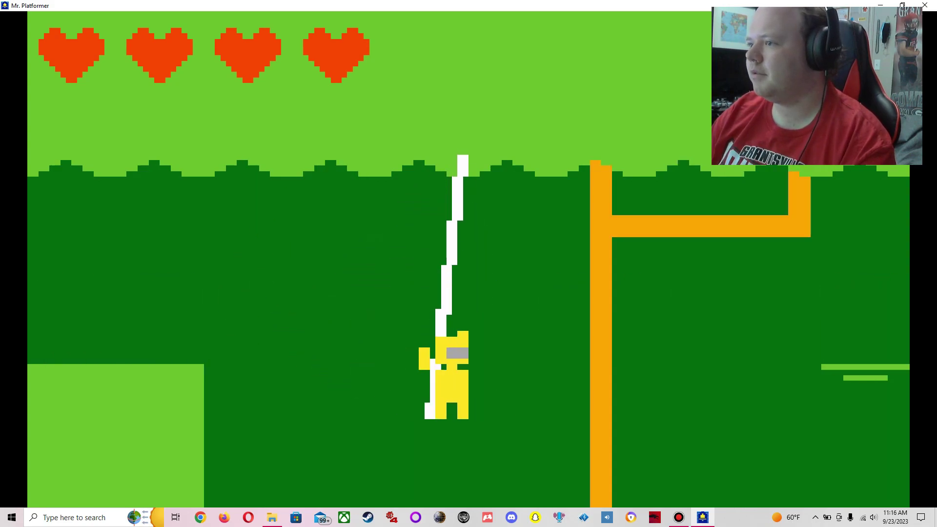
key(space)
key(Right)
key(space)
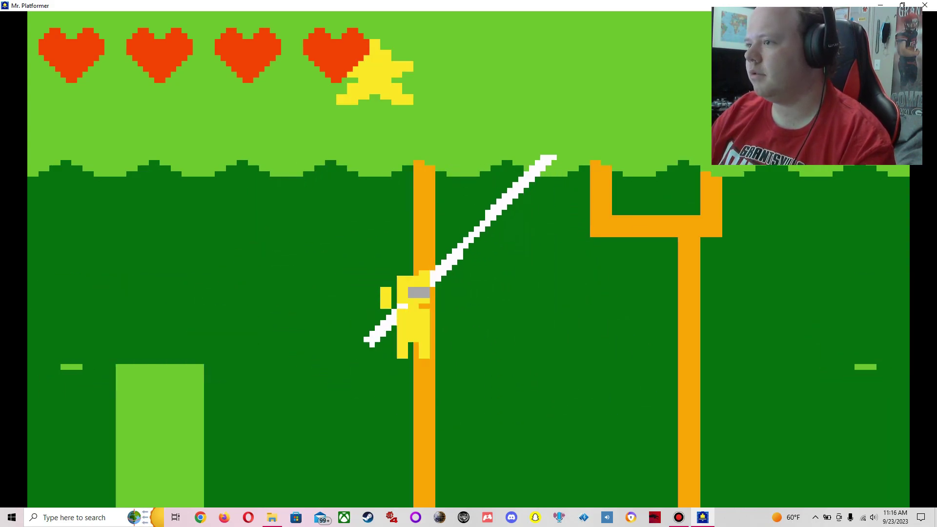
key(space)
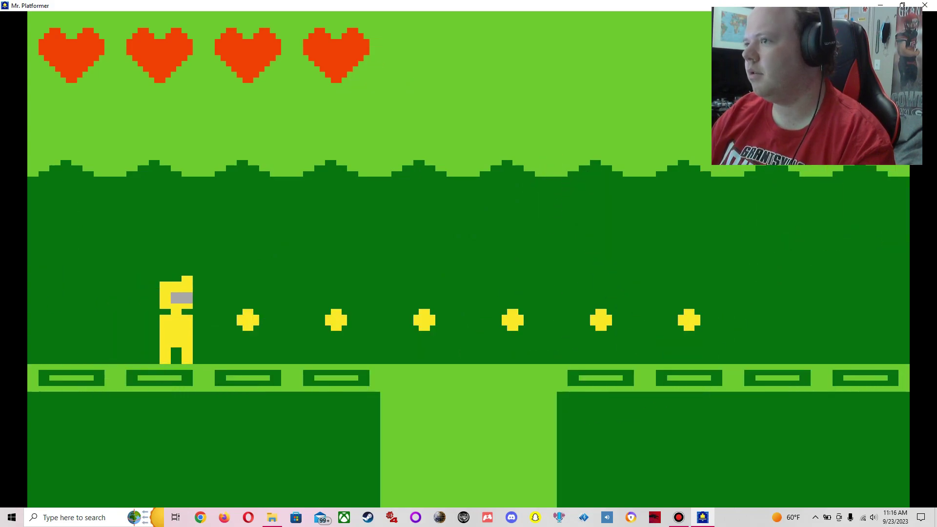
Collect the coins, then dodge the white enemy in the maze room using the pit
key(Right)
key(Right)
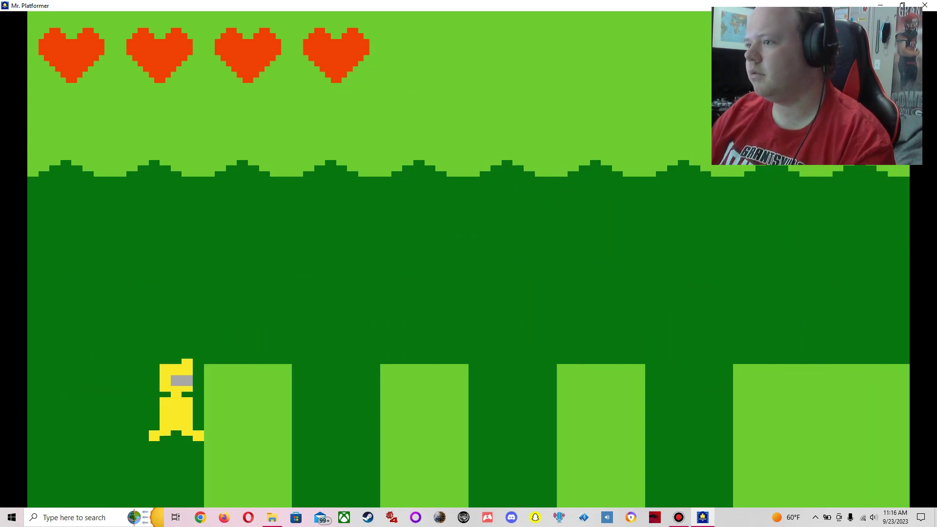
key(Right)
key(Right)
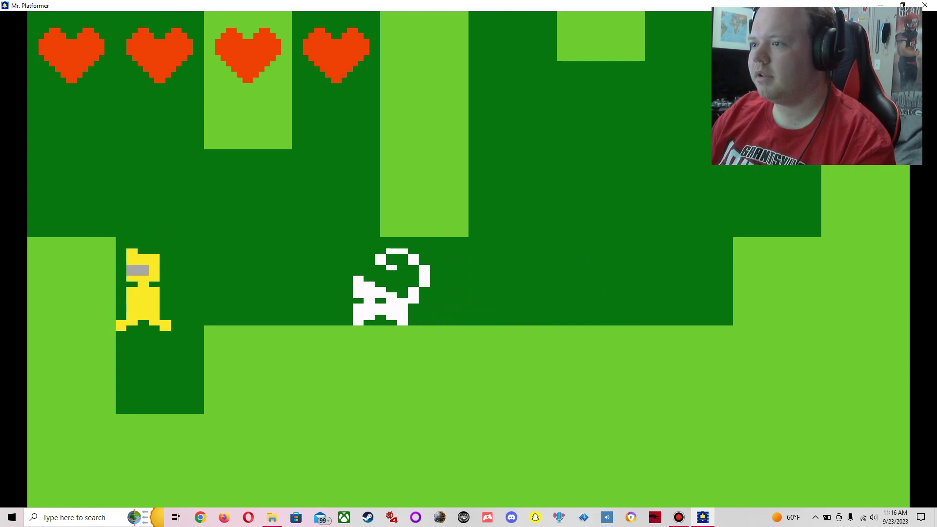
key(Left)
key(Up)
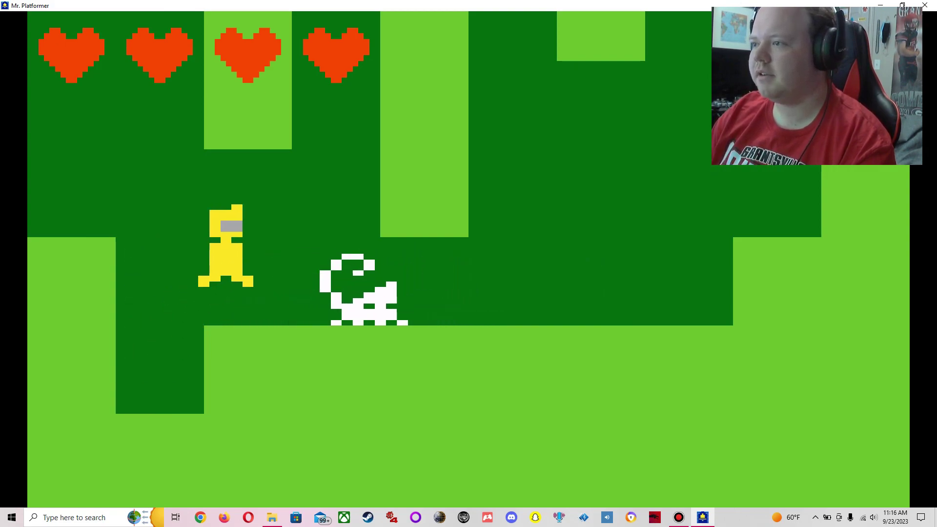
key(Right)
key(Right)
key(Right)
key(Right)
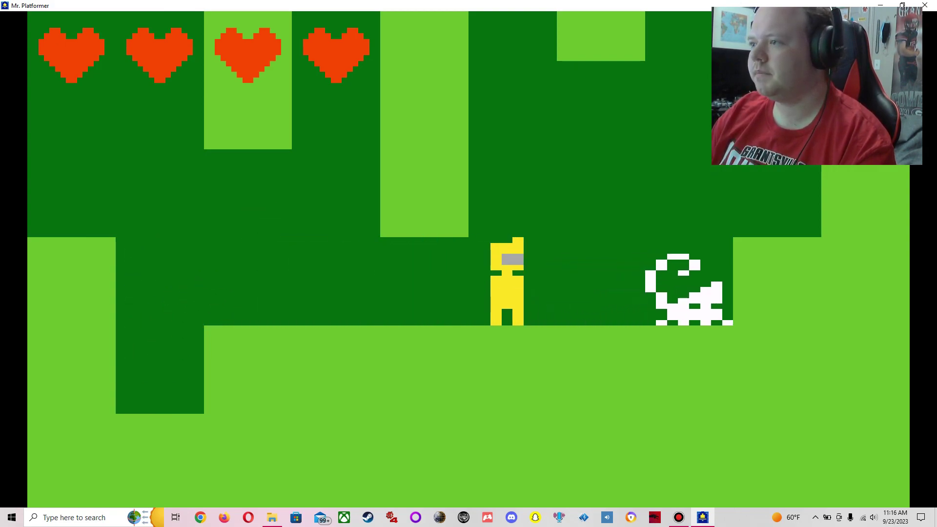
Jump over the enemy, reach the bell on the upper-right ledge, and start the ladder level
key(Up)
key(Right)
key(Right)
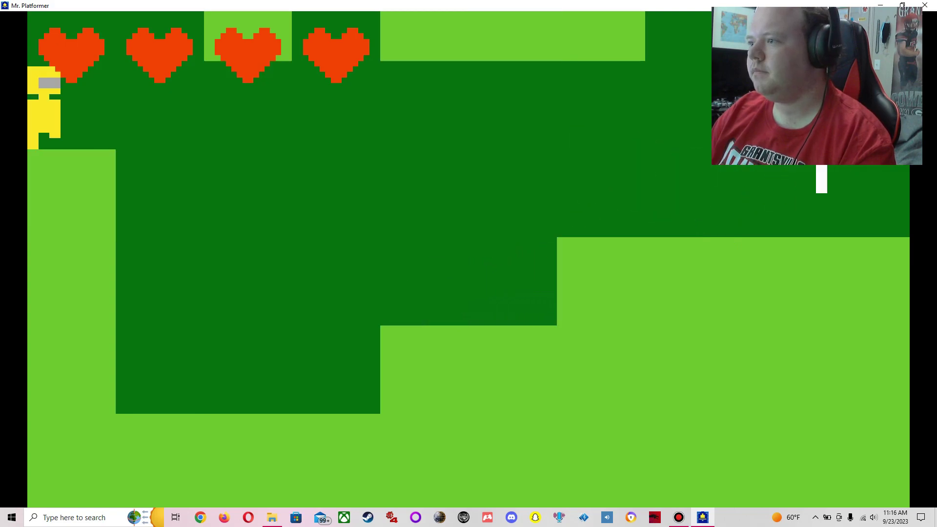
key(Right)
key(Up)
key(Right)
key(Right)
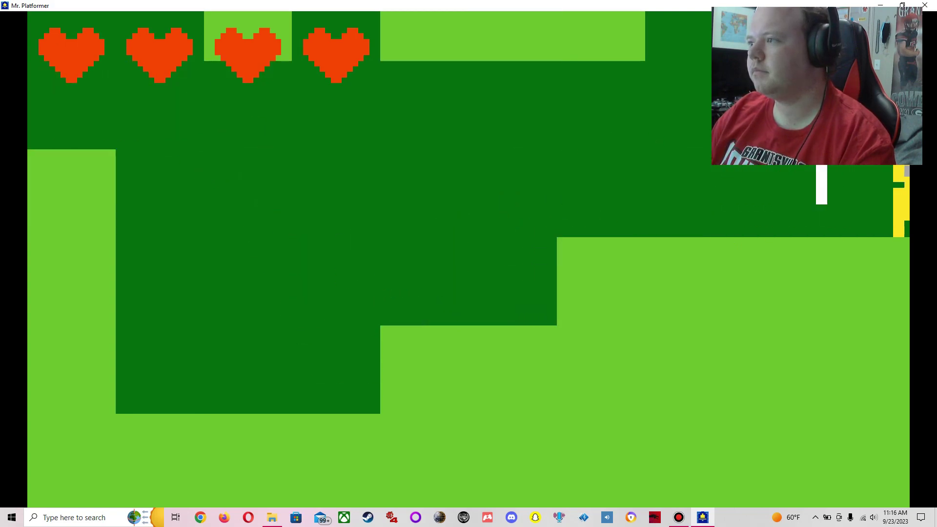
key(Right)
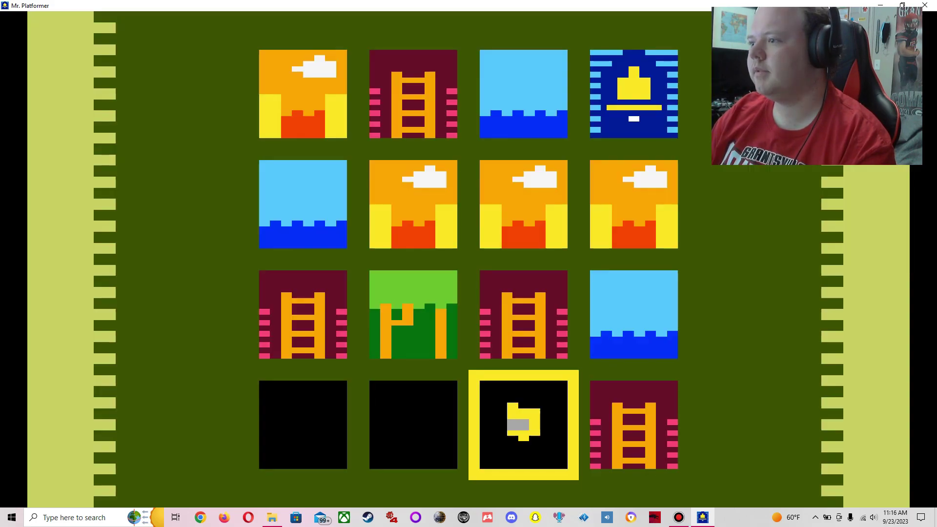
key(Right)
key(Return)
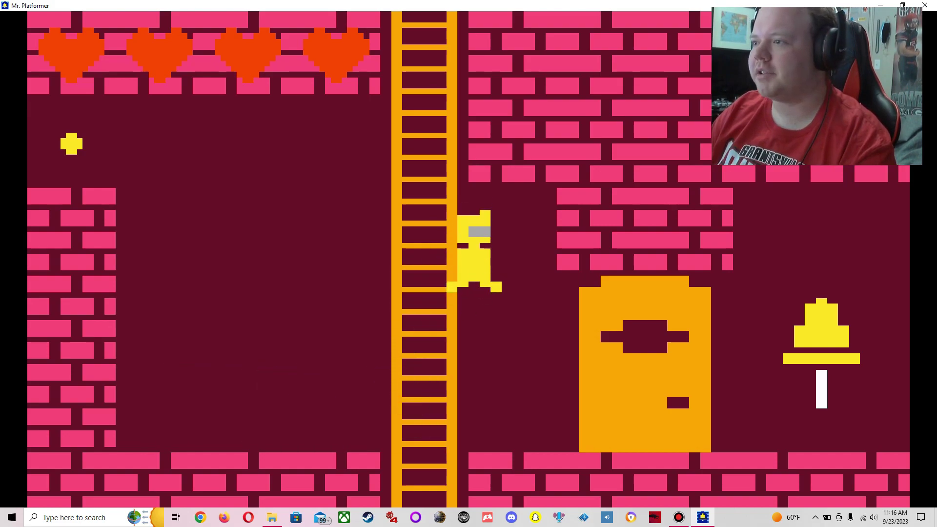
Climb into the key room, pass the dotted barrier on the left, and go up
key(Up)
key(Up)
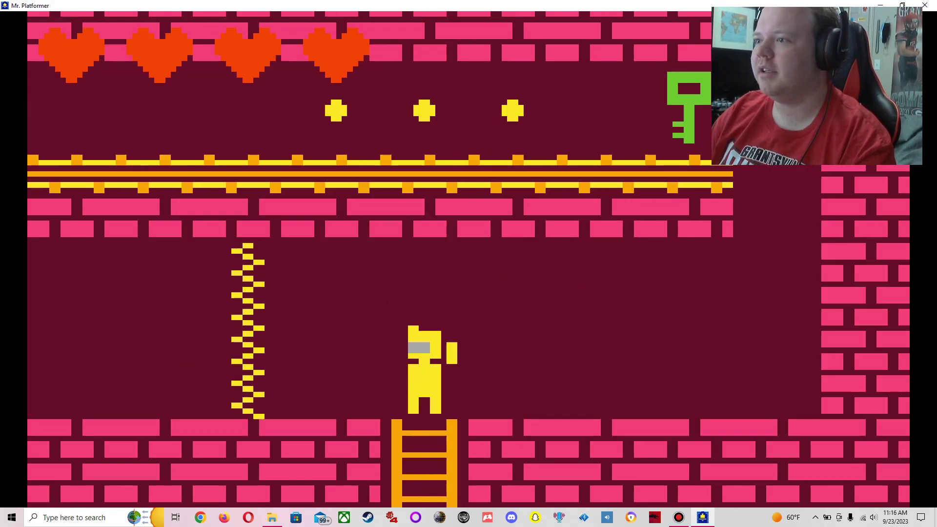
key(Left)
key(Right)
key(Left)
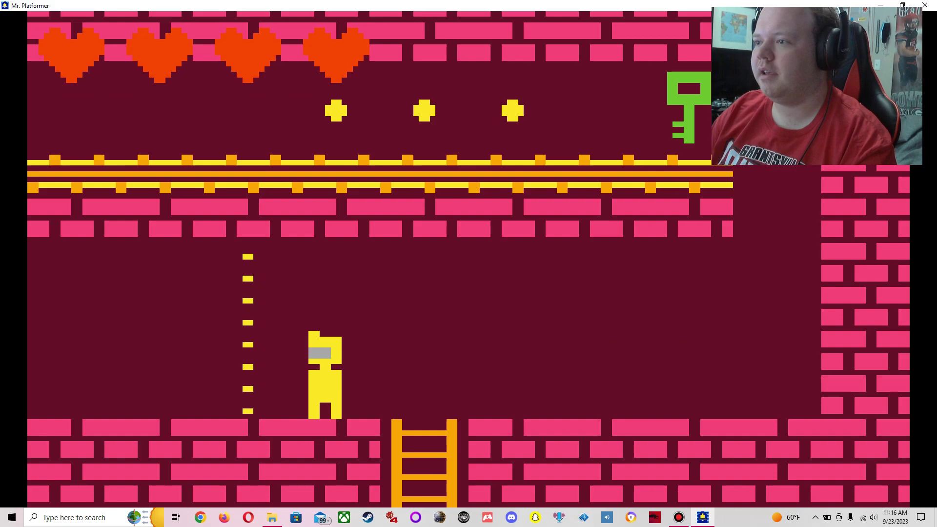
key(Left)
key(Left)
key(Left)
key(Up)
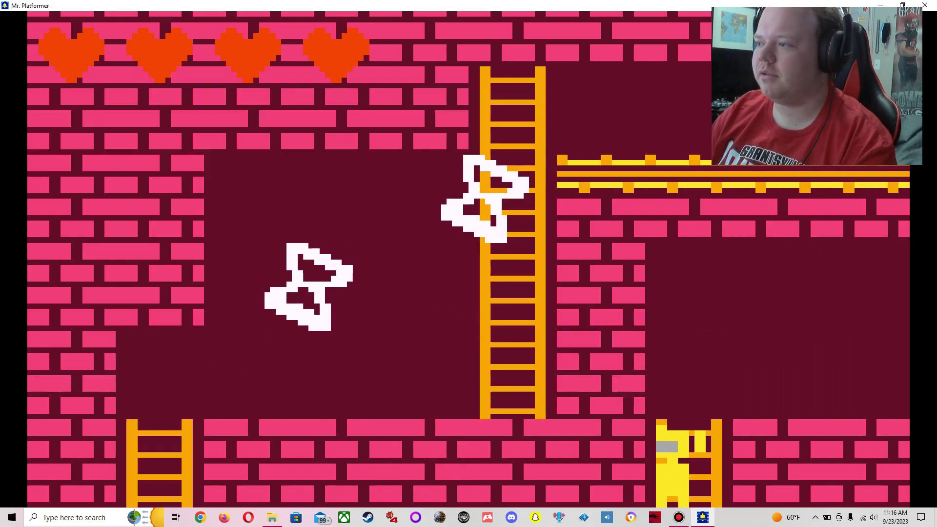
key(Up)
key(Up)
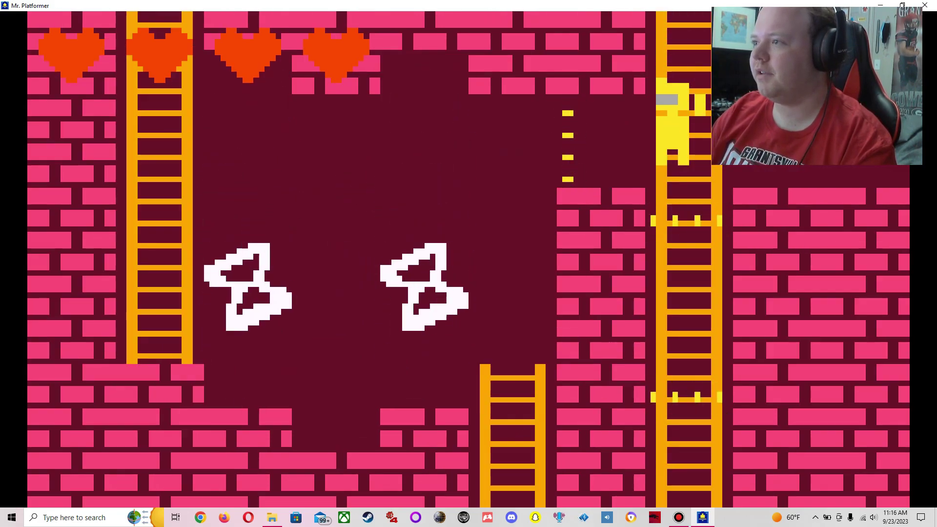
Climb back down to the room below and collect the three coins on the upper ledge
key(Down)
key(Down)
key(Left)
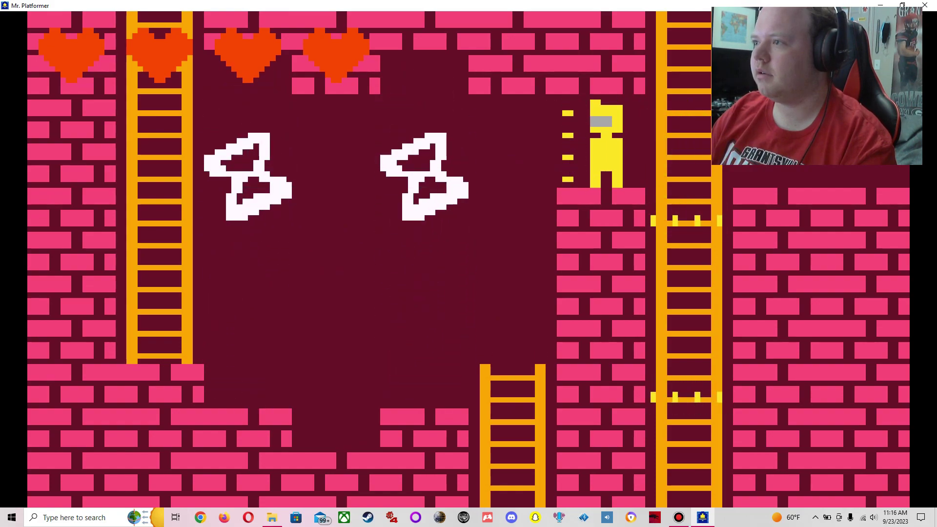
key(Left)
key(Down)
key(Down)
key(Down)
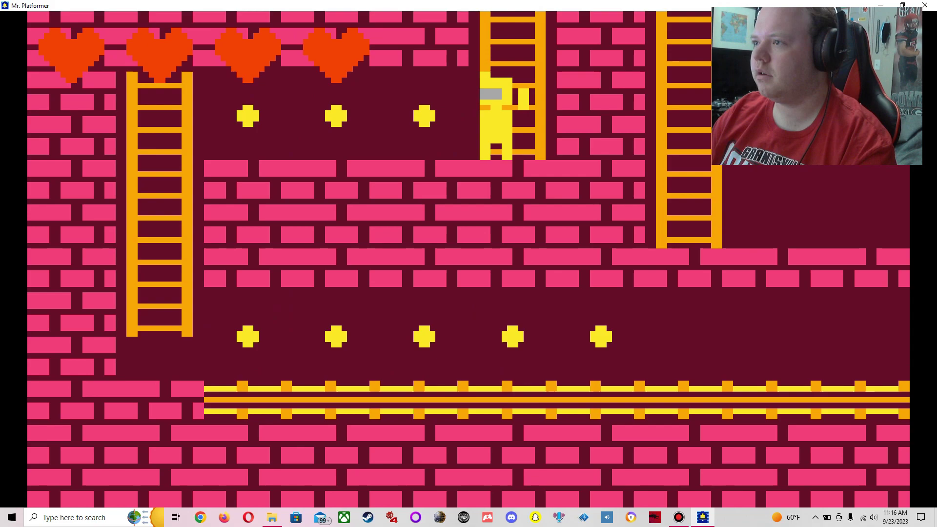
key(Left)
key(Left)
key(Left)
key(Down)
key(Down)
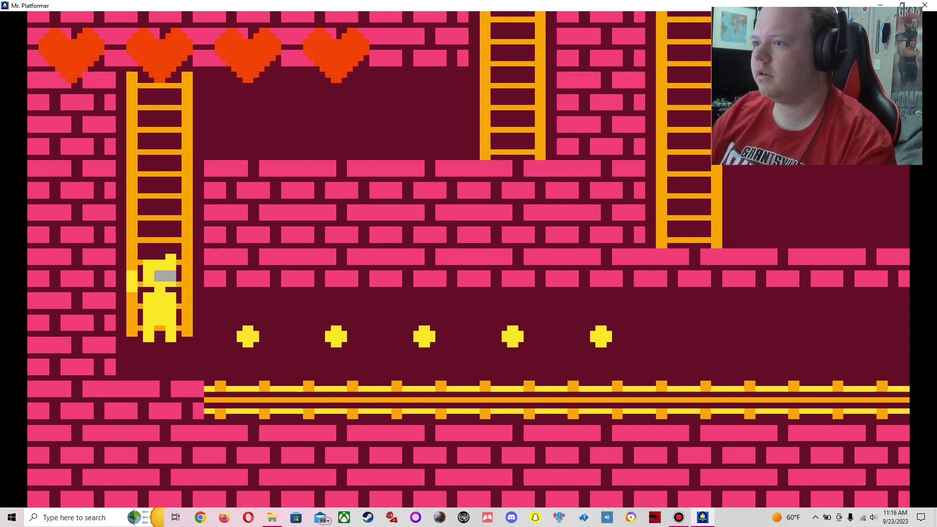
key(Down)
Drop to the lower floor, collect the floor coins, and head left
key(Right)
key(Right)
key(Right)
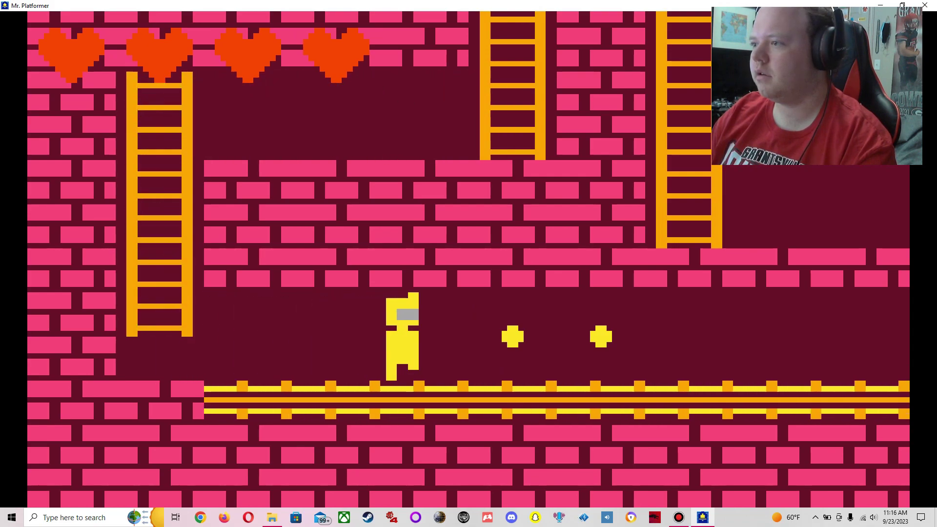
key(Right)
key(Right)
key(Right)
key(Right)
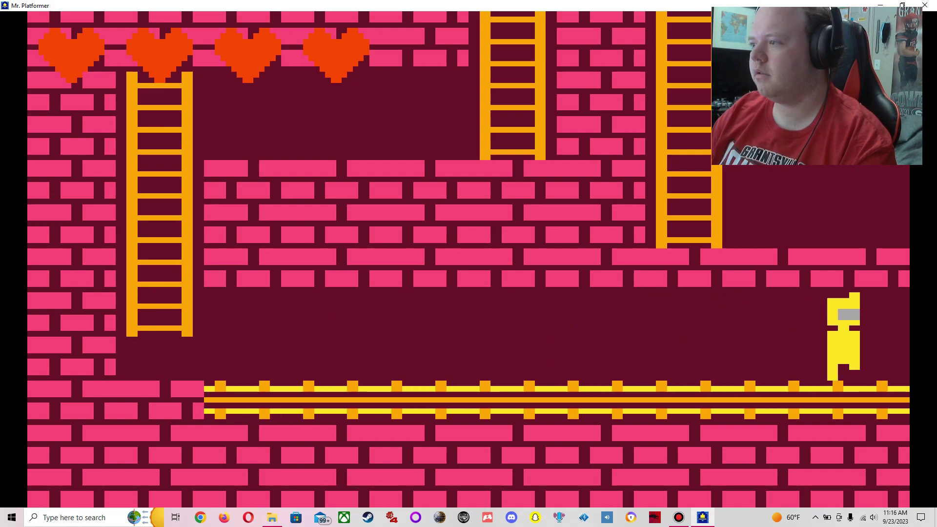
key(Right)
key(Right)
key(Right)
key(Right)
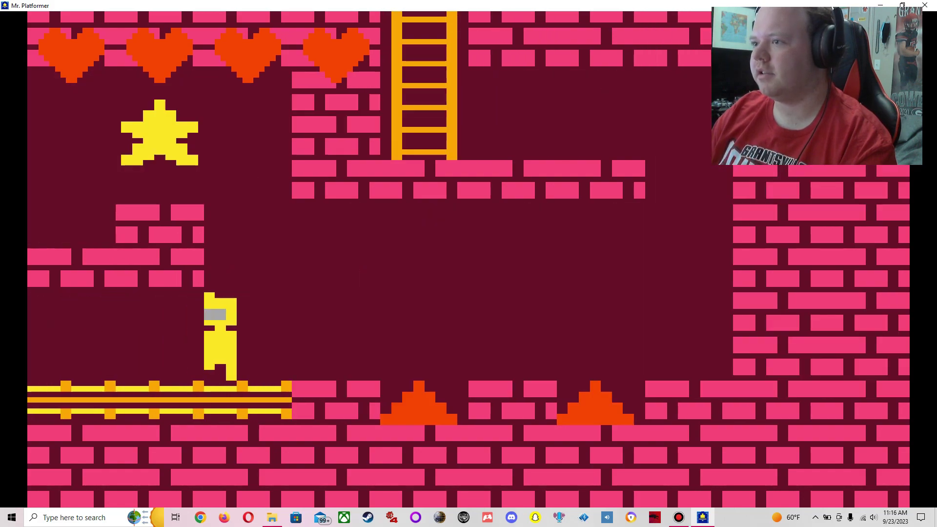
key(Left)
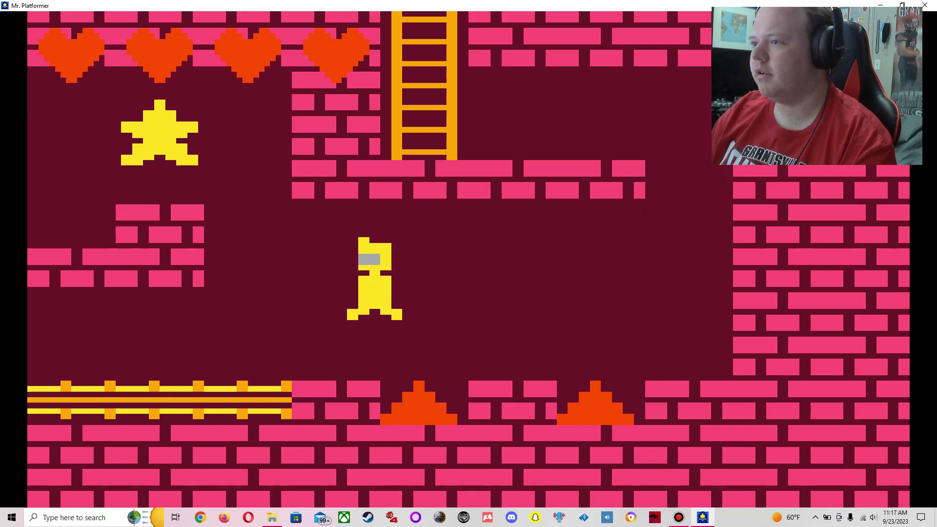
key(Left)
key(Left)
Climb across the top platform, drop to the floor, then climb the left ladder upward
key(Up)
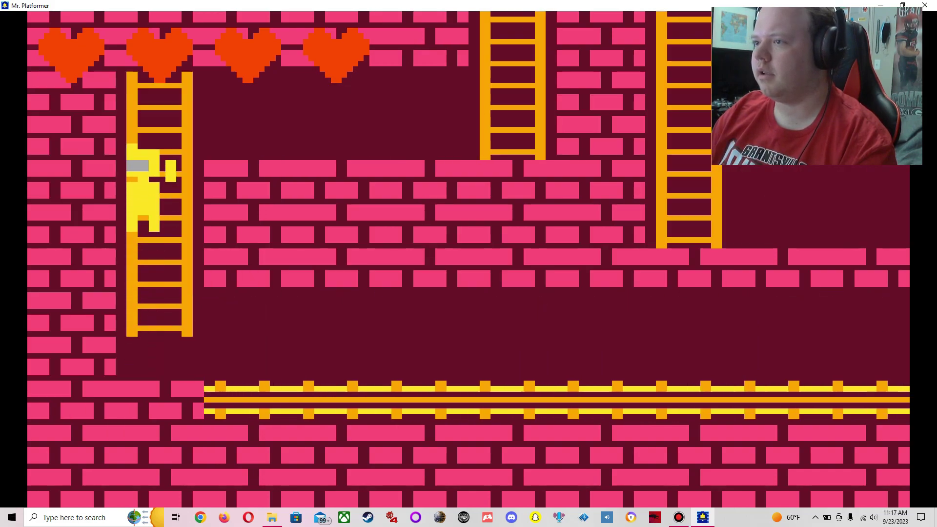
key(Up)
key(Right)
key(Up)
key(Up)
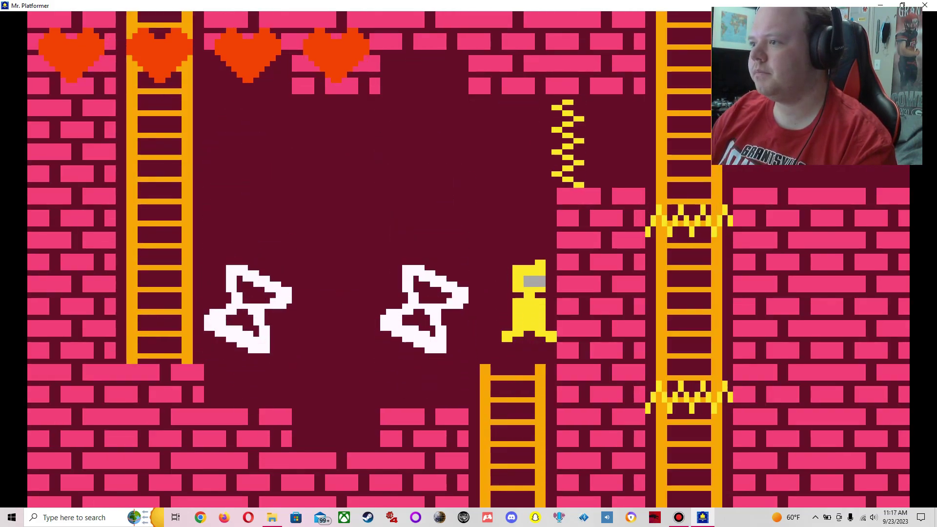
key(Down)
key(Left)
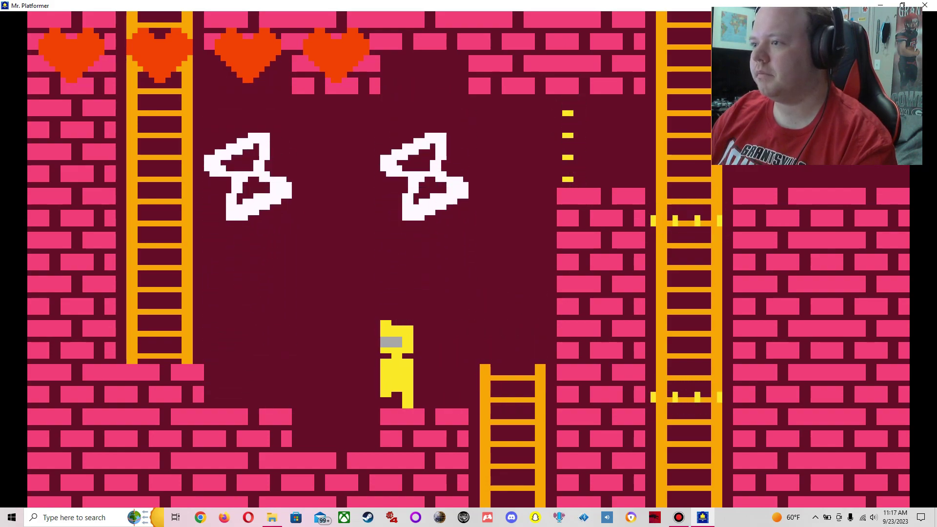
key(Left)
key(Up)
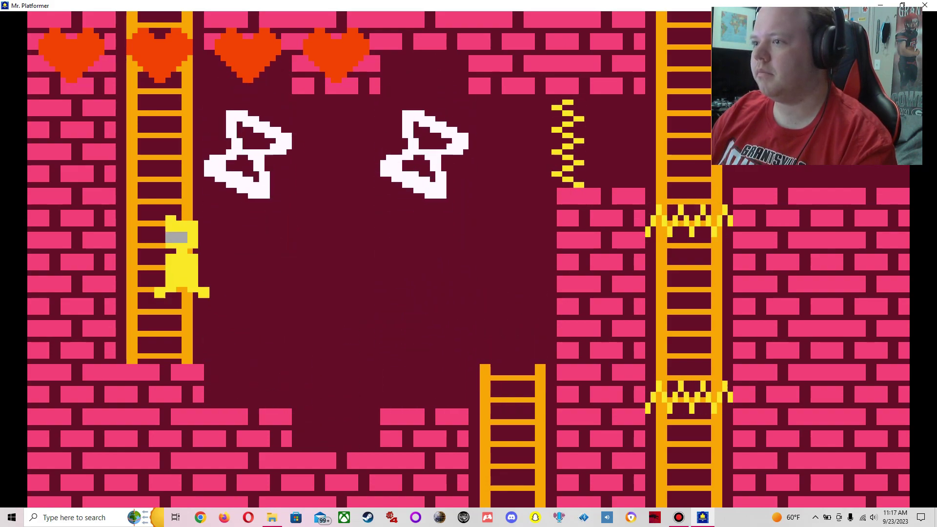
key(Up)
key(Up)
key(Up)
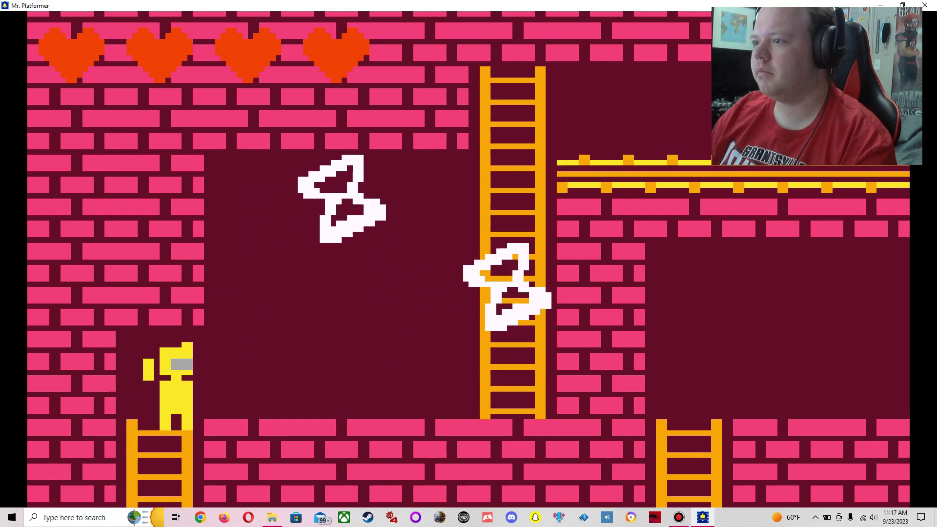
Climb the tall ladder and collect the coins on the top platform
key(Right)
key(Right)
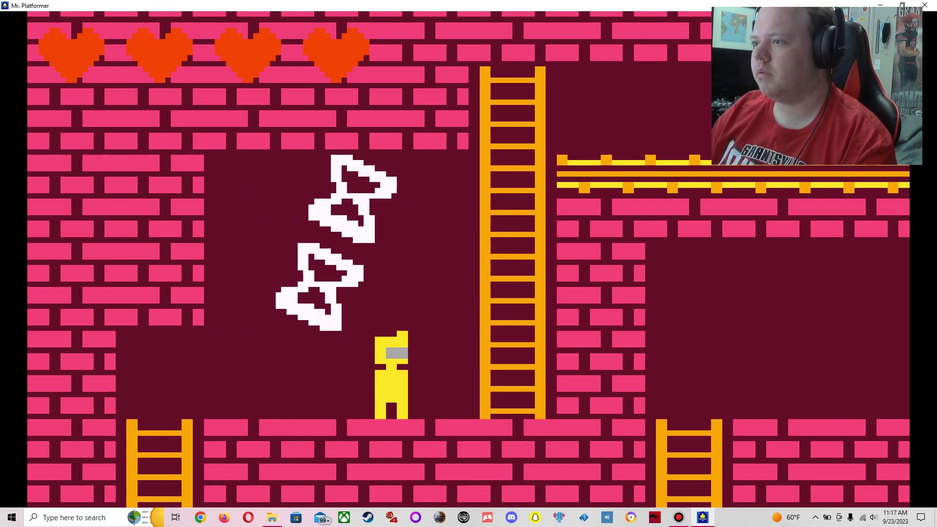
key(Right)
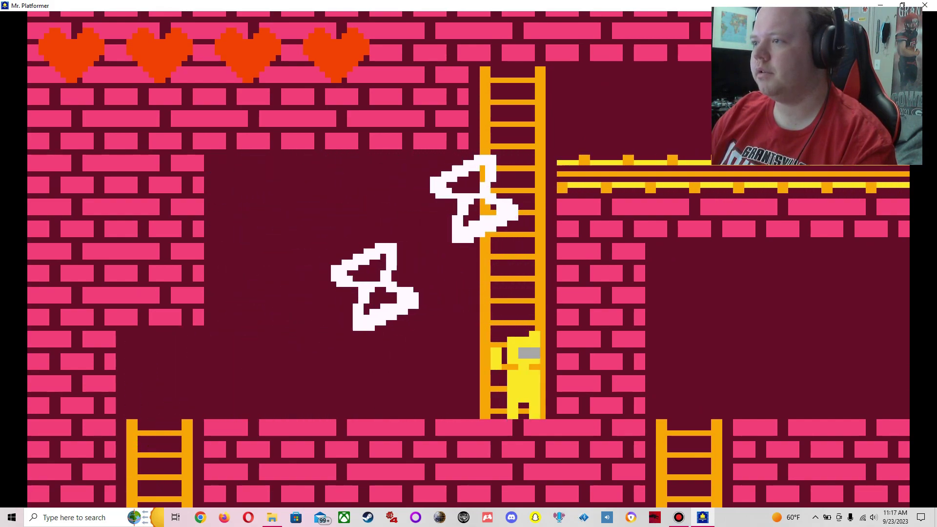
key(Up)
key(Up)
key(Right)
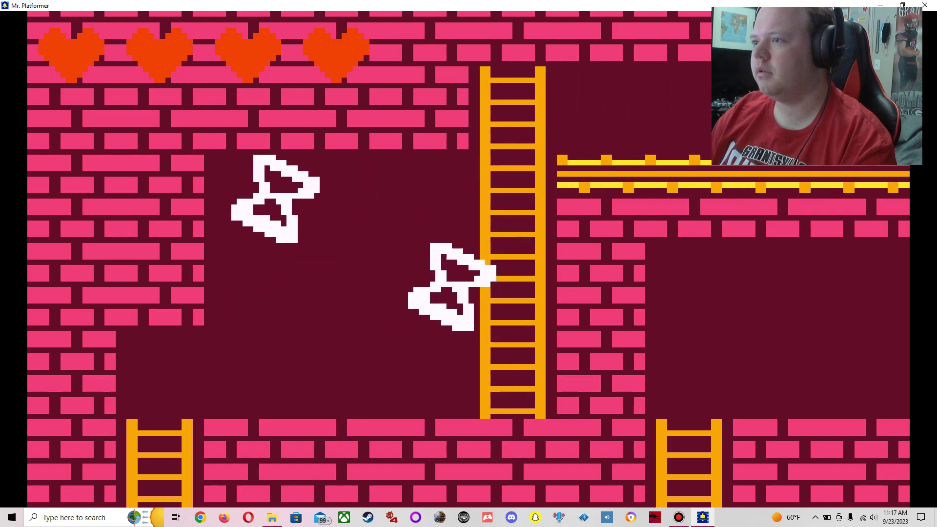
key(Right)
key(Right)
key(Right)
key(Right)
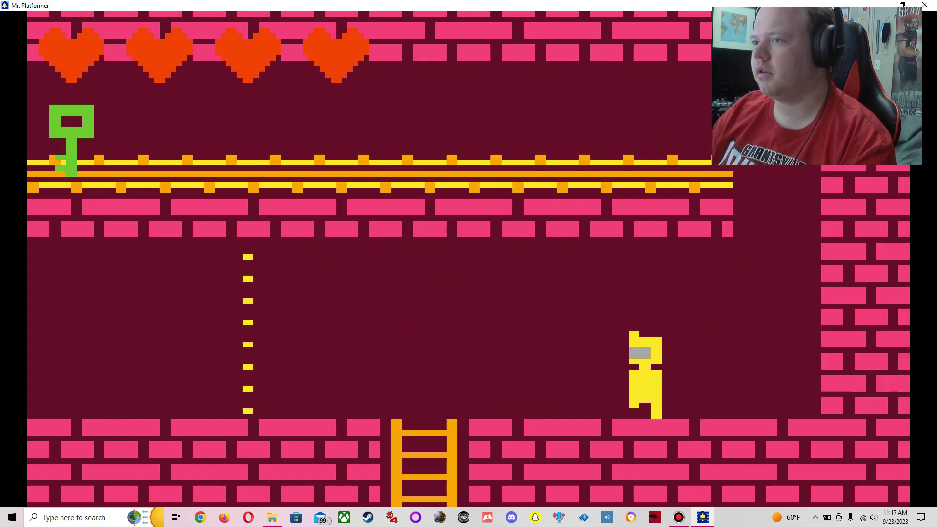
Climb down toward the bell room and back up the ladder
key(Left)
key(Left)
key(Down)
key(Down)
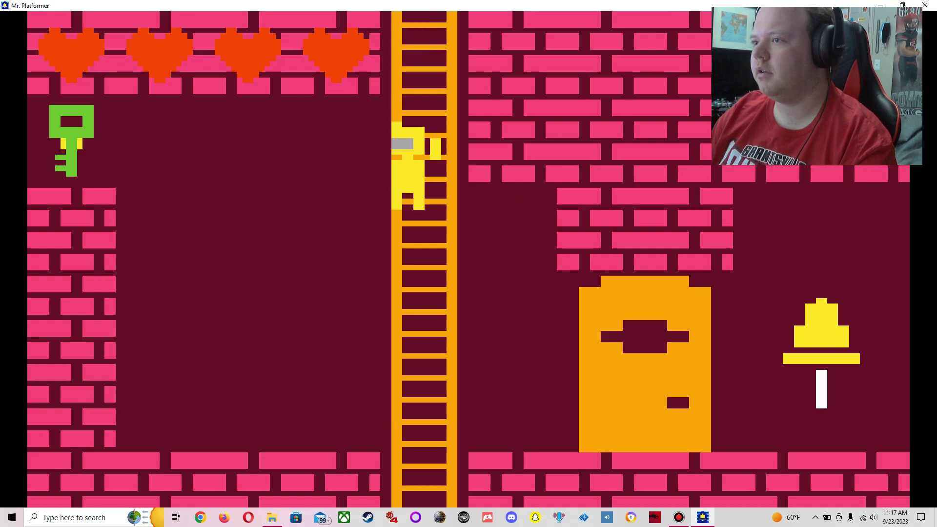
key(Up)
key(Down)
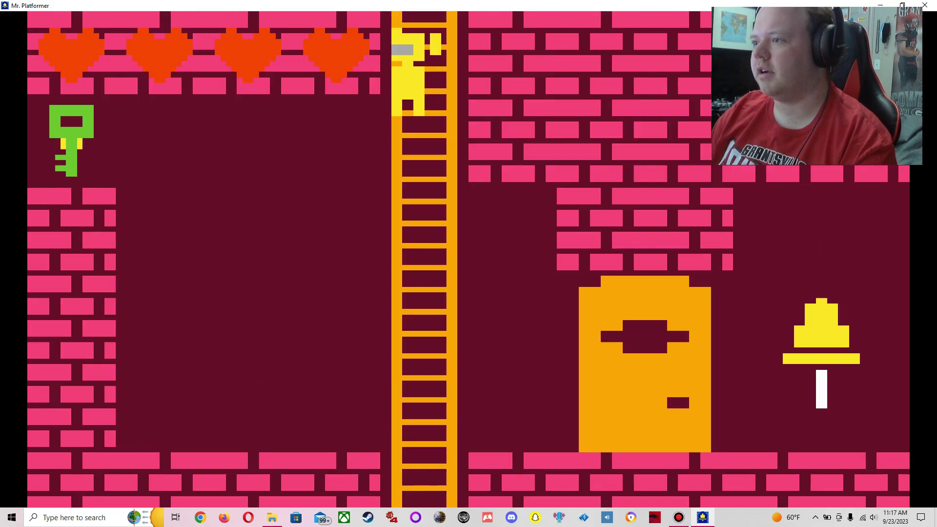
key(Left)
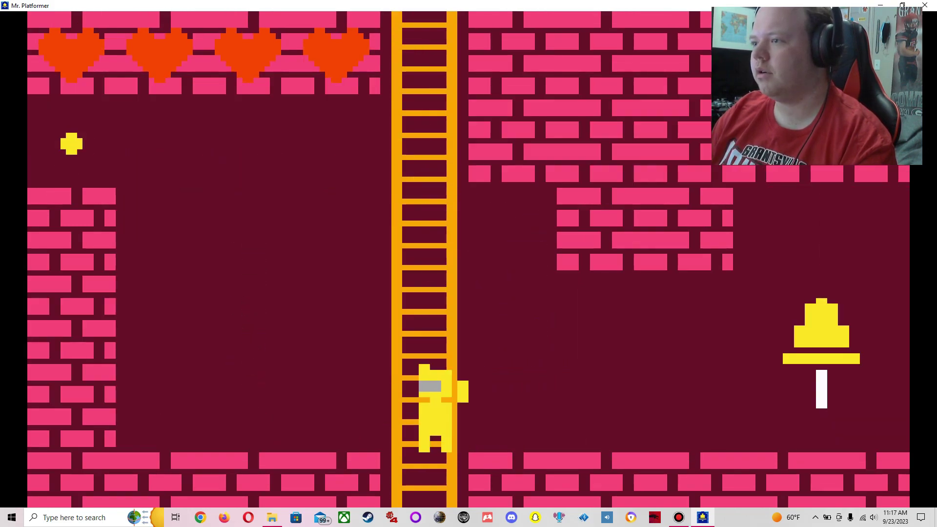
key(Down)
key(Up)
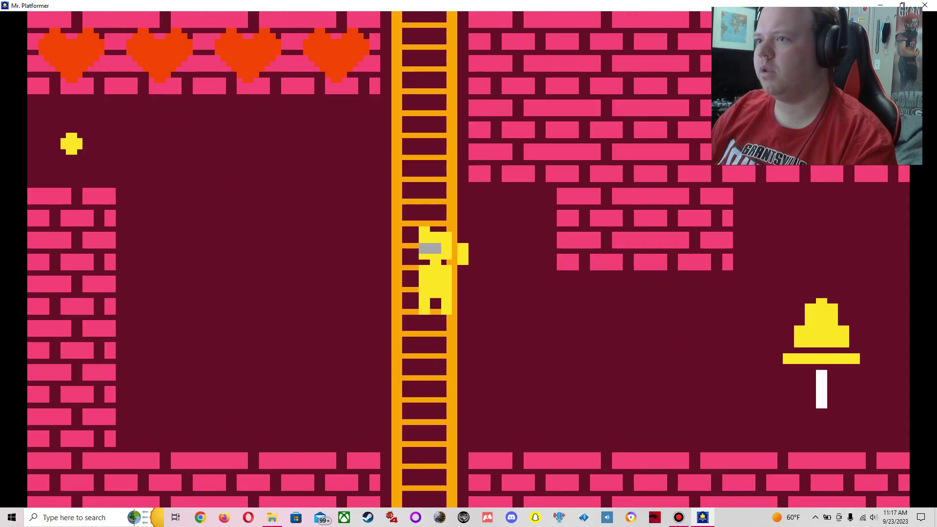
key(Up)
key(Up)
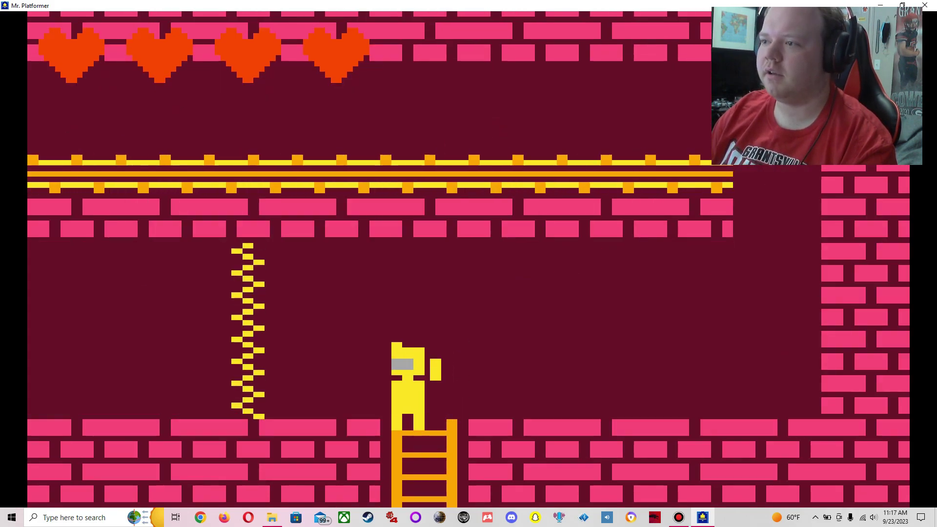
Walk left past the spike column, climb up, then descend the right ladder
key(Left)
key(Left)
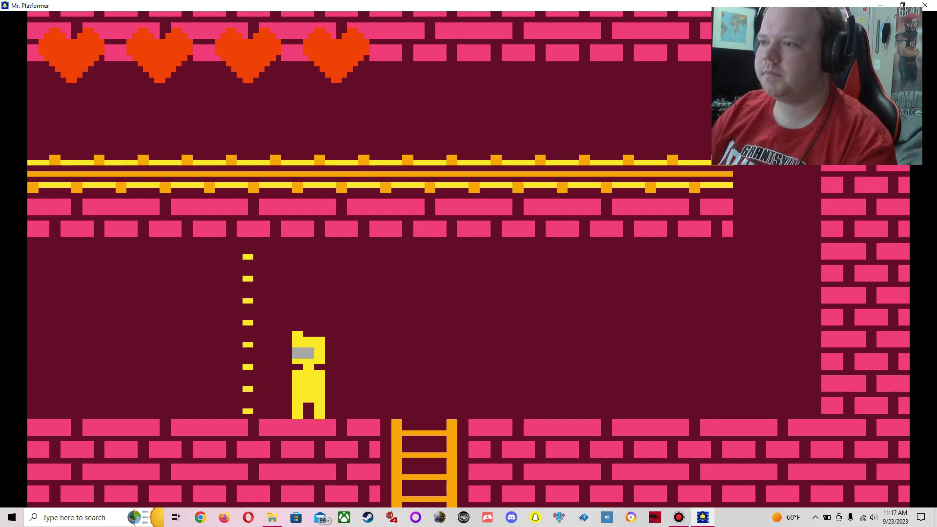
key(Left)
key(Left)
key(Left)
key(Up)
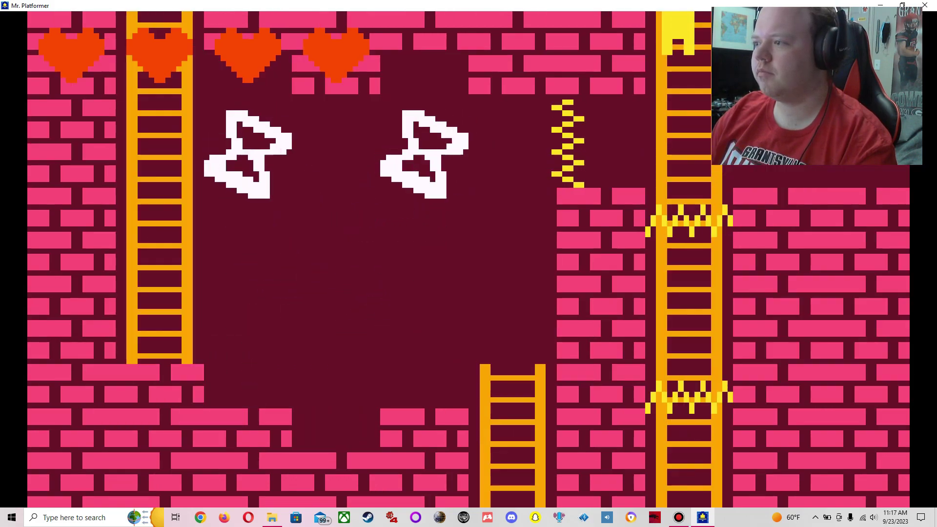
key(Up)
key(Down)
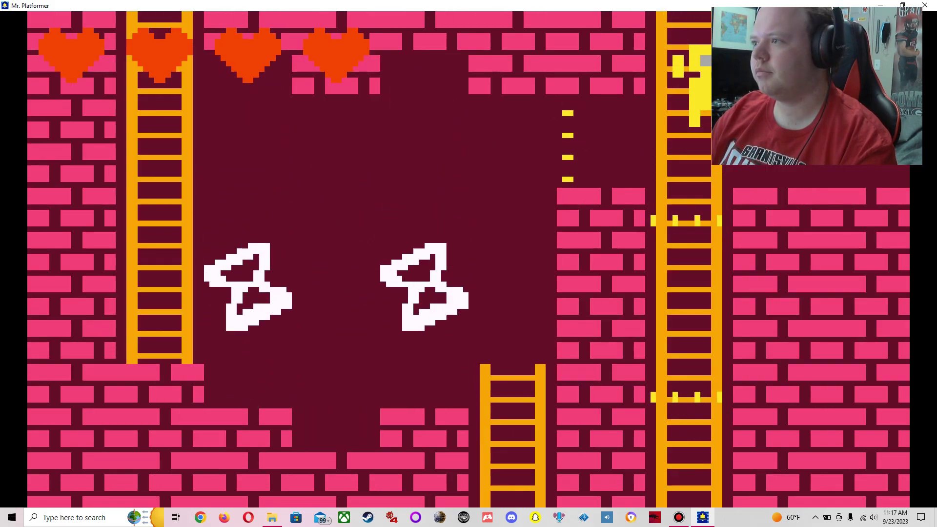
key(Down)
Check the neighbouring room, descend into the star room, then climb to the room above
key(Right)
key(Left)
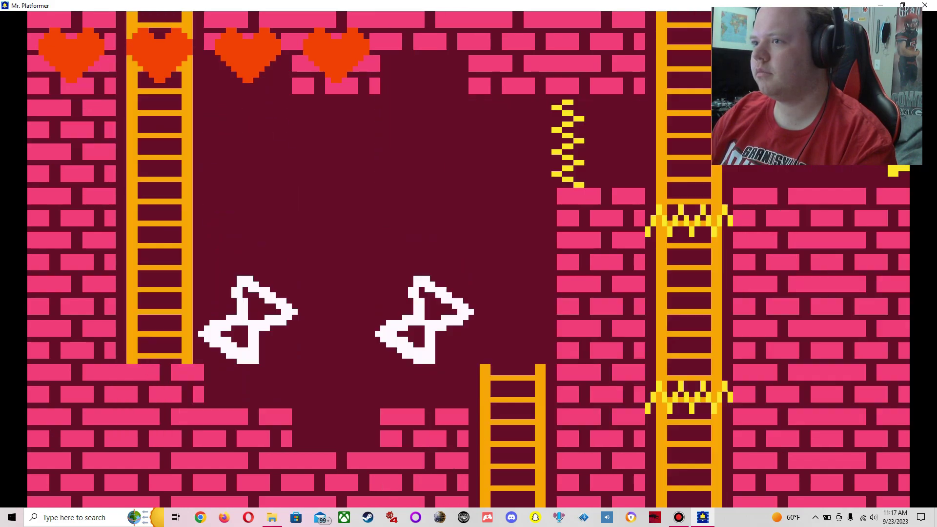
key(Right)
key(Left)
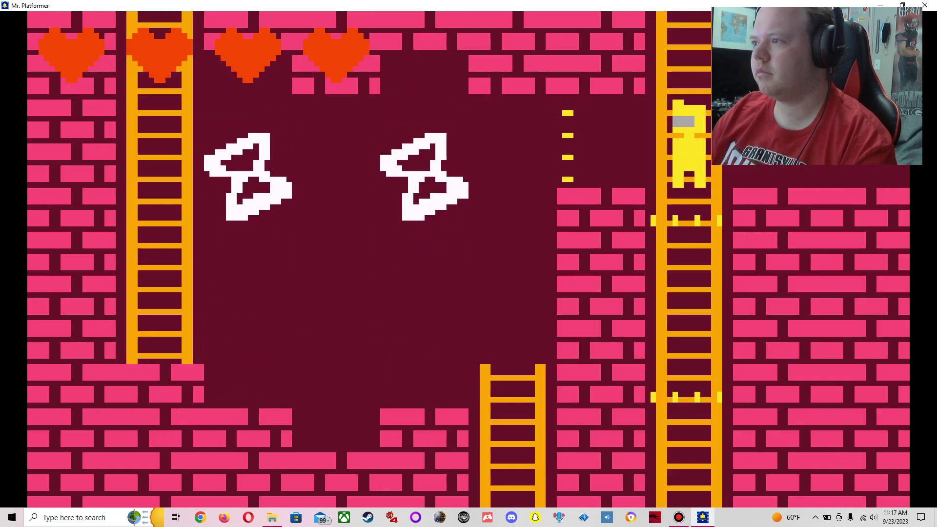
key(Down)
key(Down)
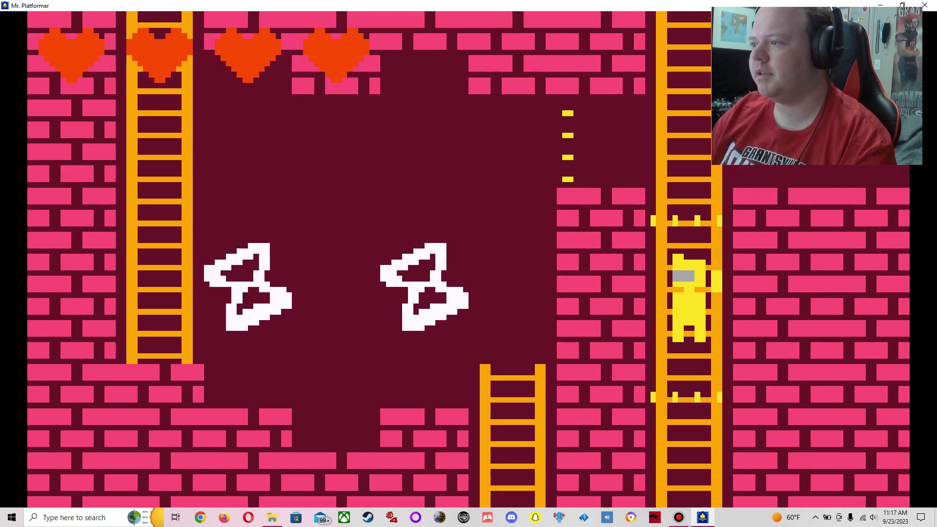
key(Down)
key(Down)
key(Down)
key(Down)
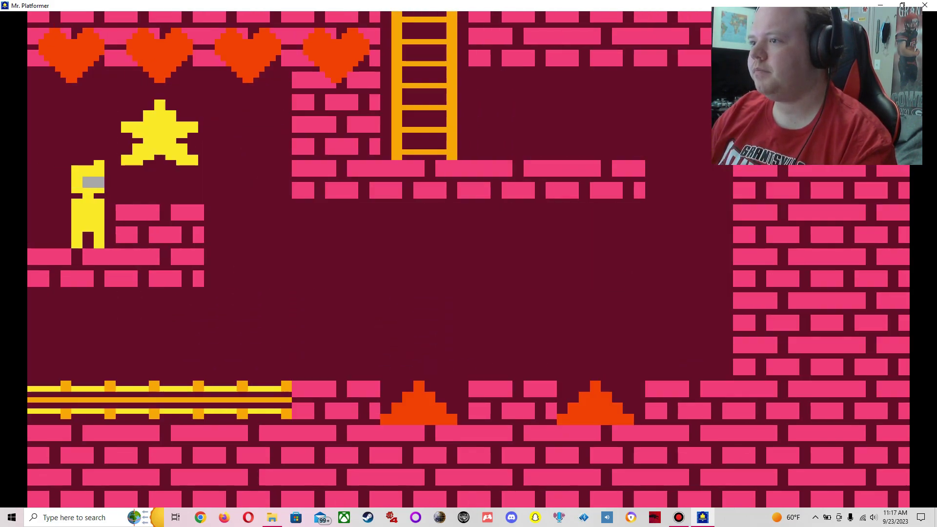
key(Left)
key(Left)
key(Up)
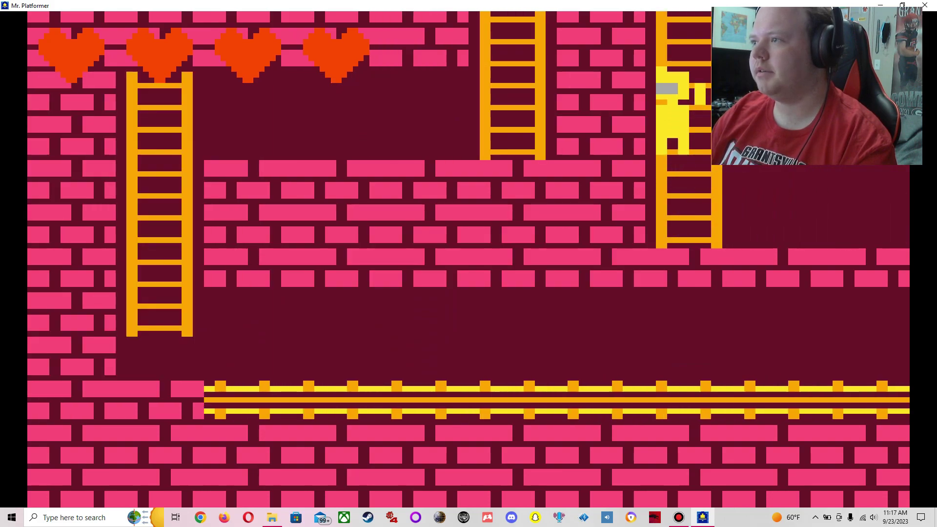
key(Up)
key(Up)
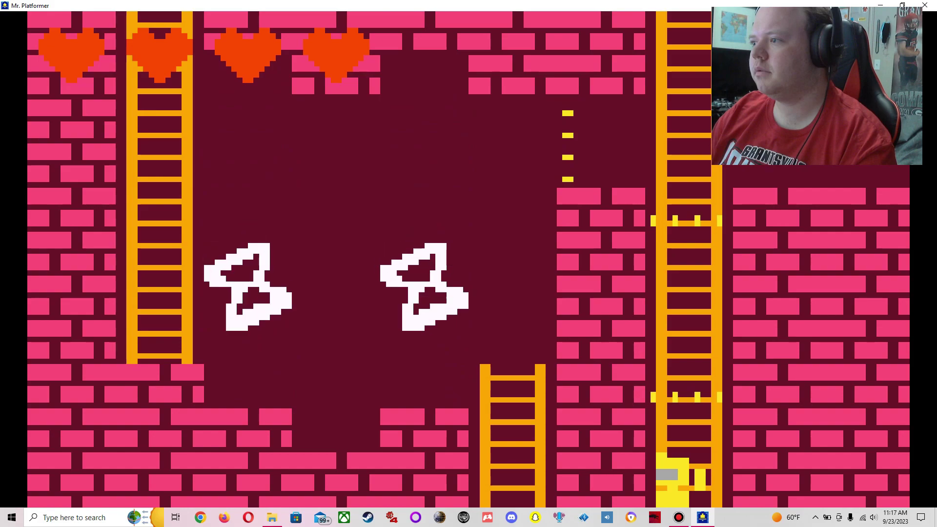
Climb the right ladder past the hourglass enemies and walk into the bell
key(Up)
key(Up)
key(Up)
key(Up)
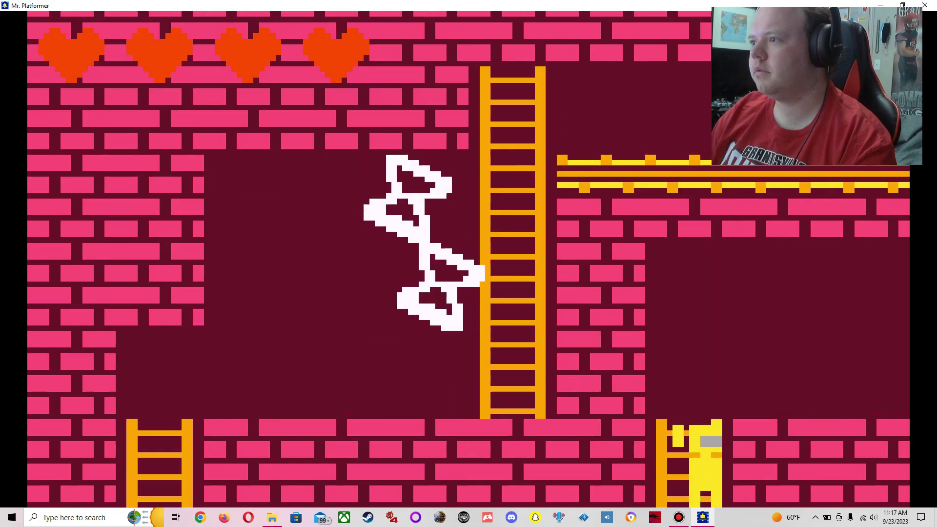
key(Right)
key(Right)
key(Right)
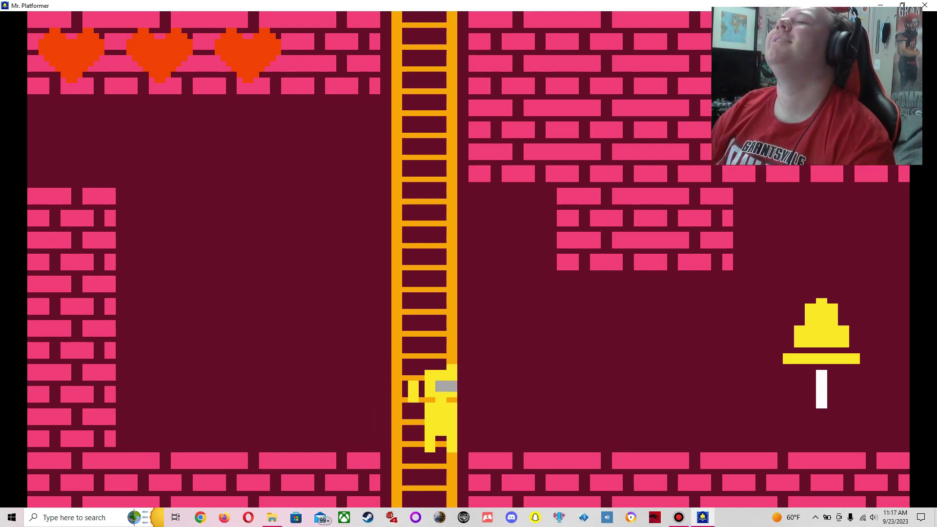
key(Right)
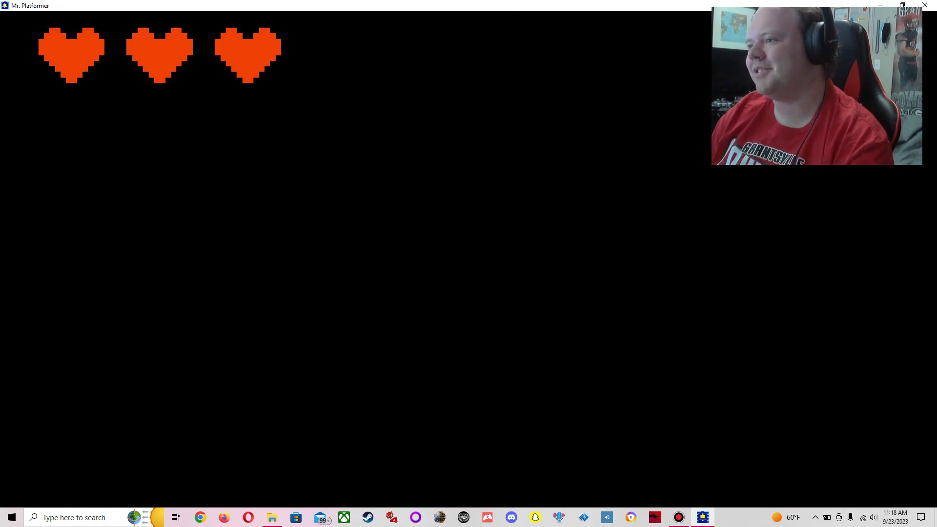
key(Up)
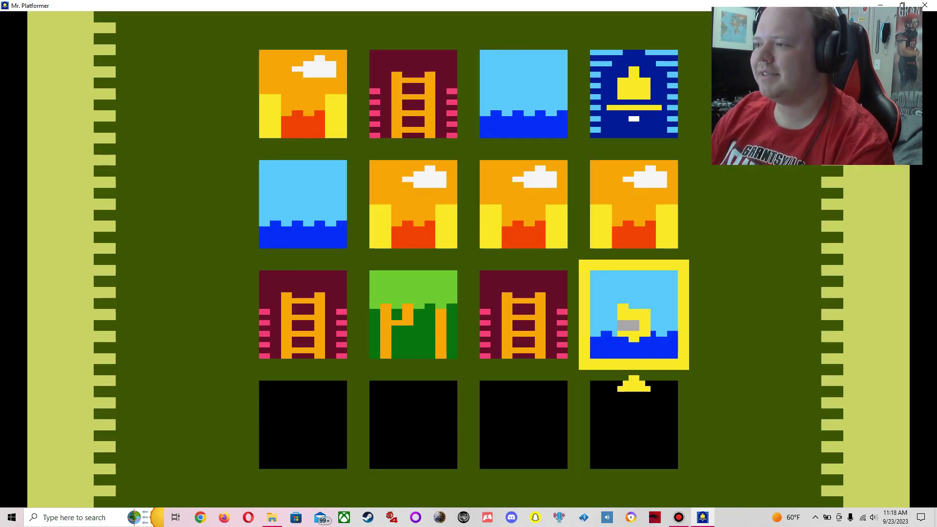
Start the beach level and walk right across the water into the blue shaft
key(Return)
key(Right)
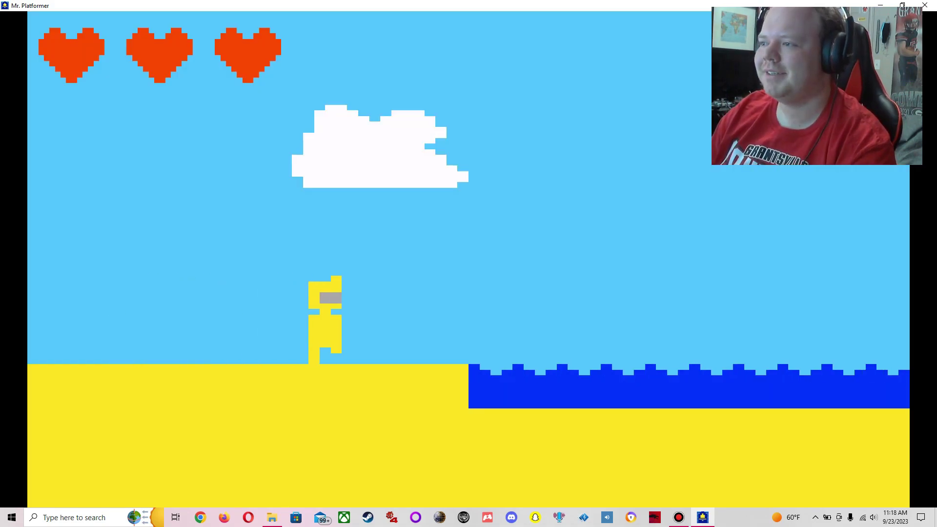
key(Right)
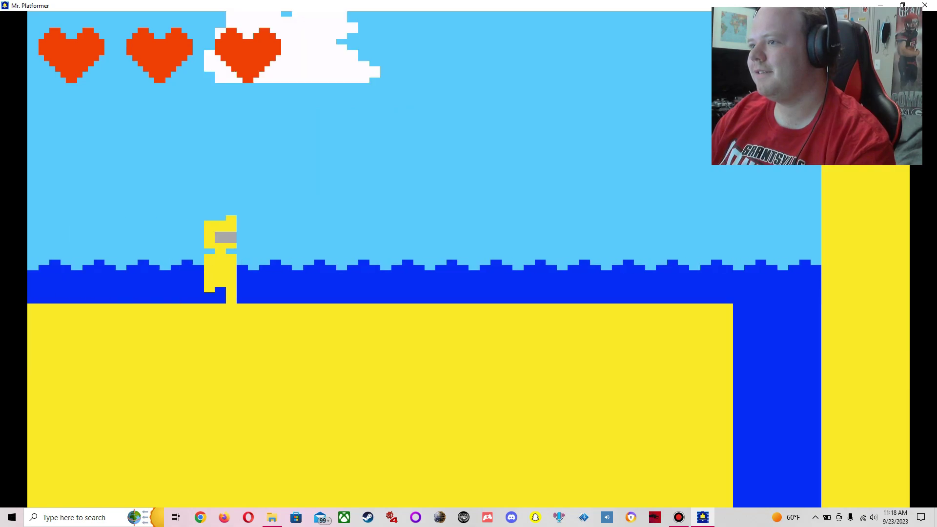
key(Right)
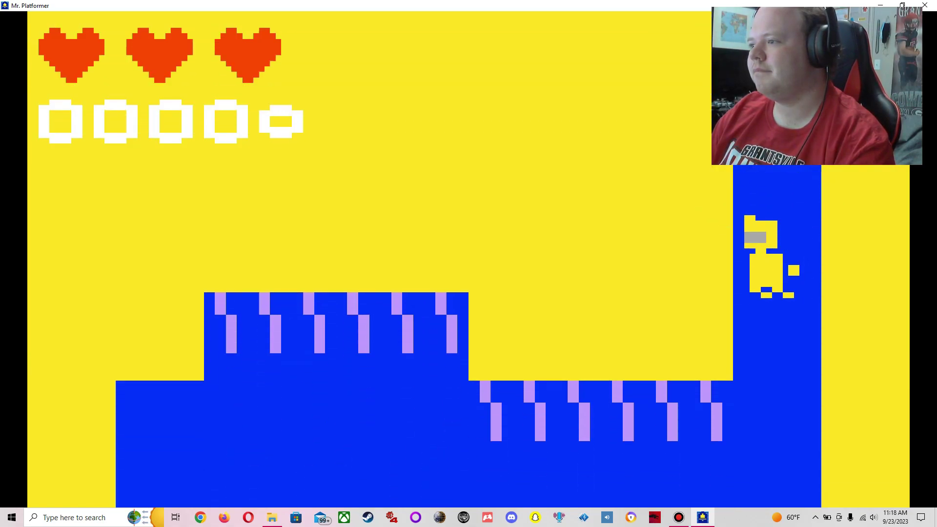
Swim left through the cavern, fall onto the spikes, and respawn with two hearts
key(Left)
key(space)
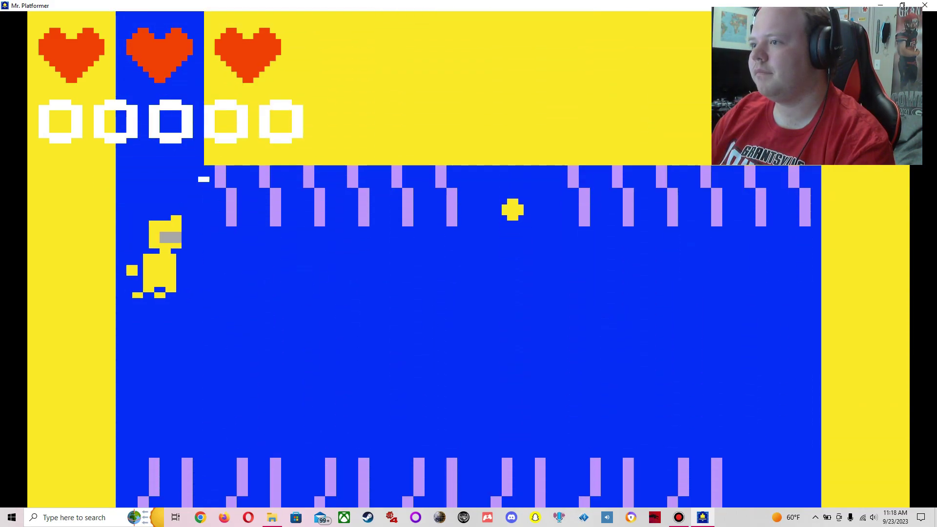
key(Right)
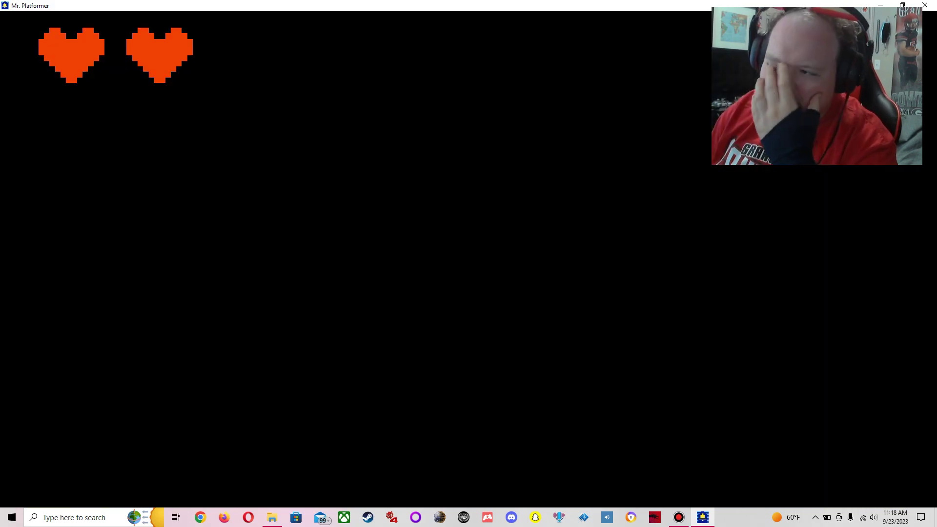
key(Right)
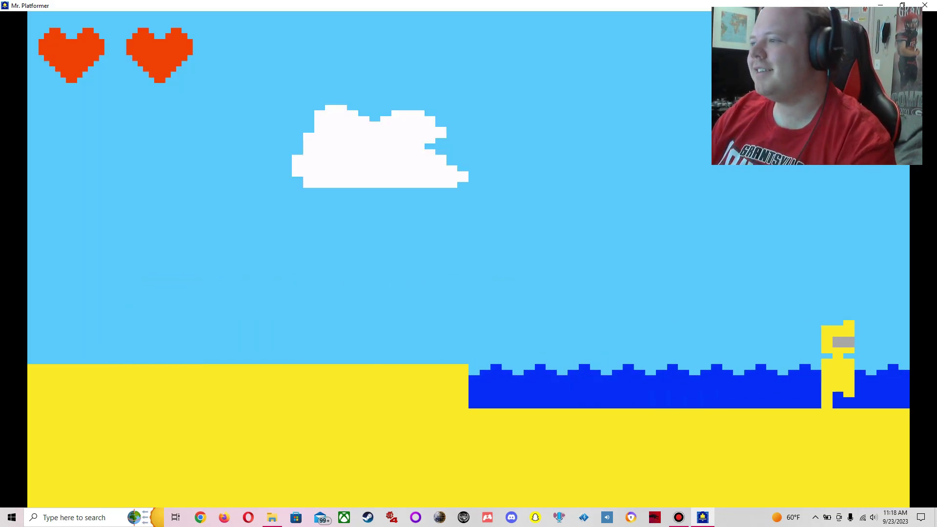
Swim down the left and right shafts into the lower caverns, grabbing the coin
key(Right)
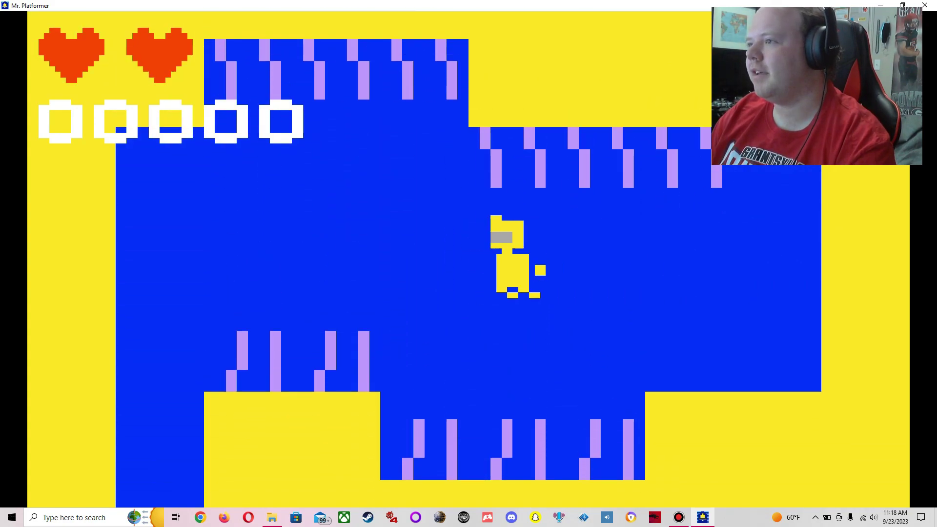
key(Left)
key(Down)
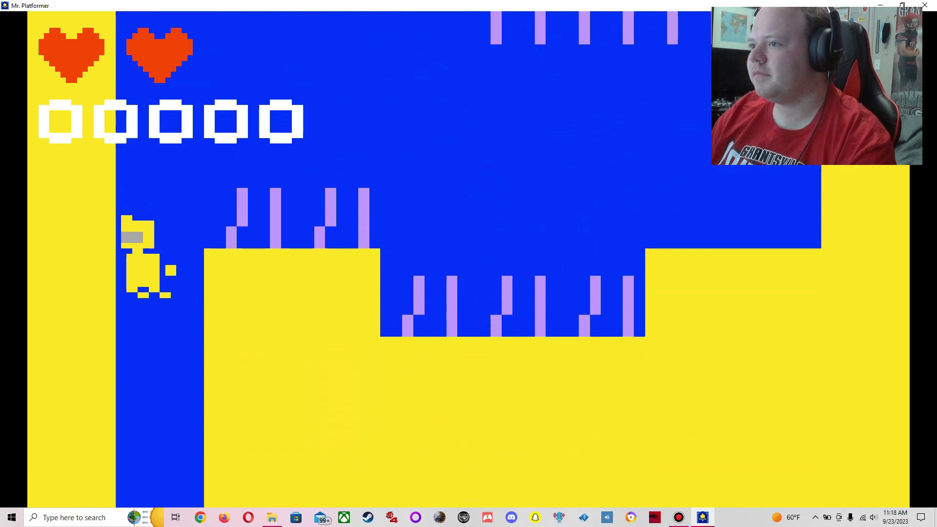
key(Right)
key(Up)
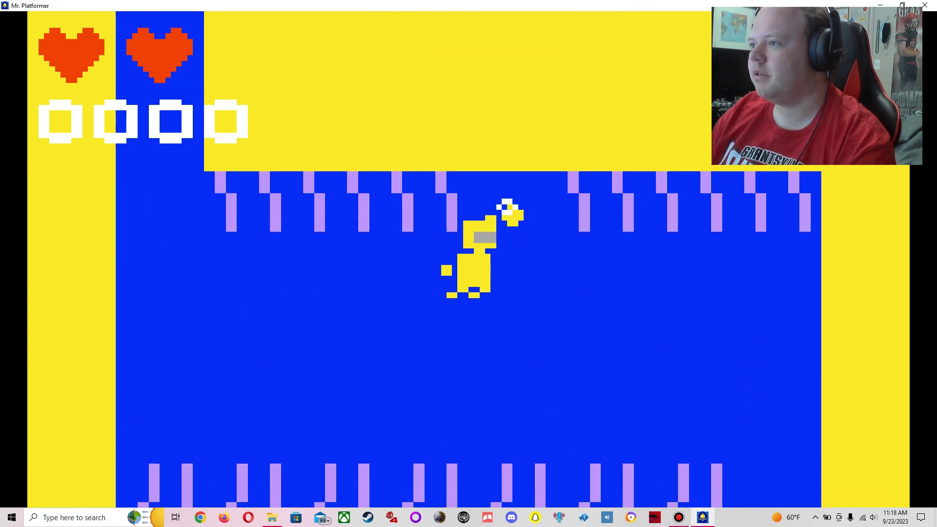
key(Right)
key(Down)
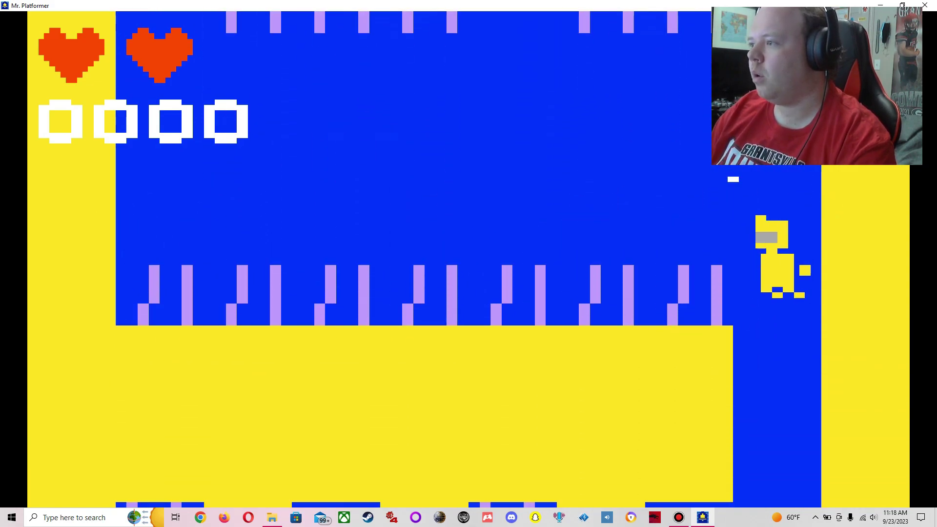
key(Left)
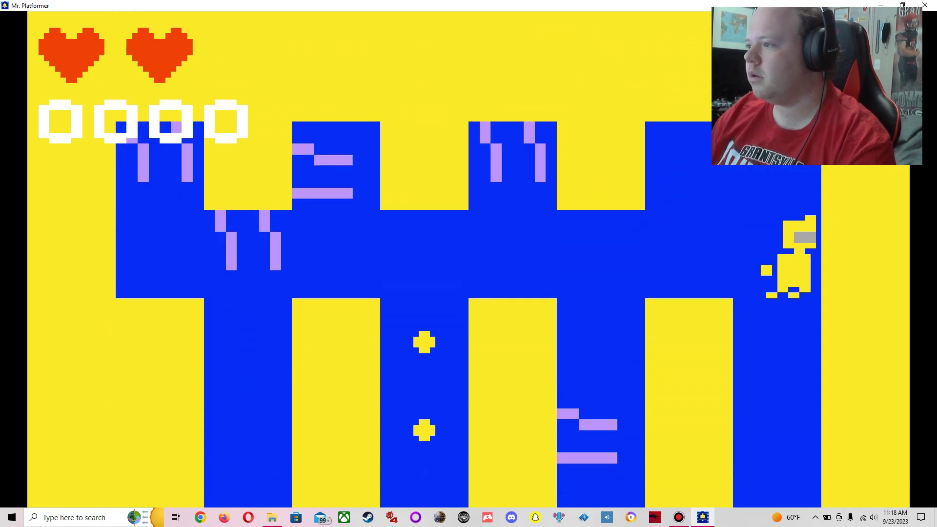
key(Down)
key(Down)
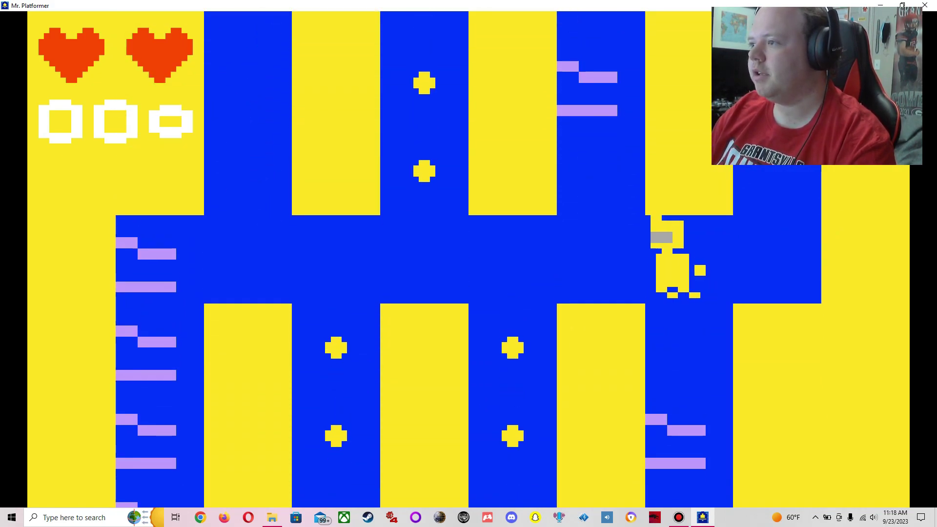
Swim through the chambers past the coins, heading down toward the star
key(Left)
key(Right)
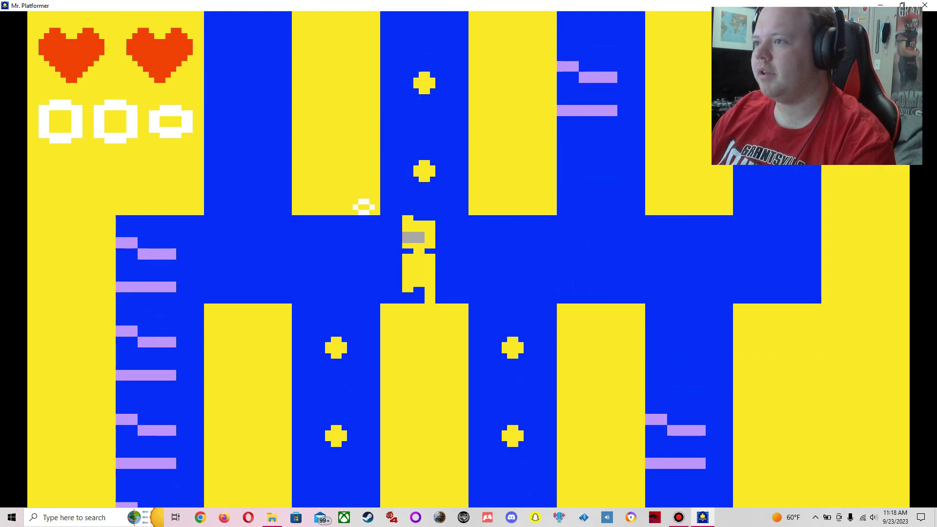
key(Down)
key(Down)
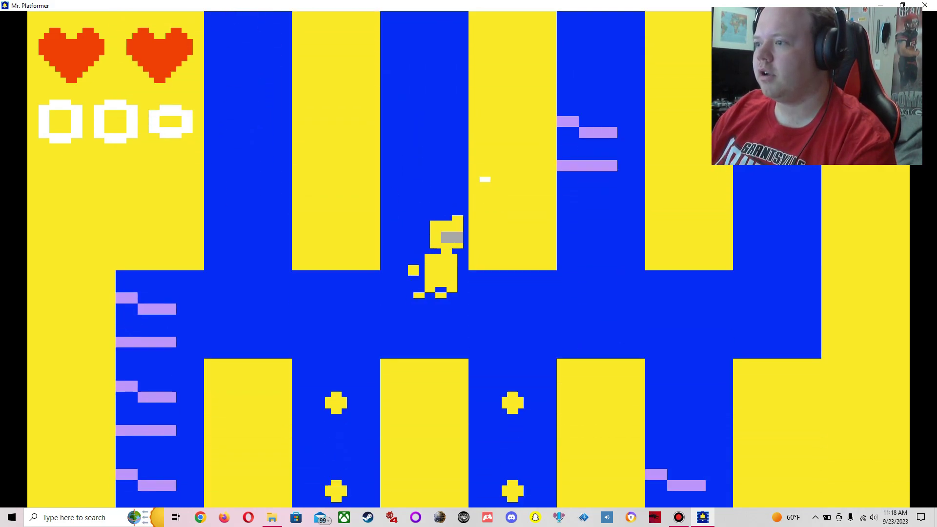
key(Right)
key(Down)
key(Right)
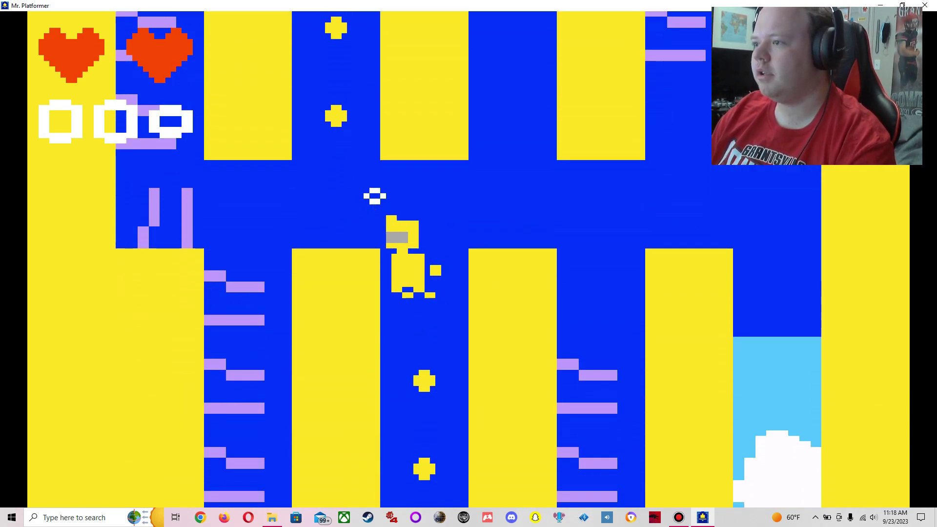
key(Down)
key(Down)
Cross into the light-blue water area, then work left and down toward the star
key(Right)
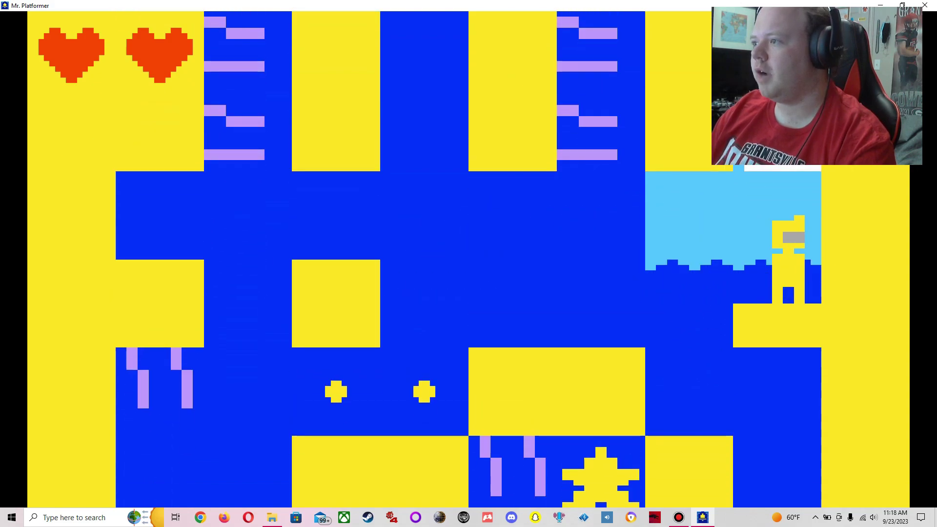
key(Up)
key(Right)
key(Left)
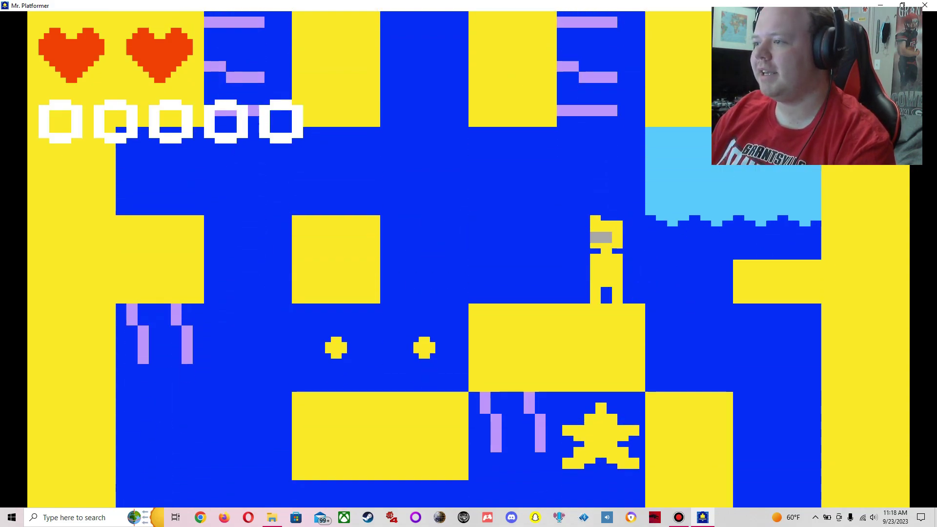
key(Left)
key(Down)
key(Left)
Drop onto the platform near the star and fall to the lower platforms
key(Right)
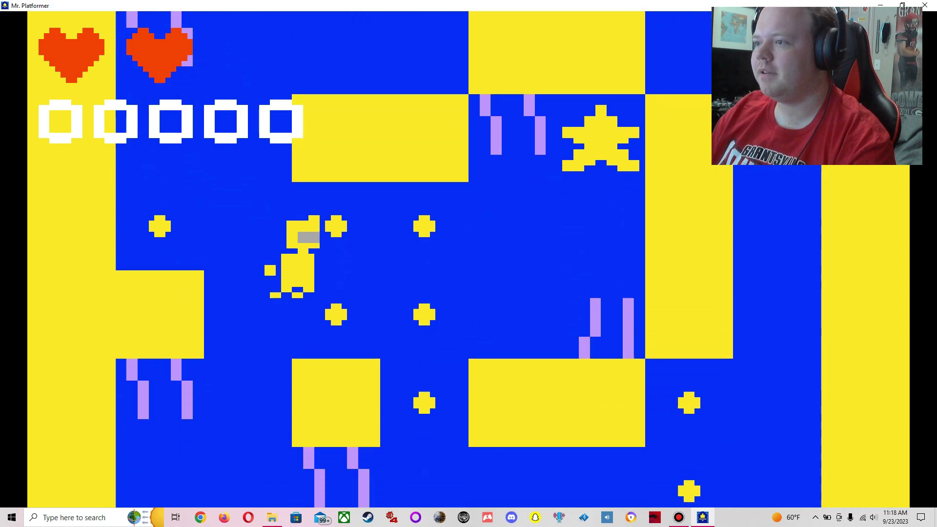
key(Down)
key(Right)
key(Up)
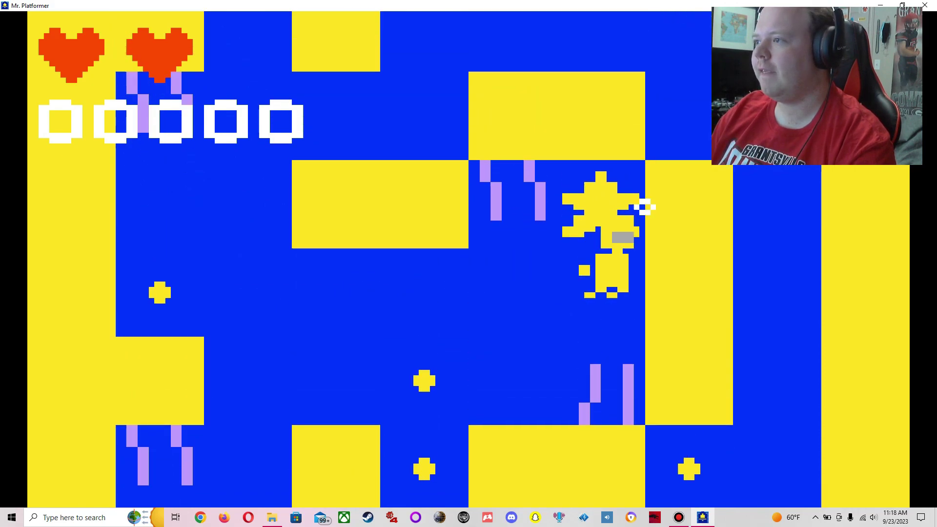
key(Left)
key(Down)
key(Left)
Steer right toward the centre, then run left and jump up to the ledge
key(Right)
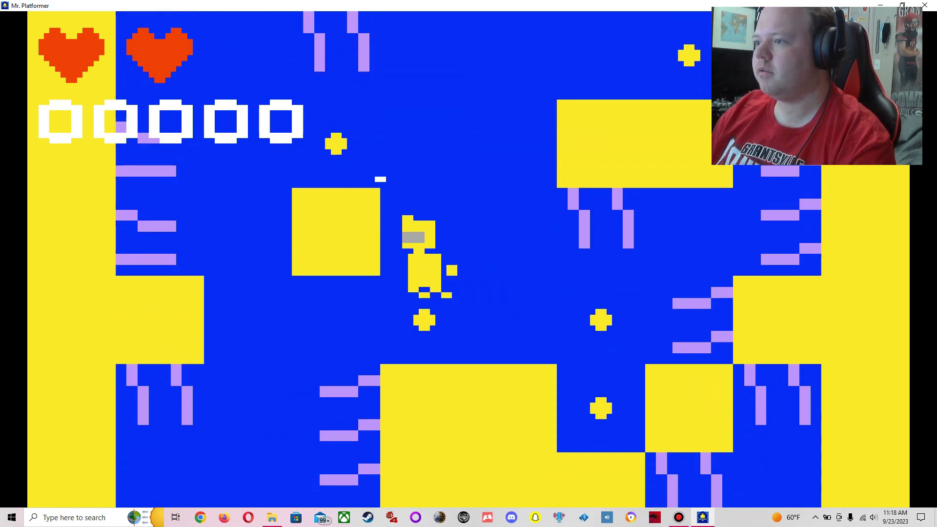
key(Right)
key(Up)
key(Right)
key(Left)
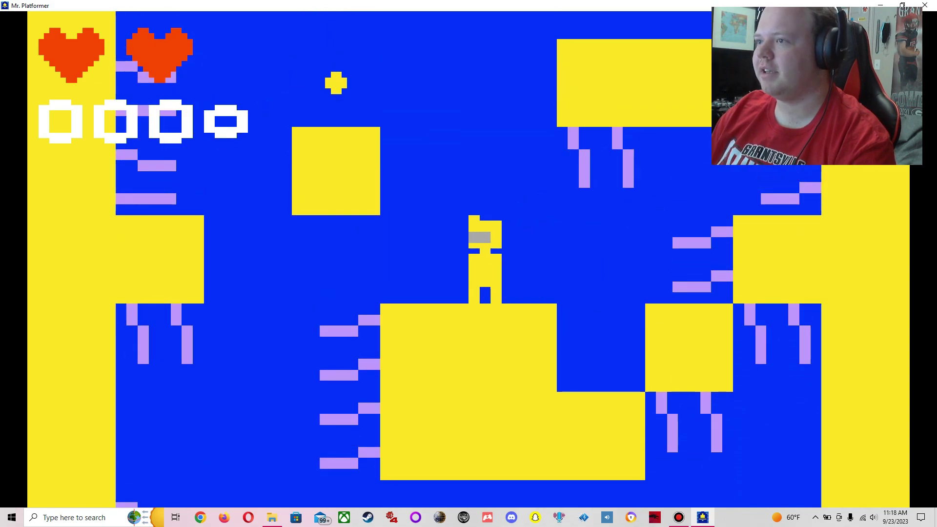
key(Left)
key(Up)
key(Left)
Climb beside the tall wall, then descend toward the middle of the level
key(Right)
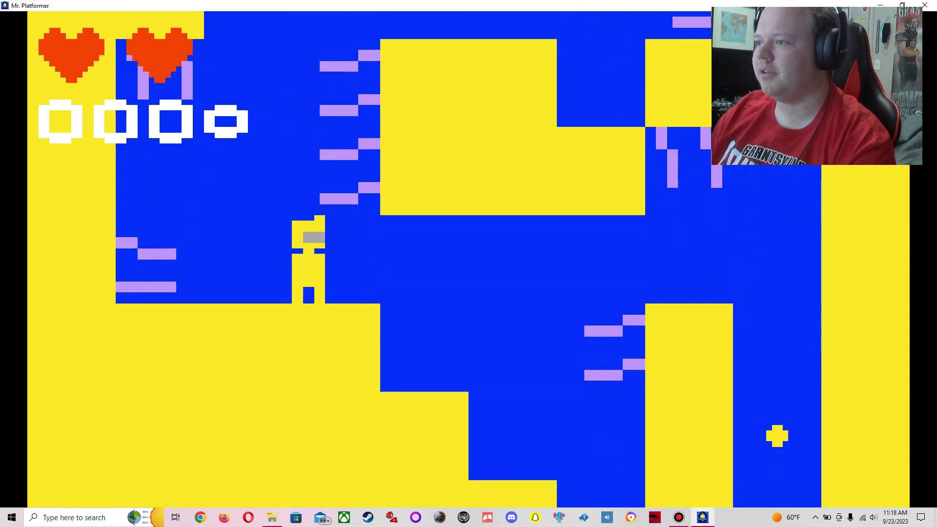
key(Right)
key(Up)
key(Right)
key(Down)
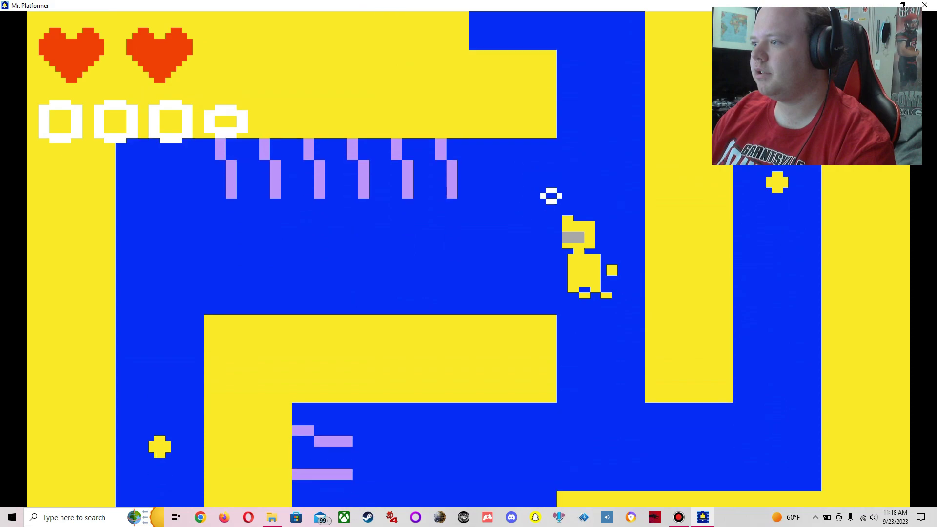
key(Left)
key(Down)
key(Left)
Run right and jump over the gaps to reach the bell
key(Down)
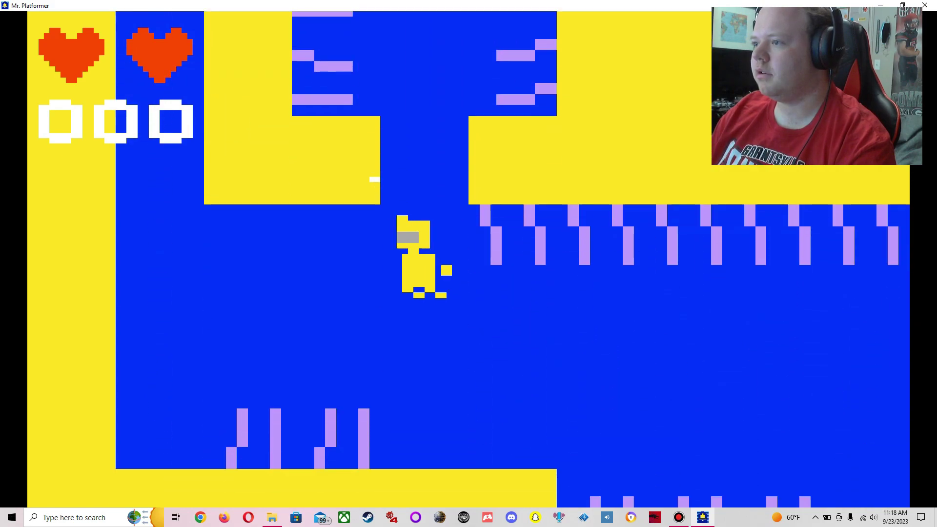
key(Right)
key(Right)
key(Up)
key(Right)
key(Right)
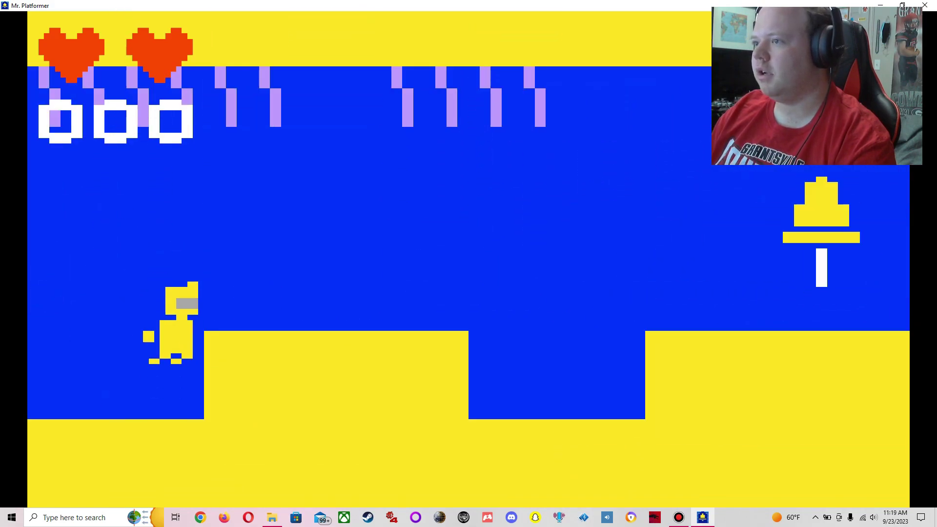
key(Right)
key(Up)
key(Right)
key(Up)
key(Right)
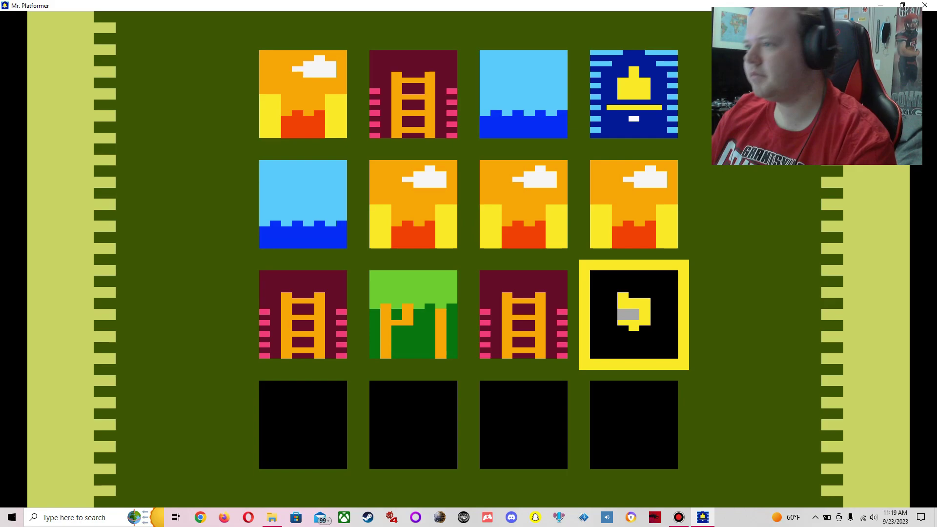
Choose the ladder tile on the level-select grid and start that level
key(Up)
key(Down)
key(Left)
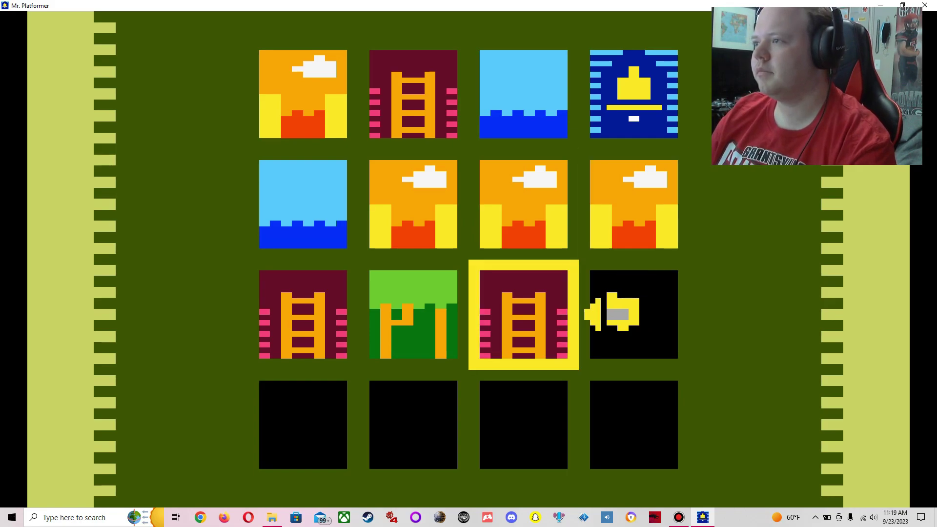
key(Return)
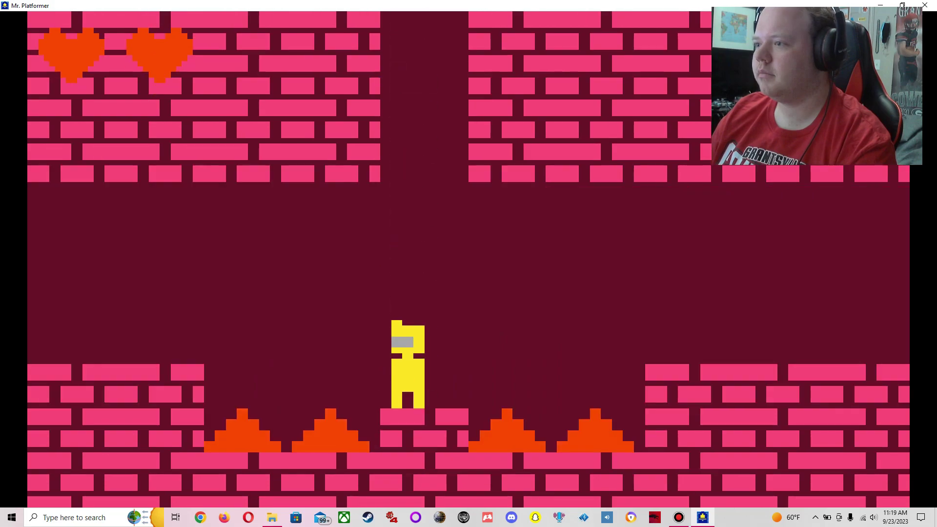
Peek into the next room, then jump the spikes into the vine room
key(Left)
key(Right)
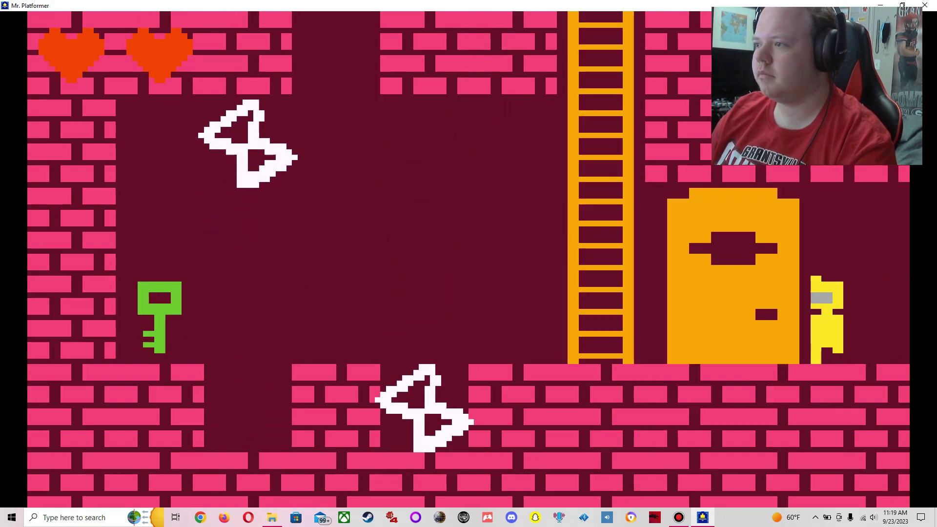
key(Left)
key(Right)
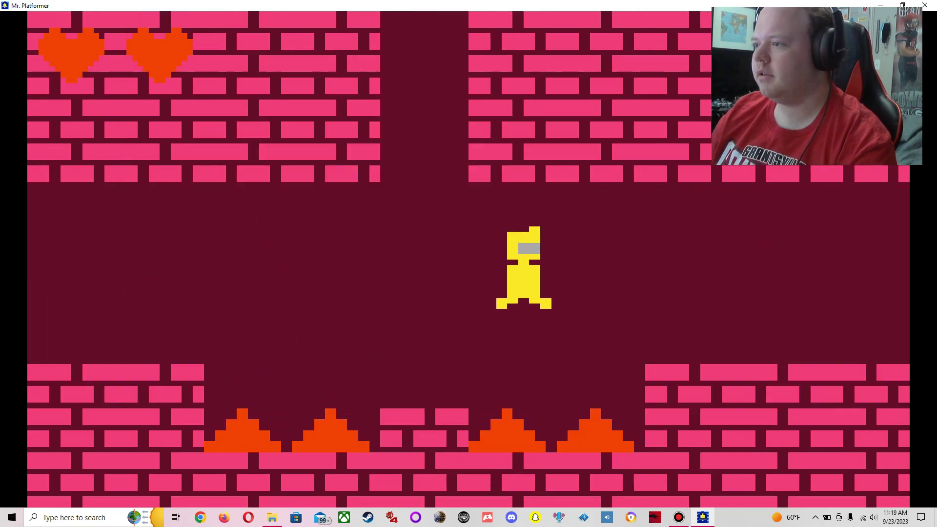
key(Right)
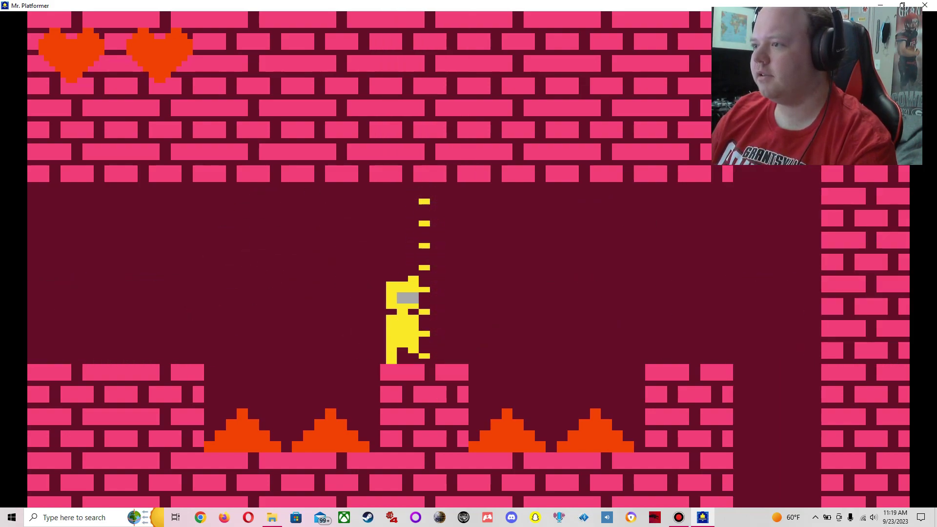
Climb the vine and leap left for the green key, dying on the blades
key(Up)
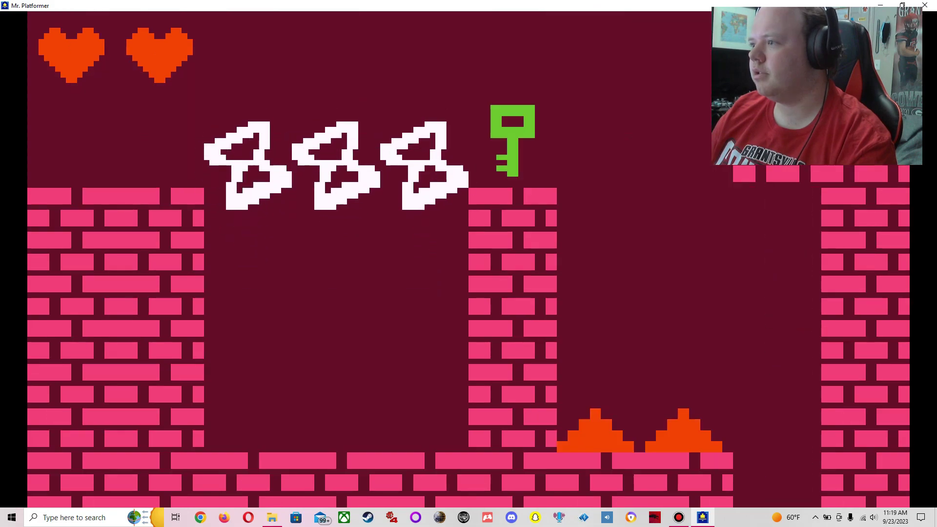
key(Left)
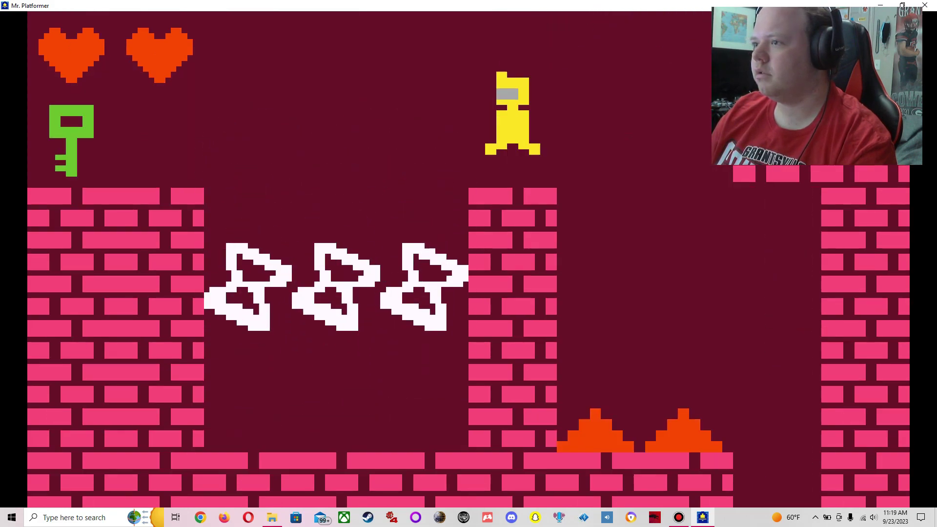
key(Left)
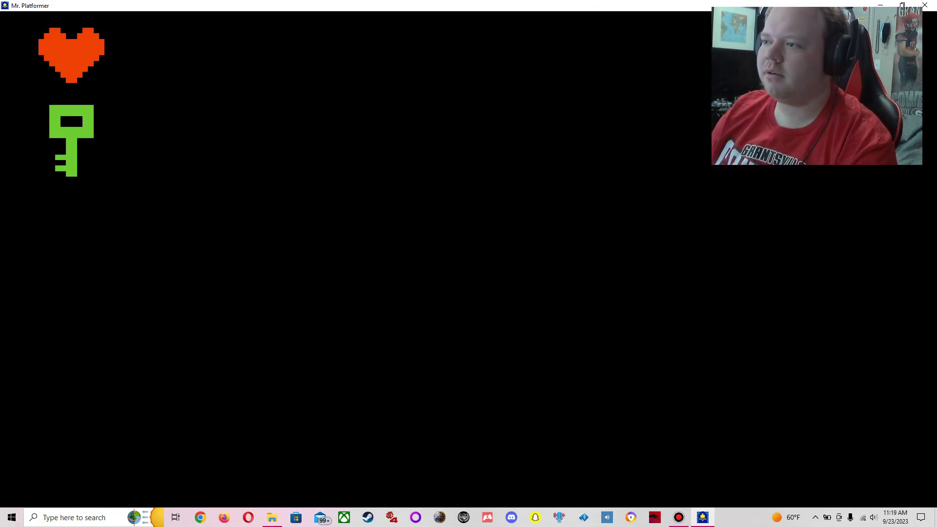
Run right through the zigzag-hazard room and fall down the right shaft
key(Down)
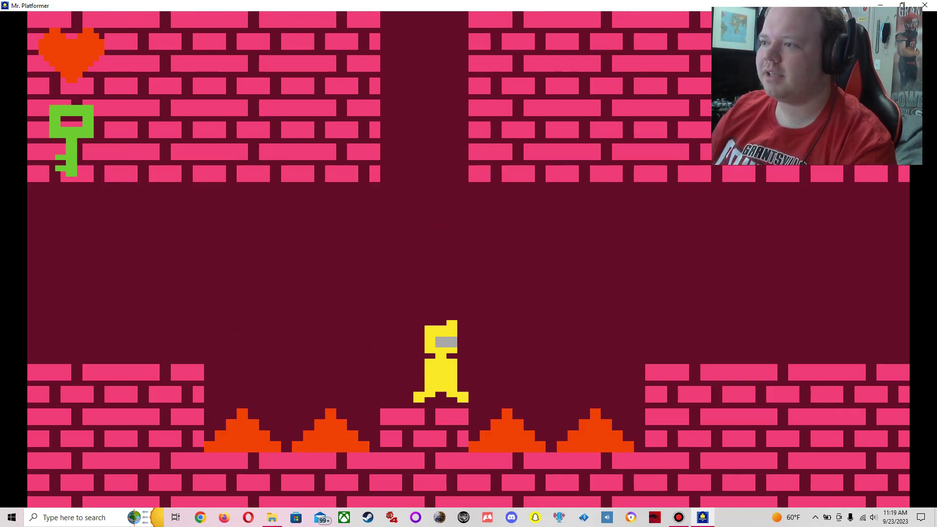
key(Right)
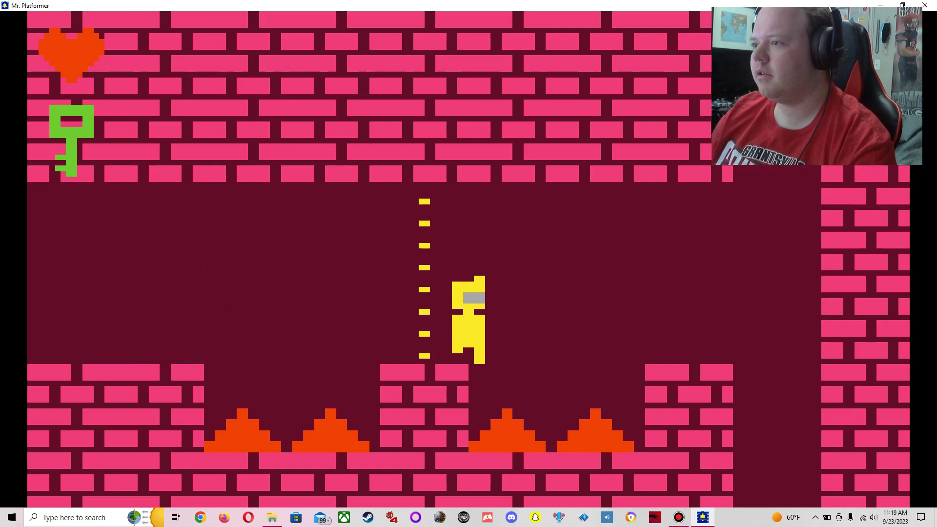
key(Right)
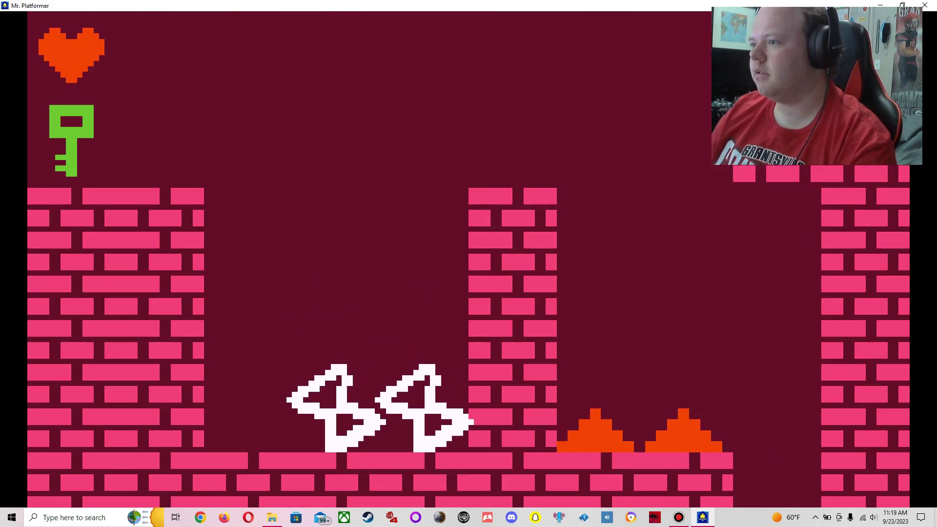
key(Right)
key(Right)
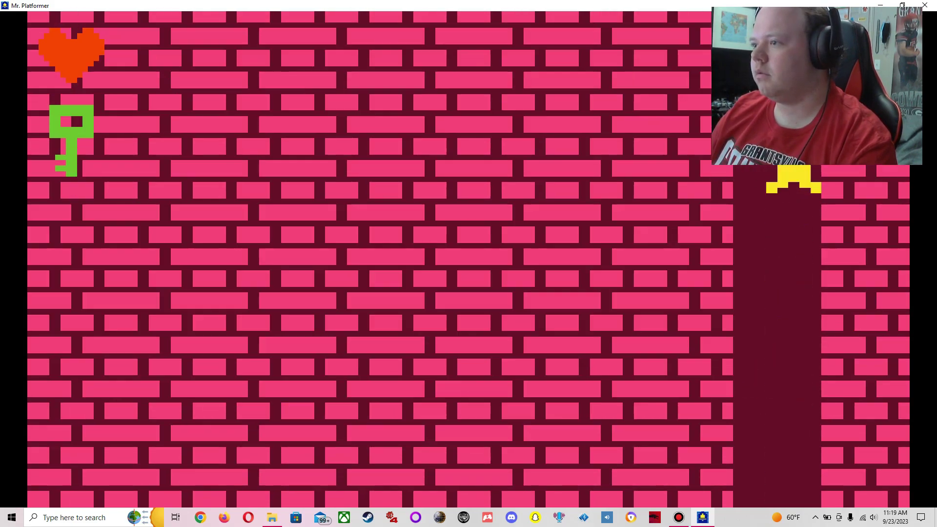
key(Right)
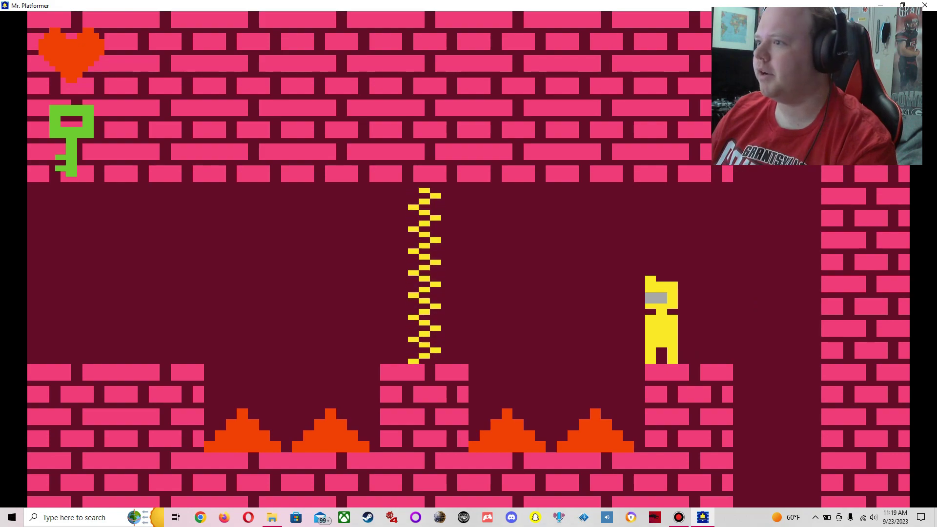
Leap across, walk left to the ladder, and jump into the hourglass, leaving 20 levels
key(Left)
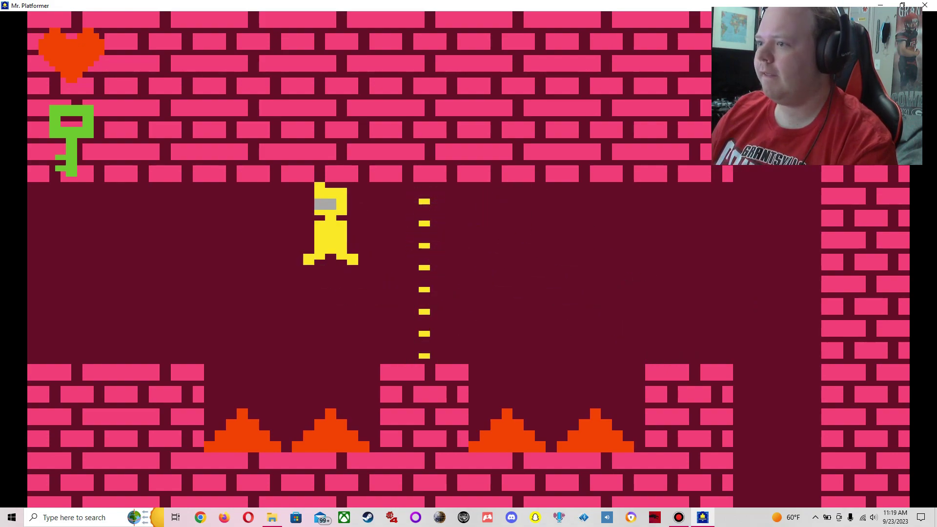
key(Left)
key(Left)
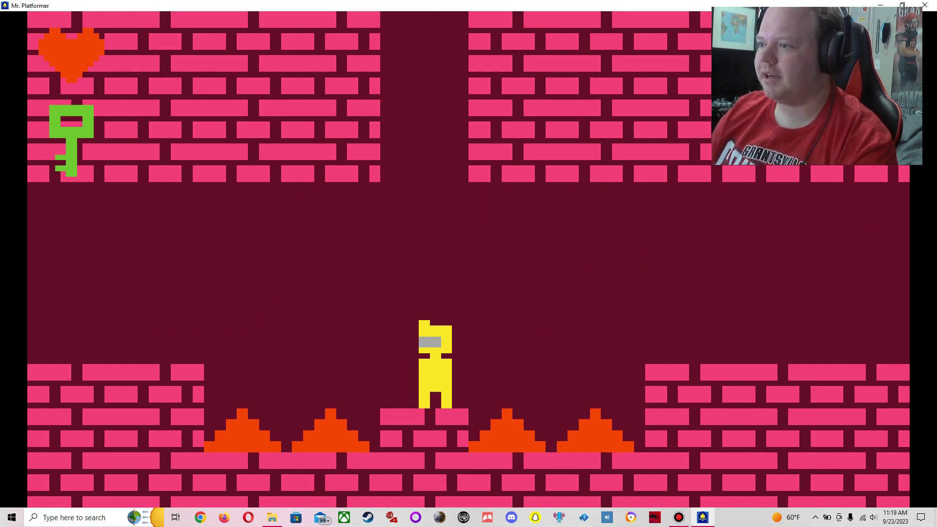
key(Left)
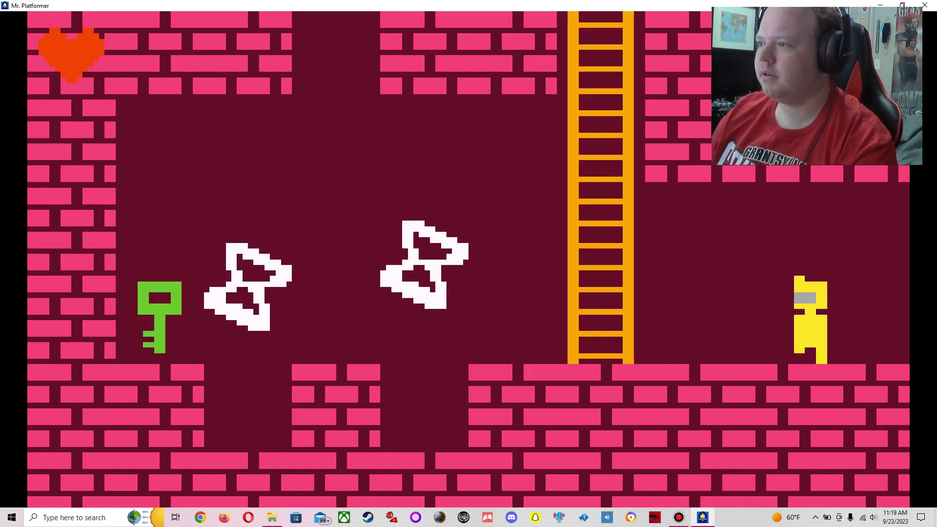
key(Left)
key(Left)
key(Up)
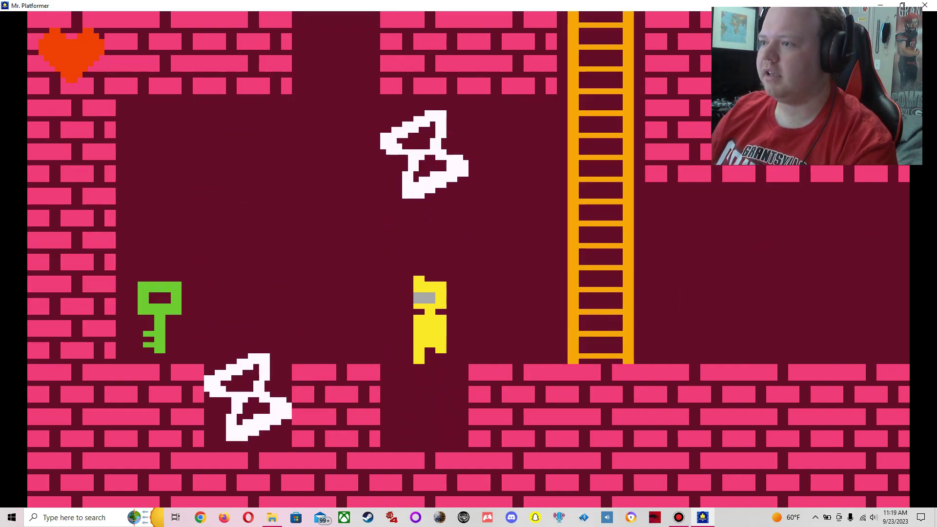